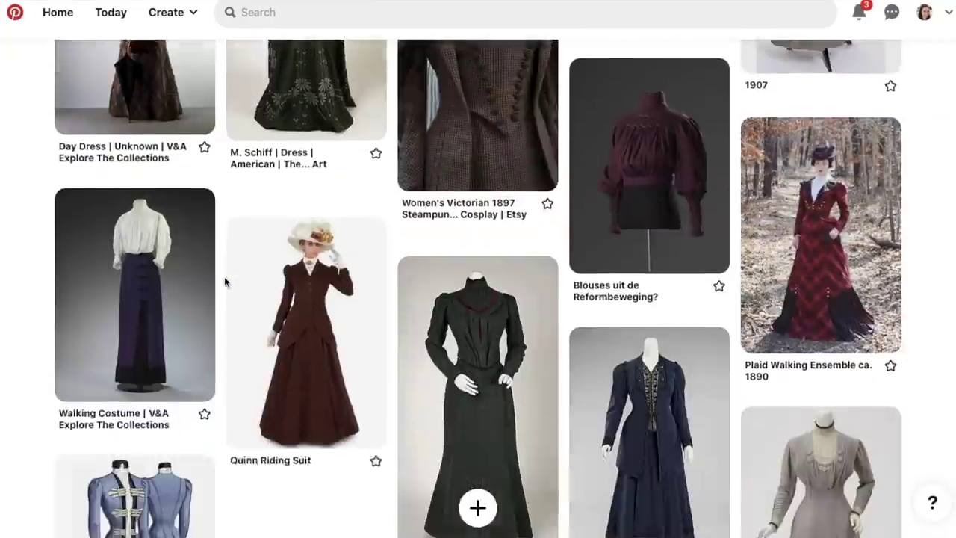
Step: Scroll down the Pinterest board of Edwardian walking suits, blouses and dresses
{"action": "scroll", "coordinate": [225, 282], "scroll_direction": "down", "scroll_amount": 15}
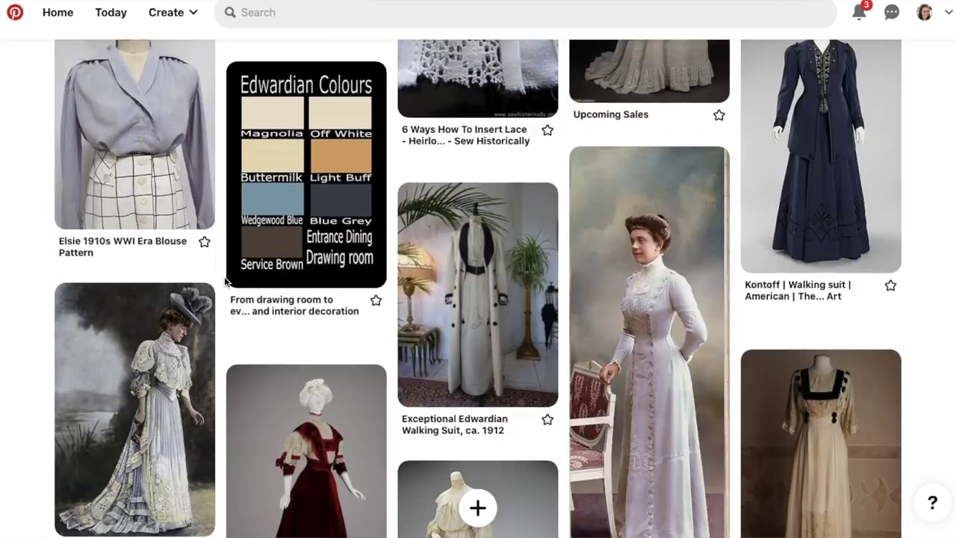
{"action": "scroll", "coordinate": [226, 281], "scroll_direction": "down", "scroll_amount": 15}
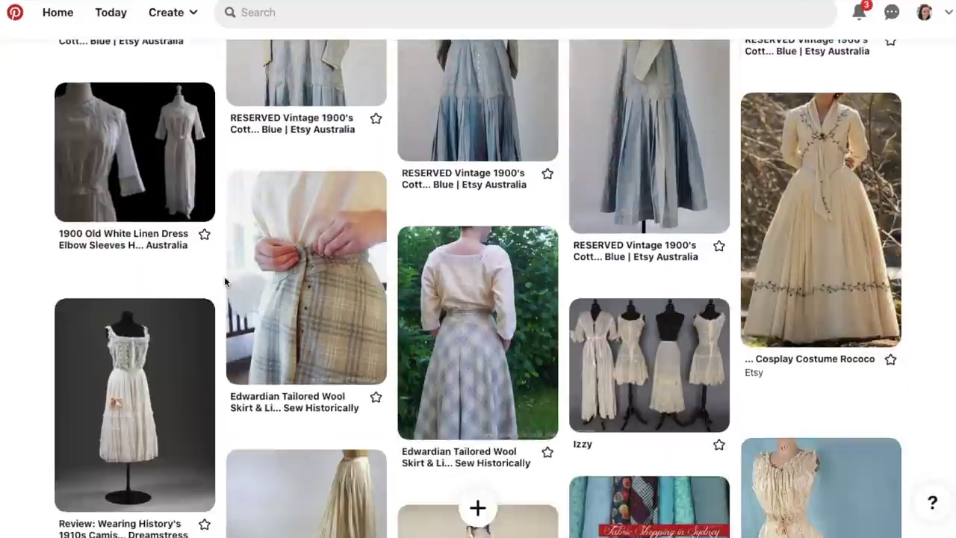
{"action": "scroll", "coordinate": [226, 281], "scroll_direction": "down", "scroll_amount": 15}
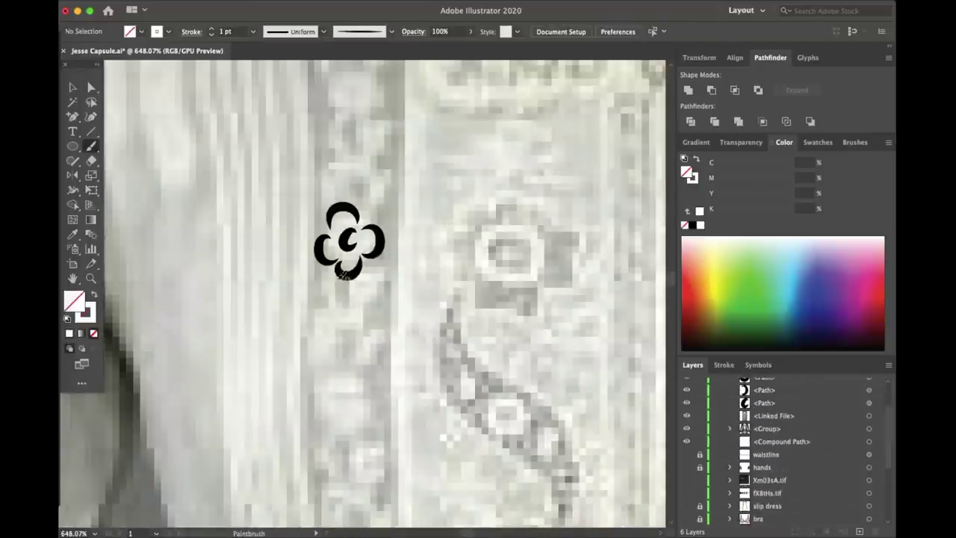
Step: Draw a leaf below the small flower and save the flower drawing as a new brush
{"action": "left_click_drag", "start_coordinate": [343, 275], "coordinate": [350, 322]}
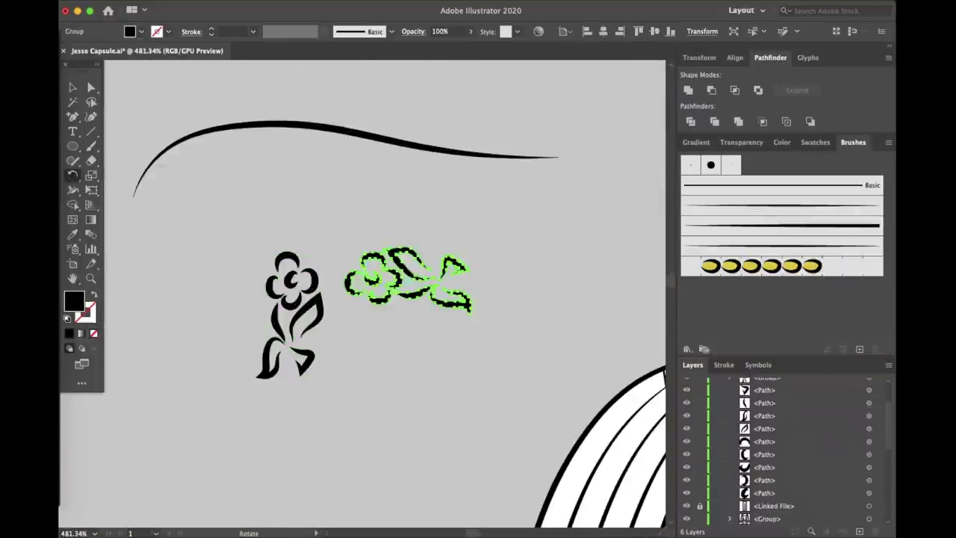
{"action": "left_click", "coordinate": [888, 142]}
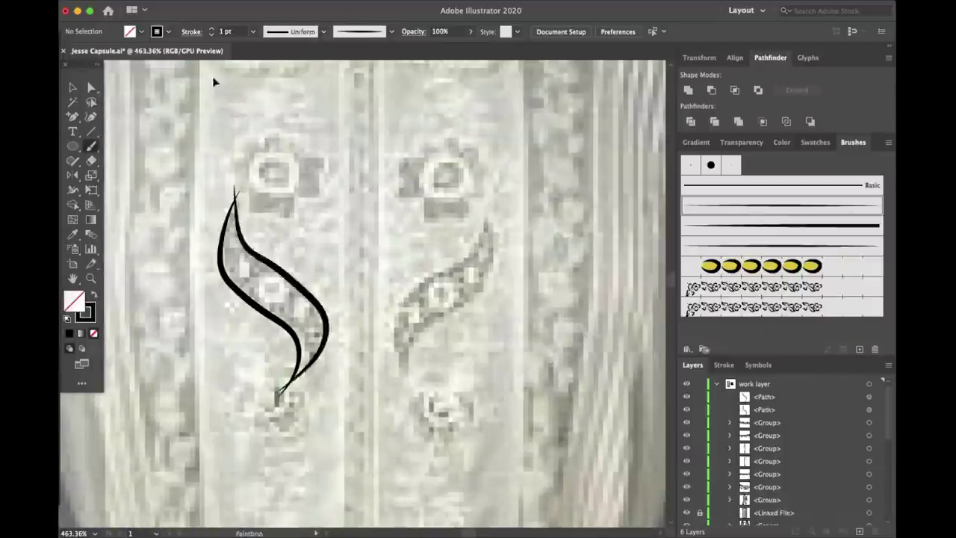
Step: Paint a second stem line, then a flower with centre circle, ring and petals
{"action": "left_click_drag", "start_coordinate": [239, 185], "coordinate": [280, 395]}
{"action": "scroll", "coordinate": [342, 230], "scroll_direction": "up", "scroll_amount": 2}
{"action": "scroll", "coordinate": [341, 231], "scroll_direction": "down", "scroll_amount": 2}
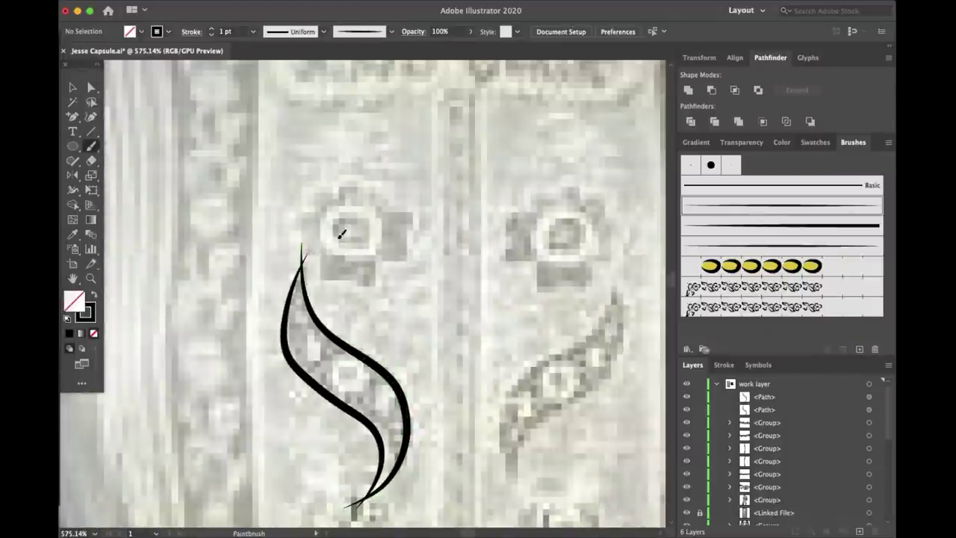
{"action": "left_click_drag", "start_coordinate": [348, 215], "coordinate": [350, 219]}
{"action": "scroll", "coordinate": [338, 282], "scroll_direction": "up", "scroll_amount": 3}
{"action": "left_click_drag", "start_coordinate": [321, 179], "coordinate": [328, 183]}
{"action": "left_click_drag", "start_coordinate": [370, 216], "coordinate": [366, 265]}
{"action": "left_click_drag", "start_coordinate": [336, 183], "coordinate": [374, 209]}
{"action": "mouse_move", "coordinate": [269, 183]}
{"action": "left_mouse_down"}
{"action": "mouse_move", "coordinate": [329, 175]}
{"action": "mouse_move", "coordinate": [261, 235]}
{"action": "left_mouse_up"}
Step: Select the traced flower paths, then try a small flower between the stems and undo it
{"action": "key", "text": "a"}
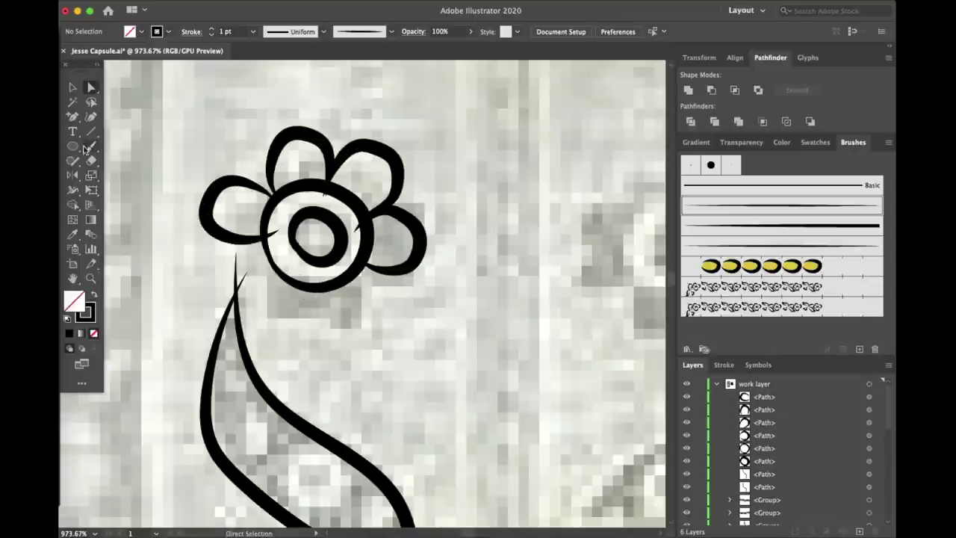
{"action": "key", "text": "v"}
{"action": "scroll", "coordinate": [321, 276], "scroll_direction": "down", "scroll_amount": 5}
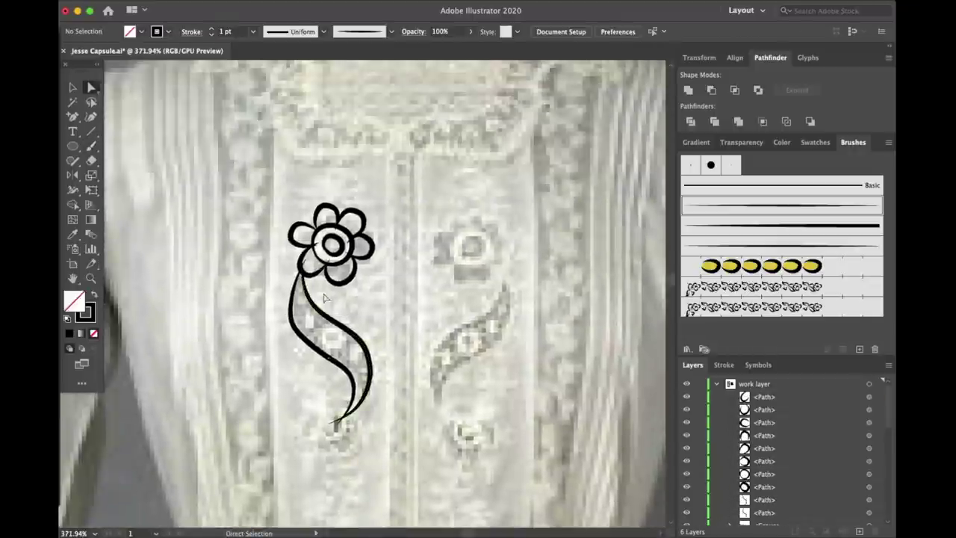
{"action": "left_click", "coordinate": [347, 359]}
{"action": "left_click", "coordinate": [433, 454]}
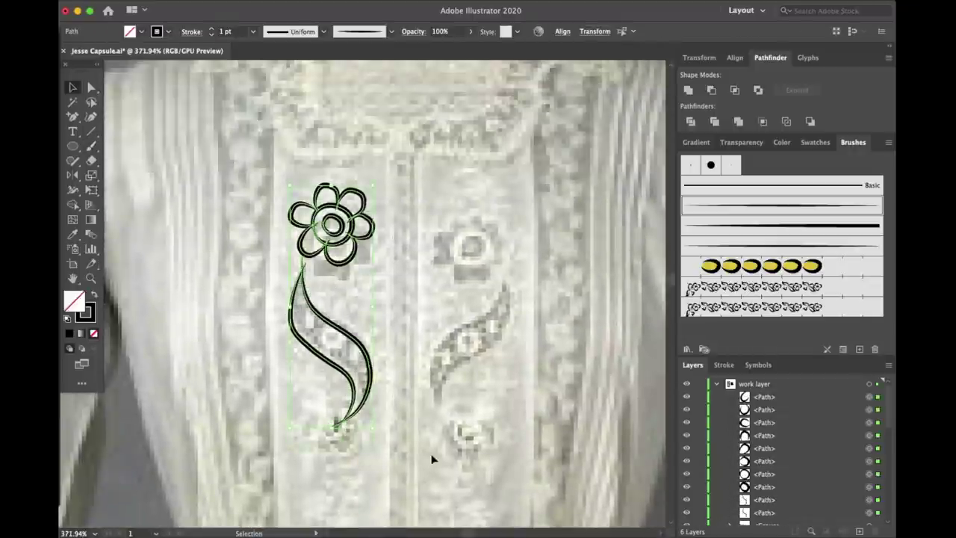
{"action": "key", "text": "b"}
{"action": "scroll", "coordinate": [273, 283], "scroll_direction": "up", "scroll_amount": 3}
{"action": "scroll", "coordinate": [273, 299], "scroll_direction": "up", "scroll_amount": 2}
{"action": "mouse_move", "coordinate": [254, 288]}
{"action": "left_mouse_down"}
{"action": "mouse_move", "coordinate": [280, 322]}
{"action": "mouse_move", "coordinate": [313, 299]}
{"action": "left_mouse_up"}
{"action": "key", "text": "ctrl+z"}
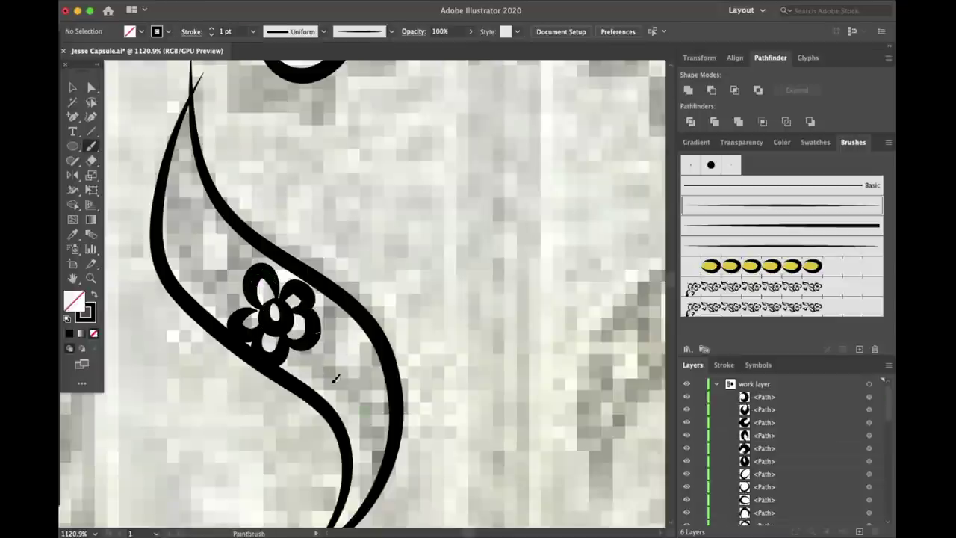
Step: Copy the top flower and paste a duplicate below the stem
{"action": "scroll", "coordinate": [224, 245], "scroll_direction": "down", "scroll_amount": 3}
{"action": "key", "text": "v"}
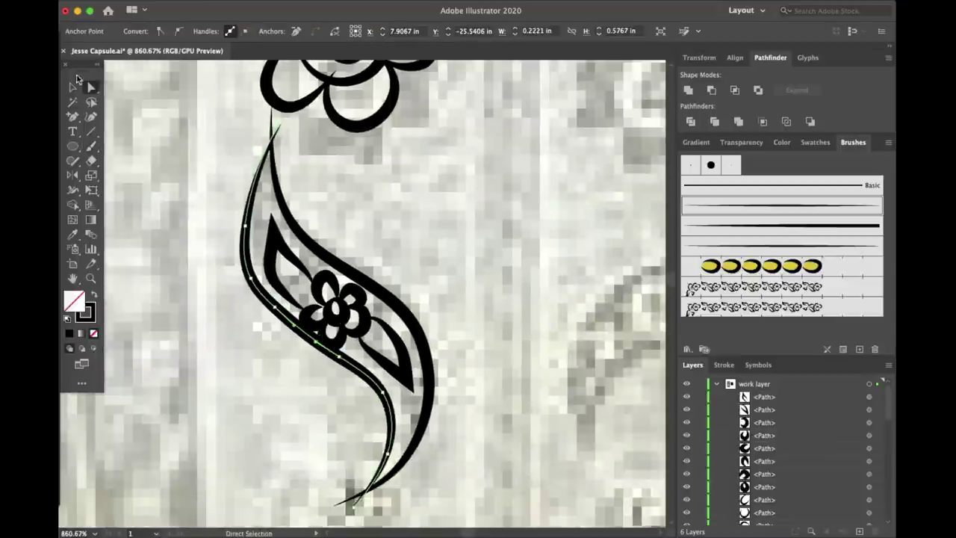
{"action": "left_click", "coordinate": [416, 474]}
{"action": "scroll", "coordinate": [416, 472], "scroll_direction": "down", "scroll_amount": 3}
{"action": "left_click", "coordinate": [369, 207]}
{"action": "key", "text": "ctrl+c"}
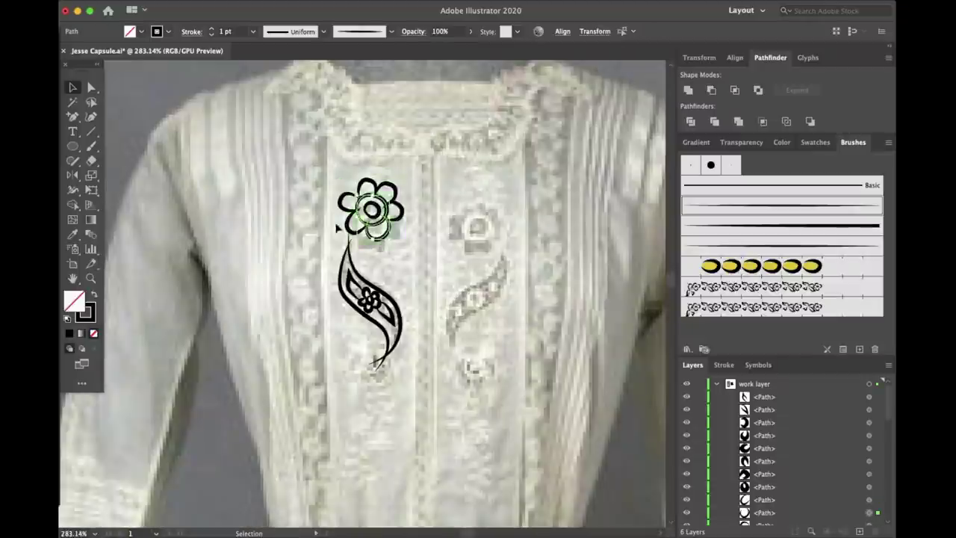
{"action": "key", "text": "ctrl+v"}
{"action": "scroll", "coordinate": [386, 437], "scroll_direction": "up", "scroll_amount": 1}
{"action": "scroll", "coordinate": [386, 437], "scroll_direction": "up", "scroll_amount": 1}
{"action": "scroll", "coordinate": [386, 438], "scroll_direction": "up", "scroll_amount": 1}
{"action": "left_click", "coordinate": [423, 450]}
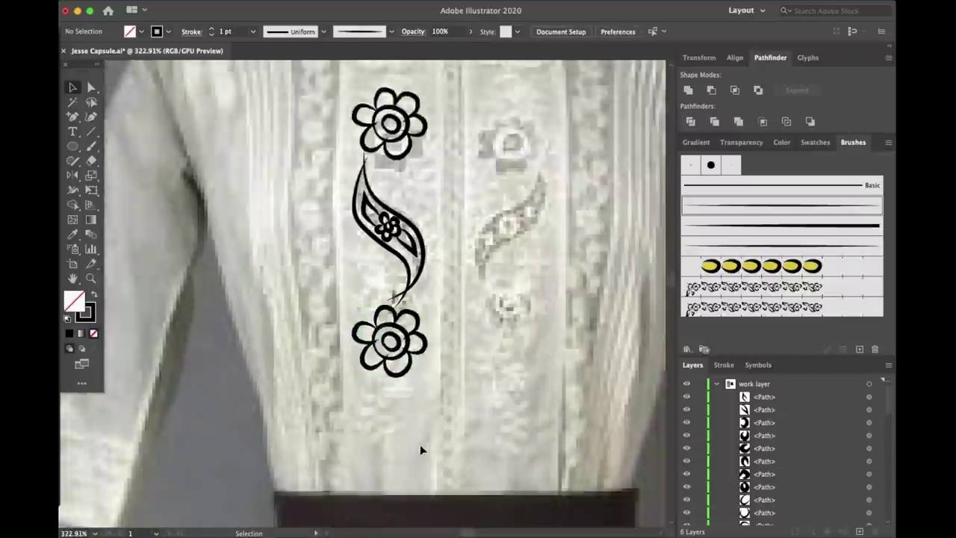
Step: Paint a curved stem below the lower flower, a leaf beside it, and a stem from its top-left
{"action": "key", "text": "b"}
{"action": "scroll", "coordinate": [389, 373], "scroll_direction": "up", "scroll_amount": 2}
{"action": "left_click_drag", "start_coordinate": [363, 455], "coordinate": [327, 332]}
{"action": "scroll", "coordinate": [337, 445], "scroll_direction": "up", "scroll_amount": 2}
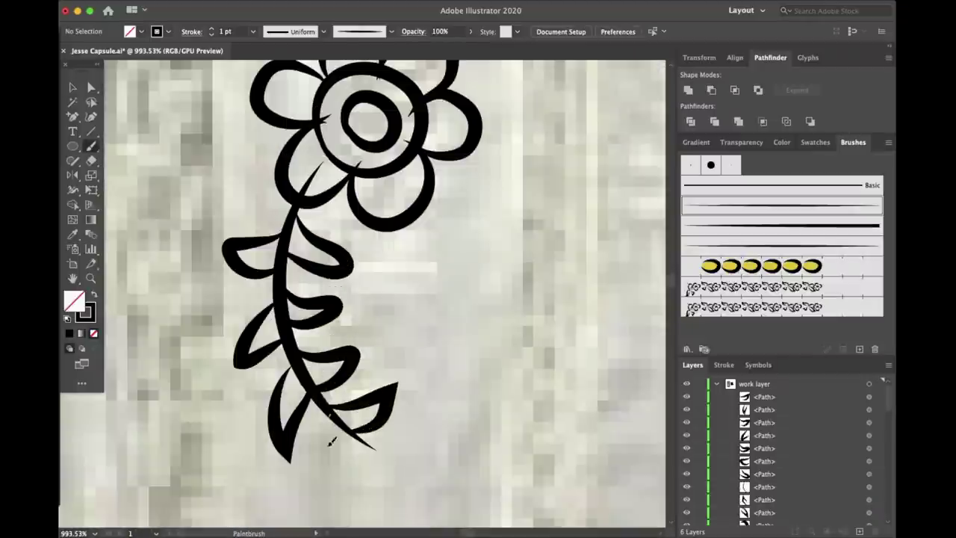
{"action": "scroll", "coordinate": [338, 497], "scroll_direction": "up", "scroll_amount": 2}
{"action": "scroll", "coordinate": [438, 336], "scroll_direction": "down", "scroll_amount": 5}
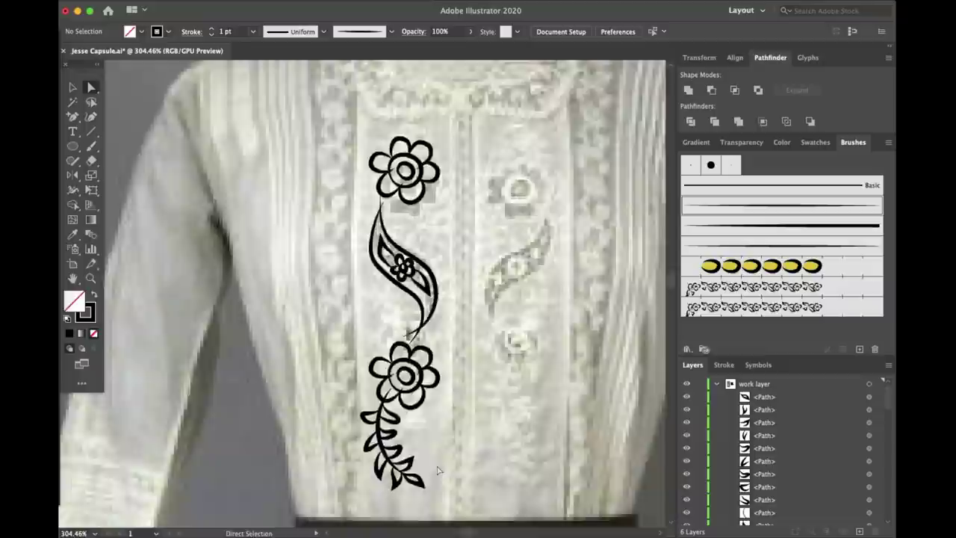
{"action": "scroll", "coordinate": [345, 281], "scroll_direction": "up", "scroll_amount": 3}
{"action": "key", "text": "b"}
{"action": "scroll", "coordinate": [366, 242], "scroll_direction": "down", "scroll_amount": 2}
{"action": "left_click_drag", "start_coordinate": [409, 388], "coordinate": [427, 309]}
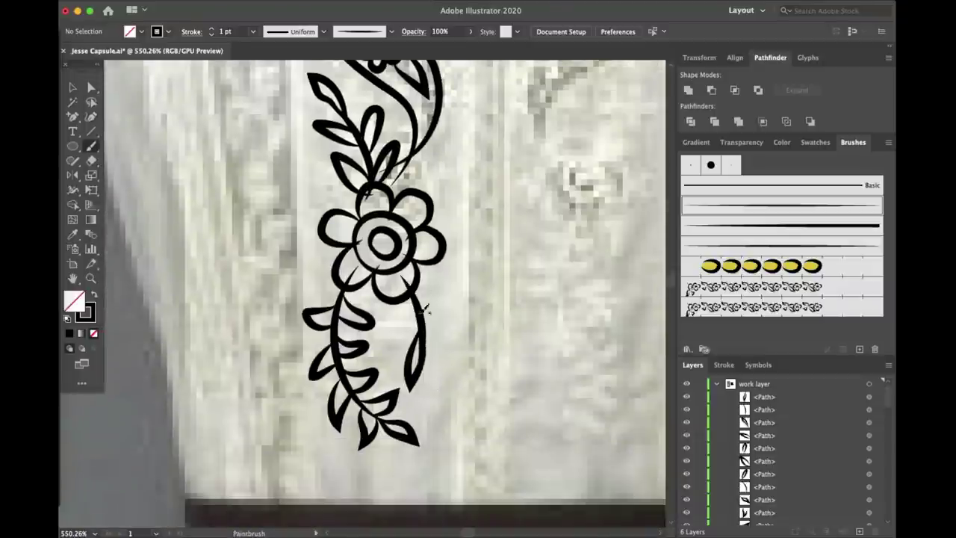
{"action": "scroll", "coordinate": [482, 398], "scroll_direction": "up", "scroll_amount": 5}
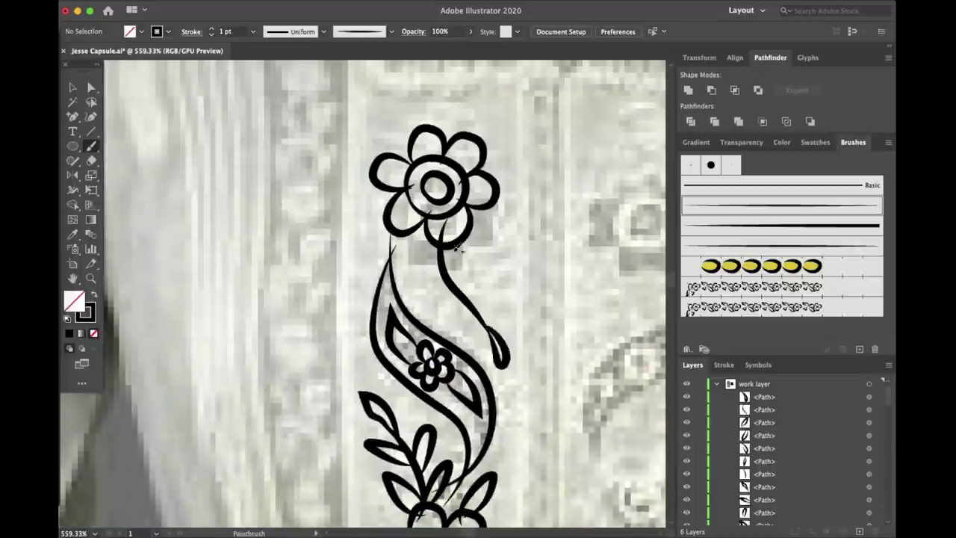
{"action": "scroll", "coordinate": [493, 313], "scroll_direction": "up", "scroll_amount": 4}
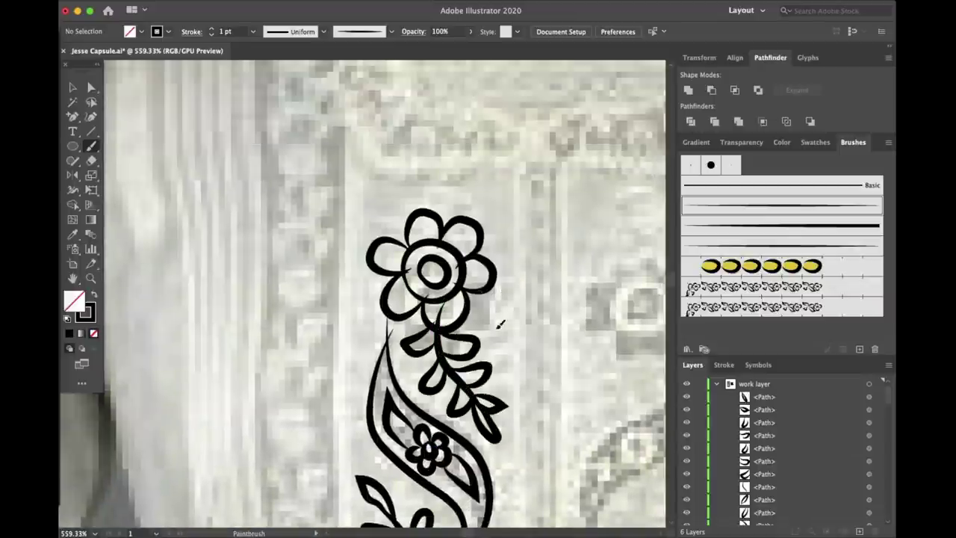
{"action": "left_click_drag", "start_coordinate": [394, 300], "coordinate": [376, 261]}
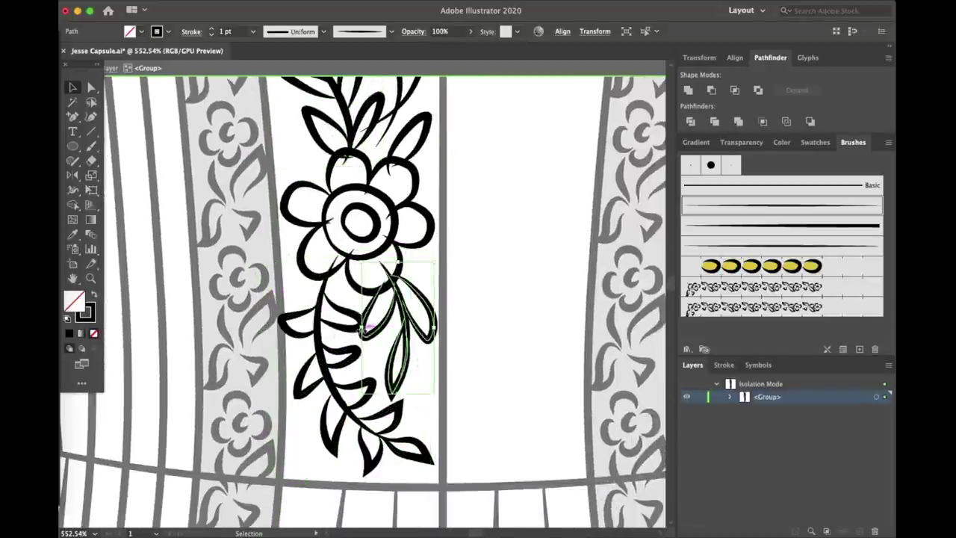
Step: Select the anchor points at the motif's overlapping petal tip
{"action": "key", "text": "v"}
{"action": "scroll", "coordinate": [341, 325], "scroll_direction": "up", "scroll_amount": 3}
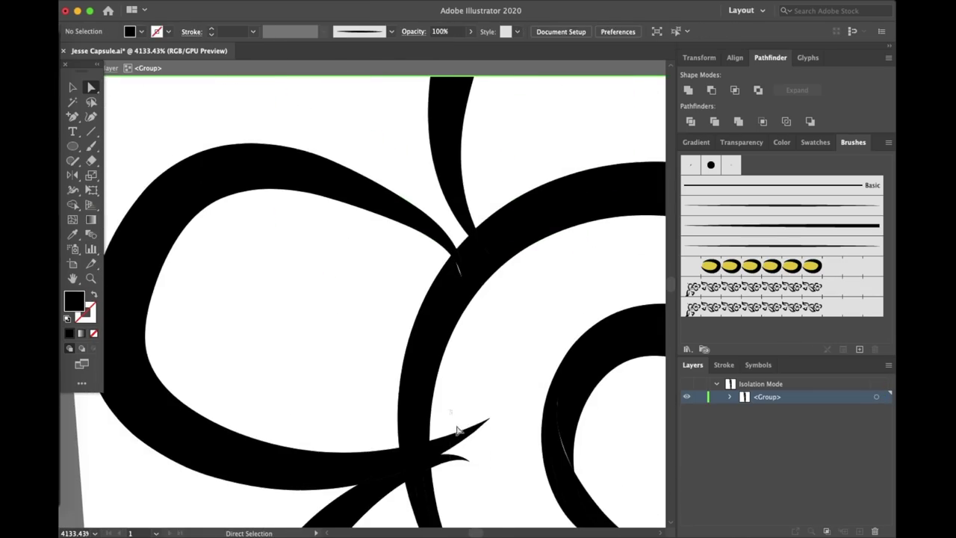
{"action": "left_click_drag", "start_coordinate": [362, 327], "coordinate": [415, 294]}
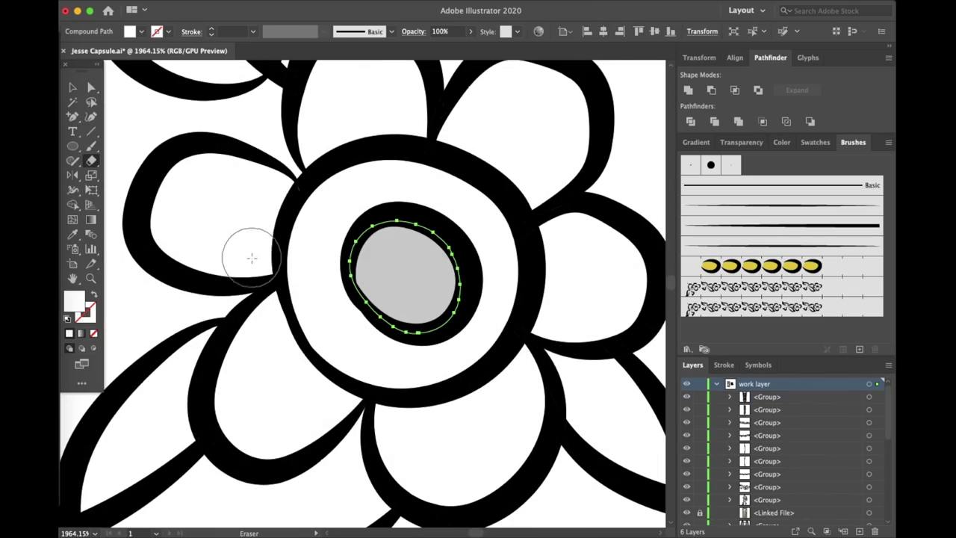
Step: Erase the white fill inside the upper petals and along the leaf edge
{"action": "left_click_drag", "start_coordinate": [251, 252], "coordinate": [269, 290]}
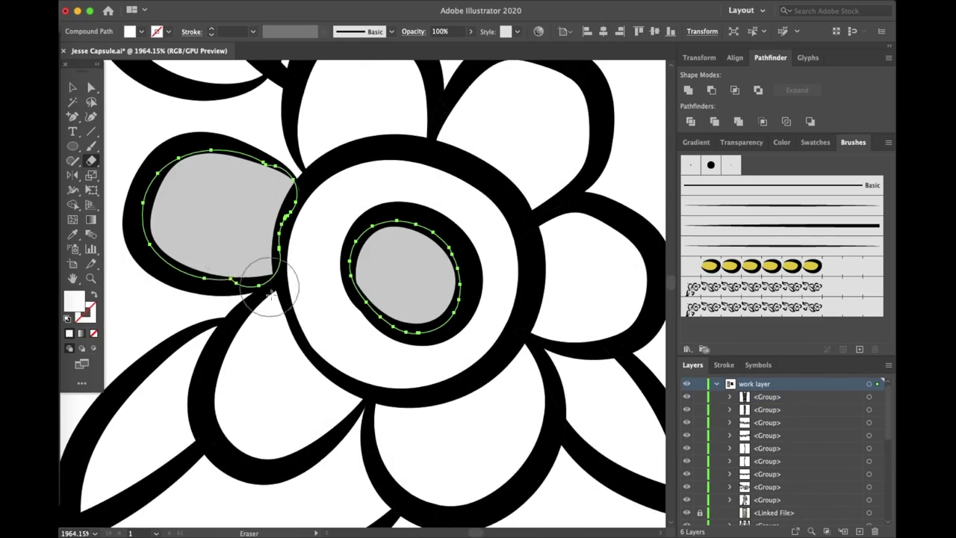
{"action": "mouse_move", "coordinate": [228, 396]}
{"action": "left_mouse_down"}
{"action": "mouse_move", "coordinate": [474, 392]}
{"action": "mouse_move", "coordinate": [320, 150]}
{"action": "mouse_move", "coordinate": [514, 399]}
{"action": "mouse_move", "coordinate": [578, 256]}
{"action": "mouse_move", "coordinate": [508, 257]}
{"action": "left_mouse_up"}
{"action": "scroll", "coordinate": [570, 269], "scroll_direction": "up", "scroll_amount": 4}
{"action": "mouse_move", "coordinate": [441, 224]}
{"action": "left_mouse_down"}
{"action": "mouse_move", "coordinate": [310, 239]}
{"action": "mouse_move", "coordinate": [336, 239]}
{"action": "left_mouse_up"}
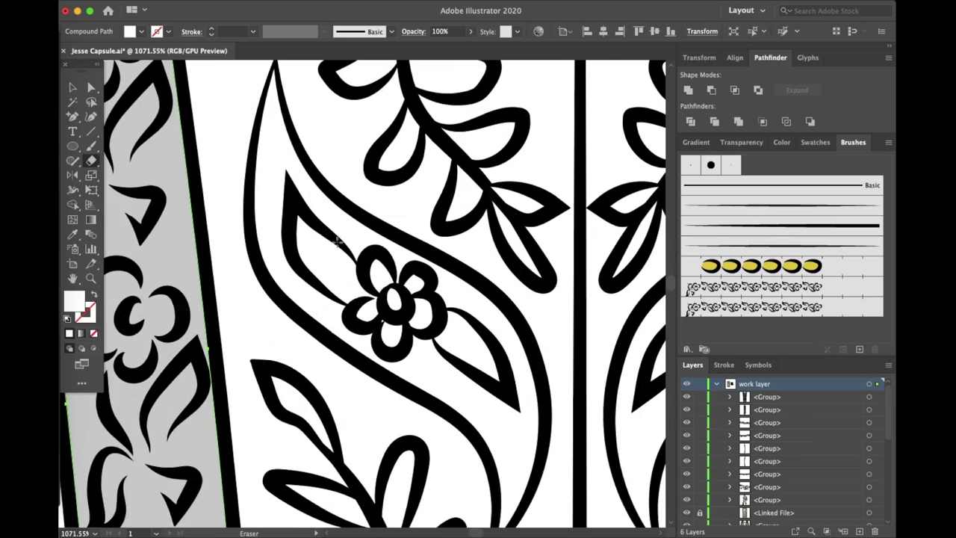
{"action": "scroll", "coordinate": [337, 241], "scroll_direction": "down", "scroll_amount": 5}
{"action": "scroll", "coordinate": [292, 235], "scroll_direction": "up", "scroll_amount": 8}
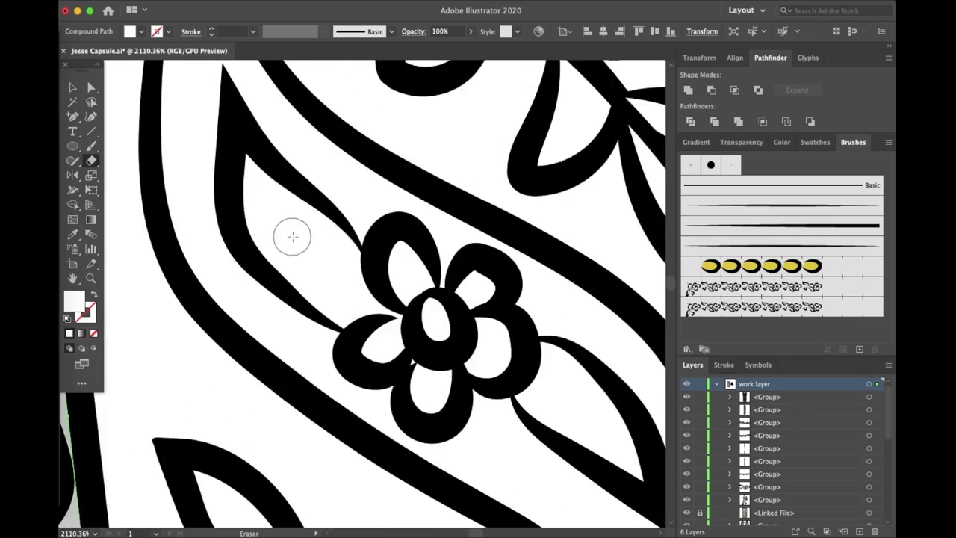
{"action": "left_click_drag", "start_coordinate": [320, 288], "coordinate": [344, 410]}
{"action": "scroll", "coordinate": [333, 266], "scroll_direction": "up", "scroll_amount": 2}
Step: Reshape the leaf tip by moving its anchor point with Direct Selection
{"action": "key", "text": "a"}
{"action": "scroll", "coordinate": [321, 299], "scroll_direction": "up", "scroll_amount": 3}
{"action": "left_click_drag", "start_coordinate": [383, 284], "coordinate": [396, 258]}
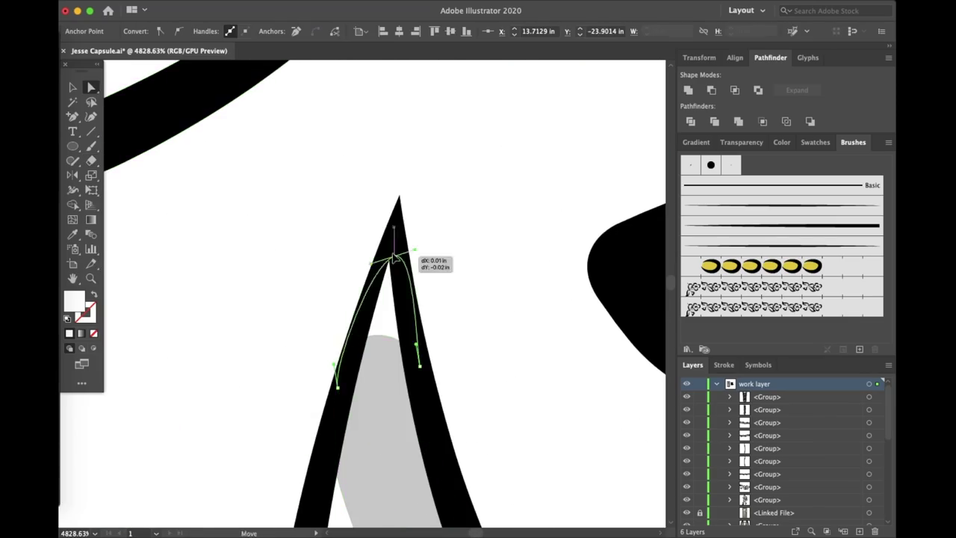
{"action": "scroll", "coordinate": [385, 366], "scroll_direction": "down", "scroll_amount": 2}
{"action": "scroll", "coordinate": [373, 498], "scroll_direction": "down", "scroll_amount": 3}
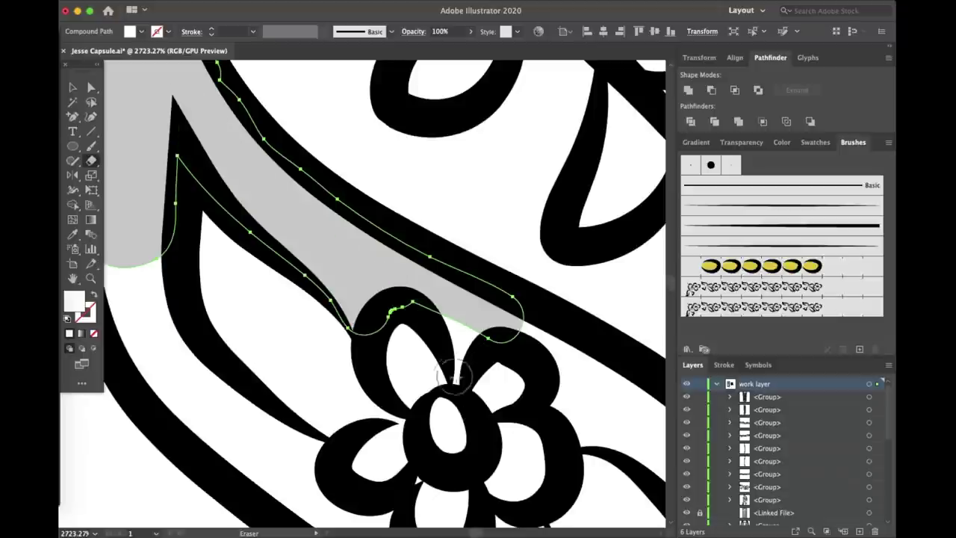
{"action": "scroll", "coordinate": [523, 470], "scroll_direction": "down", "scroll_amount": 2}
{"action": "scroll", "coordinate": [572, 324], "scroll_direction": "right", "scroll_amount": 3}
{"action": "scroll", "coordinate": [572, 324], "scroll_direction": "down", "scroll_amount": 1}
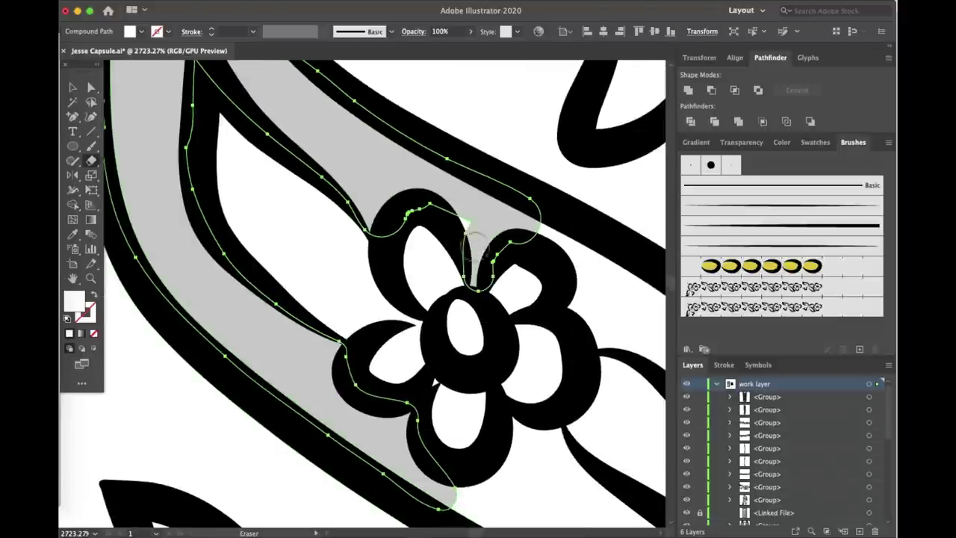
{"action": "scroll", "coordinate": [310, 163], "scroll_direction": "up", "scroll_amount": 2}
{"action": "scroll", "coordinate": [540, 363], "scroll_direction": "down", "scroll_amount": 2}
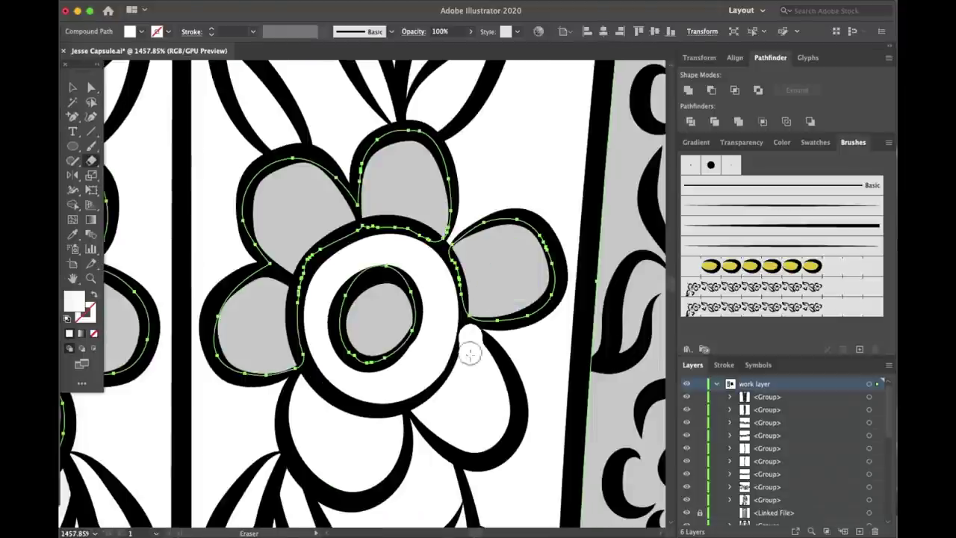
Step: Erase the fill in the lower-right and bottom petals and along the leaf's inner outline
{"action": "left_click_drag", "start_coordinate": [427, 420], "coordinate": [415, 419]}
{"action": "mouse_move", "coordinate": [306, 407]}
{"action": "left_mouse_down"}
{"action": "mouse_move", "coordinate": [352, 469]}
{"action": "mouse_move", "coordinate": [378, 448]}
{"action": "left_mouse_up"}
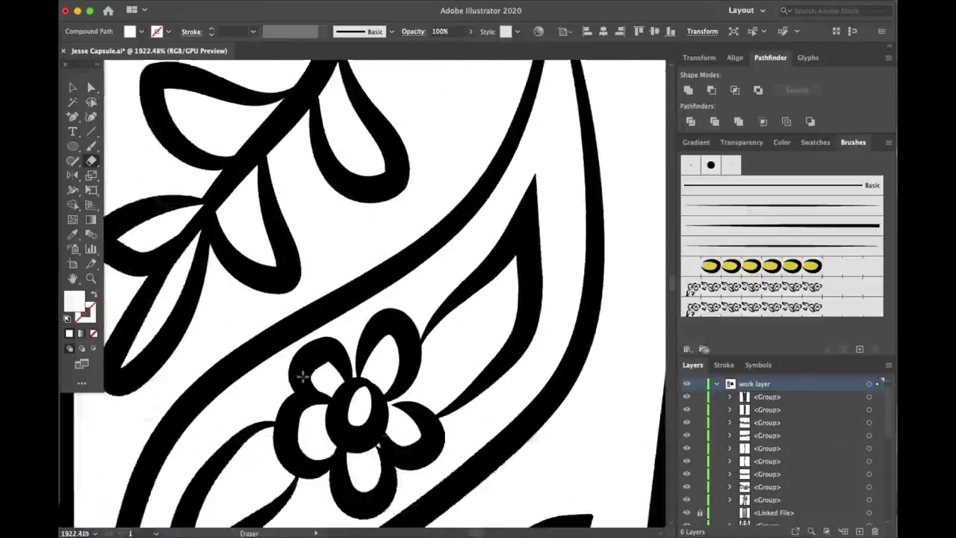
{"action": "scroll", "coordinate": [302, 376], "scroll_direction": "up", "scroll_amount": 3}
{"action": "scroll", "coordinate": [302, 376], "scroll_direction": "right", "scroll_amount": 3}
{"action": "left_click_drag", "start_coordinate": [474, 138], "coordinate": [430, 497]}
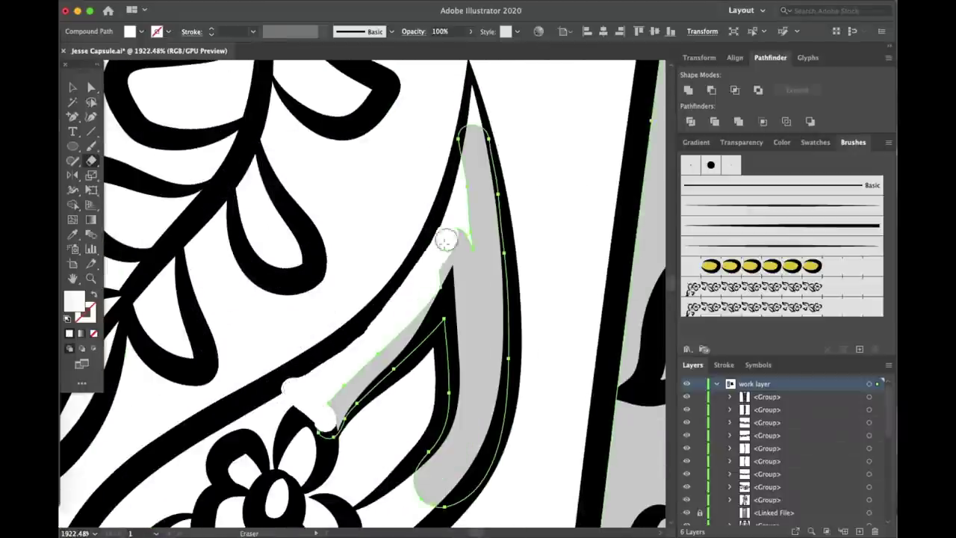
{"action": "left_click_drag", "start_coordinate": [446, 239], "coordinate": [328, 407]}
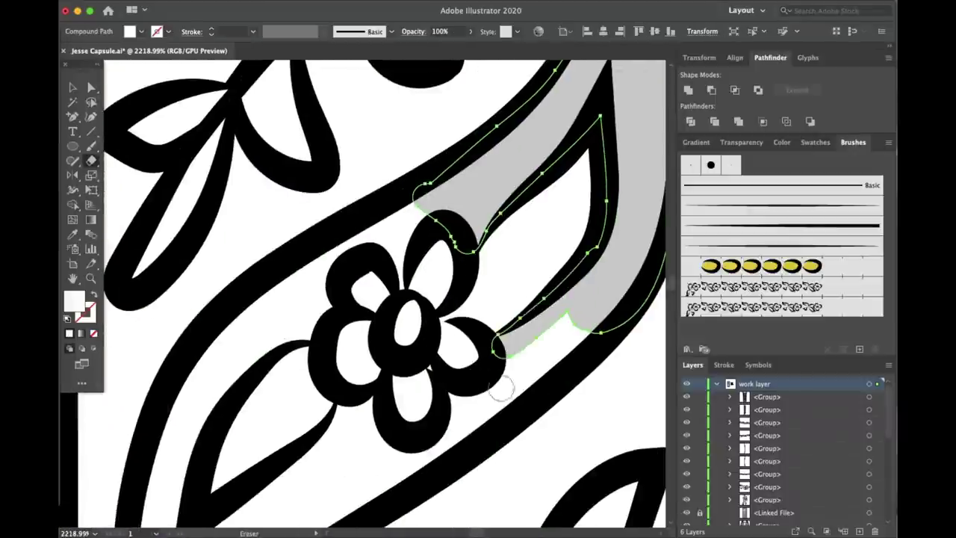
{"action": "left_click_drag", "start_coordinate": [454, 435], "coordinate": [475, 375]}
{"action": "scroll", "coordinate": [416, 225], "scroll_direction": "up", "scroll_amount": 3}
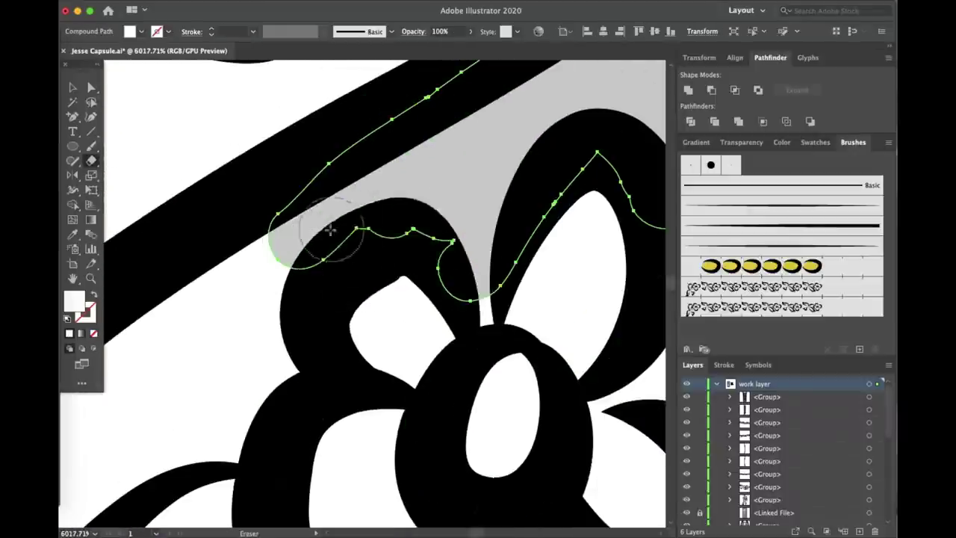
{"action": "scroll", "coordinate": [475, 303], "scroll_direction": "down", "scroll_amount": 5}
Step: Erase the stray edge along the left leaf, then undo that erase
{"action": "left_click_drag", "start_coordinate": [143, 455], "coordinate": [321, 216]}
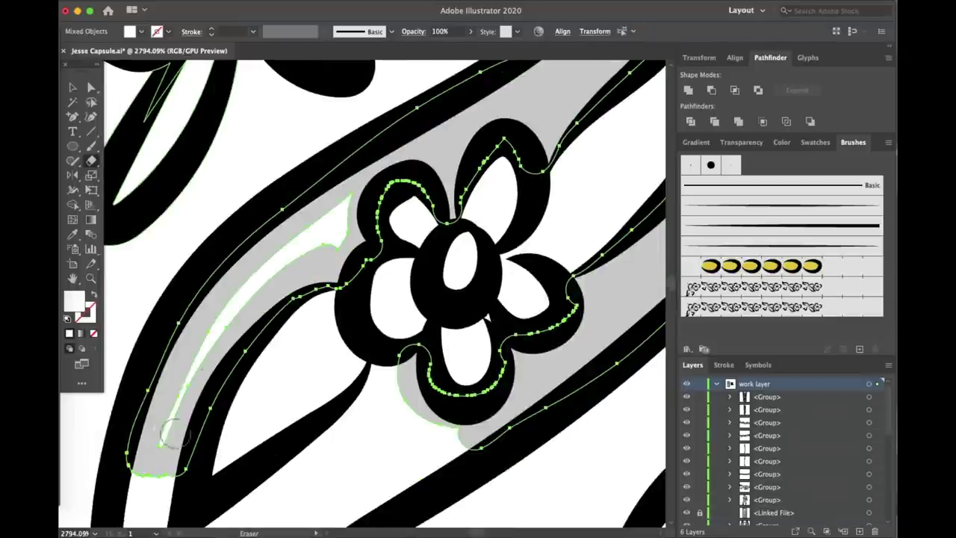
{"action": "scroll", "coordinate": [469, 164], "scroll_direction": "up", "scroll_amount": 3}
{"action": "key", "text": "super+z"}
{"action": "key", "text": "super+z"}
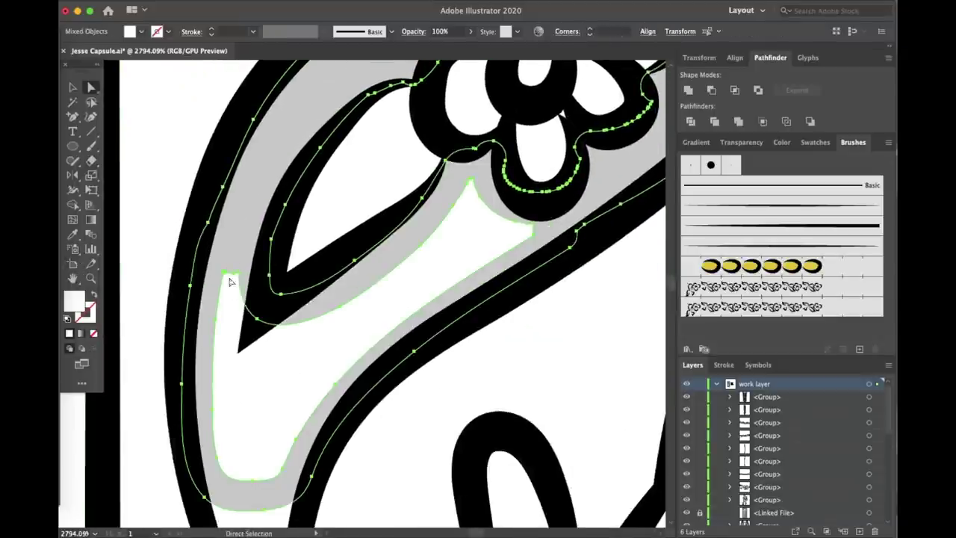
{"action": "scroll", "coordinate": [301, 394], "scroll_direction": "down", "scroll_amount": 3}
{"action": "scroll", "coordinate": [300, 394], "scroll_direction": "down", "scroll_amount": 3}
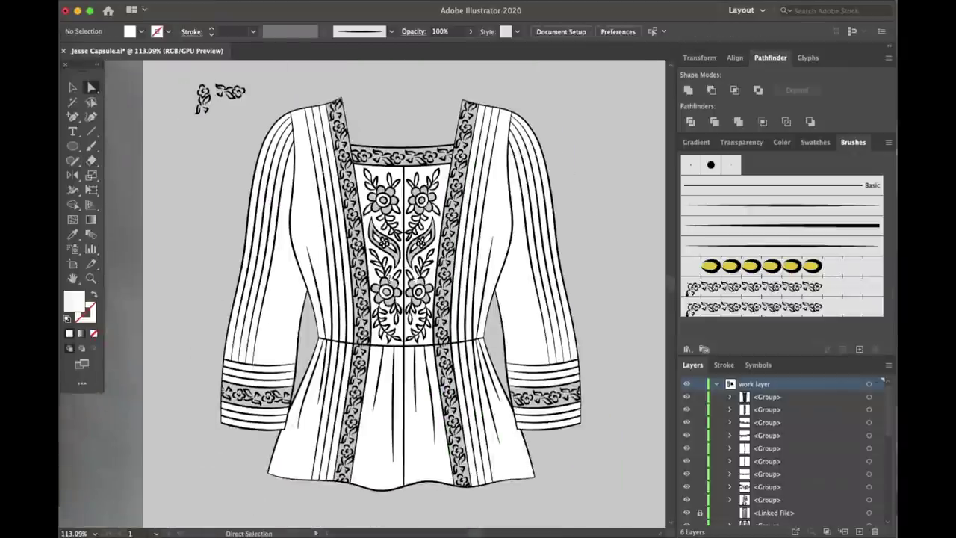
Step: Group several pieces of the blouse artwork, then undo the grouping
{"action": "left_click", "coordinate": [868, 448], "text": "shift"}
{"action": "key", "text": "super+g"}
{"action": "double_click", "coordinate": [770, 397]}
{"action": "key", "text": "super+z"}
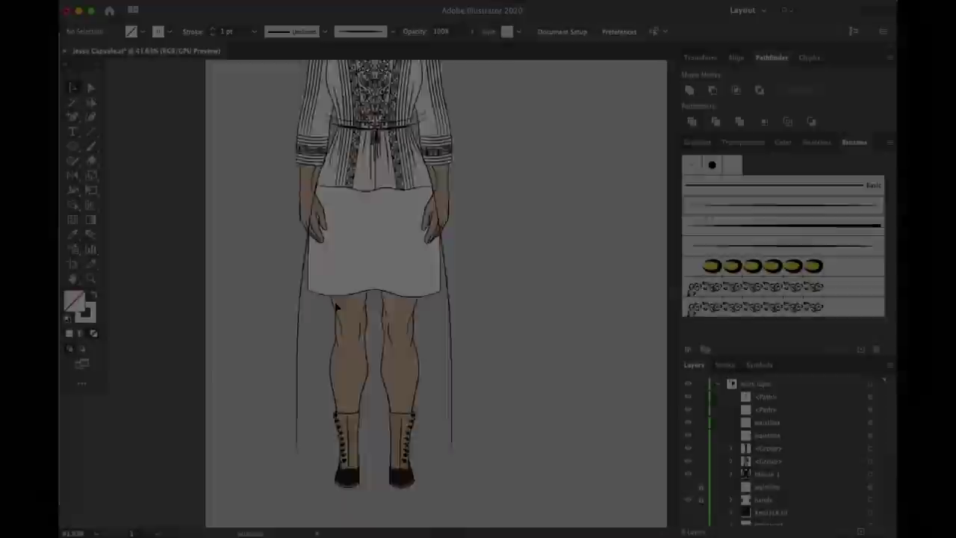
Step: Select the knee-level wavy line and hide the blouse to reveal the dress
{"action": "key", "text": "v"}
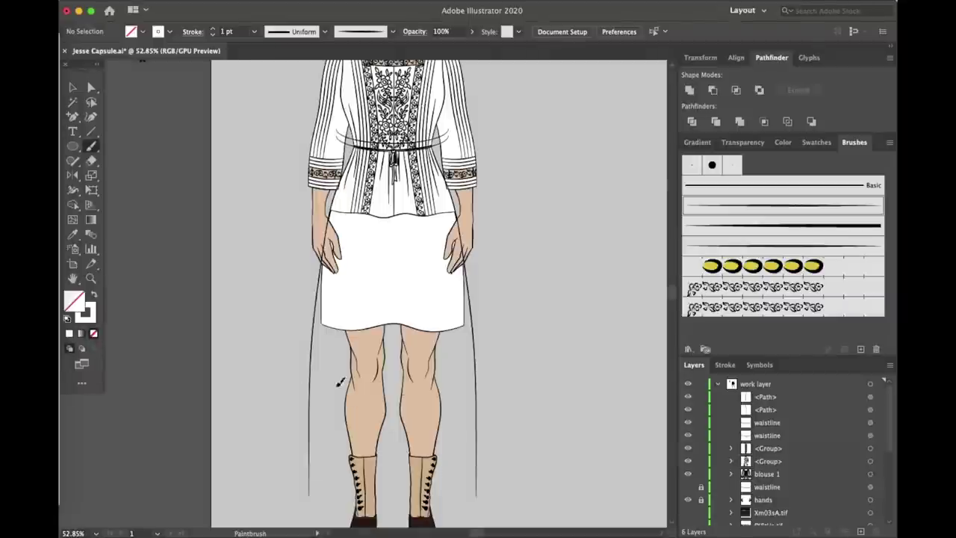
{"action": "scroll", "coordinate": [337, 320], "scroll_direction": "up", "scroll_amount": 5}
{"action": "left_click", "coordinate": [398, 285]}
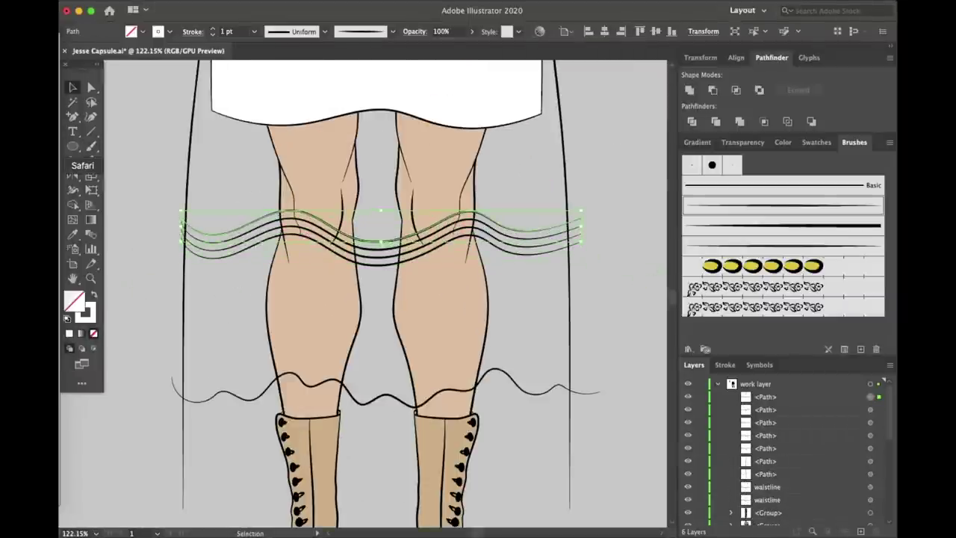
{"action": "scroll", "coordinate": [364, 278], "scroll_direction": "up", "scroll_amount": 3}
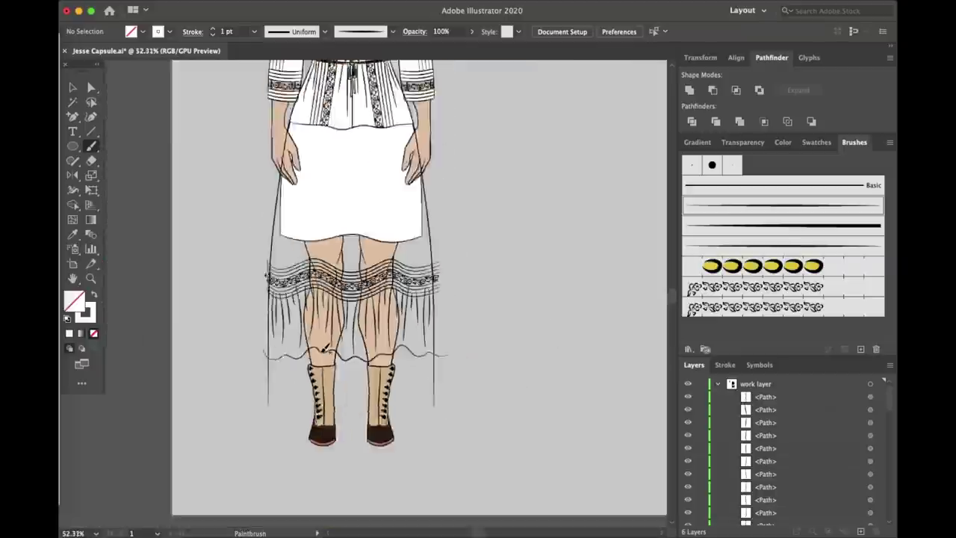
{"action": "scroll", "coordinate": [229, 222], "scroll_direction": "down", "scroll_amount": 5}
{"action": "scroll", "coordinate": [700, 461], "scroll_direction": "down", "scroll_amount": 5}
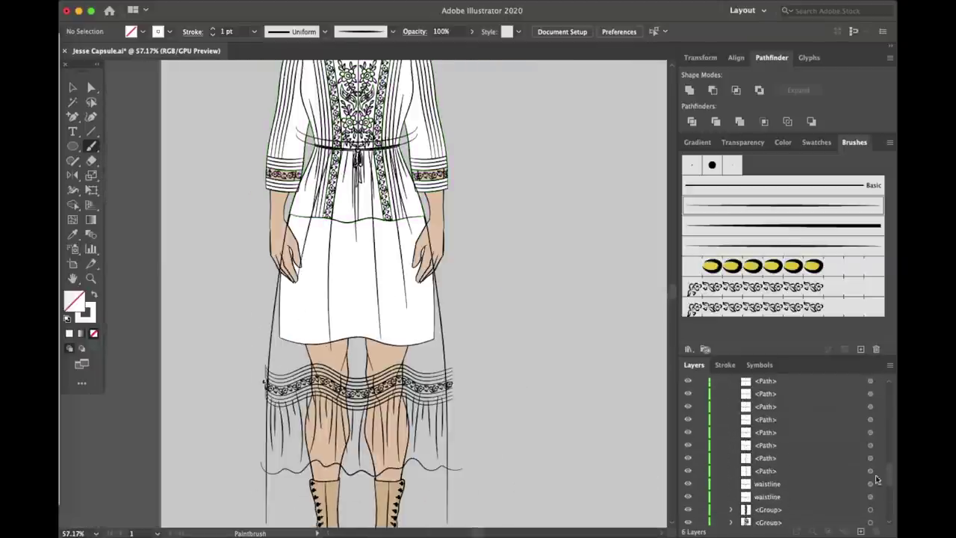
{"action": "scroll", "coordinate": [877, 478], "scroll_direction": "down", "scroll_amount": 3}
{"action": "left_click", "coordinate": [688, 440]}
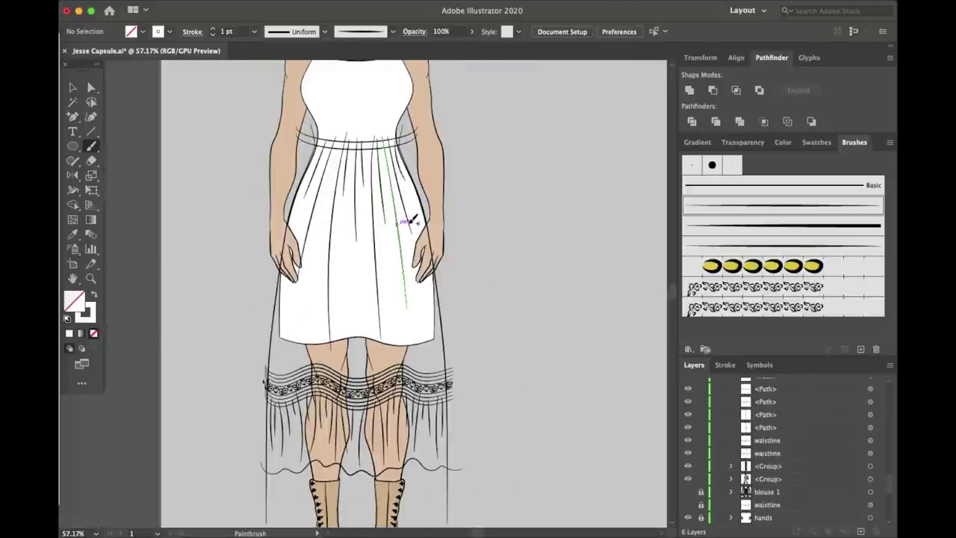
{"action": "scroll", "coordinate": [410, 219], "scroll_direction": "up", "scroll_amount": 3}
{"action": "scroll", "coordinate": [469, 420], "scroll_direction": "down", "scroll_amount": 2}
{"action": "scroll", "coordinate": [371, 228], "scroll_direction": "down", "scroll_amount": 2}
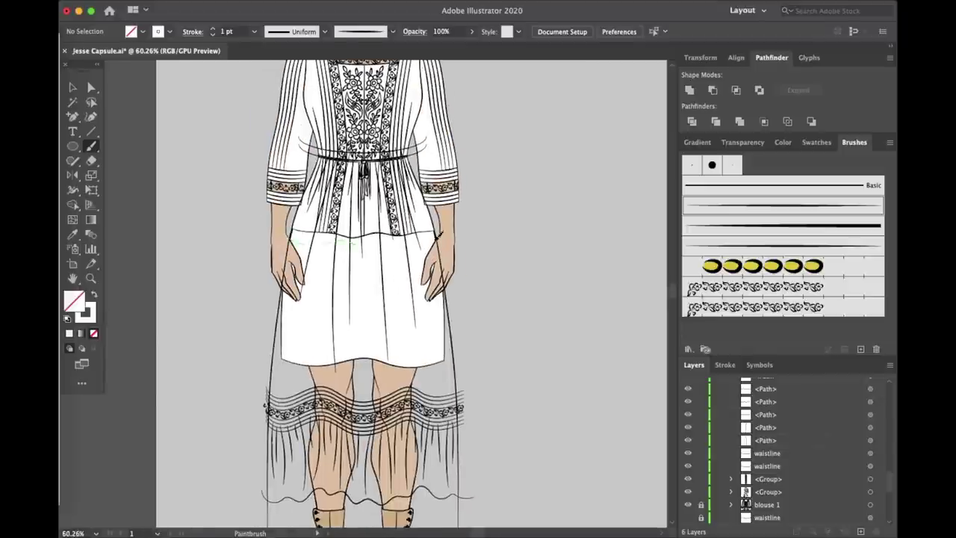
Step: Paint a wavy line across the hips, show the blouse again, and reset the brush to a plain line
{"action": "left_click_drag", "start_coordinate": [438, 236], "coordinate": [448, 235]}
{"action": "scroll", "coordinate": [353, 272], "scroll_direction": "up", "scroll_amount": 2}
{"action": "key", "text": "v"}
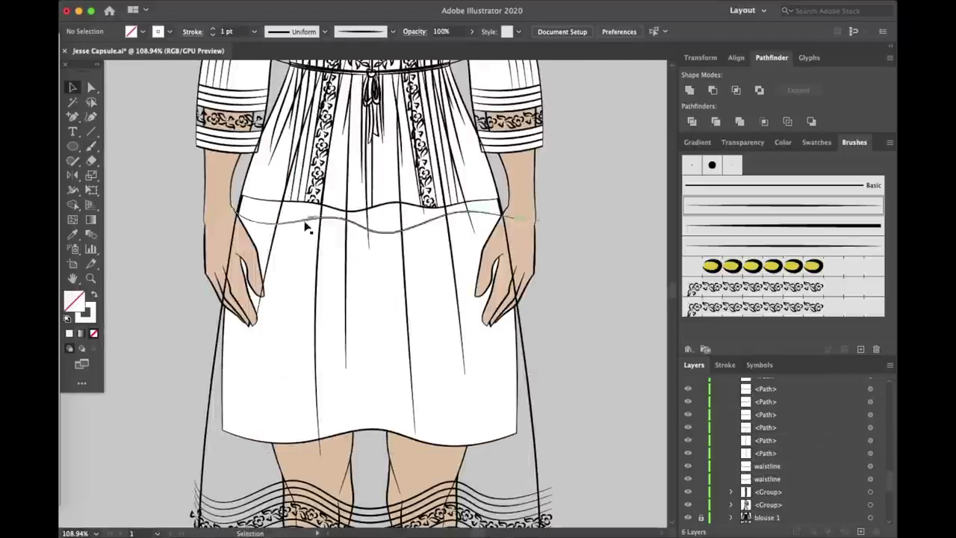
{"action": "left_click", "coordinate": [135, 337]}
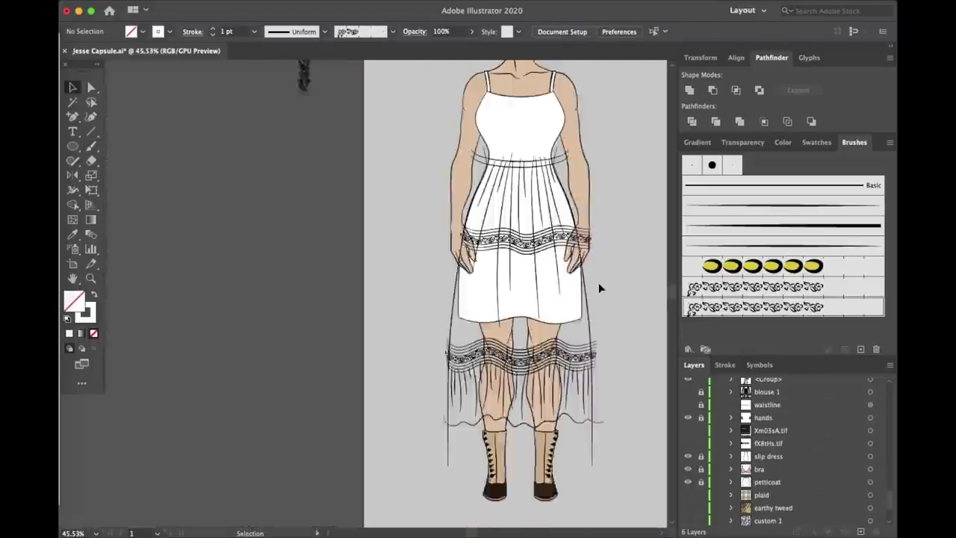
{"action": "scroll", "coordinate": [599, 288], "scroll_direction": "up", "scroll_amount": 3}
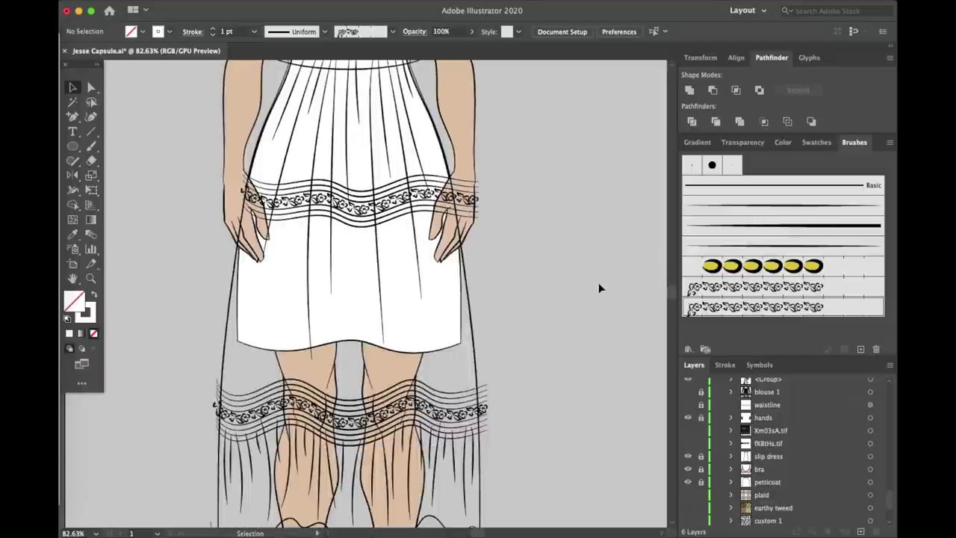
{"action": "left_click", "coordinate": [688, 392]}
{"action": "left_click", "coordinate": [740, 206]}
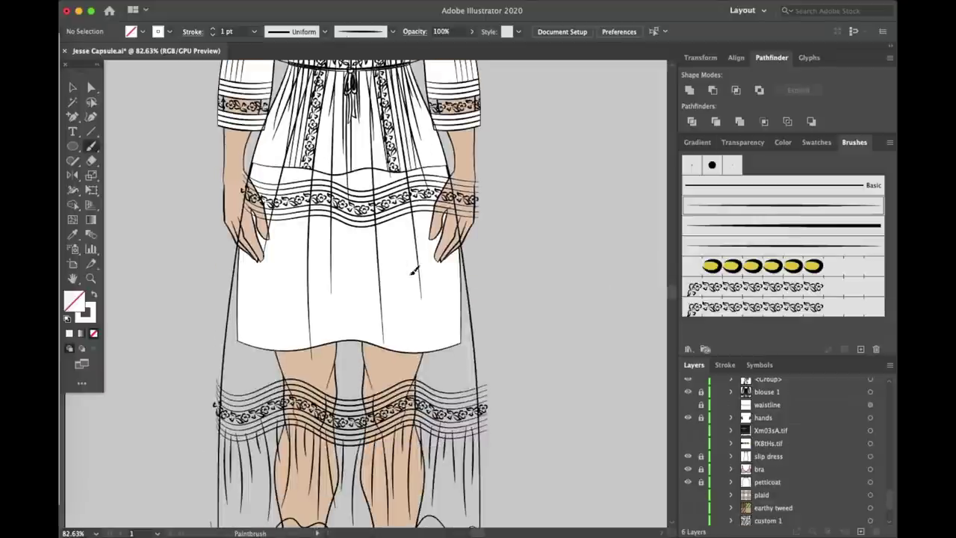
Step: Shift a vertical pleat line to the right, then undo the move
{"action": "scroll", "coordinate": [310, 328], "scroll_direction": "up", "scroll_amount": 4}
{"action": "key", "text": "v"}
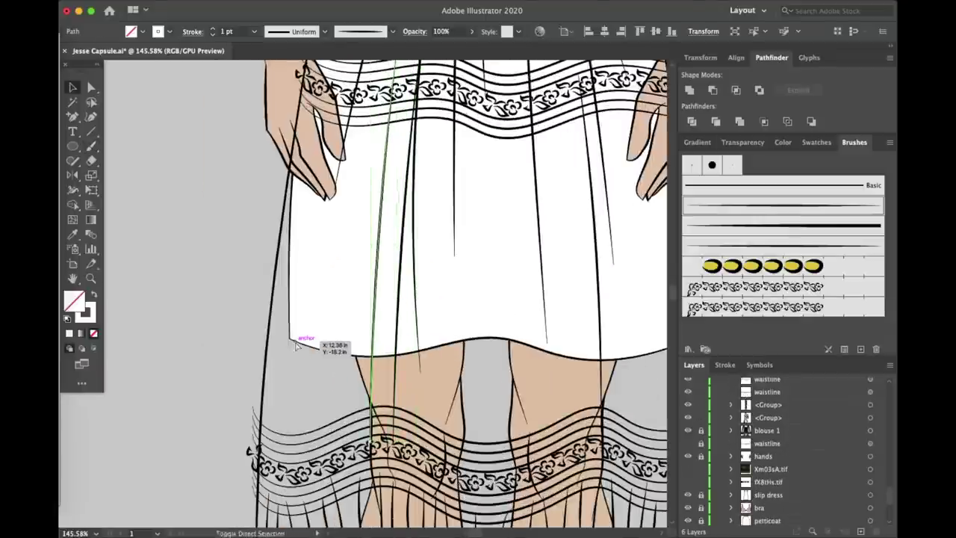
{"action": "left_click_drag", "start_coordinate": [296, 345], "coordinate": [543, 278]}
{"action": "scroll", "coordinate": [568, 328], "scroll_direction": "down", "scroll_amount": 3}
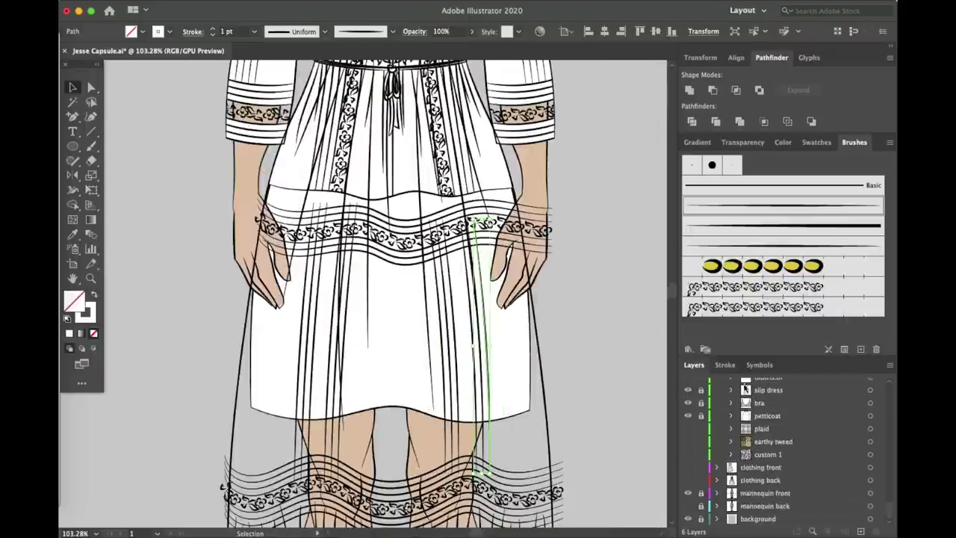
{"action": "scroll", "coordinate": [590, 358], "scroll_direction": "up", "scroll_amount": 2}
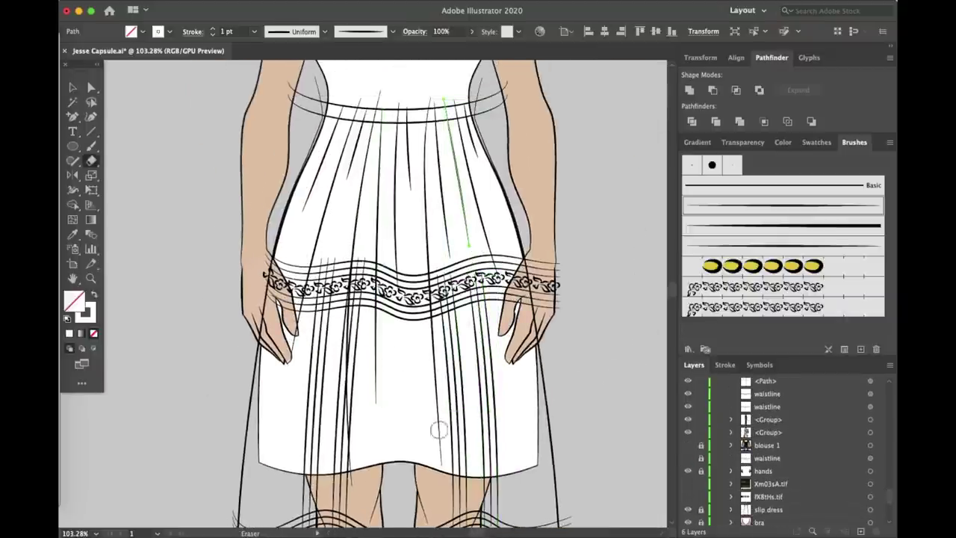
{"action": "key", "text": "ctrl+z"}
{"action": "key", "text": "a"}
{"action": "scroll", "coordinate": [148, 213], "scroll_direction": "down", "scroll_amount": 3}
Step: Paint scallop-brush strokes along the left part of the skirt's wavy hem
{"action": "scroll", "coordinate": [369, 338], "scroll_direction": "up", "scroll_amount": 10}
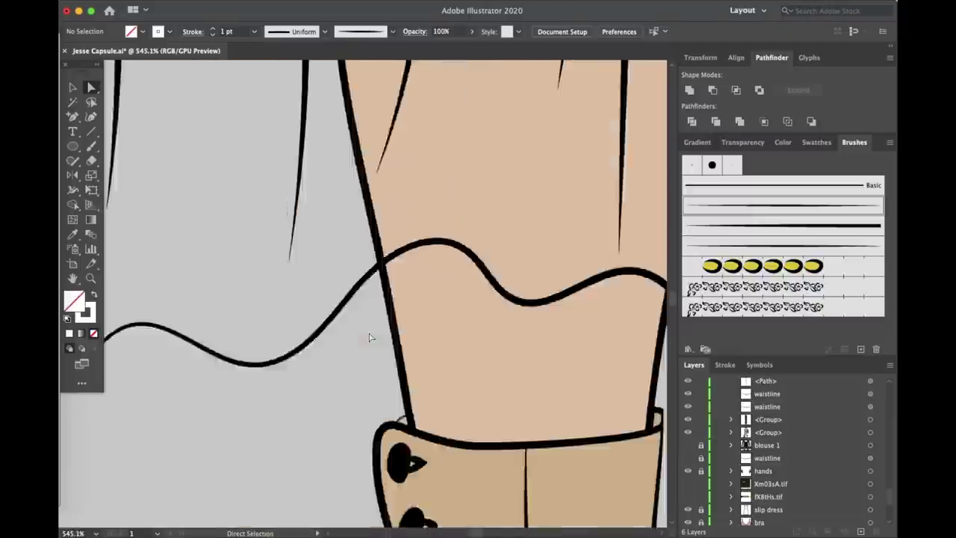
{"action": "key", "text": "b"}
{"action": "scroll", "coordinate": [369, 337], "scroll_direction": "left", "scroll_amount": 5}
{"action": "left_click_drag", "start_coordinate": [127, 356], "coordinate": [160, 366]}
{"action": "left_click_drag", "start_coordinate": [160, 365], "coordinate": [192, 366]}
{"action": "left_click_drag", "start_coordinate": [192, 366], "coordinate": [226, 359]}
{"action": "scroll", "coordinate": [579, 256], "scroll_direction": "right", "scroll_amount": 6}
{"action": "scroll", "coordinate": [355, 198], "scroll_direction": "down", "scroll_amount": 3}
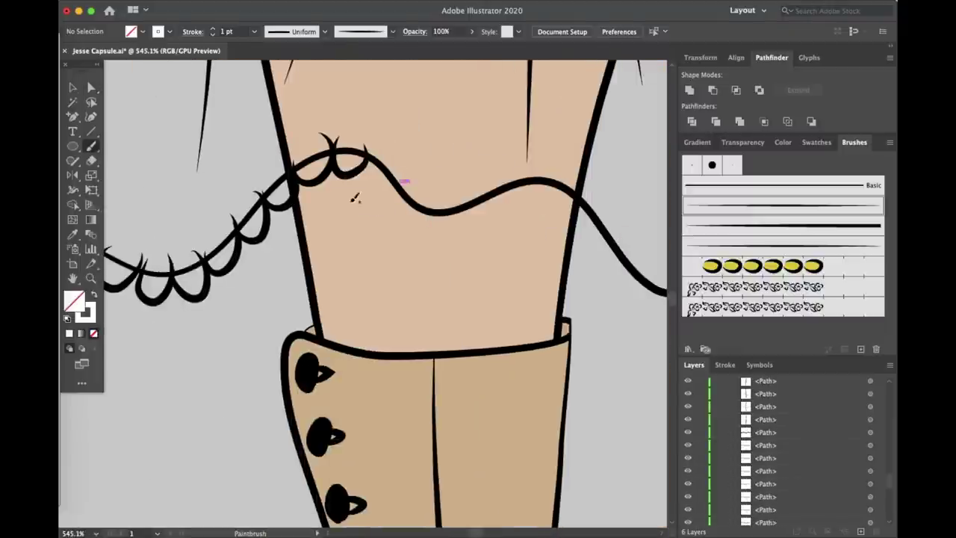
Step: Extend the scallop lace trim rightward across the rest of the hem curve
{"action": "left_click_drag", "start_coordinate": [525, 178], "coordinate": [572, 211]}
{"action": "left_click_drag", "start_coordinate": [572, 211], "coordinate": [611, 239]}
{"action": "scroll", "coordinate": [385, 237], "scroll_direction": "right", "scroll_amount": 6}
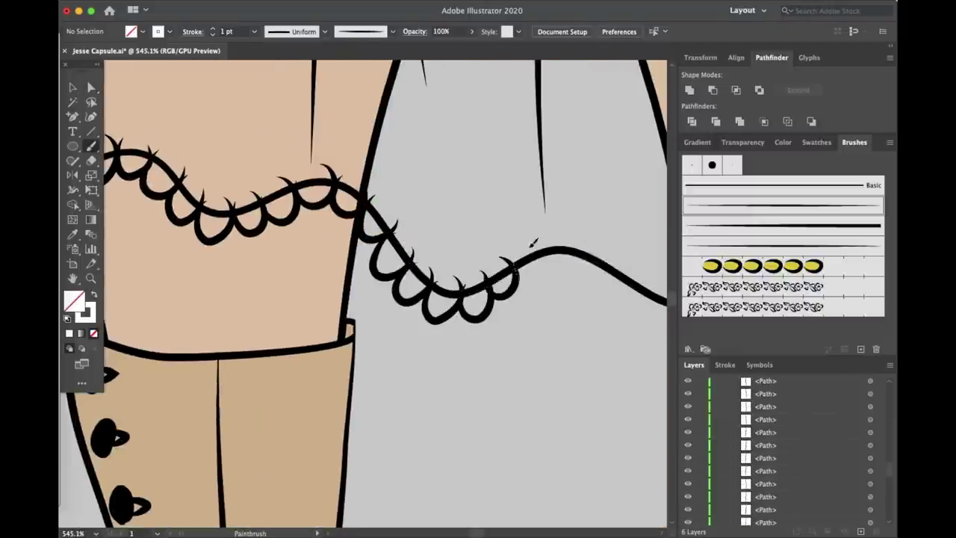
{"action": "scroll", "coordinate": [533, 242], "scroll_direction": "right", "scroll_amount": 6}
{"action": "left_click_drag", "start_coordinate": [302, 277], "coordinate": [446, 289]}
{"action": "scroll", "coordinate": [619, 251], "scroll_direction": "right", "scroll_amount": 6}
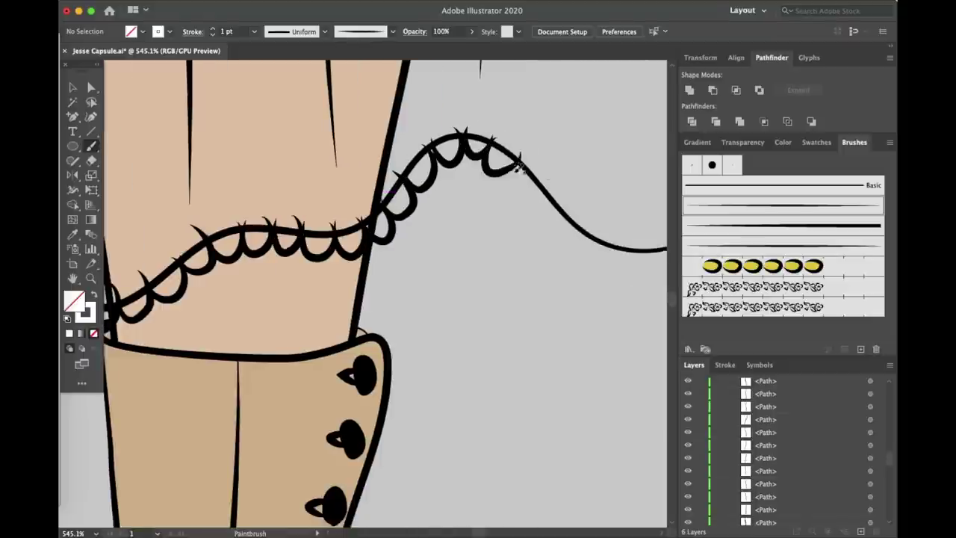
{"action": "left_click_drag", "start_coordinate": [518, 168], "coordinate": [661, 249]}
{"action": "scroll", "coordinate": [386, 294], "scroll_direction": "right", "scroll_amount": 6}
Step: Fit the whole figure in the window and select all the skirt artwork
{"action": "key", "text": "ctrl+0"}
{"action": "scroll", "coordinate": [418, 321], "scroll_direction": "up", "scroll_amount": 5}
{"action": "key", "text": "v"}
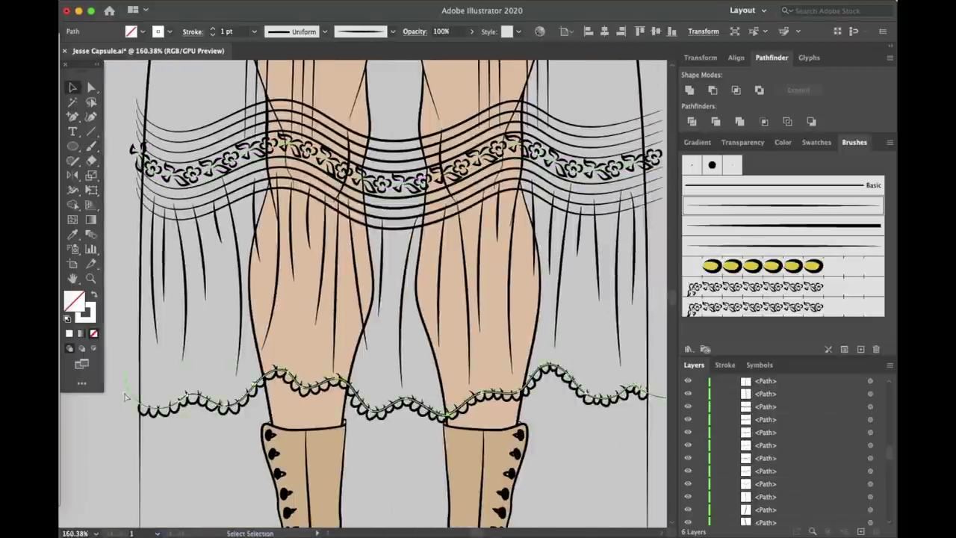
{"action": "scroll", "coordinate": [211, 458], "scroll_direction": "up", "scroll_amount": 10}
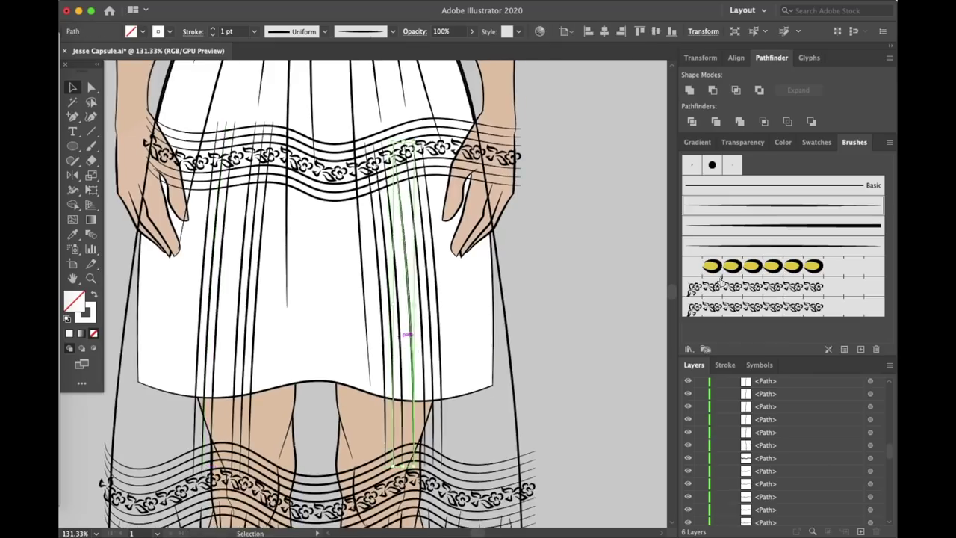
{"action": "scroll", "coordinate": [219, 314], "scroll_direction": "down", "scroll_amount": 5}
{"action": "key", "text": "ctrl+a"}
{"action": "scroll", "coordinate": [433, 411], "scroll_direction": "up", "scroll_amount": 8}
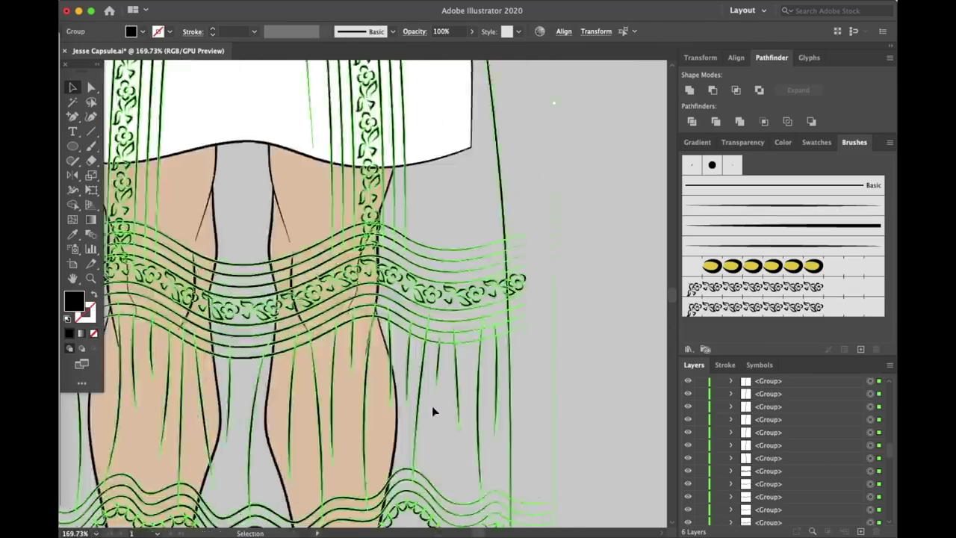
{"action": "scroll", "coordinate": [433, 411], "scroll_direction": "down", "scroll_amount": 5}
Step: Select a vertical floral band and erase its overlaps with the Eraser
{"action": "left_click", "coordinate": [364, 275]}
{"action": "scroll", "coordinate": [365, 275], "scroll_direction": "up", "scroll_amount": 6}
{"action": "scroll", "coordinate": [336, 314], "scroll_direction": "up", "scroll_amount": 1}
{"action": "key", "text": "shift+e"}
{"action": "scroll", "coordinate": [303, 362], "scroll_direction": "up", "scroll_amount": 2}
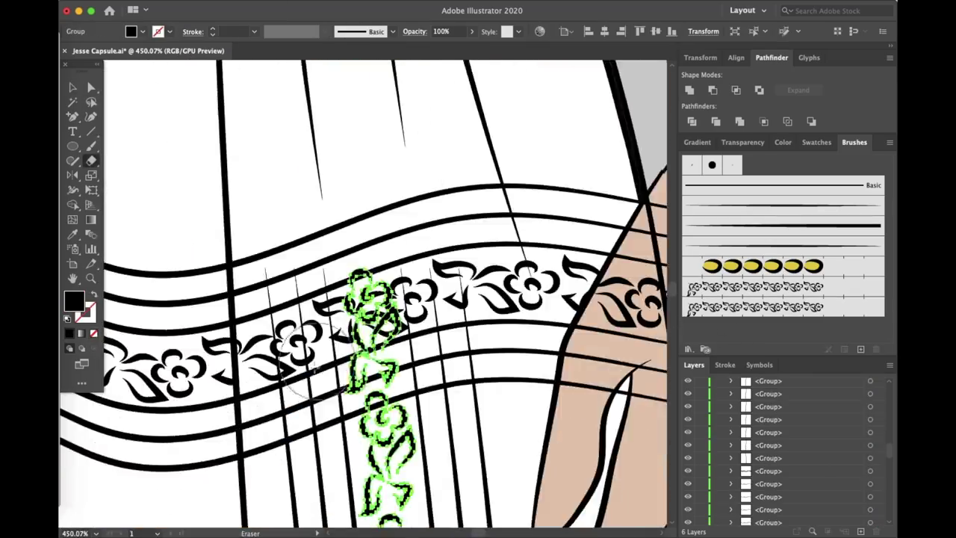
{"action": "scroll", "coordinate": [299, 364], "scroll_direction": "down", "scroll_amount": 3}
{"action": "key", "text": "v"}
{"action": "scroll", "coordinate": [251, 135], "scroll_direction": "down", "scroll_amount": 6}
Step: Group all the skirt artwork together, then deselect it
{"action": "key", "text": "ctrl+a"}
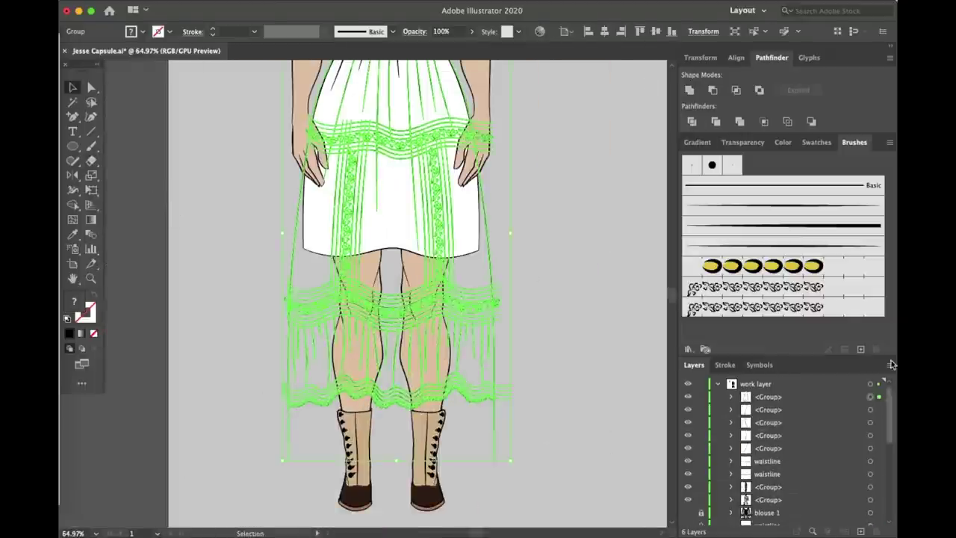
{"action": "scroll", "coordinate": [580, 352], "scroll_direction": "down", "scroll_amount": 3}
{"action": "scroll", "coordinate": [580, 351], "scroll_direction": "up", "scroll_amount": 3}
{"action": "key", "text": "ctrl+g"}
{"action": "scroll", "coordinate": [297, 297], "scroll_direction": "down", "scroll_amount": 1}
{"action": "left_click", "coordinate": [296, 297]}
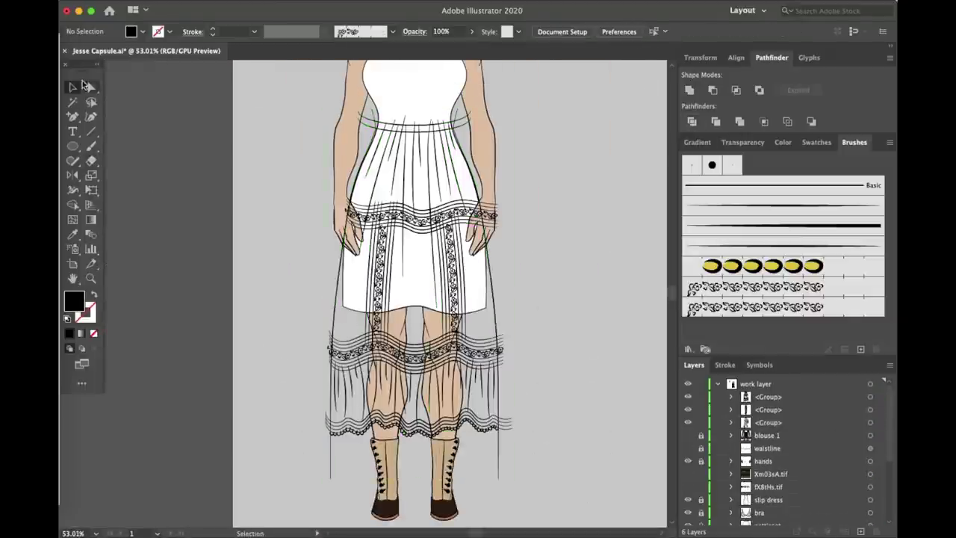
Step: Inspect an anchor point on the scallop trim with Direct Selection
{"action": "left_click", "coordinate": [89, 86]}
{"action": "scroll", "coordinate": [341, 266], "scroll_direction": "up", "scroll_amount": 6}
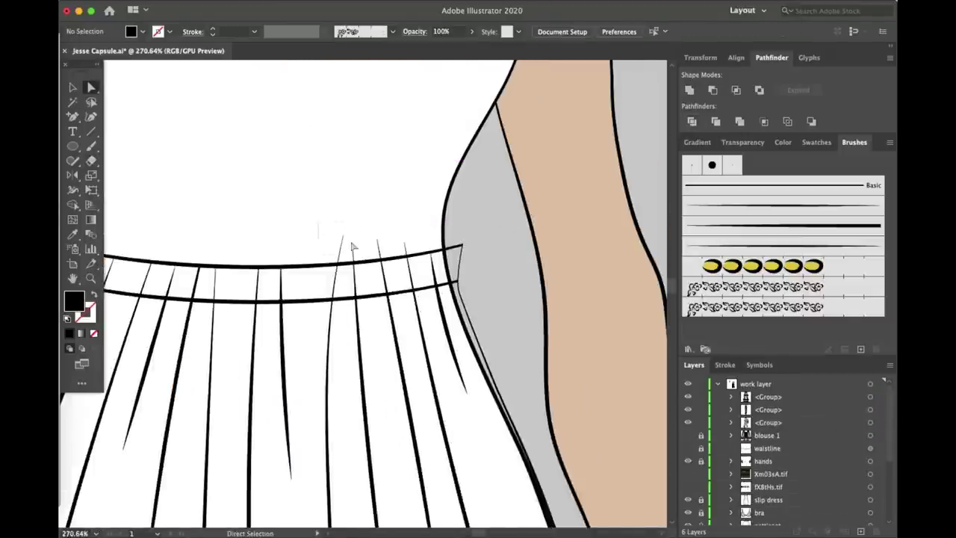
{"action": "left_click", "coordinate": [237, 2]}
{"action": "key", "text": "Escape"}
{"action": "scroll", "coordinate": [338, 312], "scroll_direction": "down", "scroll_amount": 6}
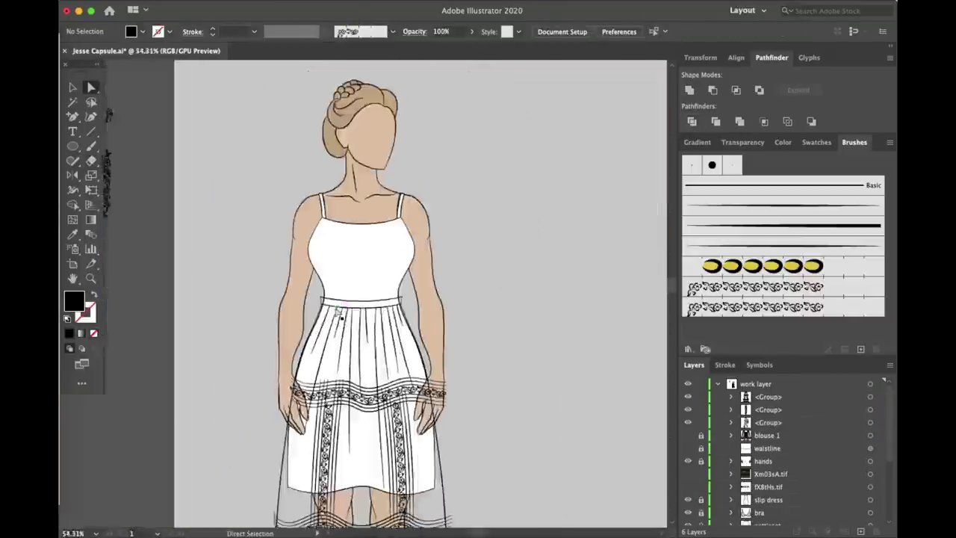
{"action": "scroll", "coordinate": [580, 239], "scroll_direction": "up", "scroll_amount": 2}
{"action": "scroll", "coordinate": [309, 333], "scroll_direction": "down", "scroll_amount": 1}
{"action": "scroll", "coordinate": [272, 269], "scroll_direction": "up", "scroll_amount": 5}
{"action": "left_click", "coordinate": [271, 267]}
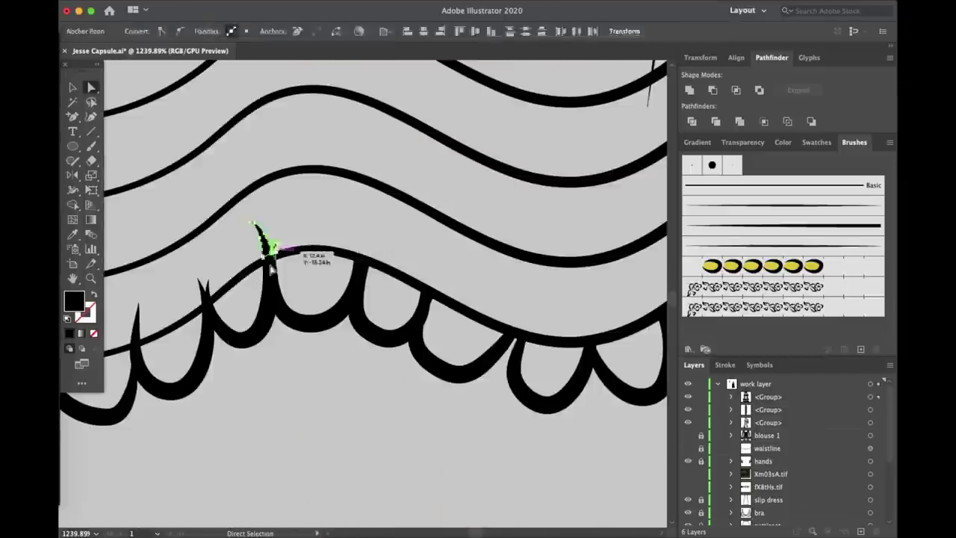
{"action": "scroll", "coordinate": [299, 276], "scroll_direction": "left", "scroll_amount": 5}
{"action": "left_click", "coordinate": [335, 284]}
Step: Select the lace band on the skirt, then zoom out to the whole dress
{"action": "scroll", "coordinate": [567, 359], "scroll_direction": "down", "scroll_amount": 10}
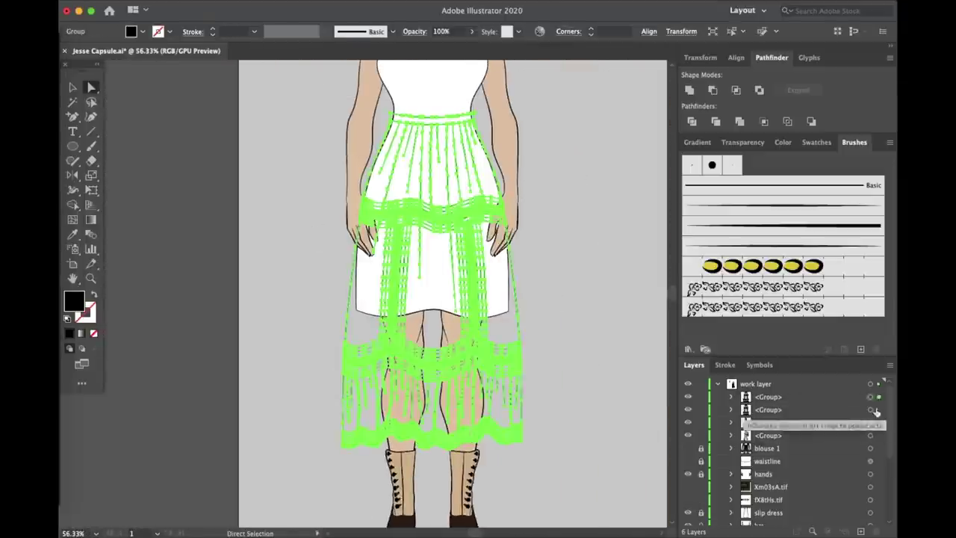
{"action": "scroll", "coordinate": [426, 253], "scroll_direction": "up", "scroll_amount": 10}
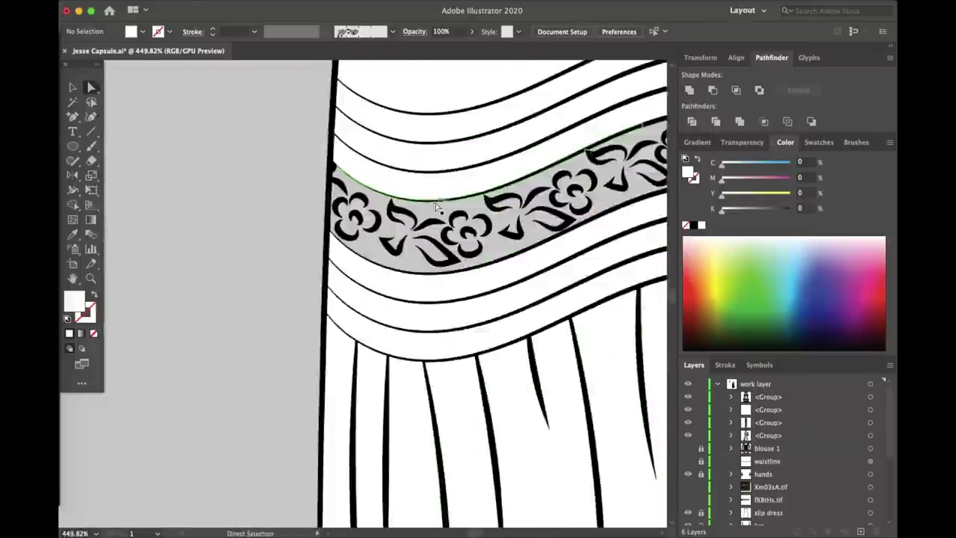
{"action": "left_click", "coordinate": [404, 266]}
{"action": "key", "text": "super+shift+a"}
{"action": "key", "text": "super+0"}
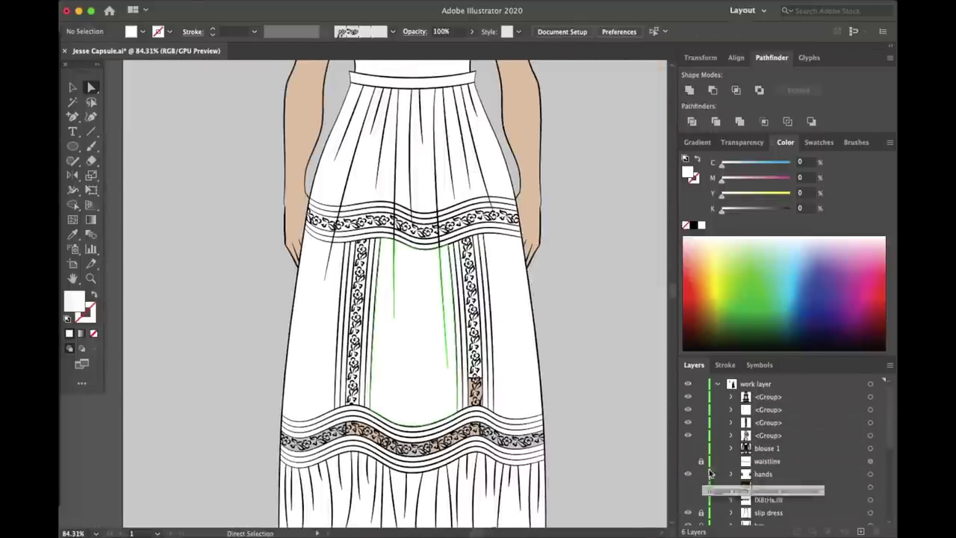
Step: Move the blouse 1 layer below hands in the Layers panel and fit the skirt
{"action": "mouse_move", "coordinate": [710, 473]}
{"action": "left_mouse_down"}
{"action": "mouse_move", "coordinate": [762, 489]}
{"action": "mouse_move", "coordinate": [721, 459]}
{"action": "left_mouse_up"}
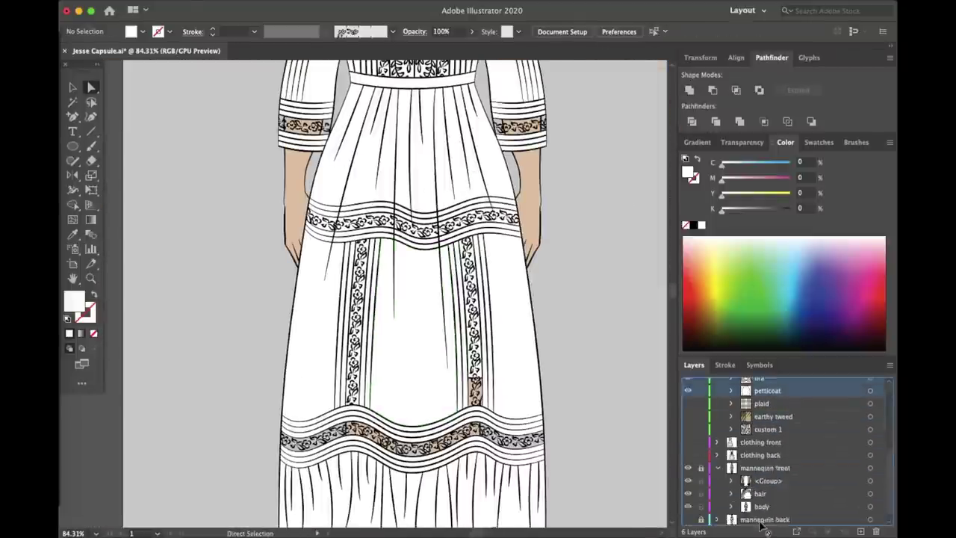
{"action": "scroll", "coordinate": [730, 448], "scroll_direction": "down", "scroll_amount": 5}
{"action": "scroll", "coordinate": [414, 228], "scroll_direction": "up", "scroll_amount": 15}
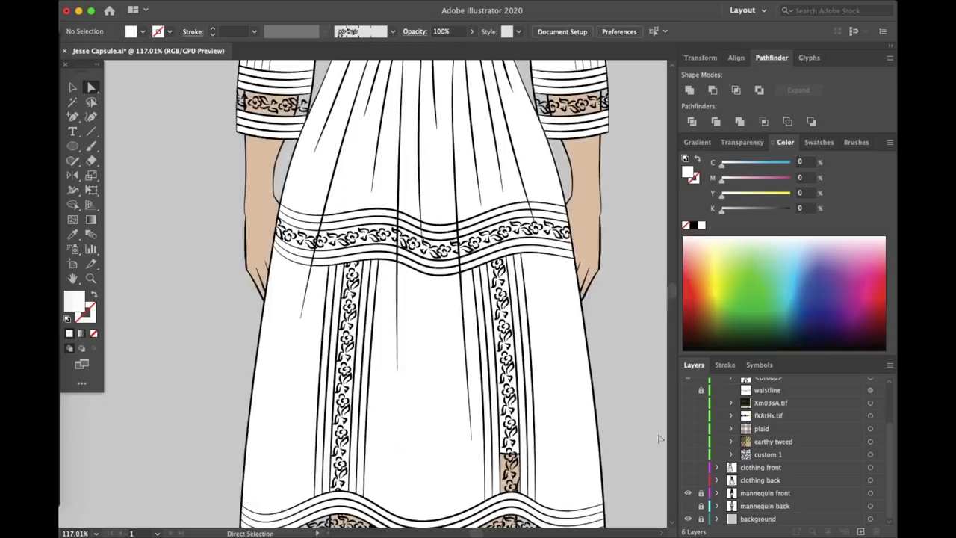
{"action": "scroll", "coordinate": [415, 228], "scroll_direction": "down", "scroll_amount": 10}
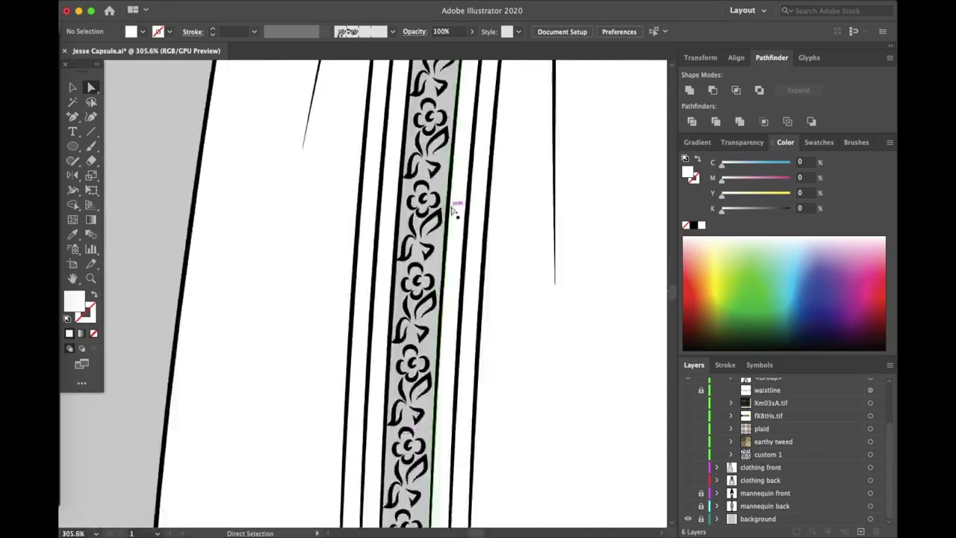
{"action": "scroll", "coordinate": [448, 210], "scroll_direction": "up", "scroll_amount": 15}
{"action": "scroll", "coordinate": [332, 288], "scroll_direction": "down", "scroll_amount": 10}
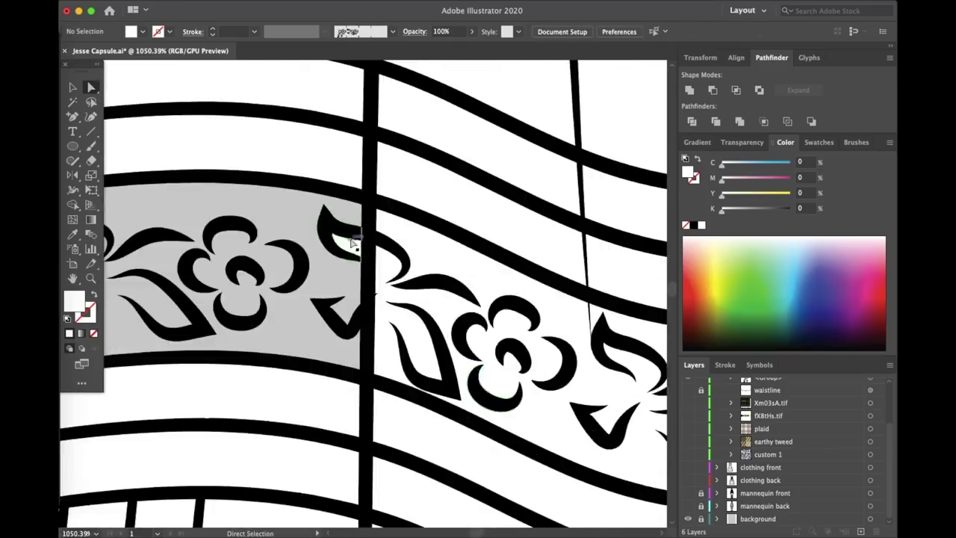
{"action": "scroll", "coordinate": [295, 392], "scroll_direction": "up", "scroll_amount": 4}
{"action": "key", "text": "super+0"}
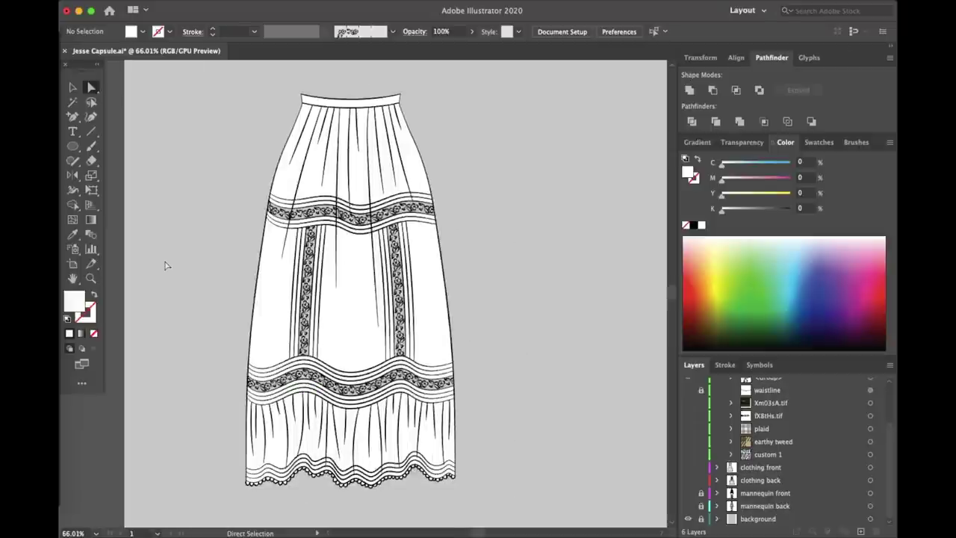
Step: Delete the left and right floral motifs from the blouse's centre panel
{"action": "key", "text": "super+a"}
{"action": "scroll", "coordinate": [784, 448], "scroll_direction": "down", "scroll_amount": 1}
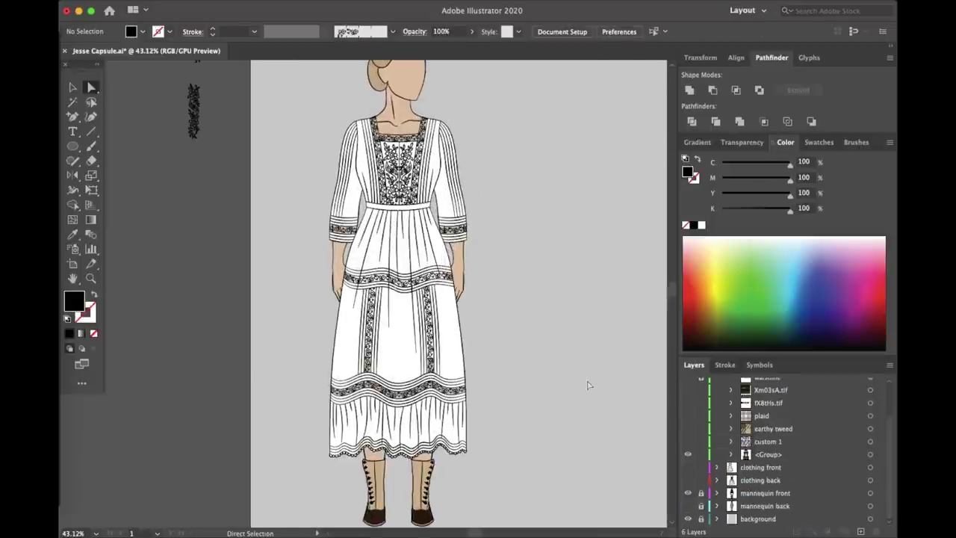
{"action": "scroll", "coordinate": [773, 516], "scroll_direction": "down", "scroll_amount": 1}
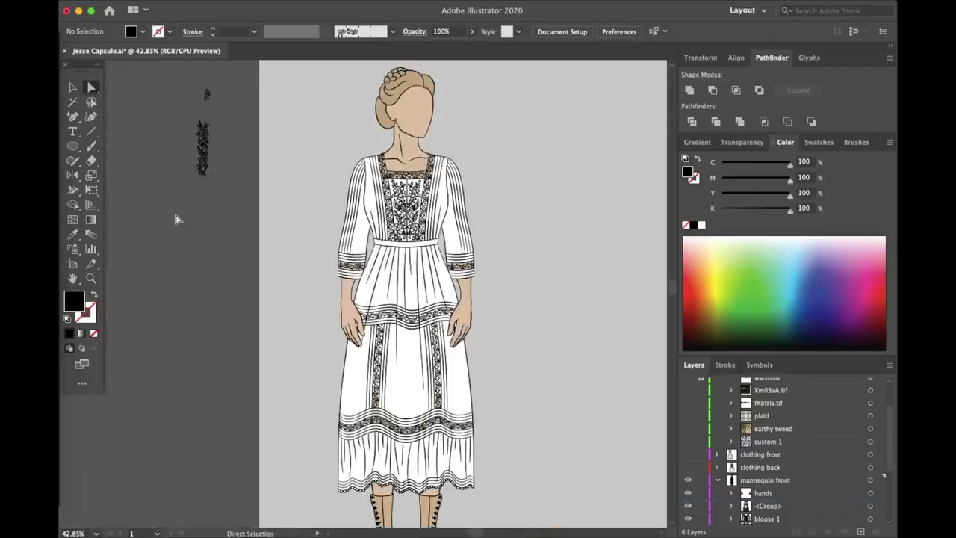
{"action": "scroll", "coordinate": [880, 424], "scroll_direction": "down", "scroll_amount": 3}
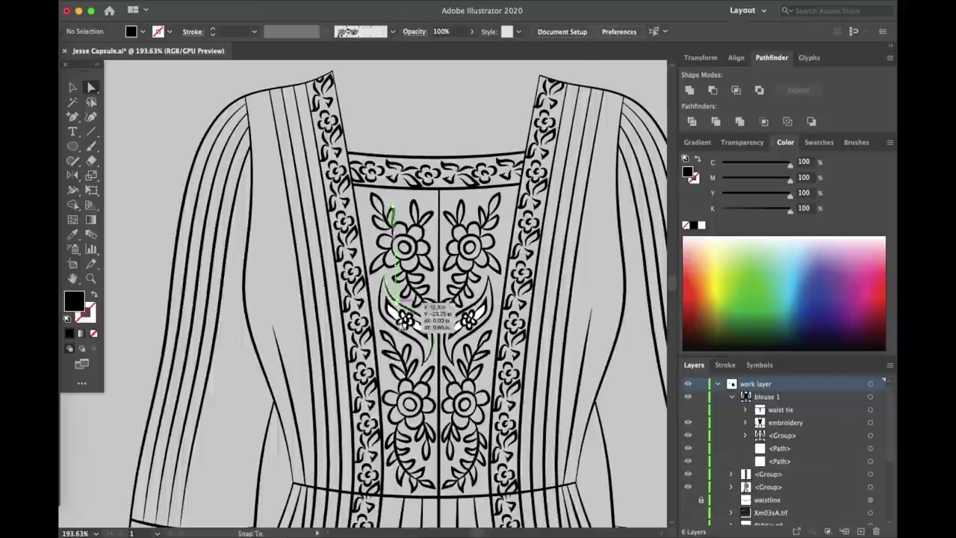
{"action": "key", "text": "Delete"}
{"action": "left_click", "coordinate": [480, 202]}
{"action": "key", "text": "Delete"}
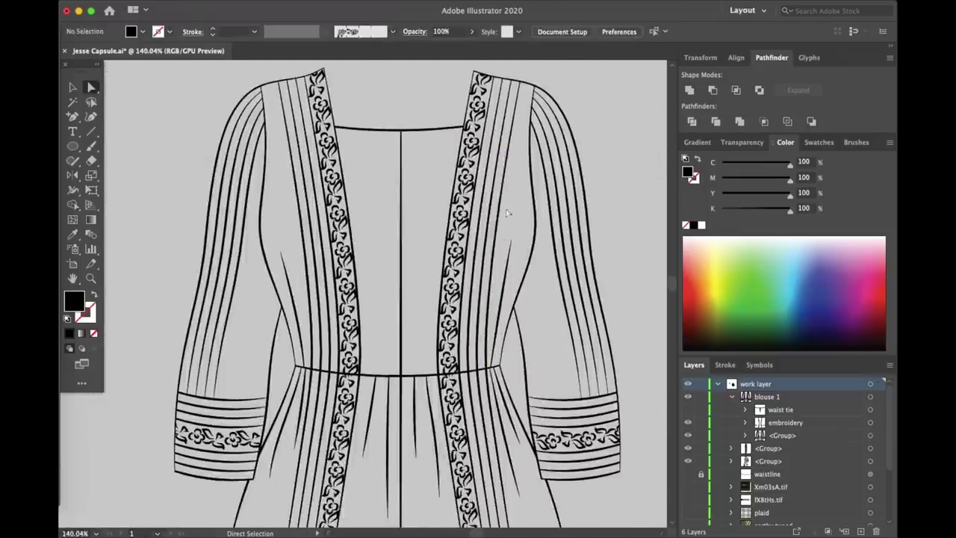
Step: Select the bodice's centre seam path to inspect it, then deselect it
{"action": "scroll", "coordinate": [478, 224], "scroll_direction": "up", "scroll_amount": 5}
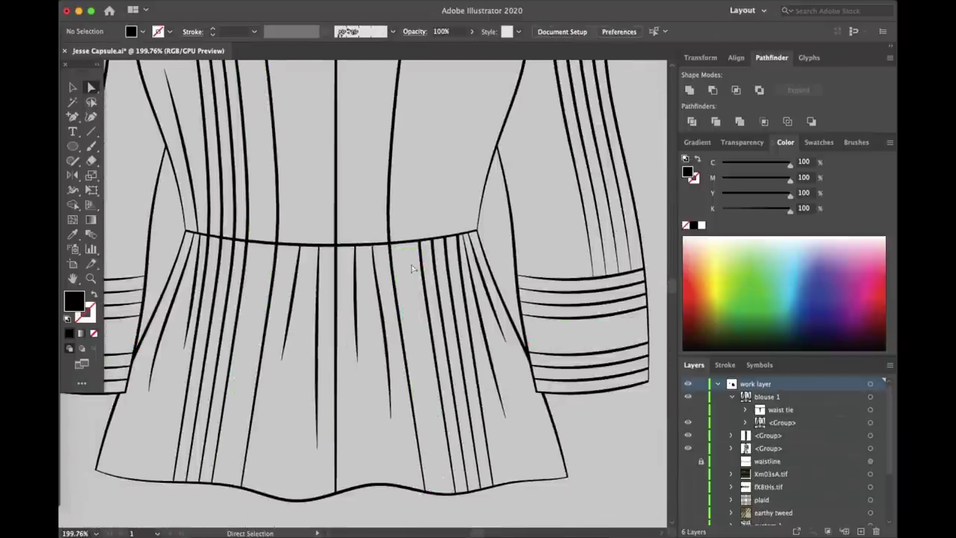
{"action": "scroll", "coordinate": [206, 274], "scroll_direction": "up", "scroll_amount": 3}
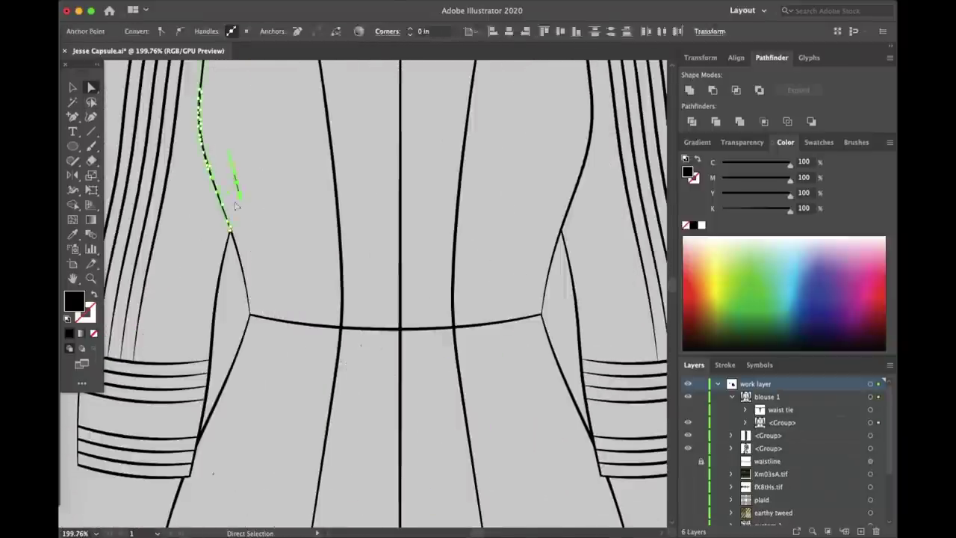
{"action": "scroll", "coordinate": [306, 305], "scroll_direction": "down", "scroll_amount": 5}
{"action": "left_click", "coordinate": [404, 377]}
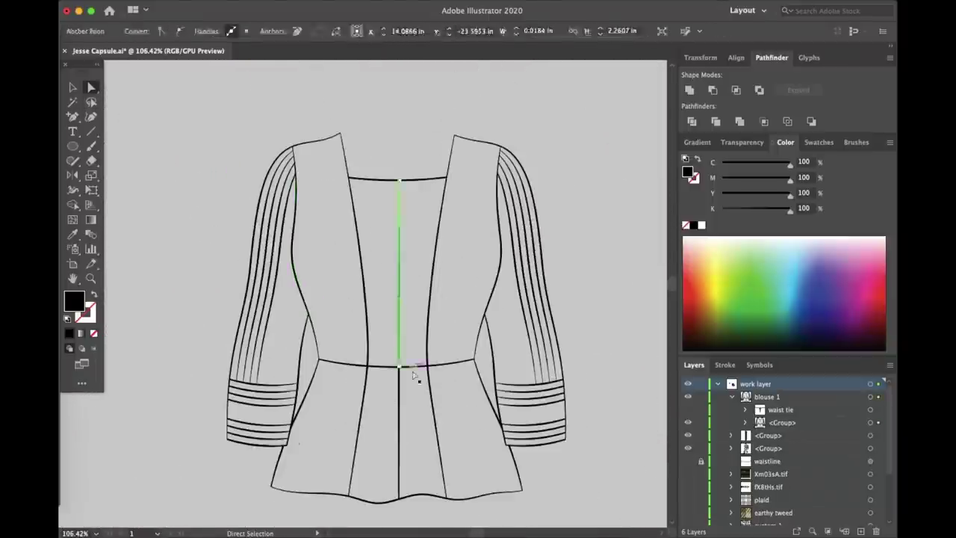
{"action": "scroll", "coordinate": [403, 377], "scroll_direction": "up", "scroll_amount": 8}
{"action": "scroll", "coordinate": [299, 358], "scroll_direction": "down", "scroll_amount": 6}
{"action": "scroll", "coordinate": [319, 409], "scroll_direction": "up", "scroll_amount": 5}
{"action": "left_click", "coordinate": [319, 409]}
{"action": "scroll", "coordinate": [319, 410], "scroll_direction": "down", "scroll_amount": 8}
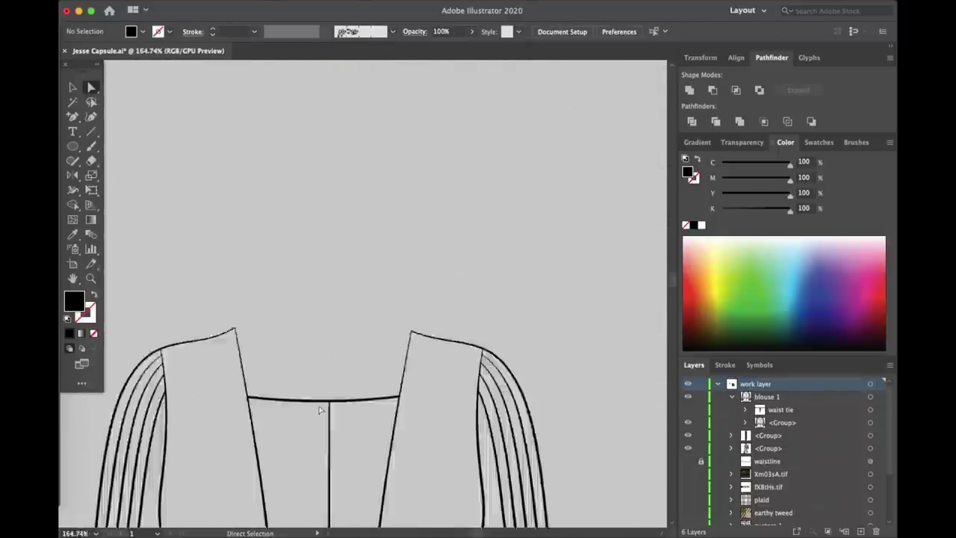
Step: Select the left sleeve pleat lines, then clear the selection
{"action": "left_click", "coordinate": [338, 416]}
{"action": "left_click", "coordinate": [370, 241]}
{"action": "scroll", "coordinate": [371, 240], "scroll_direction": "up", "scroll_amount": 4}
{"action": "scroll", "coordinate": [371, 240], "scroll_direction": "up", "scroll_amount": 5}
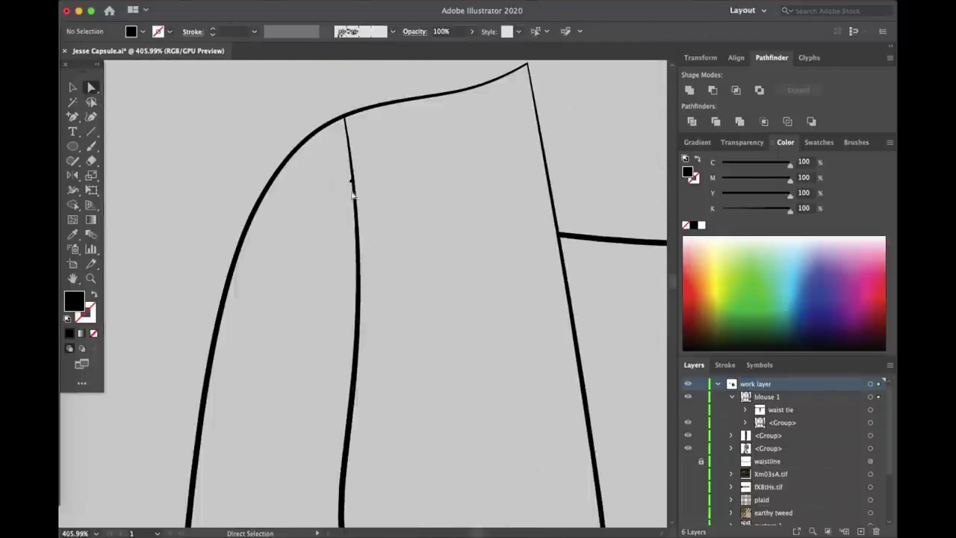
{"action": "scroll", "coordinate": [437, 266], "scroll_direction": "down", "scroll_amount": 10}
{"action": "scroll", "coordinate": [299, 369], "scroll_direction": "up", "scroll_amount": 10}
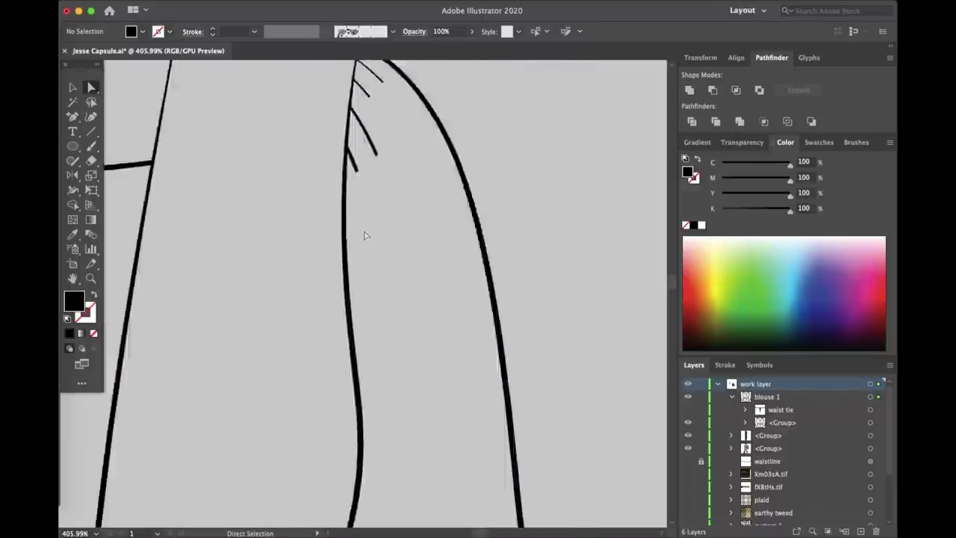
{"action": "scroll", "coordinate": [367, 326], "scroll_direction": "up", "scroll_amount": 4}
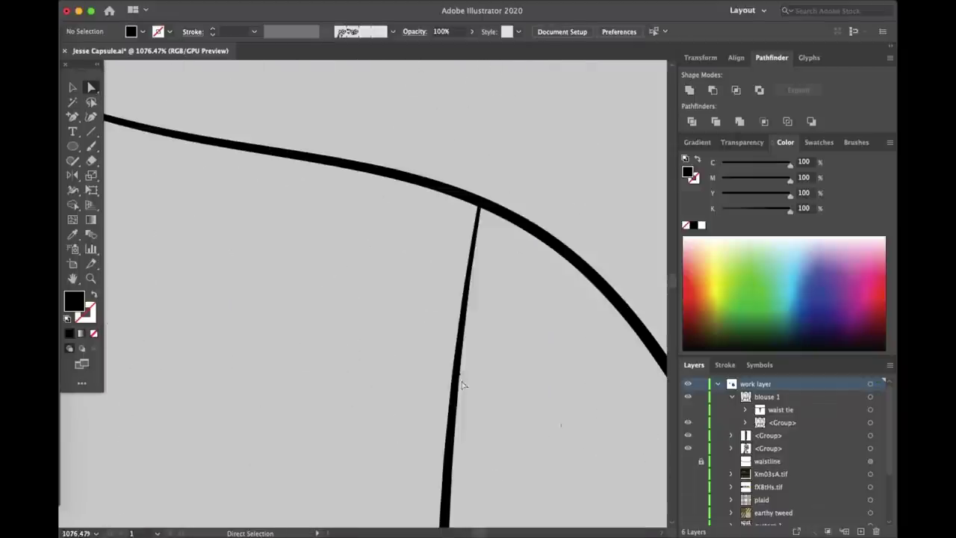
{"action": "scroll", "coordinate": [461, 384], "scroll_direction": "up", "scroll_amount": 2}
{"action": "scroll", "coordinate": [448, 385], "scroll_direction": "down", "scroll_amount": 8}
Step: Draw a plain 1 pt curved armhole line up toward the shoulder
{"action": "key", "text": "b"}
{"action": "scroll", "coordinate": [475, 279], "scroll_direction": "up", "scroll_amount": 2}
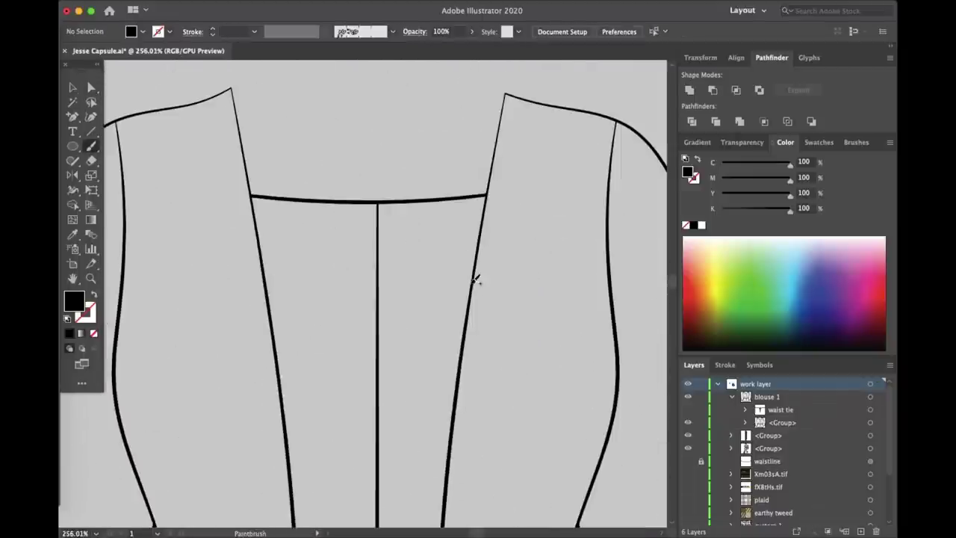
{"action": "left_click_drag", "start_coordinate": [475, 280], "coordinate": [515, 306]}
{"action": "key", "text": "super+z"}
{"action": "key", "text": "F5"}
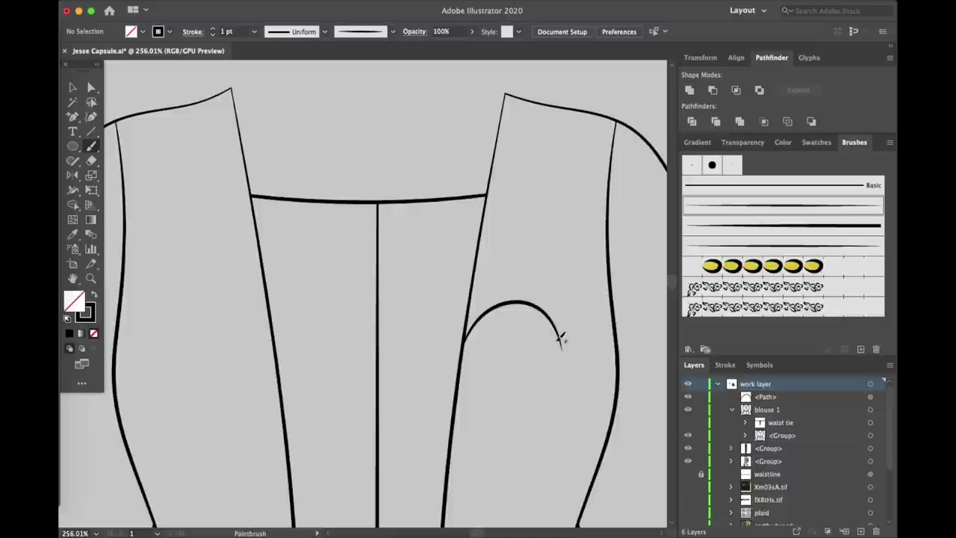
{"action": "left_click_drag", "start_coordinate": [558, 335], "coordinate": [600, 79]}
{"action": "scroll", "coordinate": [441, 353], "scroll_direction": "up", "scroll_amount": 4}
Step: Select the shoulder path and nudge the new armhole path into place
{"action": "key", "text": "a"}
{"action": "left_click", "coordinate": [441, 357]}
{"action": "scroll", "coordinate": [446, 363], "scroll_direction": "up", "scroll_amount": 5}
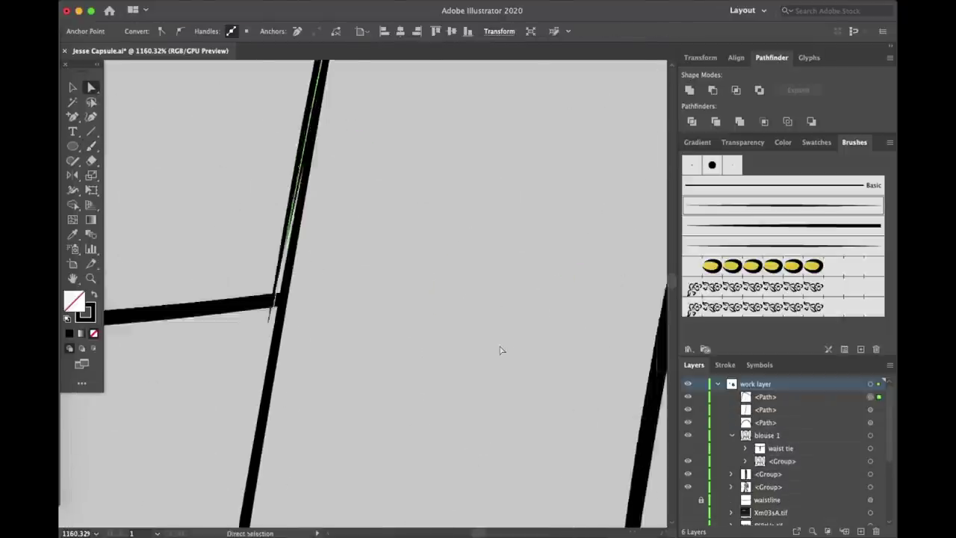
{"action": "scroll", "coordinate": [320, 294], "scroll_direction": "left", "scroll_amount": 3}
{"action": "scroll", "coordinate": [487, 289], "scroll_direction": "down", "scroll_amount": 7}
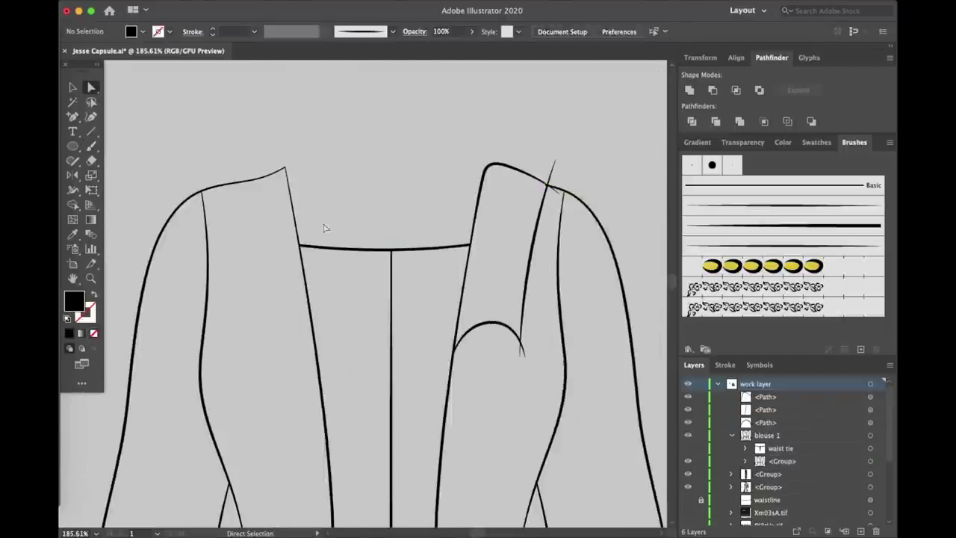
{"action": "scroll", "coordinate": [448, 222], "scroll_direction": "up", "scroll_amount": 4}
{"action": "left_click_drag", "start_coordinate": [450, 216], "coordinate": [448, 223]}
{"action": "scroll", "coordinate": [456, 276], "scroll_direction": "down", "scroll_amount": 5}
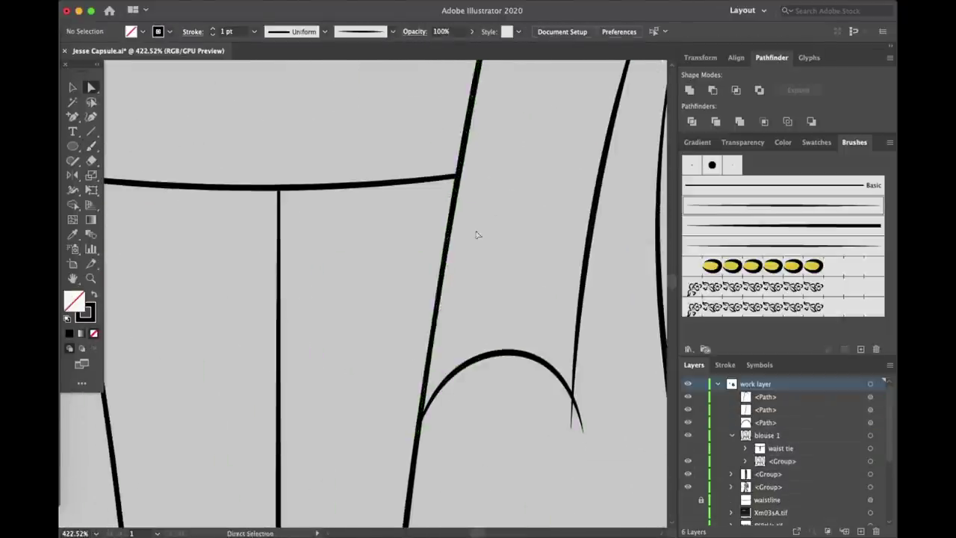
Step: Mirror a copy of the armhole across the centre seam to the other side
{"action": "key", "text": "v"}
{"action": "left_click", "coordinate": [501, 196]}
{"action": "left_click", "coordinate": [72, 176]}
{"action": "left_click_drag", "start_coordinate": [267, 219], "coordinate": [263, 226]}
{"action": "scroll", "coordinate": [262, 227], "scroll_direction": "up", "scroll_amount": 5}
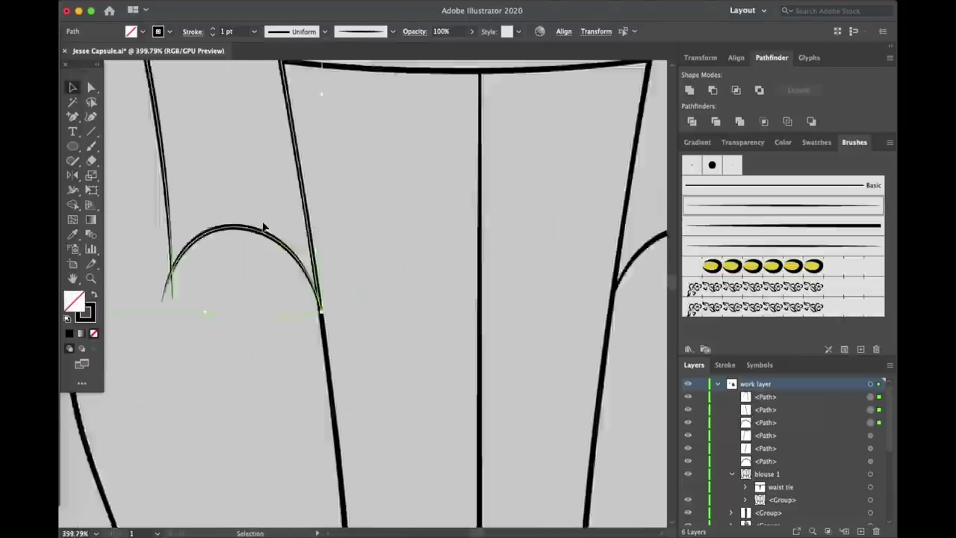
{"action": "key", "text": "a"}
{"action": "left_click", "coordinate": [470, 391]}
Step: Remove the remaining right sleeve outline
{"action": "scroll", "coordinate": [512, 171], "scroll_direction": "down", "scroll_amount": 6}
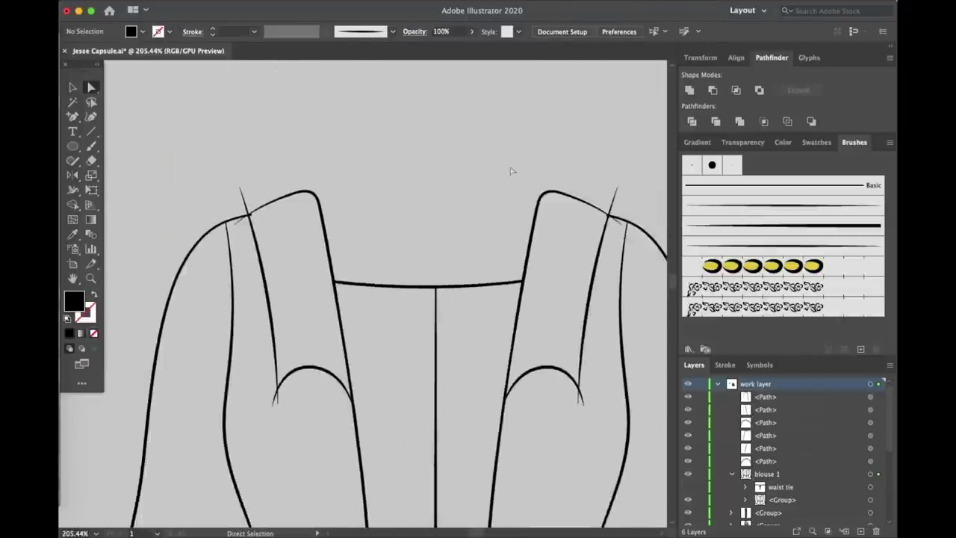
{"action": "scroll", "coordinate": [548, 277], "scroll_direction": "up", "scroll_amount": 4}
{"action": "scroll", "coordinate": [549, 277], "scroll_direction": "down", "scroll_amount": 5}
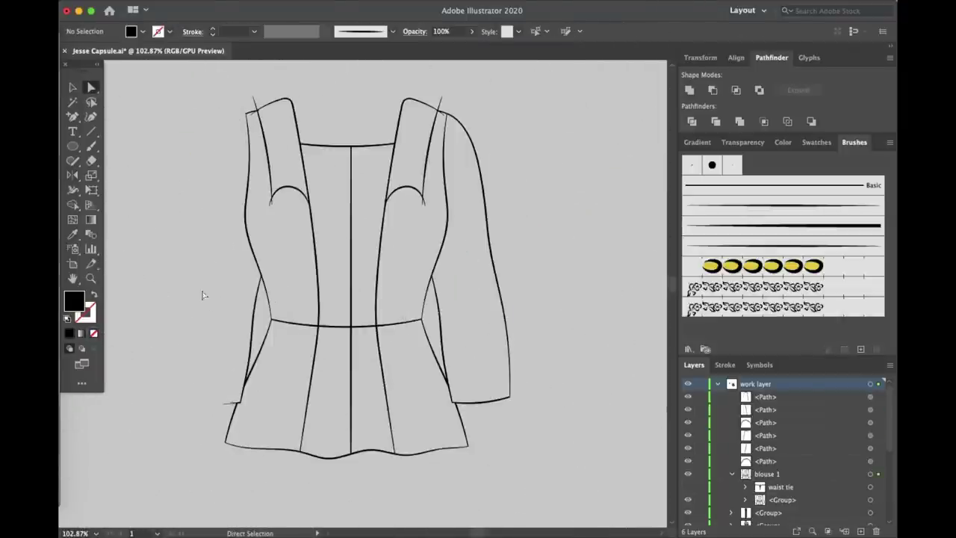
{"action": "key", "text": "super+z"}
{"action": "scroll", "coordinate": [220, 453], "scroll_direction": "up", "scroll_amount": 8}
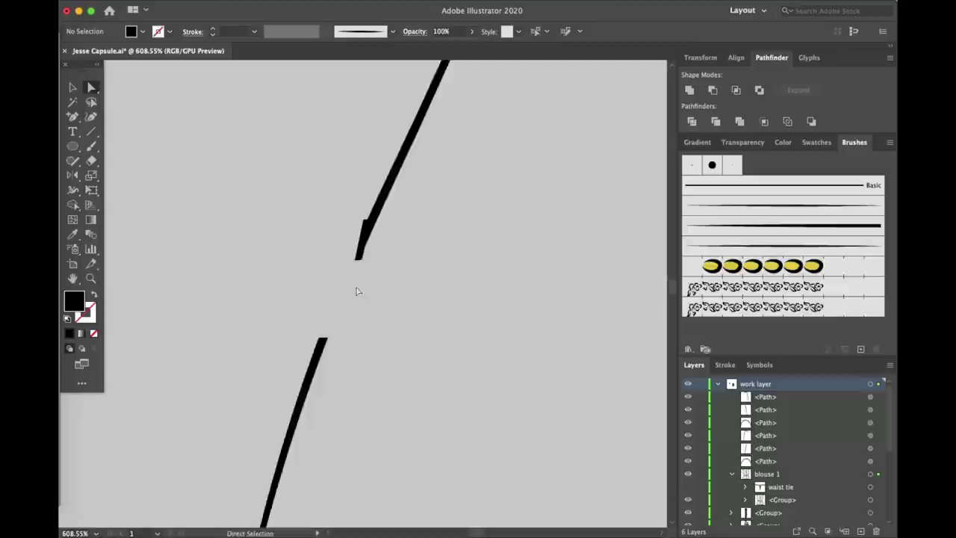
Step: Extend the side seam down to meet the peplum, then select the lower seam
{"action": "left_click", "coordinate": [311, 345]}
{"action": "scroll", "coordinate": [314, 298], "scroll_direction": "down", "scroll_amount": 2}
{"action": "left_click_drag", "start_coordinate": [371, 238], "coordinate": [258, 496]}
{"action": "left_click", "coordinate": [333, 451]}
{"action": "scroll", "coordinate": [333, 450], "scroll_direction": "down", "scroll_amount": 3}
{"action": "scroll", "coordinate": [373, 321], "scroll_direction": "up", "scroll_amount": 2}
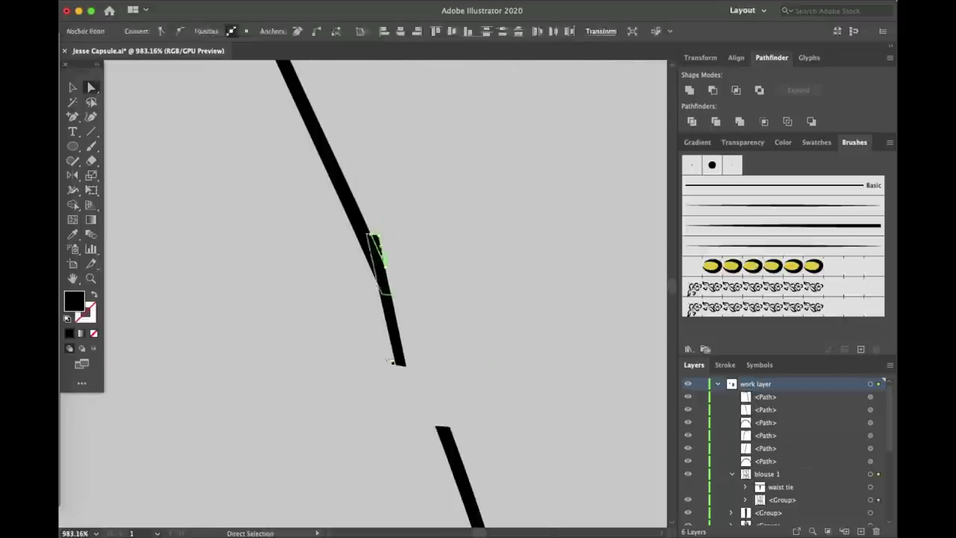
{"action": "scroll", "coordinate": [380, 347], "scroll_direction": "down", "scroll_amount": 1}
{"action": "scroll", "coordinate": [378, 347], "scroll_direction": "up", "scroll_amount": 1}
{"action": "left_click", "coordinate": [392, 446]}
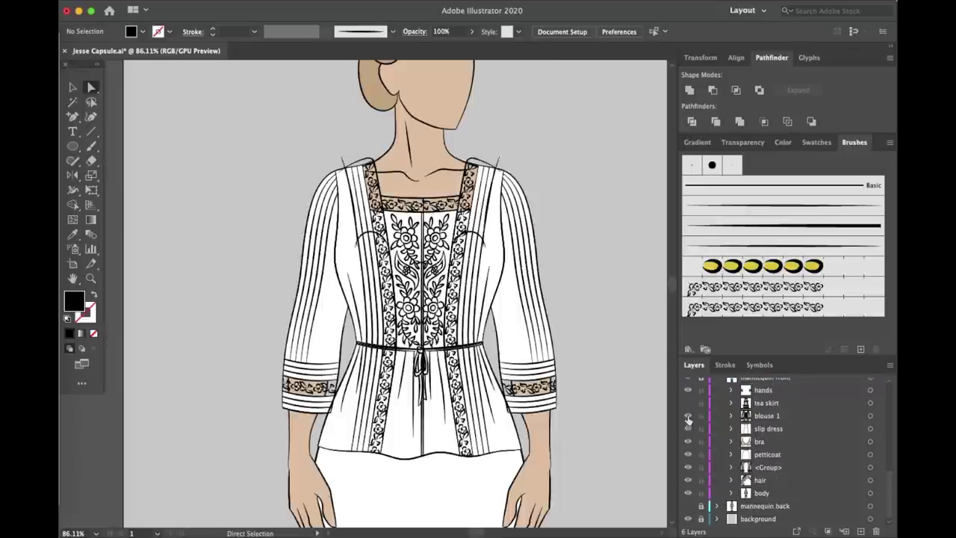
Step: Hide the blouse 1 layer and pull the sheer sleeve outline's shoulder point into place
{"action": "left_click", "coordinate": [688, 415]}
{"action": "key", "text": "b"}
{"action": "scroll", "coordinate": [491, 299], "scroll_direction": "up", "scroll_amount": 5}
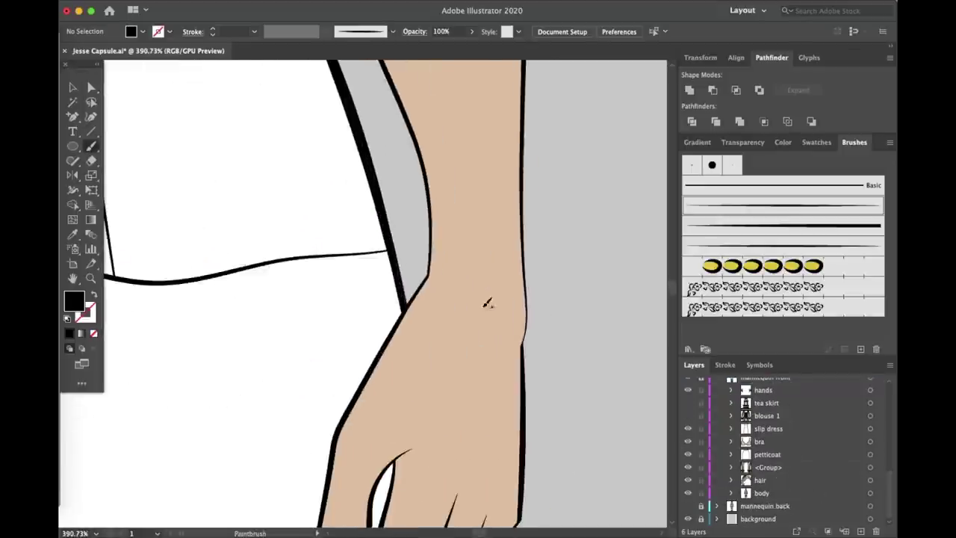
{"action": "key", "text": "ctrl+shift+a"}
{"action": "scroll", "coordinate": [355, 428], "scroll_direction": "down", "scroll_amount": 8}
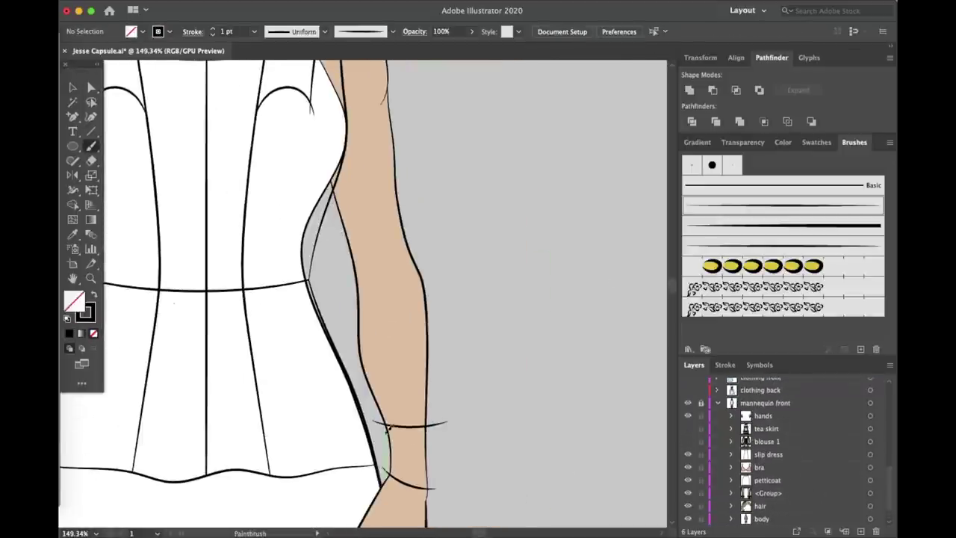
{"action": "left_click", "coordinate": [91, 88]}
{"action": "left_click", "coordinate": [394, 329]}
{"action": "scroll", "coordinate": [383, 331], "scroll_direction": "up", "scroll_amount": 6}
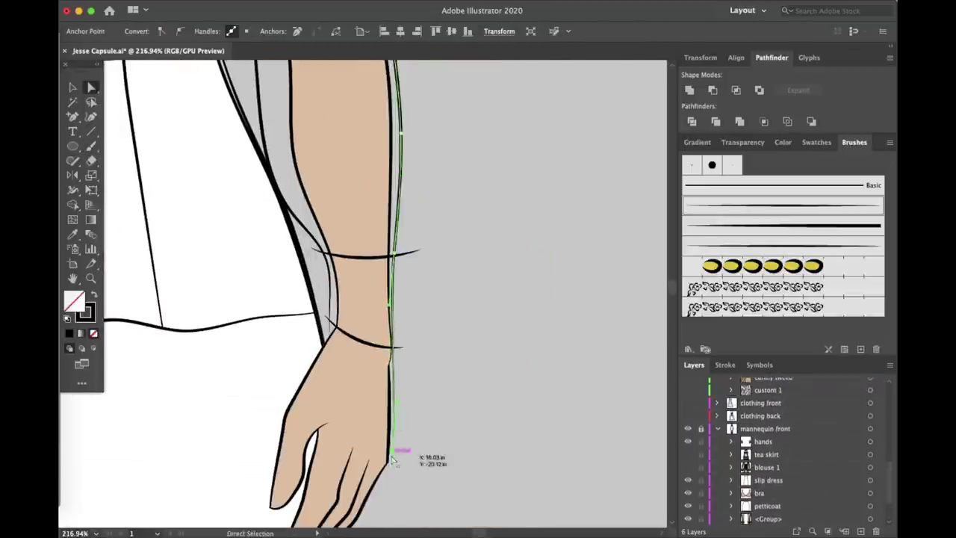
{"action": "scroll", "coordinate": [438, 363], "scroll_direction": "down", "scroll_amount": 6}
{"action": "scroll", "coordinate": [413, 266], "scroll_direction": "up", "scroll_amount": 5}
{"action": "left_click_drag", "start_coordinate": [340, 247], "coordinate": [361, 258]}
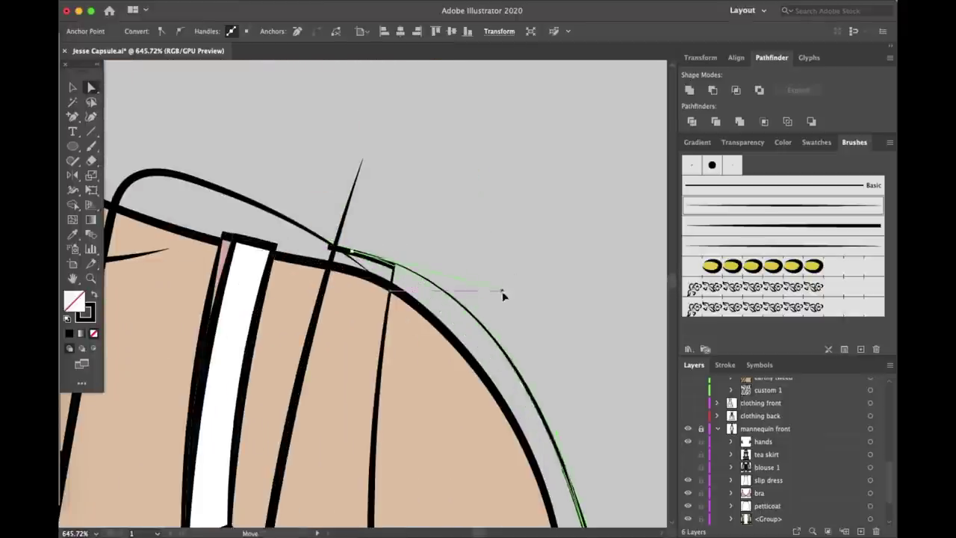
{"action": "scroll", "coordinate": [503, 296], "scroll_direction": "down", "scroll_amount": 6}
Step: Select the sheer sleeve outline paths and brush gathering strokes at the right shoulder
{"action": "key", "text": "v"}
{"action": "left_click", "coordinate": [501, 321]}
{"action": "scroll", "coordinate": [261, 455], "scroll_direction": "up", "scroll_amount": 5}
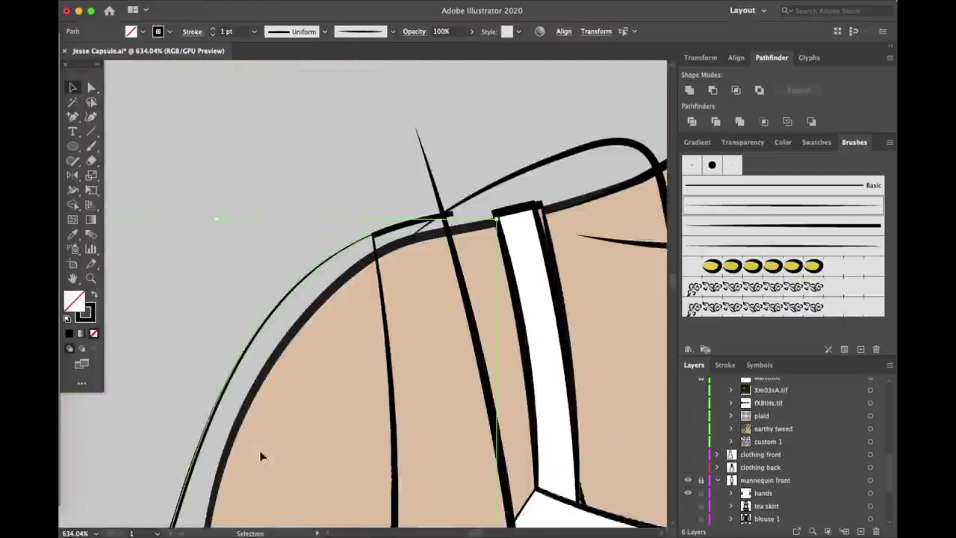
{"action": "scroll", "coordinate": [261, 454], "scroll_direction": "down", "scroll_amount": 6}
{"action": "key", "text": "b"}
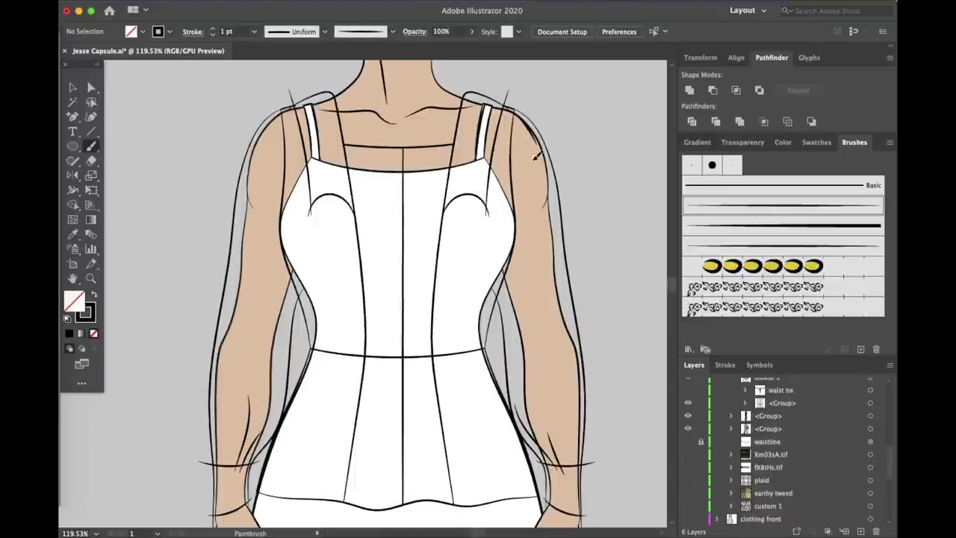
{"action": "scroll", "coordinate": [470, 224], "scroll_direction": "up", "scroll_amount": 4}
{"action": "scroll", "coordinate": [470, 224], "scroll_direction": "down", "scroll_amount": 4}
{"action": "scroll", "coordinate": [588, 121], "scroll_direction": "up", "scroll_amount": 3}
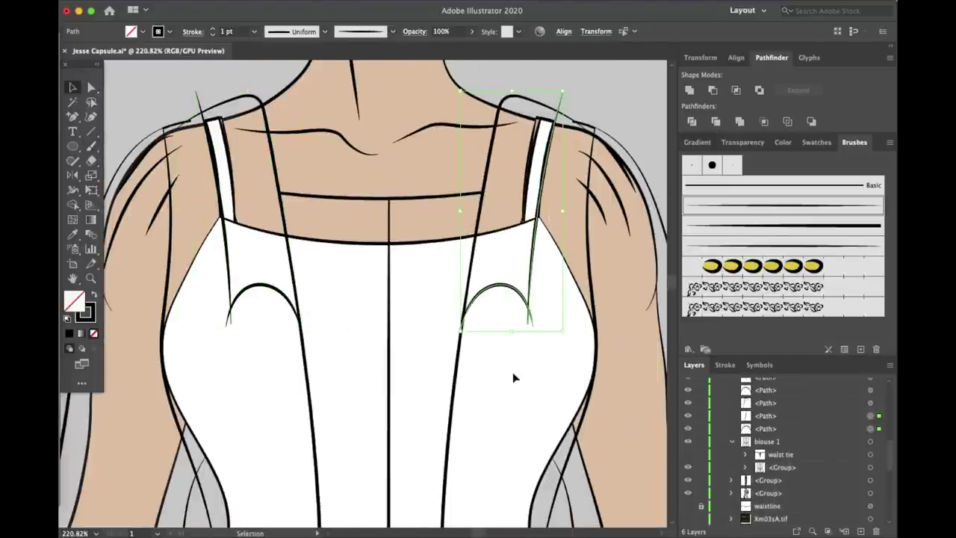
{"action": "scroll", "coordinate": [512, 377], "scroll_direction": "up", "scroll_amount": 8}
Step: Adjust an anchor on a shoulder stroke, then marquee-select all the shoulder gather strokes
{"action": "key", "text": "a"}
{"action": "left_click", "coordinate": [458, 183]}
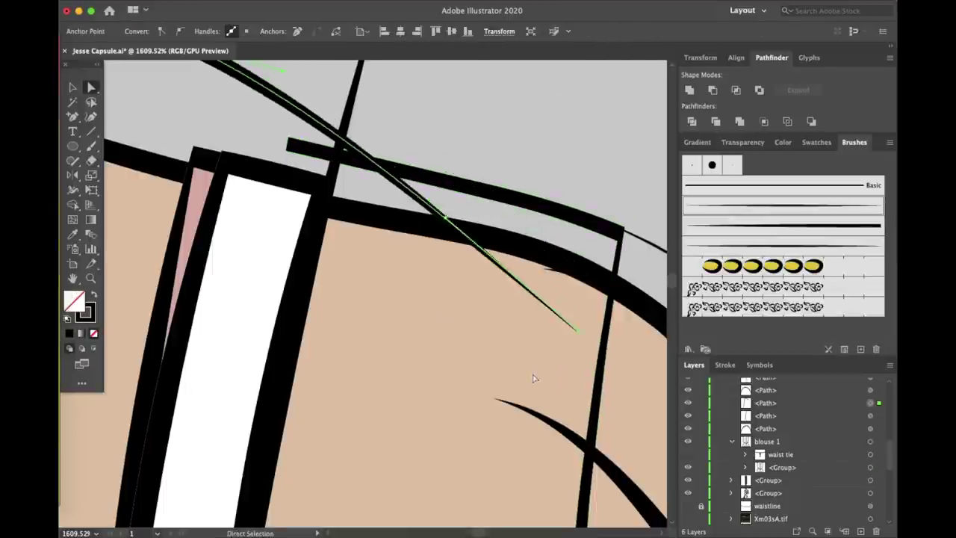
{"action": "scroll", "coordinate": [533, 378], "scroll_direction": "down", "scroll_amount": 10}
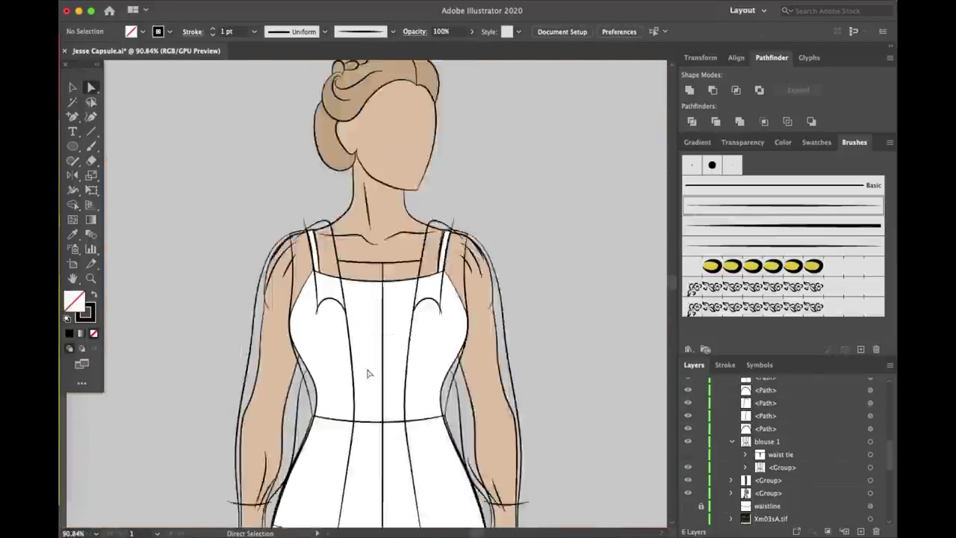
{"action": "scroll", "coordinate": [367, 373], "scroll_direction": "up", "scroll_amount": 5}
{"action": "key", "text": "v"}
{"action": "mouse_move", "coordinate": [450, 153]}
{"action": "left_mouse_down"}
{"action": "mouse_move", "coordinate": [438, 324]}
{"action": "mouse_move", "coordinate": [617, 323]}
{"action": "left_mouse_up"}
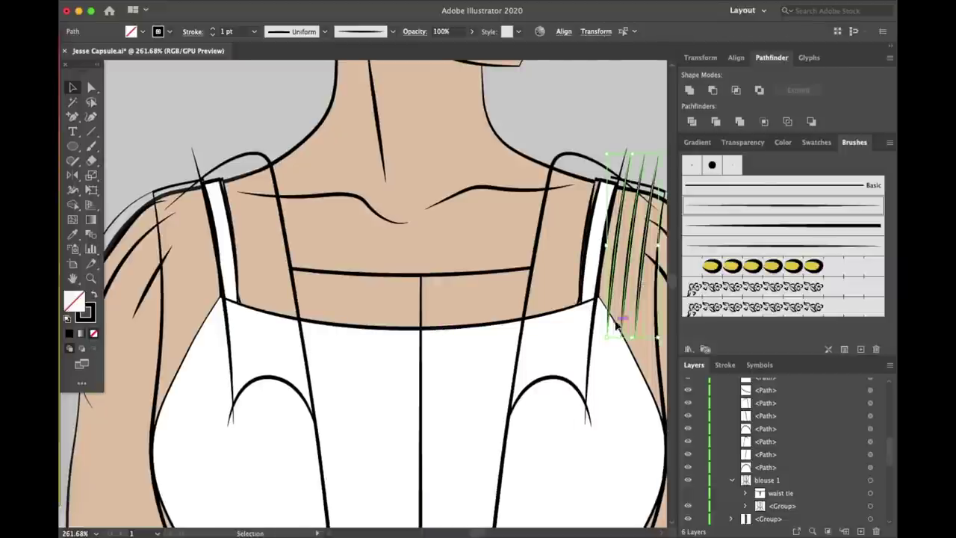
Step: Copy the shoulder gathers onto the other shoulder and brush gather lines around the waist
{"action": "left_click", "coordinate": [187, 125]}
{"action": "key", "text": "b"}
{"action": "scroll", "coordinate": [371, 341], "scroll_direction": "down", "scroll_amount": 5}
{"action": "scroll", "coordinate": [348, 293], "scroll_direction": "up", "scroll_amount": 1}
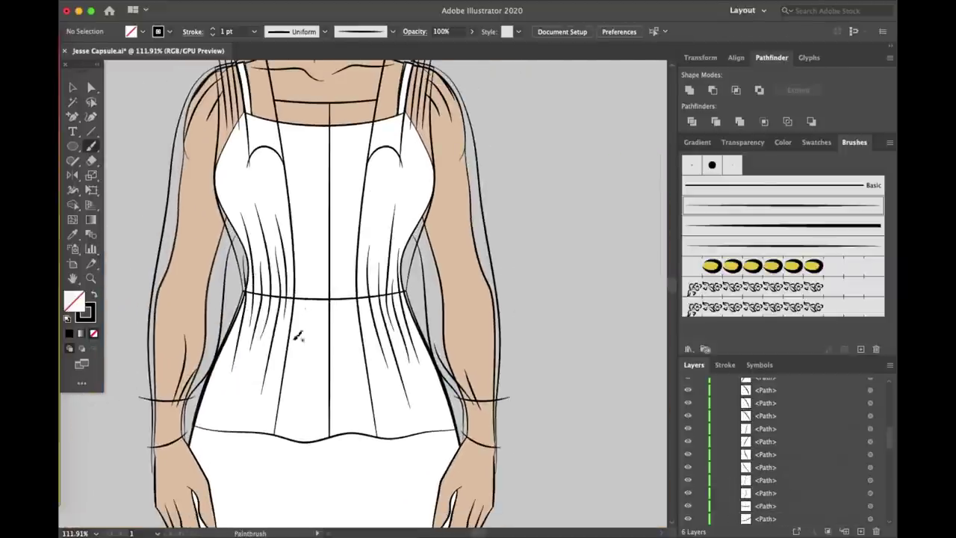
{"action": "scroll", "coordinate": [326, 297], "scroll_direction": "up", "scroll_amount": 10}
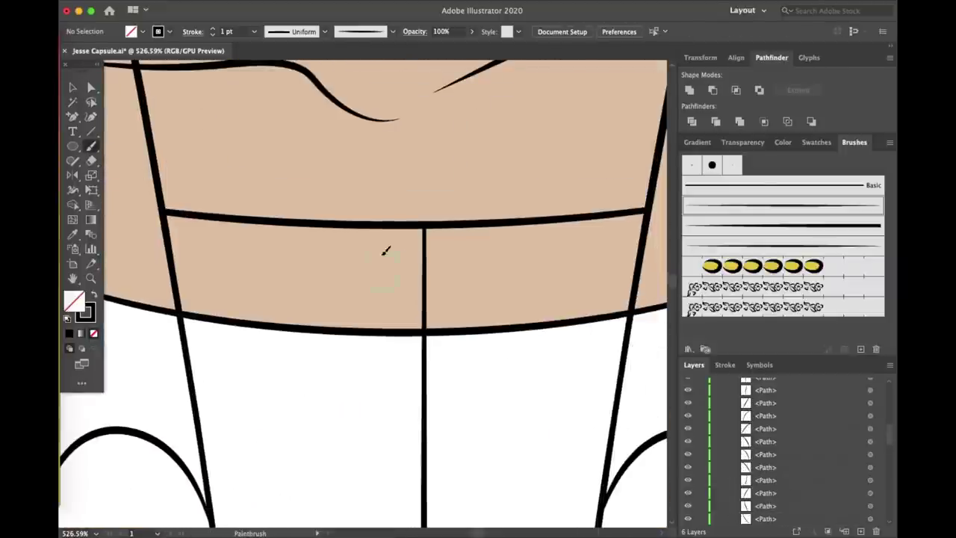
Step: Select the small brushed button ring on the vest front, then deselect it
{"action": "key", "text": "v"}
{"action": "left_click", "coordinate": [352, 221]}
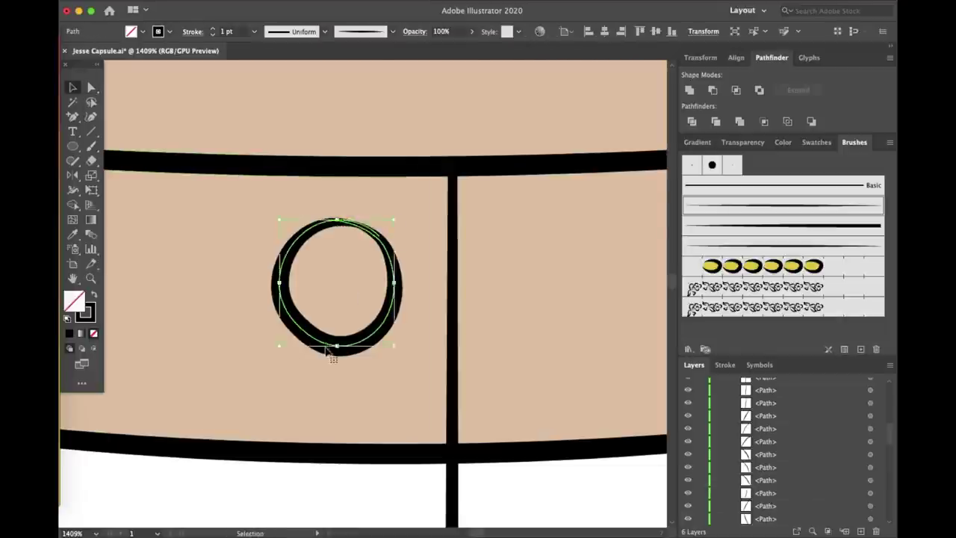
{"action": "scroll", "coordinate": [331, 348], "scroll_direction": "down", "scroll_amount": 10}
{"action": "scroll", "coordinate": [347, 102], "scroll_direction": "up", "scroll_amount": 2}
{"action": "key", "text": "super+shift+a"}
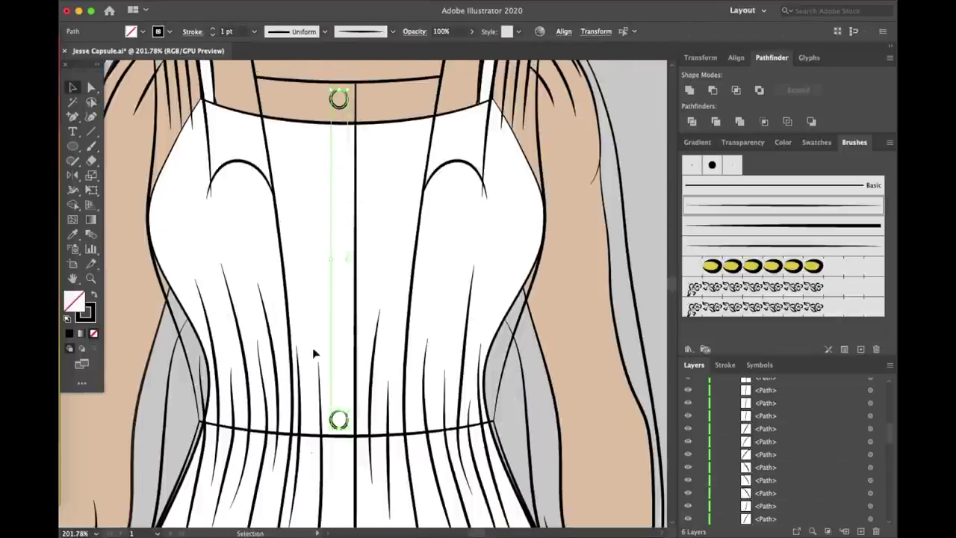
{"action": "scroll", "coordinate": [313, 353], "scroll_direction": "down", "scroll_amount": 5}
{"action": "scroll", "coordinate": [348, 192], "scroll_direction": "down", "scroll_amount": 3}
Step: Set the spacing in Object > Blend > Blend Options
{"action": "left_click", "coordinate": [168, 0]}
{"action": "mouse_move", "coordinate": [170, 301]}
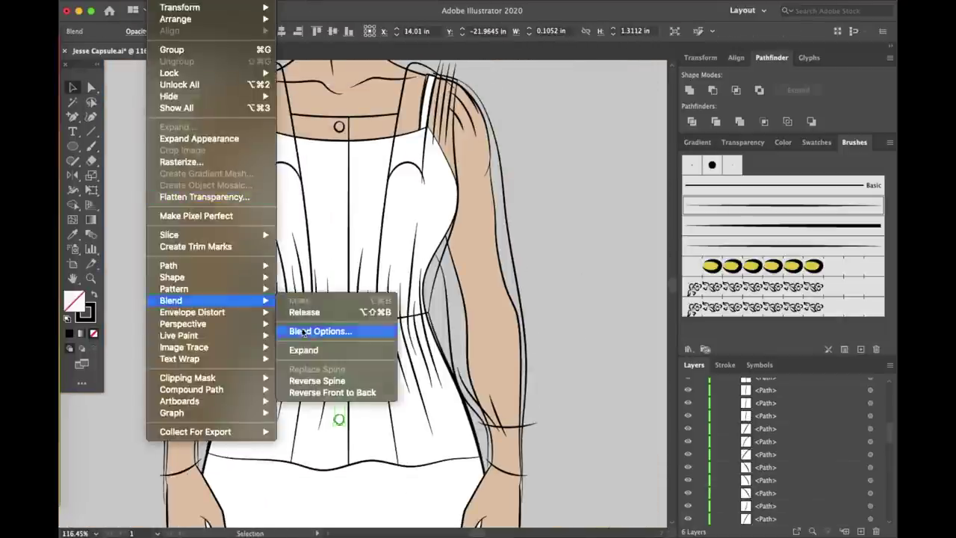
{"action": "left_click", "coordinate": [303, 331]}
{"action": "left_click", "coordinate": [301, 239]}
{"action": "scroll", "coordinate": [358, 316], "scroll_direction": "up", "scroll_amount": 3}
{"action": "scroll", "coordinate": [359, 316], "scroll_direction": "down", "scroll_amount": 3}
Step: Blend the two rings into a row of four evenly spaced buttons, then expand the blend
{"action": "left_click", "coordinate": [168, 0]}
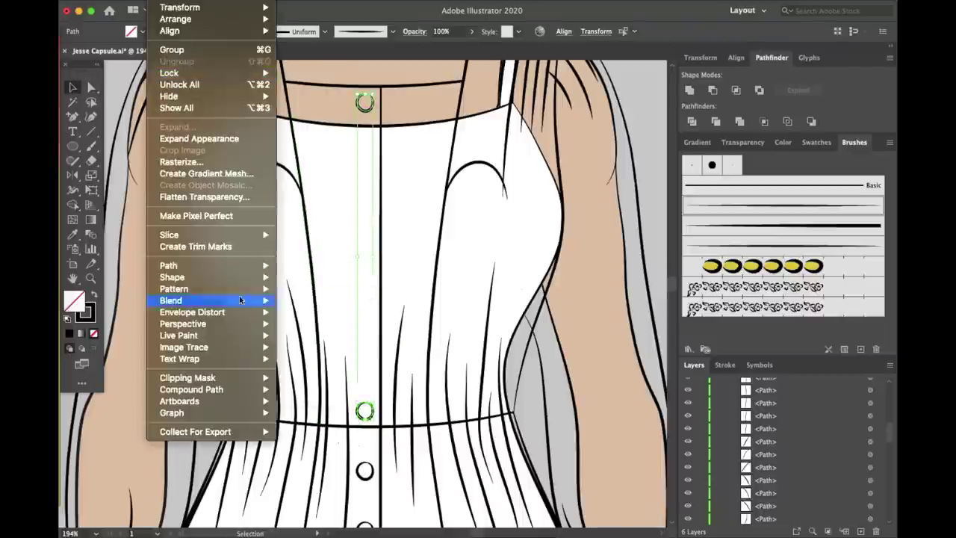
{"action": "mouse_move", "coordinate": [240, 299]}
{"action": "left_click", "coordinate": [303, 331]}
{"action": "key", "text": "Return"}
{"action": "scroll", "coordinate": [261, 248], "scroll_direction": "down", "scroll_amount": 3}
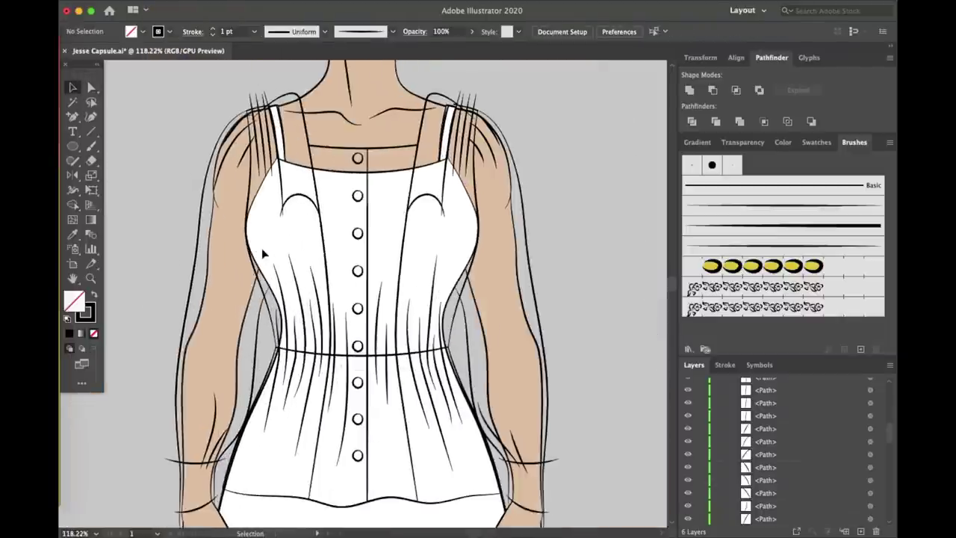
{"action": "left_click", "coordinate": [168, 0]}
{"action": "left_click", "coordinate": [162, 137]}
Step: Finish expanding the blend into separate buttons and check a single button ring and the blouse group
{"action": "key", "text": "Return"}
{"action": "scroll", "coordinate": [345, 344], "scroll_direction": "up", "scroll_amount": 5}
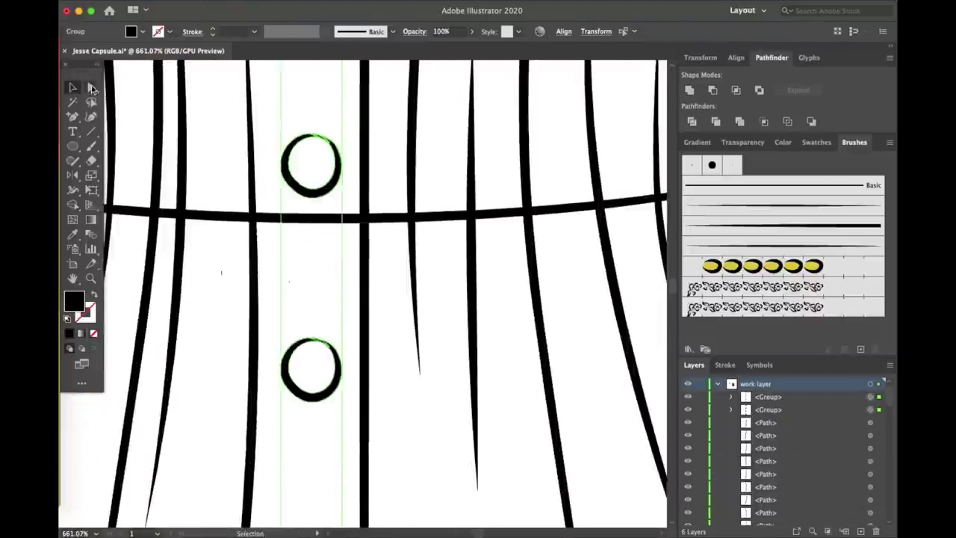
{"action": "scroll", "coordinate": [437, 348], "scroll_direction": "down", "scroll_amount": 3}
{"action": "key", "text": "a"}
{"action": "scroll", "coordinate": [367, 222], "scroll_direction": "down", "scroll_amount": 5}
{"action": "left_click", "coordinate": [349, 219]}
{"action": "scroll", "coordinate": [349, 219], "scroll_direction": "down", "scroll_amount": 3}
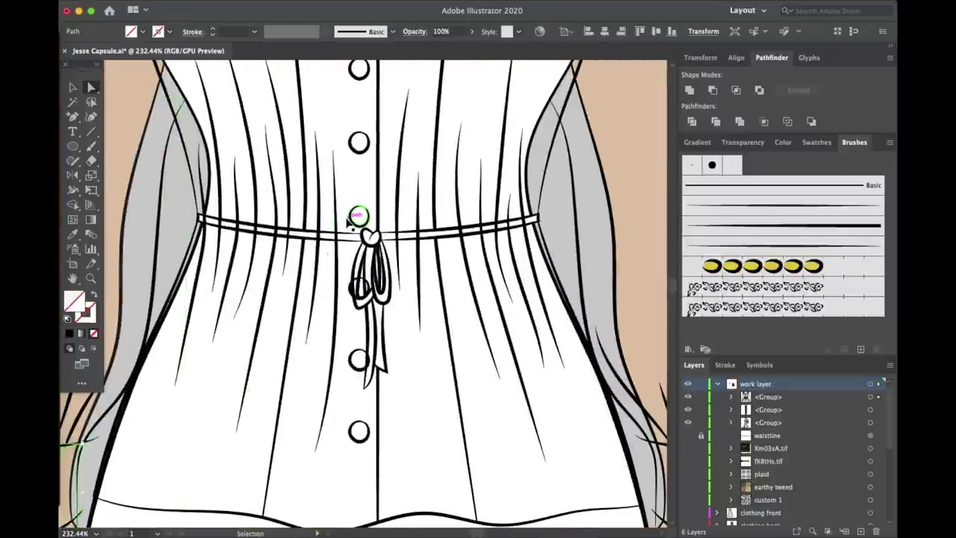
{"action": "left_click", "coordinate": [355, 218], "text": "alt"}
{"action": "scroll", "coordinate": [889, 484], "scroll_direction": "down", "scroll_amount": 2}
{"action": "scroll", "coordinate": [351, 224], "scroll_direction": "up", "scroll_amount": 5}
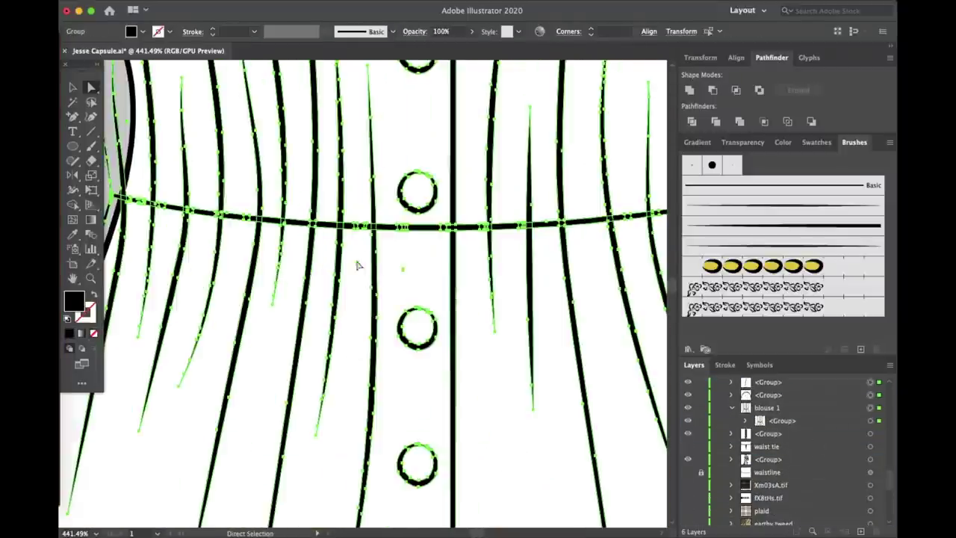
{"action": "scroll", "coordinate": [508, 444], "scroll_direction": "down", "scroll_amount": 5}
{"action": "key", "text": "super+shift+a"}
Step: Adjust the shoulder gather strokes' anchors with Direct Selection
{"action": "scroll", "coordinate": [380, 252], "scroll_direction": "up", "scroll_amount": 3}
{"action": "scroll", "coordinate": [472, 124], "scroll_direction": "up", "scroll_amount": 3}
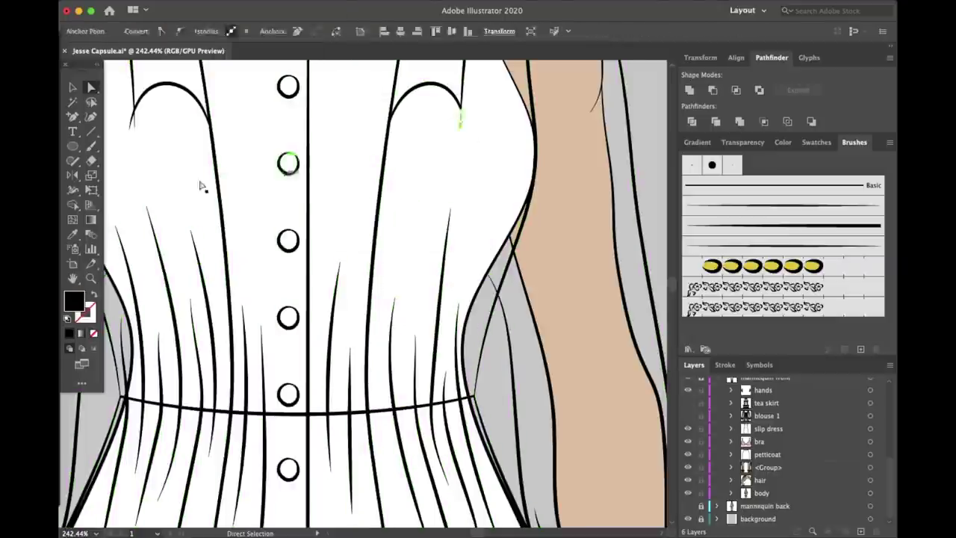
{"action": "scroll", "coordinate": [448, 224], "scroll_direction": "left", "scroll_amount": 5}
{"action": "scroll", "coordinate": [434, 299], "scroll_direction": "up", "scroll_amount": 4}
{"action": "scroll", "coordinate": [426, 352], "scroll_direction": "up", "scroll_amount": 4}
{"action": "left_click", "coordinate": [362, 244]}
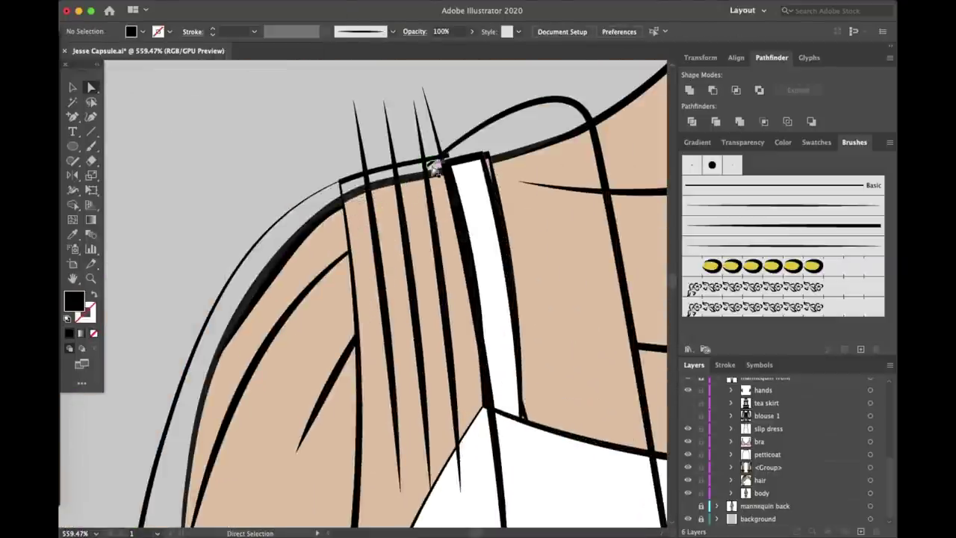
{"action": "scroll", "coordinate": [434, 167], "scroll_direction": "up", "scroll_amount": 2}
{"action": "scroll", "coordinate": [418, 224], "scroll_direction": "down", "scroll_amount": 15}
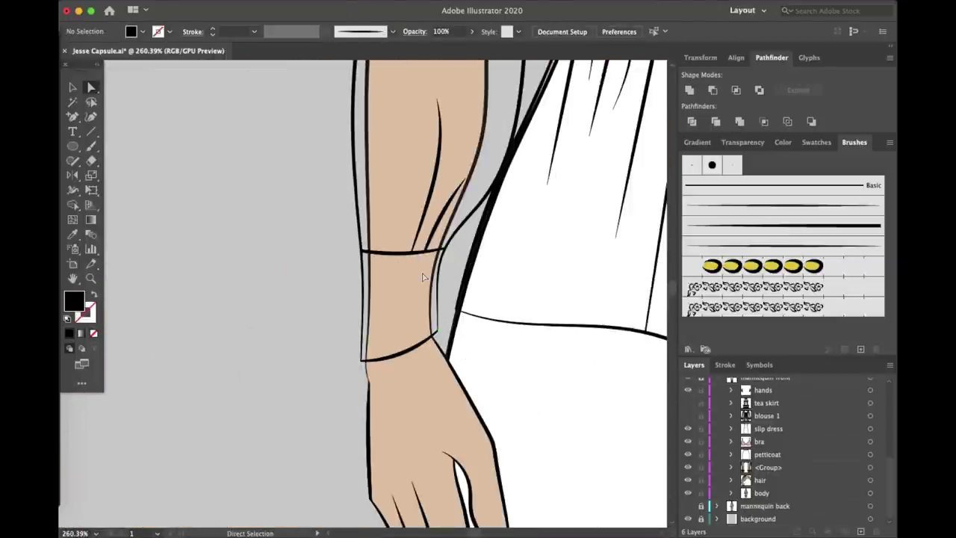
{"action": "scroll", "coordinate": [423, 277], "scroll_direction": "right", "scroll_amount": 10}
{"action": "scroll", "coordinate": [418, 224], "scroll_direction": "up", "scroll_amount": 5}
{"action": "scroll", "coordinate": [436, 179], "scroll_direction": "up", "scroll_amount": 3}
{"action": "left_click", "coordinate": [436, 179]}
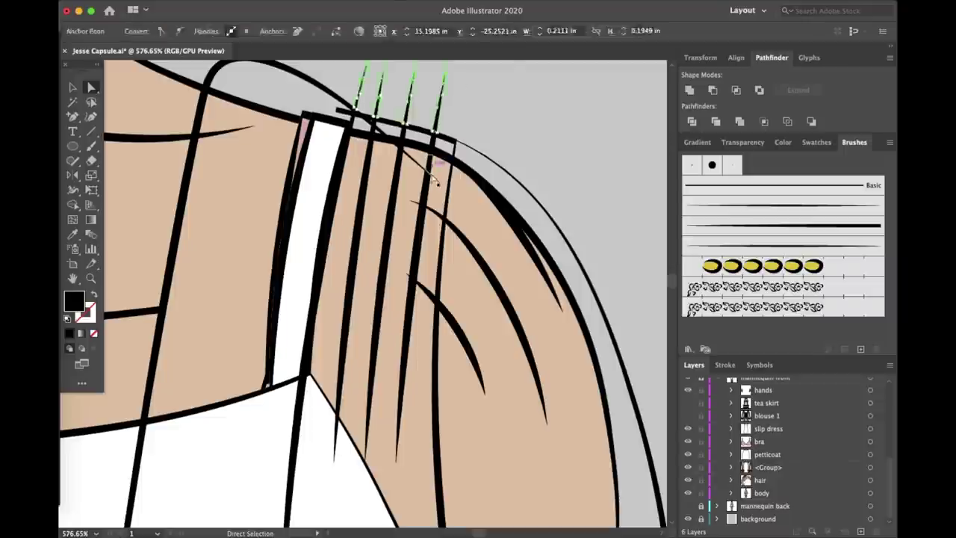
{"action": "left_click", "coordinate": [395, 245]}
Step: Select the blouse group and fill it white so the sleeves look opaque
{"action": "scroll", "coordinate": [395, 246], "scroll_direction": "down", "scroll_amount": 10}
{"action": "scroll", "coordinate": [893, 421], "scroll_direction": "up", "scroll_amount": 5}
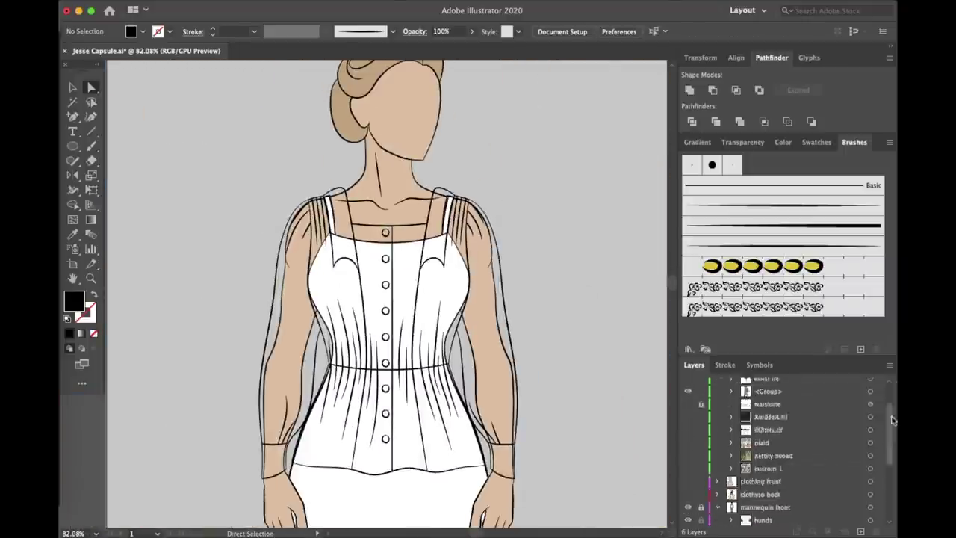
{"action": "scroll", "coordinate": [893, 420], "scroll_direction": "up", "scroll_amount": 3}
{"action": "left_click", "coordinate": [870, 422]}
{"action": "key", "text": "comma"}
Step: Group the selected blouse parts with Ctrl+G and rename the group 'work blouse' in Layers
{"action": "left_click", "coordinate": [583, 261]}
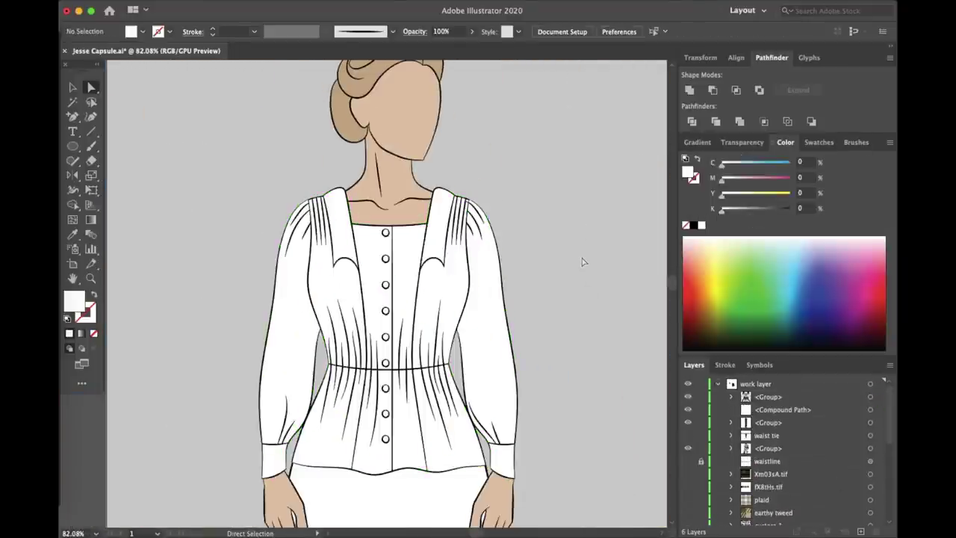
{"action": "scroll", "coordinate": [583, 261], "scroll_direction": "down", "scroll_amount": 5}
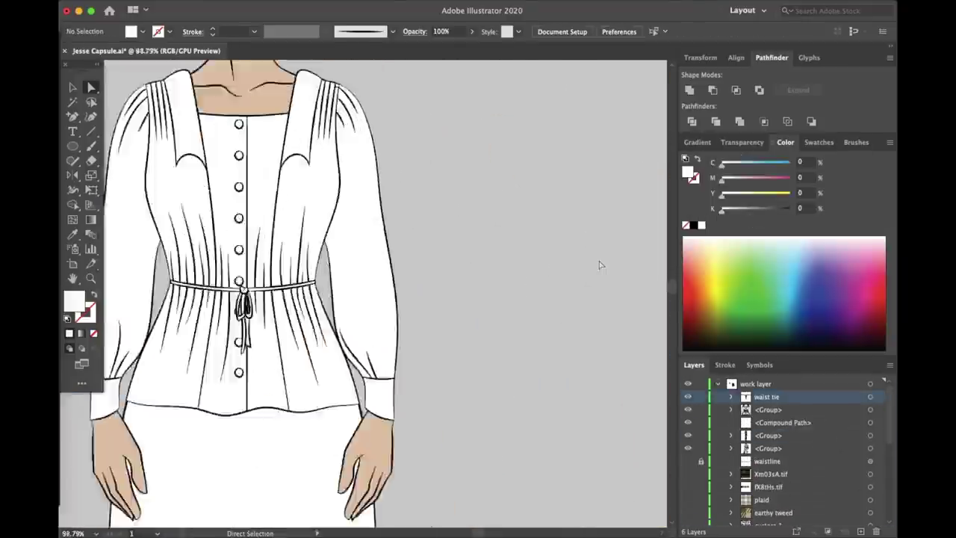
{"action": "scroll", "coordinate": [599, 266], "scroll_direction": "down", "scroll_amount": 5}
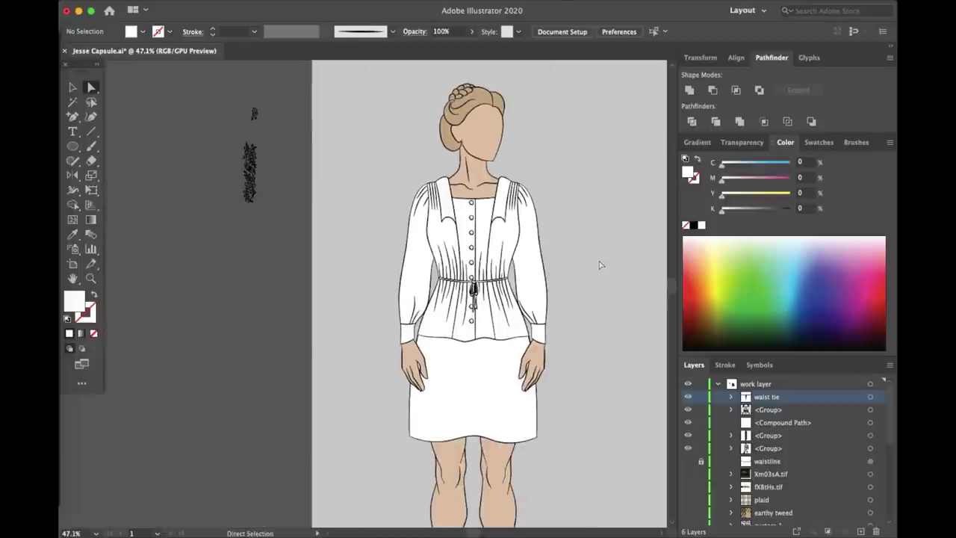
{"action": "scroll", "coordinate": [599, 265], "scroll_direction": "up", "scroll_amount": 2}
{"action": "left_click", "coordinate": [441, 246]}
{"action": "key", "text": "ctrl+g"}
{"action": "double_click", "coordinate": [745, 396]}
{"action": "type", "text": "work blouse"}
{"action": "key", "text": "Return"}
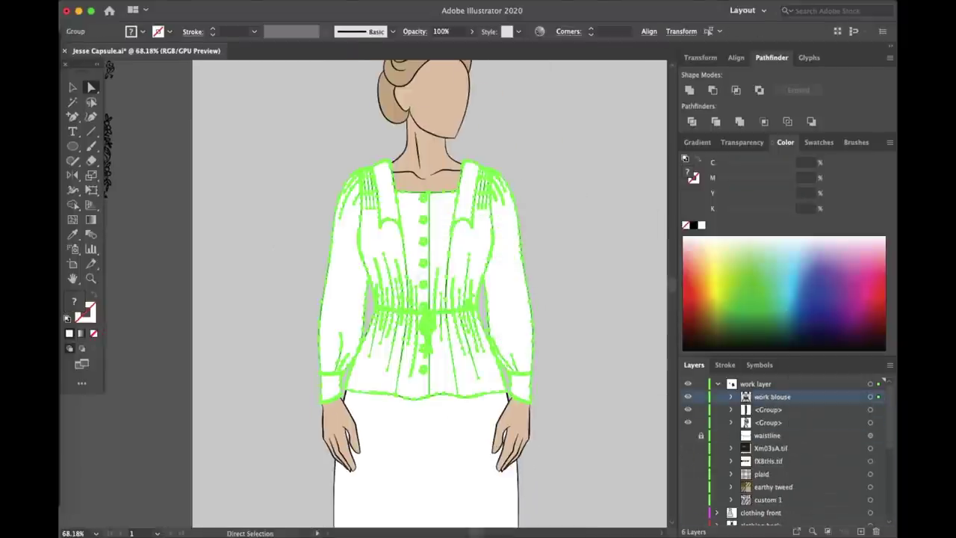
{"action": "left_click", "coordinate": [256, 321]}
{"action": "scroll", "coordinate": [256, 320], "scroll_direction": "down", "scroll_amount": 3}
{"action": "scroll", "coordinate": [784, 448], "scroll_direction": "down", "scroll_amount": 3}
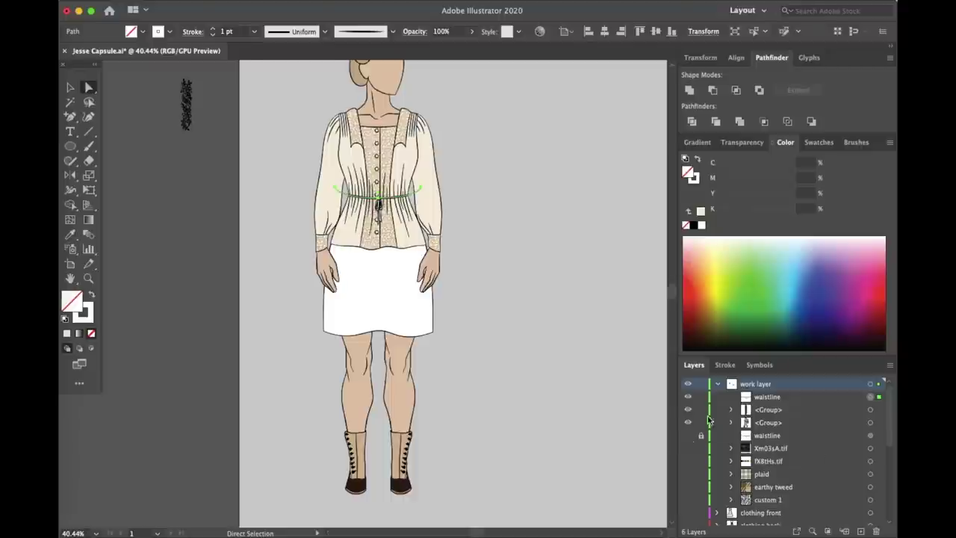
{"action": "scroll", "coordinate": [369, 92], "scroll_direction": "up", "scroll_amount": 5}
{"action": "scroll", "coordinate": [368, 92], "scroll_direction": "down", "scroll_amount": 5}
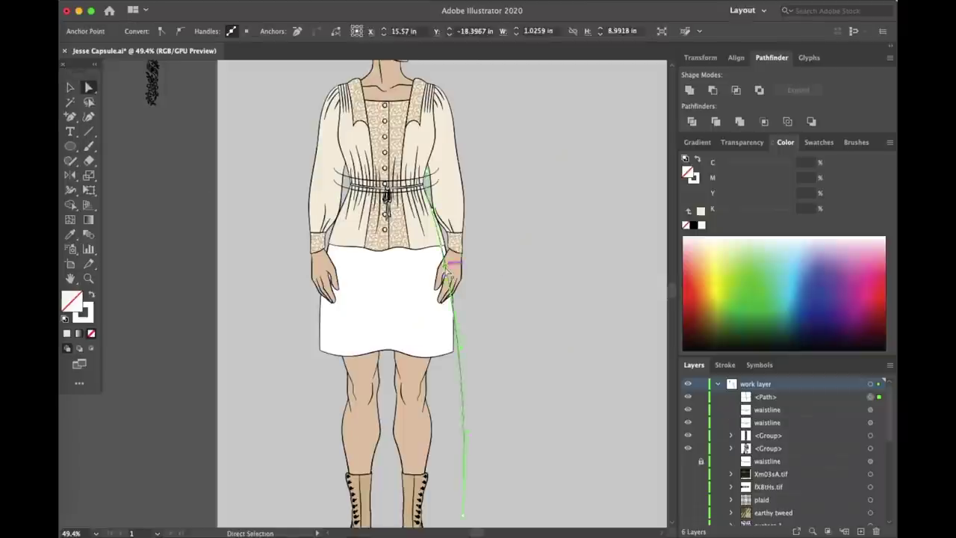
Step: Sketch long skirt outlines from both hips to mid-calf with a wavy hem, then select them
{"action": "key", "text": "a"}
{"action": "scroll", "coordinate": [460, 199], "scroll_direction": "up", "scroll_amount": 5}
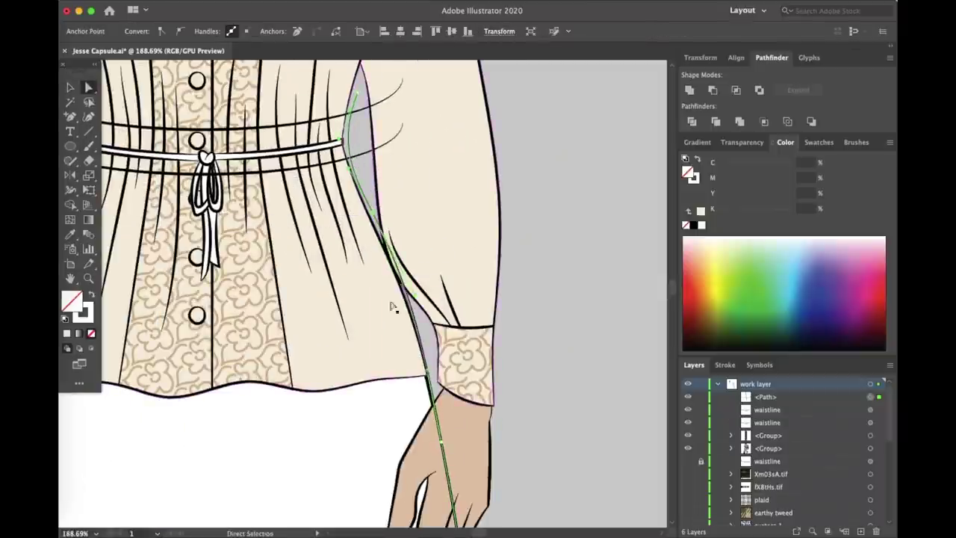
{"action": "scroll", "coordinate": [355, 97], "scroll_direction": "up", "scroll_amount": 5}
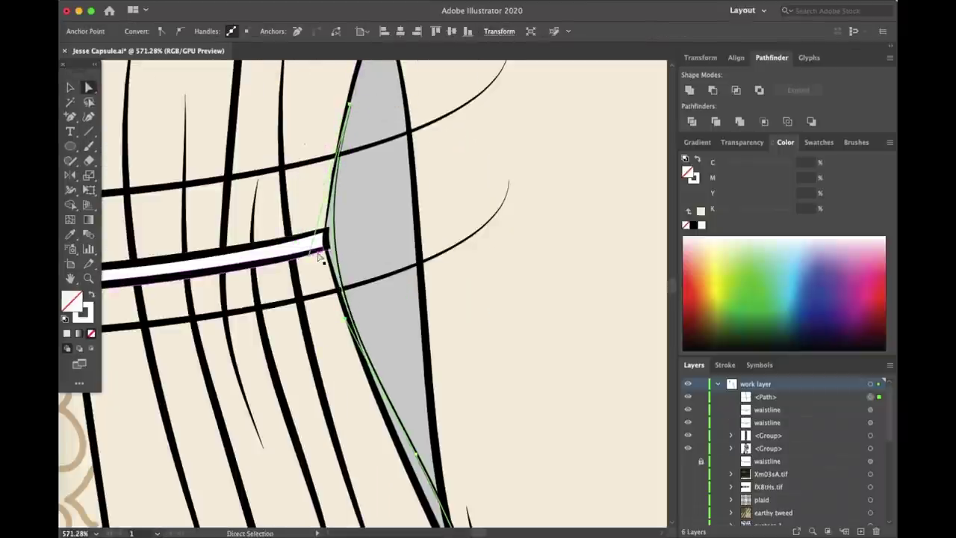
{"action": "scroll", "coordinate": [320, 258], "scroll_direction": "down", "scroll_amount": 10}
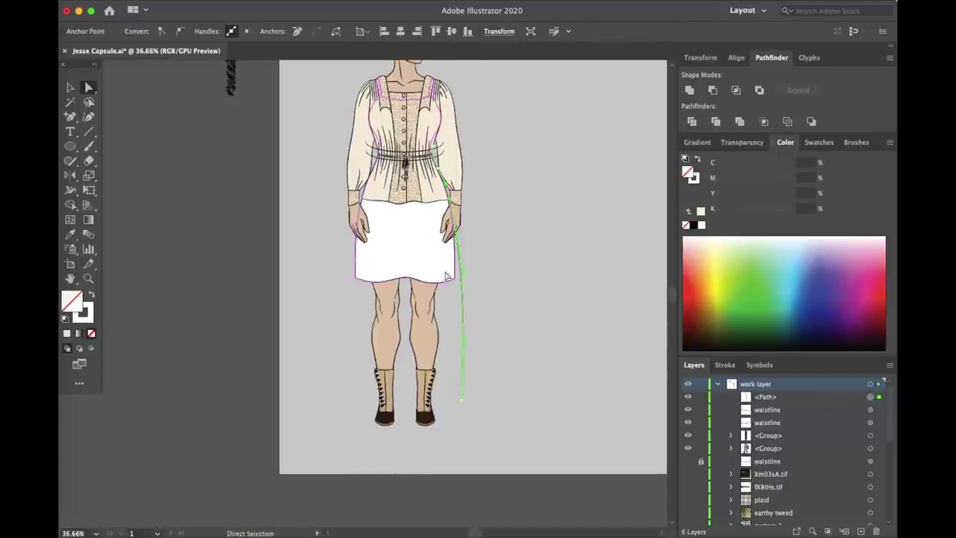
{"action": "key", "text": "v"}
{"action": "scroll", "coordinate": [366, 157], "scroll_direction": "up", "scroll_amount": 10}
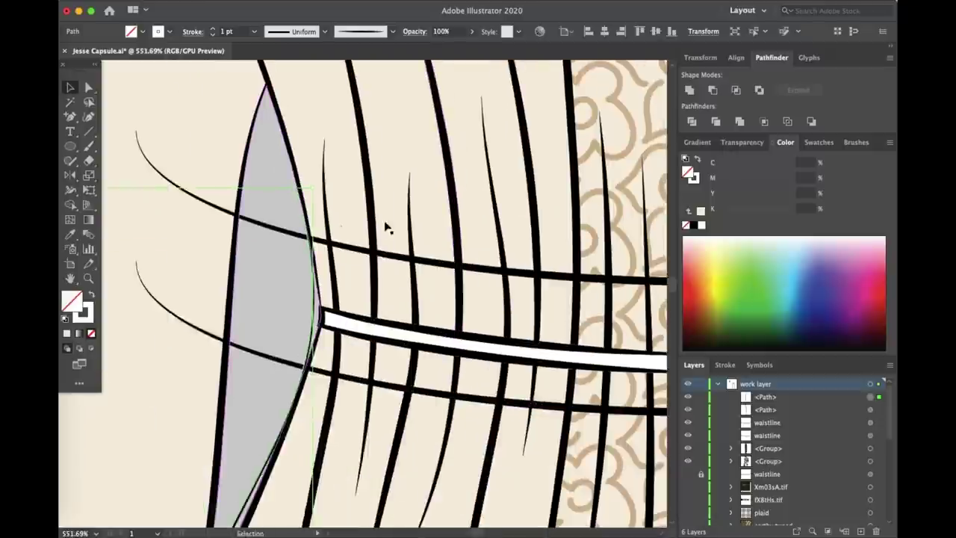
{"action": "scroll", "coordinate": [386, 228], "scroll_direction": "down", "scroll_amount": 10}
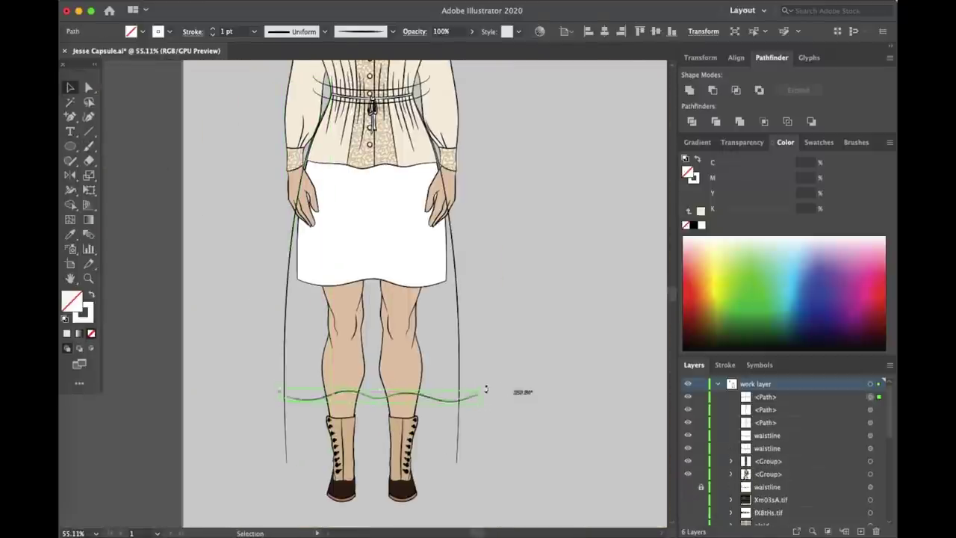
{"action": "key", "text": "a"}
{"action": "scroll", "coordinate": [312, 286], "scroll_direction": "down", "scroll_amount": 3}
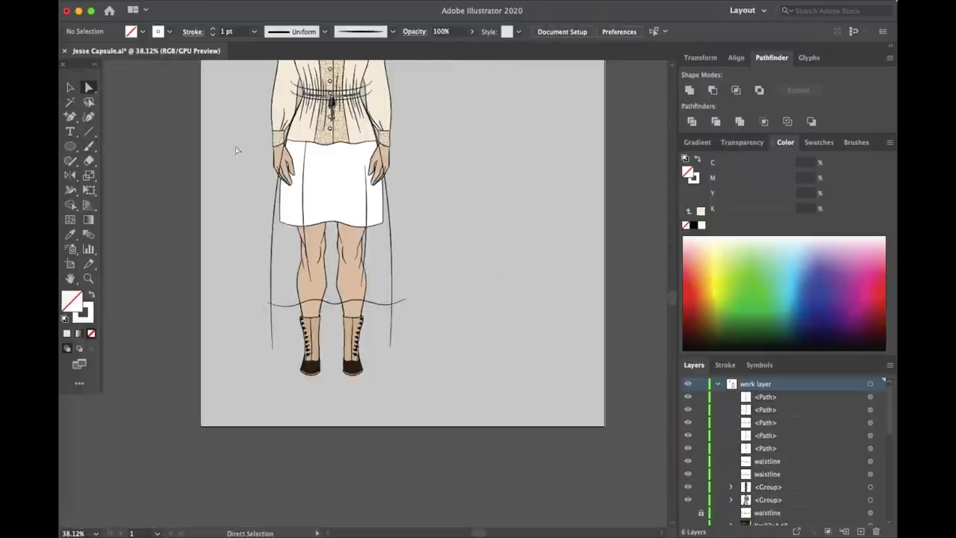
{"action": "key", "text": "super+a"}
Step: Clear the selection and fit the whole figure in view
{"action": "left_click", "coordinate": [693, 121]}
{"action": "left_click", "coordinate": [257, 309]}
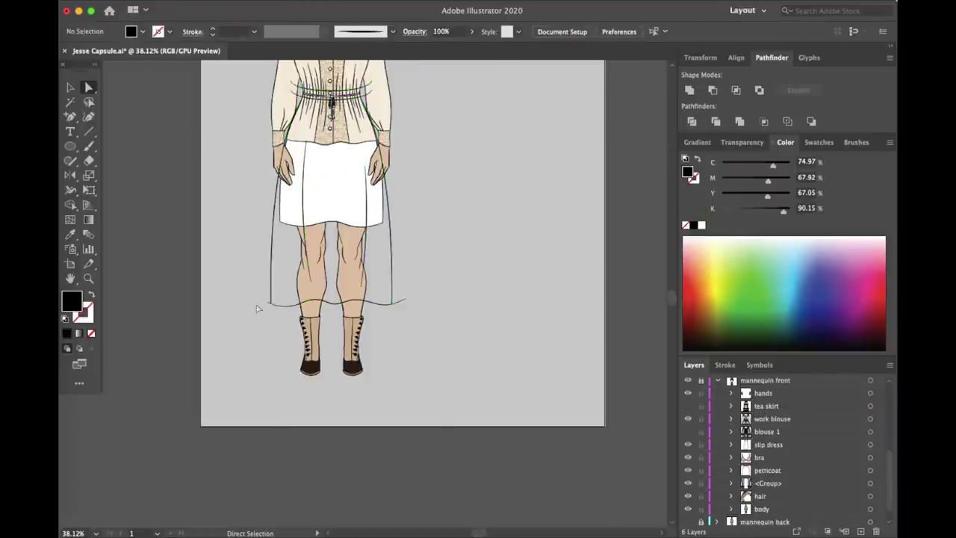
{"action": "scroll", "coordinate": [308, 147], "scroll_direction": "up", "scroll_amount": 5}
{"action": "key", "text": "super+0"}
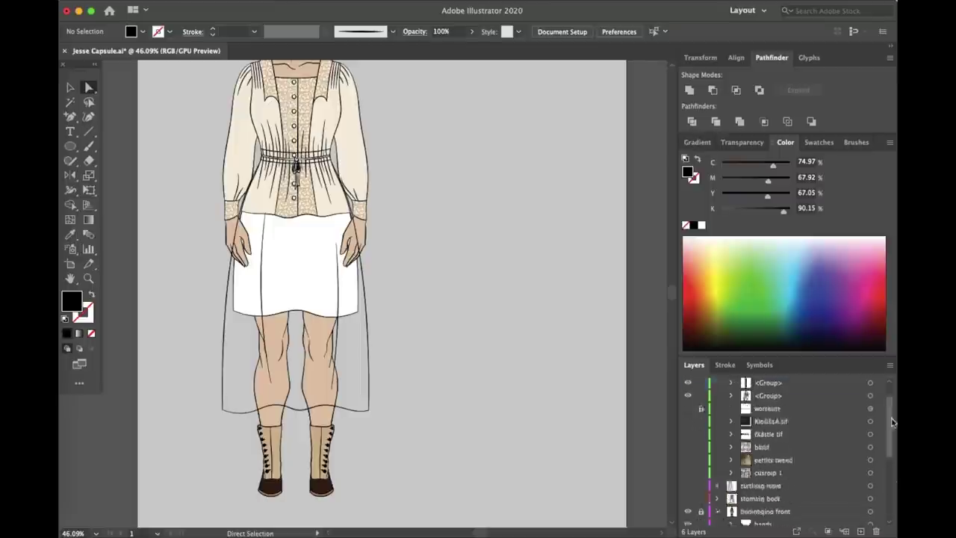
Step: Fill the long skirt with soft beige C6BBA8, then select the waistband path
{"action": "left_click", "coordinate": [223, 336]}
{"action": "key", "text": "i"}
{"action": "left_click", "coordinate": [299, 112]}
{"action": "double_click", "coordinate": [71, 301]}
{"action": "key", "text": "Return"}
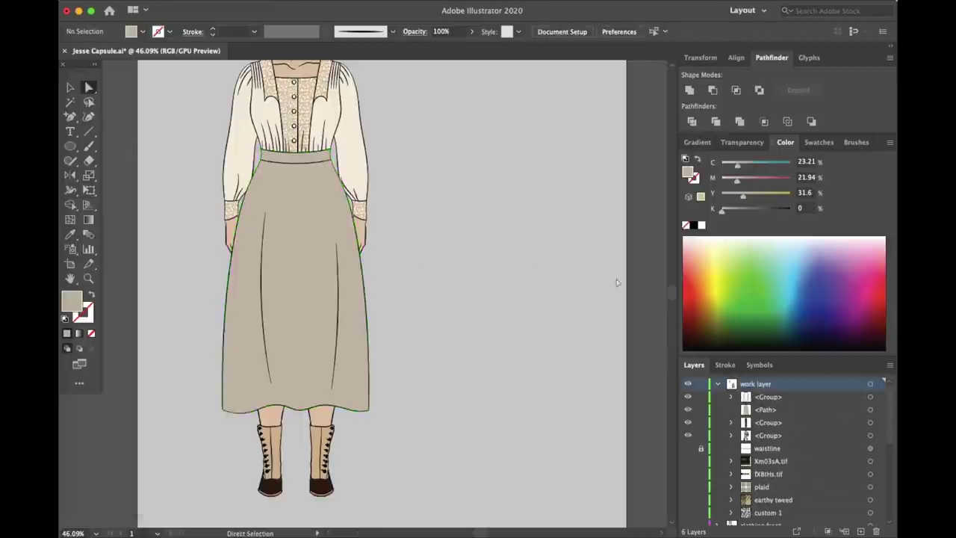
{"action": "left_click", "coordinate": [293, 166]}
{"action": "key", "text": "ctrl+bracketleft"}
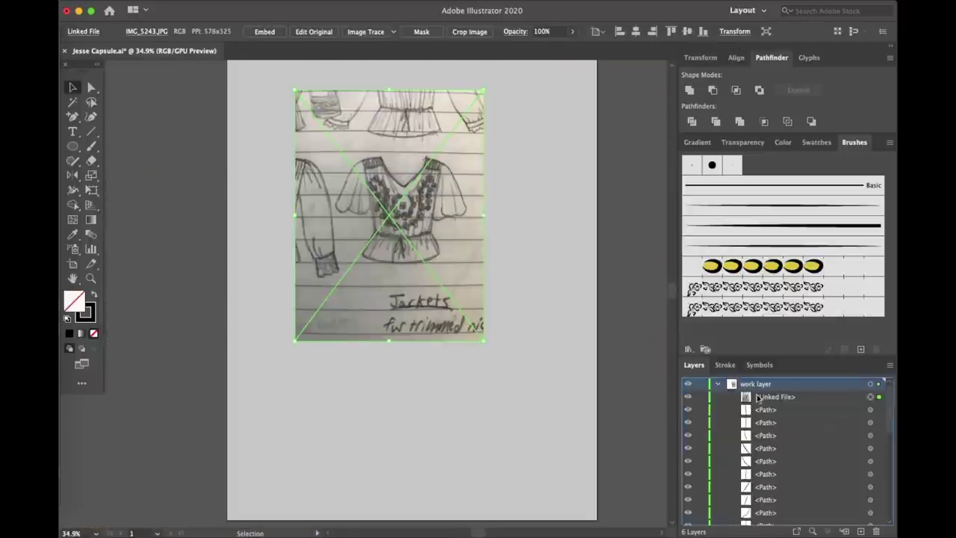
Step: Paint a leaf along the right-hand vine of the blouse embroidery
{"action": "scroll", "coordinate": [493, 325], "scroll_direction": "up", "scroll_amount": 2}
{"action": "scroll", "coordinate": [468, 317], "scroll_direction": "up", "scroll_amount": 5}
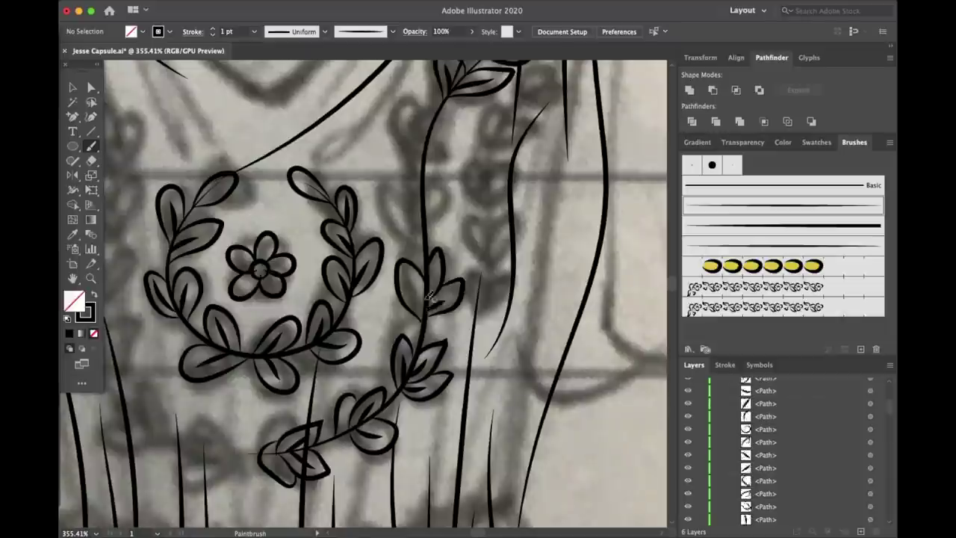
{"action": "left_click_drag", "start_coordinate": [349, 372], "coordinate": [355, 348]}
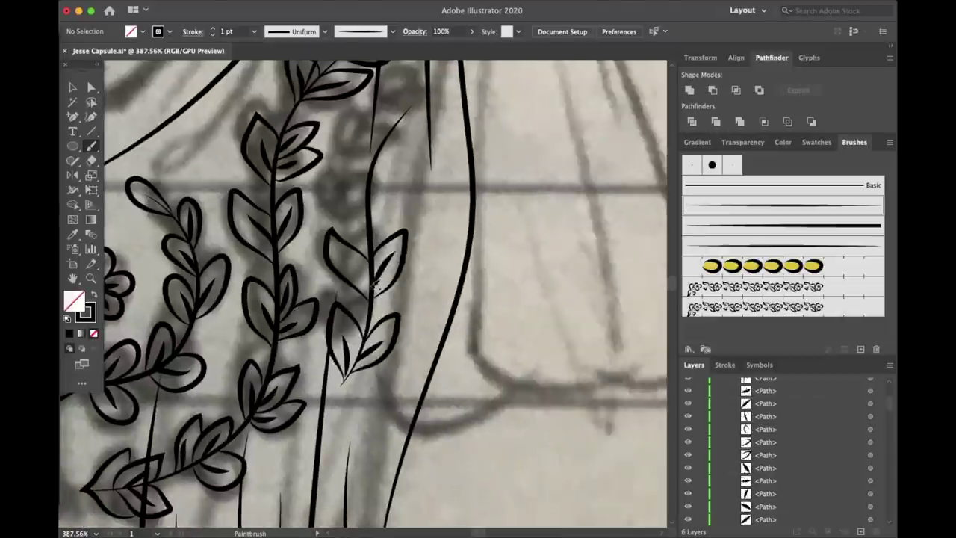
{"action": "scroll", "coordinate": [378, 283], "scroll_direction": "up", "scroll_amount": 3}
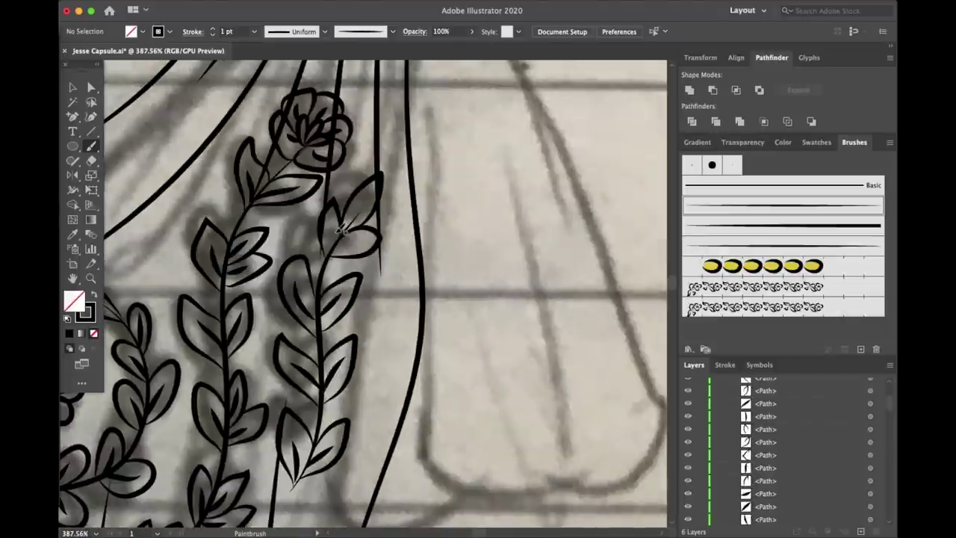
{"action": "scroll", "coordinate": [339, 230], "scroll_direction": "up", "scroll_amount": 5}
Step: Select the right-hand vine, leaf and upper rose, and place a mirrored copy on the left
{"action": "key", "text": "a"}
{"action": "left_click", "coordinate": [312, 254]}
{"action": "scroll", "coordinate": [346, 209], "scroll_direction": "down", "scroll_amount": 8}
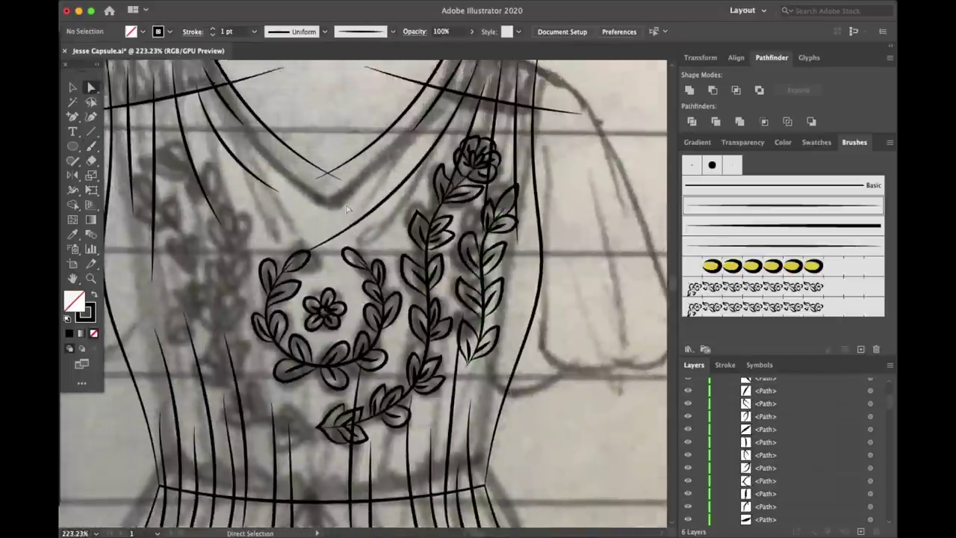
{"action": "scroll", "coordinate": [346, 209], "scroll_direction": "down", "scroll_amount": 1}
{"action": "left_click", "coordinate": [377, 364], "text": "super"}
{"action": "left_click", "coordinate": [430, 224], "text": "shift"}
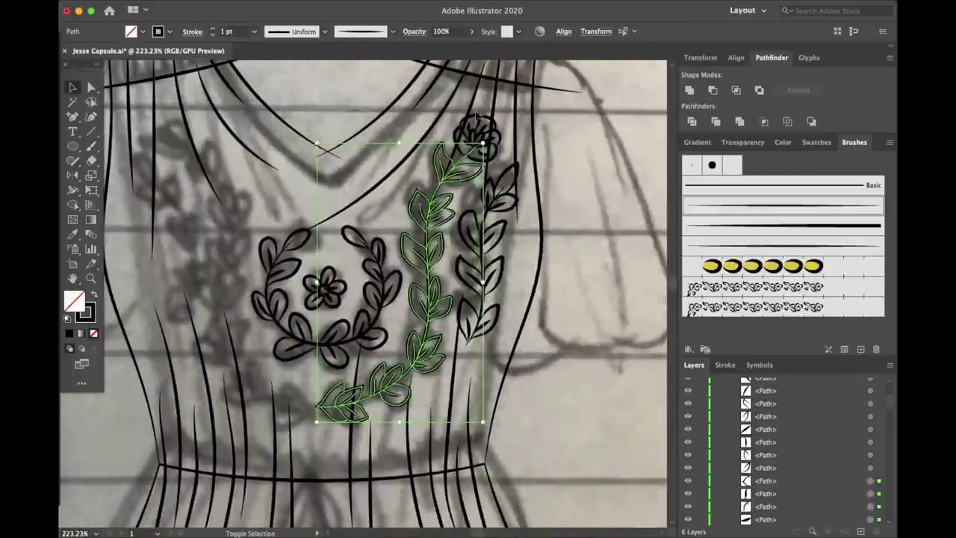
{"action": "scroll", "coordinate": [478, 224], "scroll_direction": "up", "scroll_amount": 3}
{"action": "scroll", "coordinate": [491, 220], "scroll_direction": "down", "scroll_amount": 2}
{"action": "scroll", "coordinate": [492, 221], "scroll_direction": "up", "scroll_amount": 2}
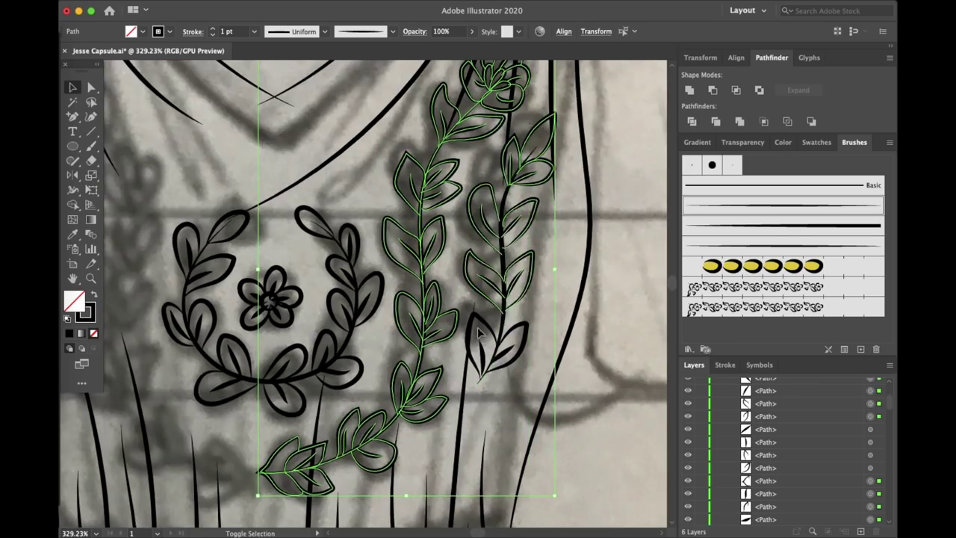
{"action": "scroll", "coordinate": [478, 334], "scroll_direction": "down", "scroll_amount": 2}
{"action": "left_click_drag", "start_coordinate": [482, 351], "coordinate": [247, 314]}
Step: Group the two mirrored vines together
{"action": "left_click", "coordinate": [527, 308], "text": "shift"}
{"action": "key", "text": "ctrl+g"}
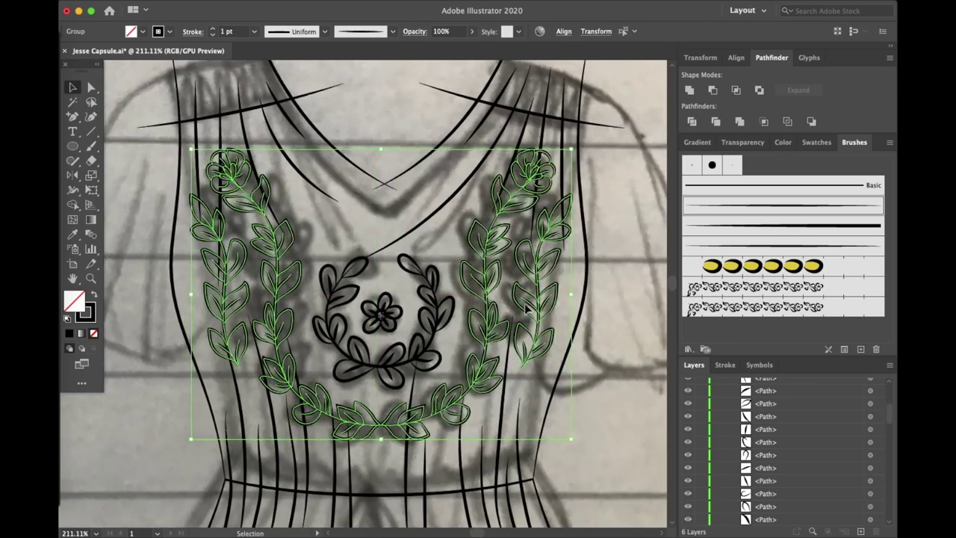
{"action": "left_click", "coordinate": [438, 253]}
{"action": "scroll", "coordinate": [438, 252], "scroll_direction": "down", "scroll_amount": 3}
{"action": "scroll", "coordinate": [378, 265], "scroll_direction": "up", "scroll_amount": 5}
{"action": "scroll", "coordinate": [426, 220], "scroll_direction": "down", "scroll_amount": 4}
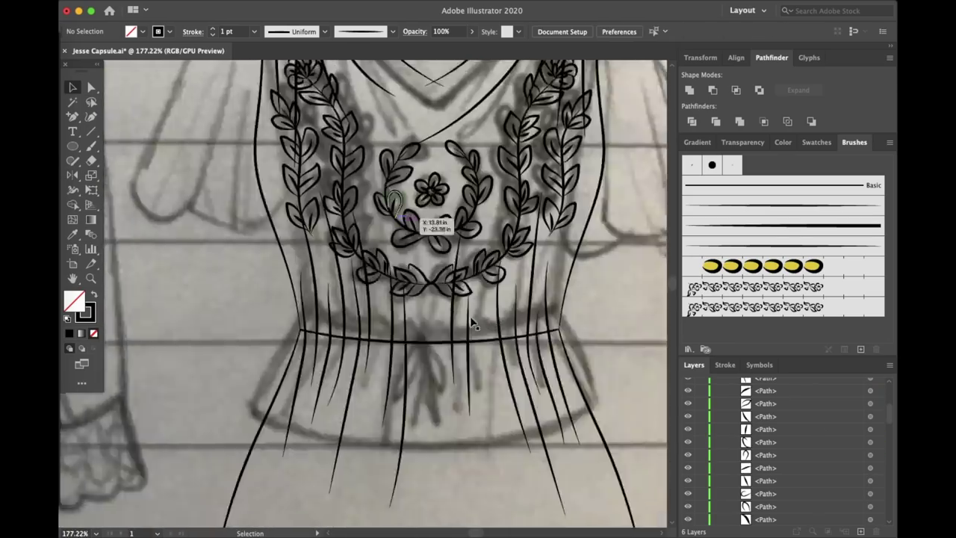
{"action": "scroll", "coordinate": [426, 309], "scroll_direction": "up", "scroll_amount": 1}
Step: Select the centre wreath, a sleeve anchor point, and the linked sketch image
{"action": "left_click", "coordinate": [426, 309]}
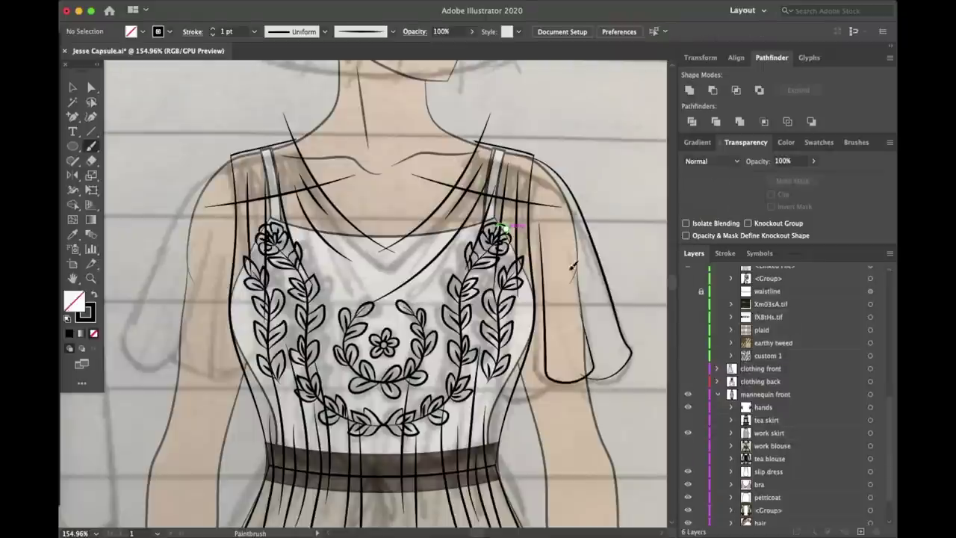
{"action": "key", "text": "a"}
{"action": "left_click", "coordinate": [581, 310]}
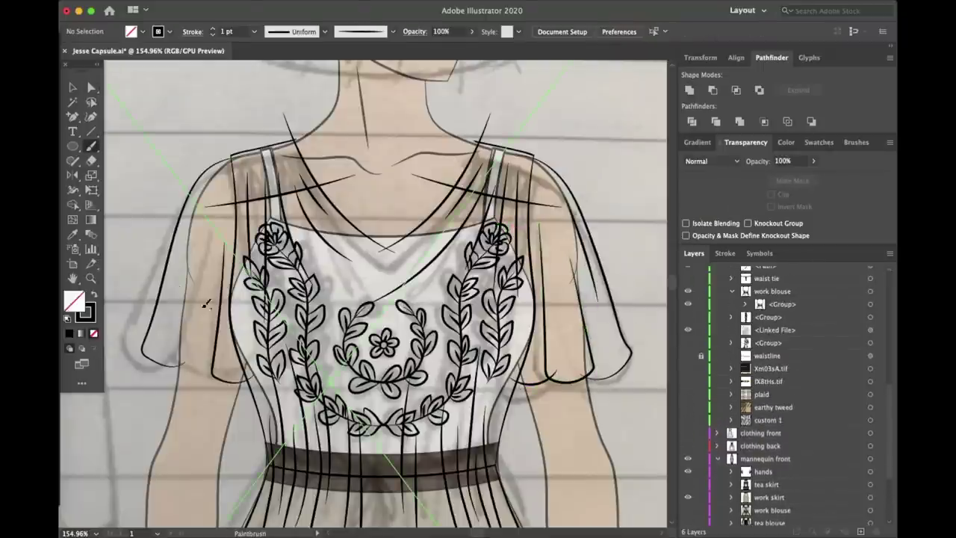
{"action": "left_click", "coordinate": [193, 334]}
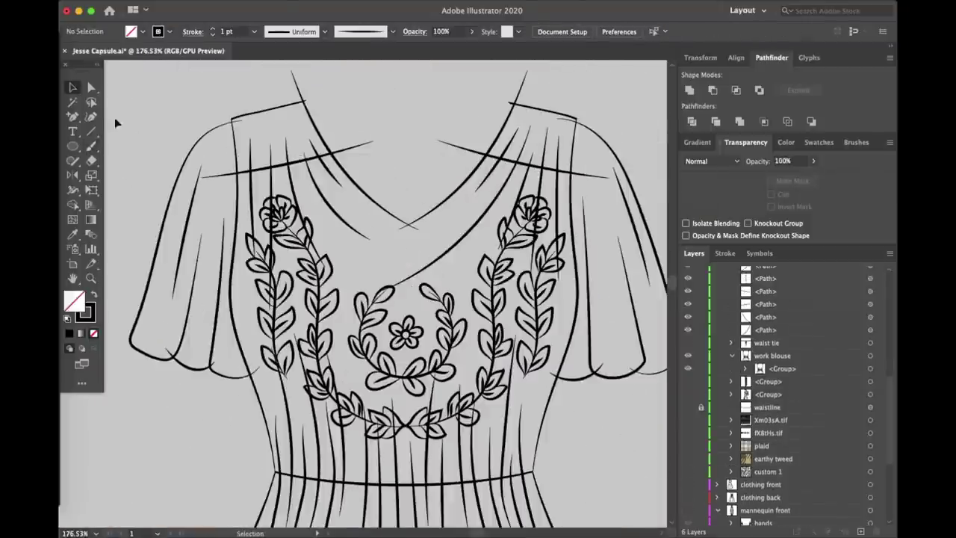
Step: Paint the white leaf interiors green with the Blob Brush
{"action": "scroll", "coordinate": [894, 267], "scroll_direction": "up", "scroll_amount": 10}
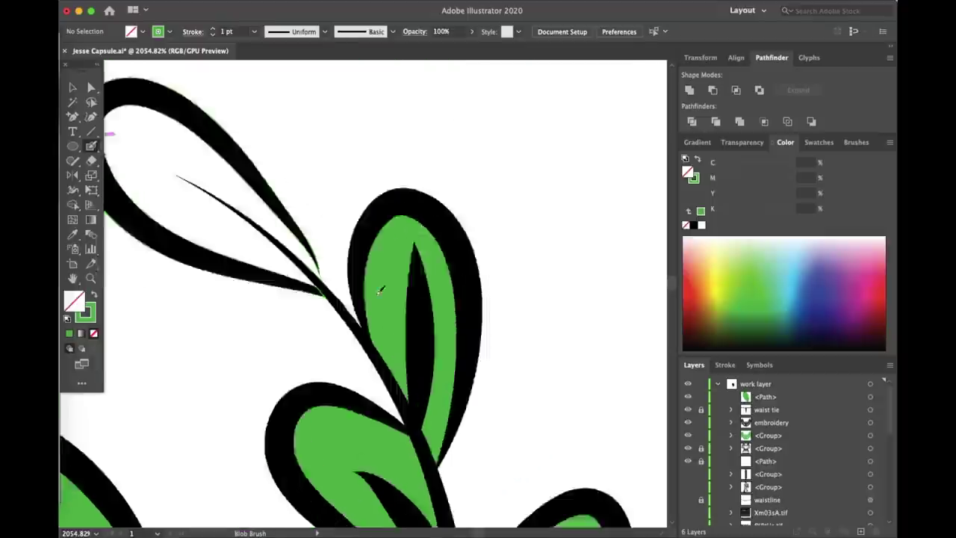
{"action": "mouse_move", "coordinate": [266, 250]}
{"action": "left_mouse_down"}
{"action": "mouse_move", "coordinate": [328, 227]}
{"action": "mouse_move", "coordinate": [448, 328]}
{"action": "left_mouse_up"}
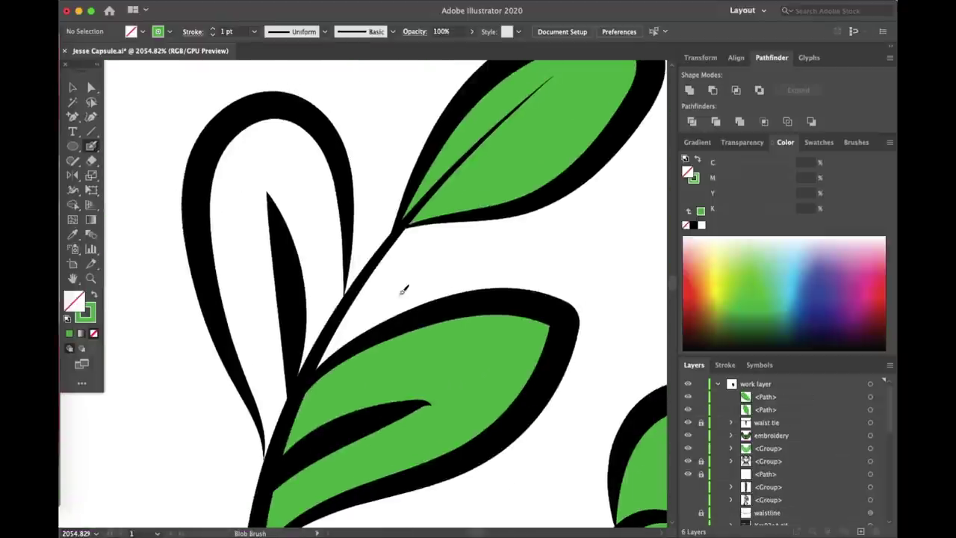
{"action": "mouse_move", "coordinate": [332, 298]}
{"action": "left_mouse_down"}
{"action": "mouse_move", "coordinate": [220, 246]}
{"action": "mouse_move", "coordinate": [276, 419]}
{"action": "mouse_move", "coordinate": [322, 313]}
{"action": "left_mouse_up"}
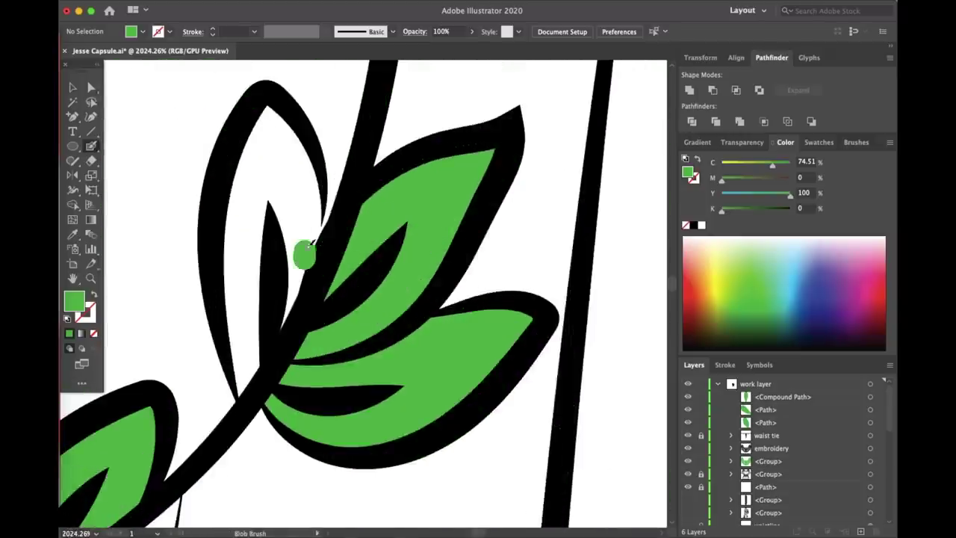
{"action": "mouse_move", "coordinate": [304, 251]}
{"action": "left_mouse_down"}
{"action": "mouse_move", "coordinate": [247, 381]}
{"action": "mouse_move", "coordinate": [254, 340]}
{"action": "left_mouse_up"}
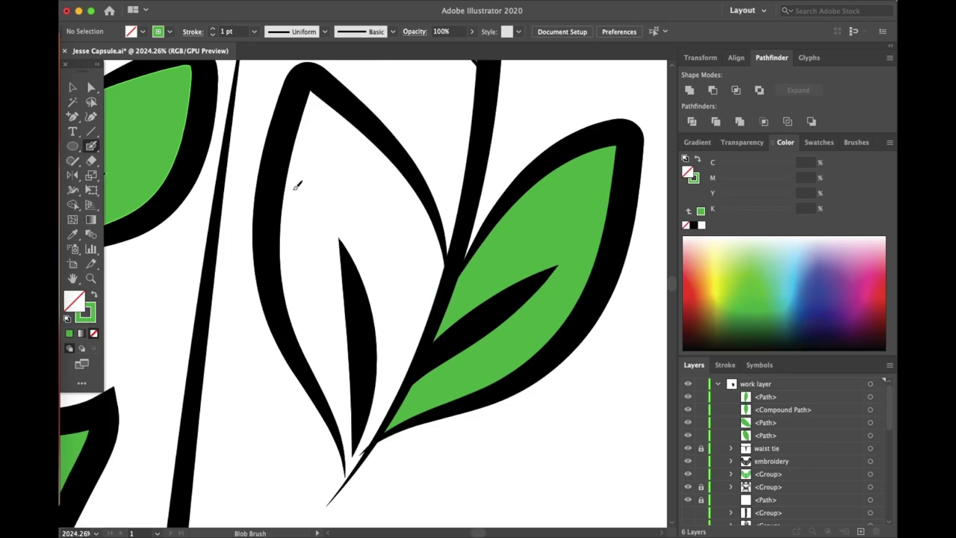
{"action": "mouse_move", "coordinate": [433, 254]}
{"action": "left_mouse_down"}
{"action": "mouse_move", "coordinate": [347, 452]}
{"action": "mouse_move", "coordinate": [414, 247]}
{"action": "left_mouse_up"}
{"action": "mouse_move", "coordinate": [342, 461]}
{"action": "left_mouse_down"}
{"action": "mouse_move", "coordinate": [289, 188]}
{"action": "mouse_move", "coordinate": [342, 464]}
{"action": "left_mouse_up"}
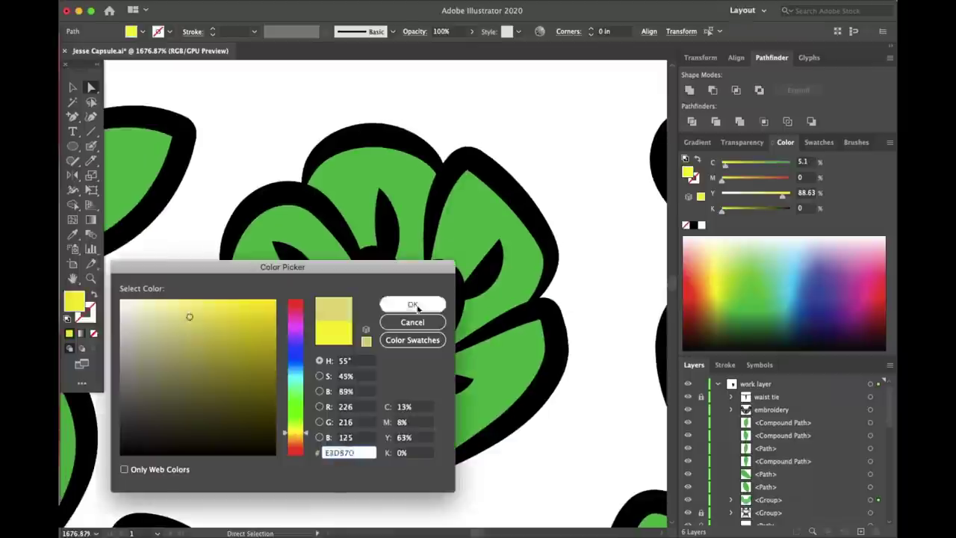
Step: Fill the selected petals pink with yellow centres, then select a bottom-flower leaf
{"action": "left_click", "coordinate": [413, 305]}
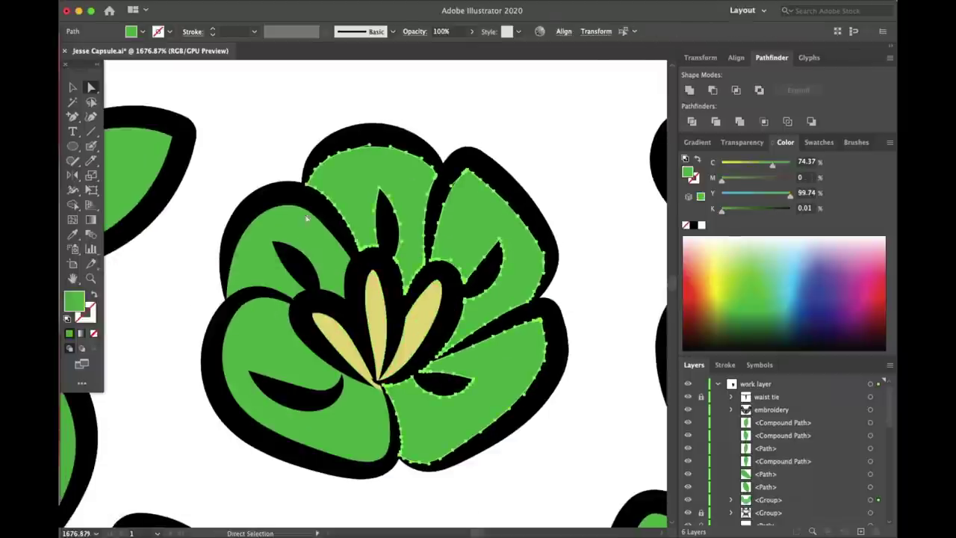
{"action": "left_click", "coordinate": [862, 267]}
{"action": "left_click", "coordinate": [413, 305]}
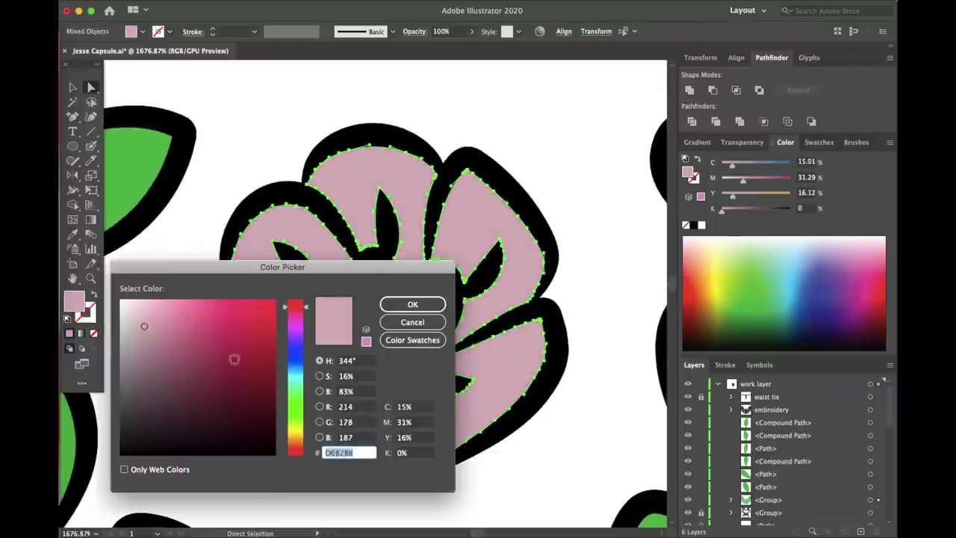
{"action": "left_click", "coordinate": [402, 309]}
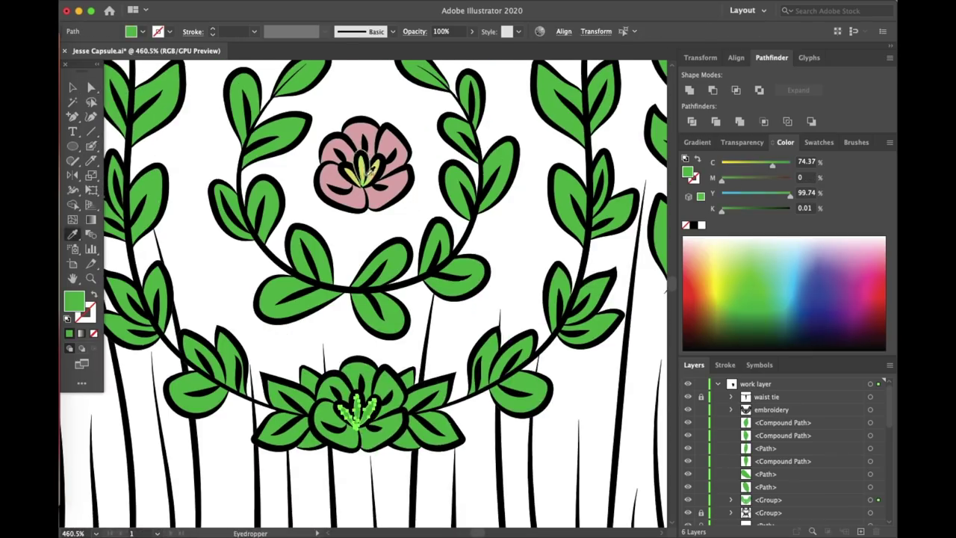
{"action": "left_click", "coordinate": [361, 376]}
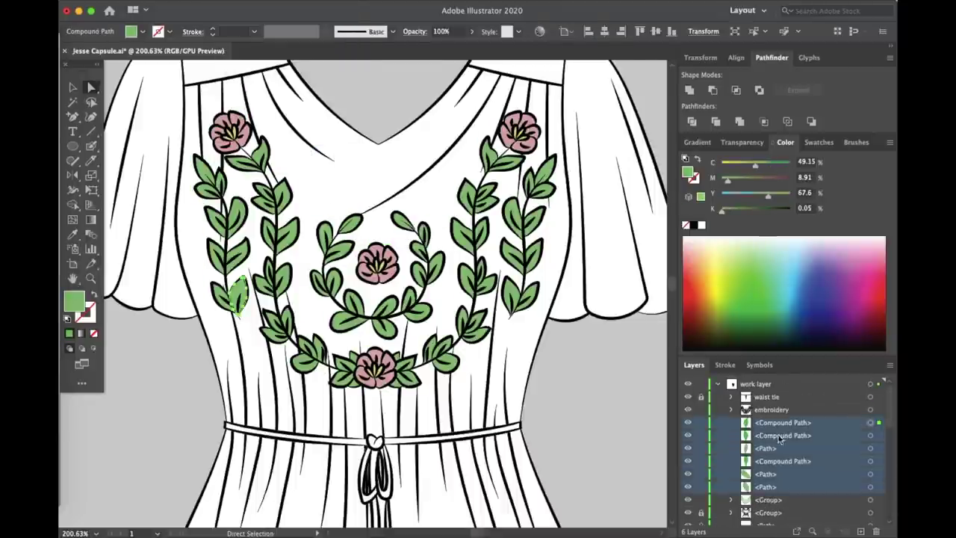
{"action": "type", "text": "fill"}
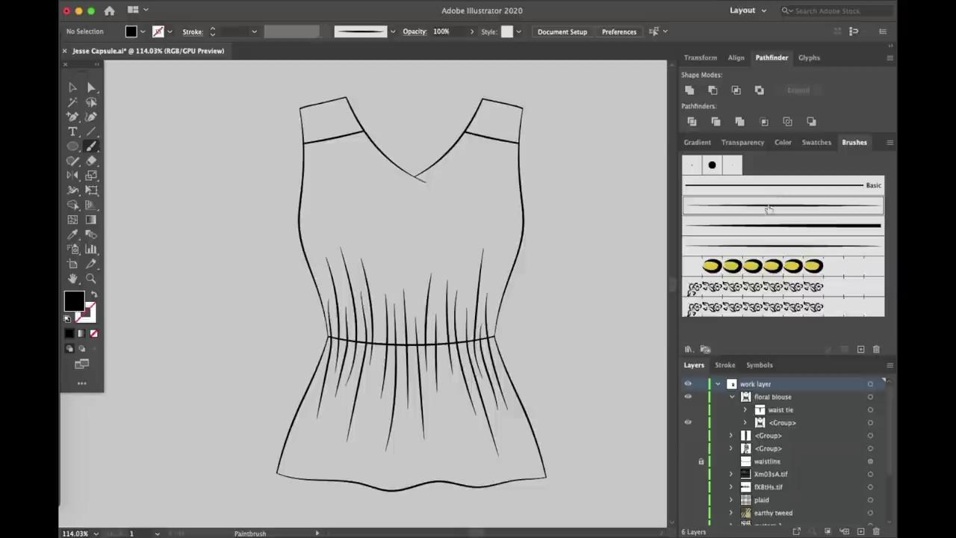
Step: Finish the shirt's centre front line and inspect a pleat path
{"action": "left_click_drag", "start_coordinate": [423, 495], "coordinate": [423, 496]}
{"action": "key", "text": "a"}
{"action": "scroll", "coordinate": [438, 380], "scroll_direction": "up", "scroll_amount": 5}
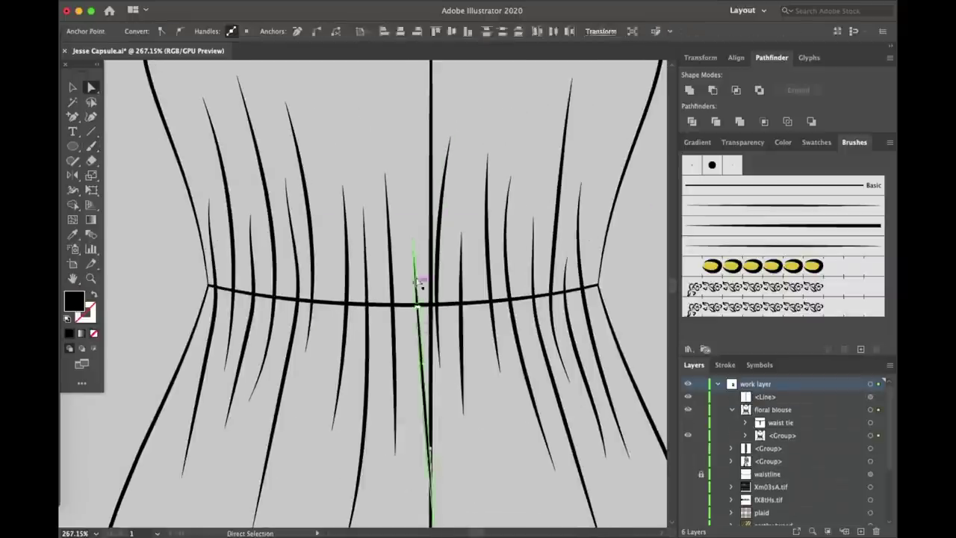
{"action": "left_click", "coordinate": [463, 288]}
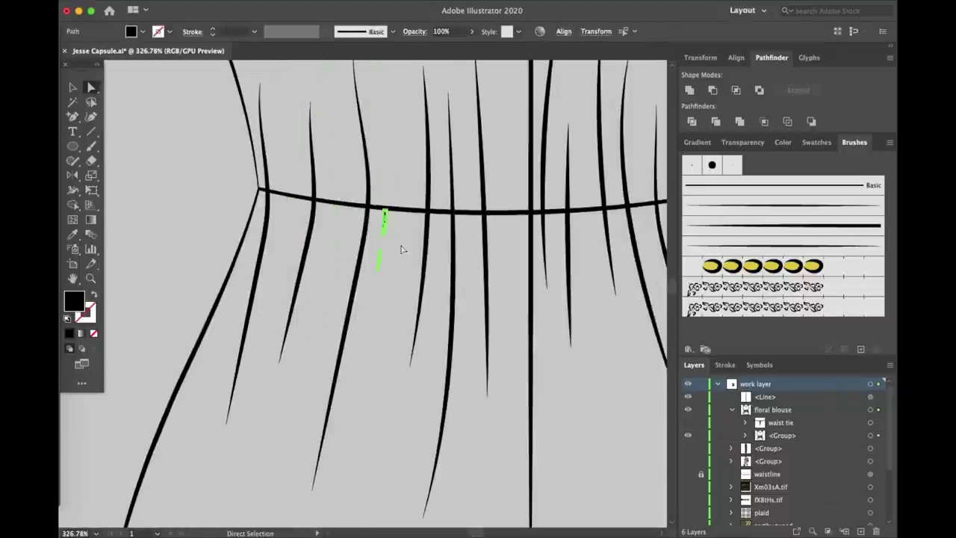
{"action": "left_click", "coordinate": [401, 249]}
{"action": "scroll", "coordinate": [401, 249], "scroll_direction": "down", "scroll_amount": 5}
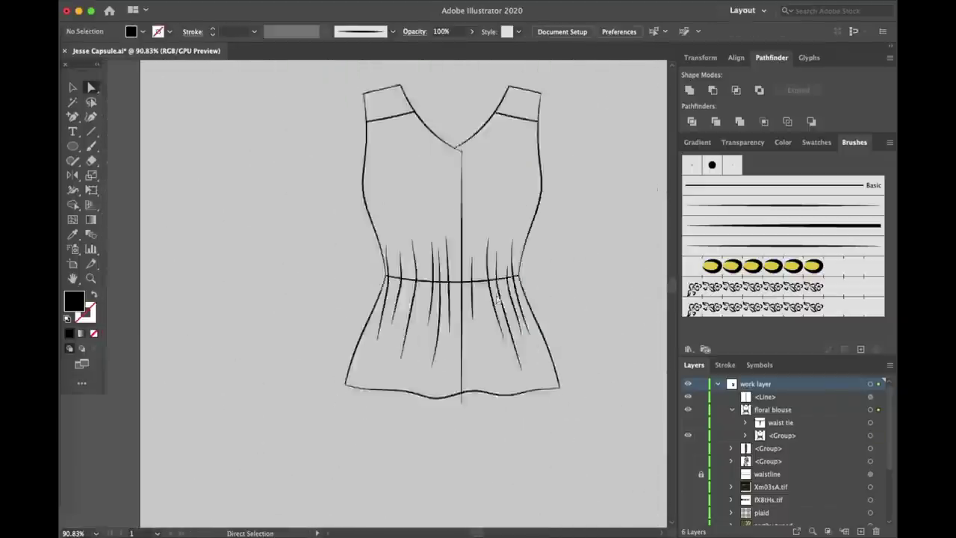
{"action": "scroll", "coordinate": [486, 200], "scroll_direction": "up", "scroll_amount": 2}
Step: Draw a dart across the right side seam, rotate the pocket upright, and mirror it right
{"action": "left_click_drag", "start_coordinate": [470, 240], "coordinate": [511, 255]}
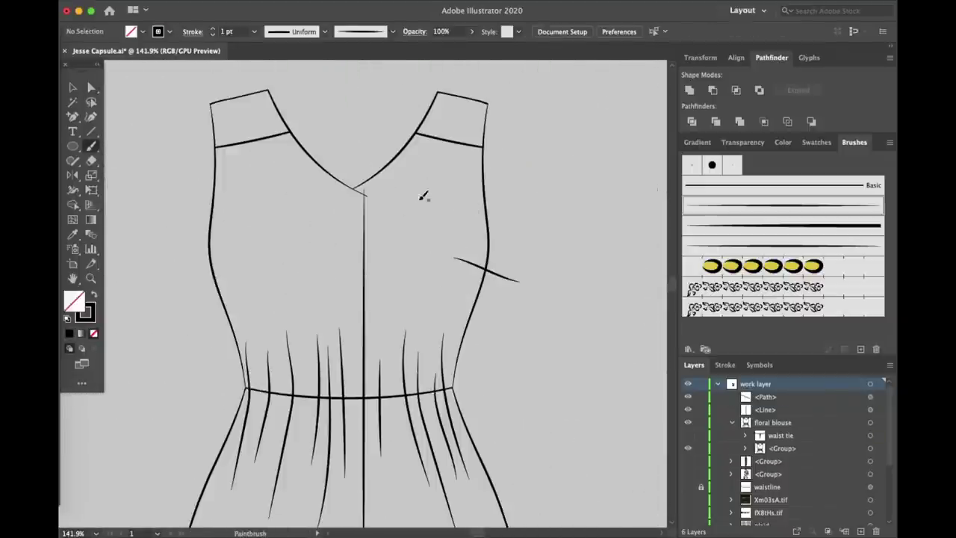
{"action": "left_click", "coordinate": [315, 303]}
{"action": "scroll", "coordinate": [314, 303], "scroll_direction": "up", "scroll_amount": 2}
{"action": "key", "text": "b"}
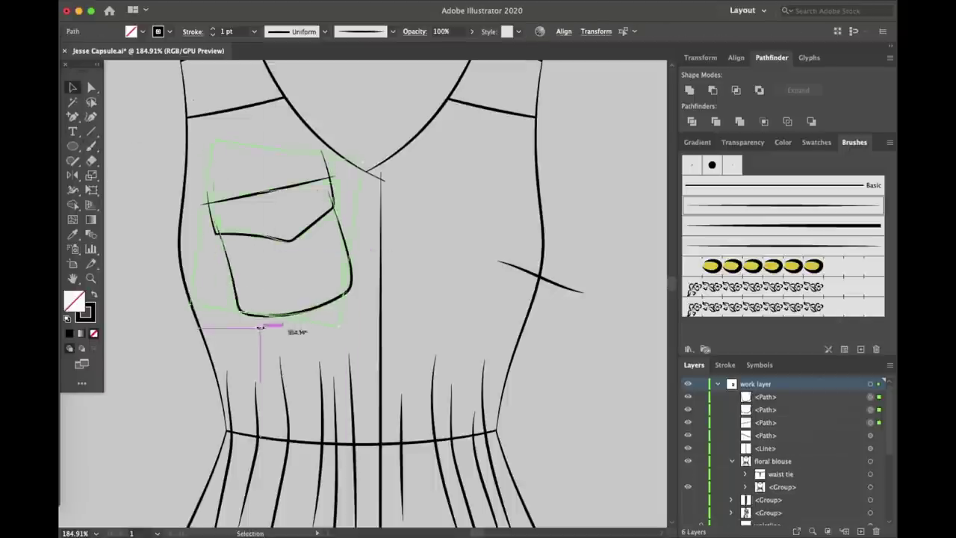
{"action": "left_click_drag", "start_coordinate": [260, 327], "coordinate": [245, 292]}
{"action": "left_click", "coordinate": [292, 321]}
{"action": "key", "text": "b"}
{"action": "key", "text": "v"}
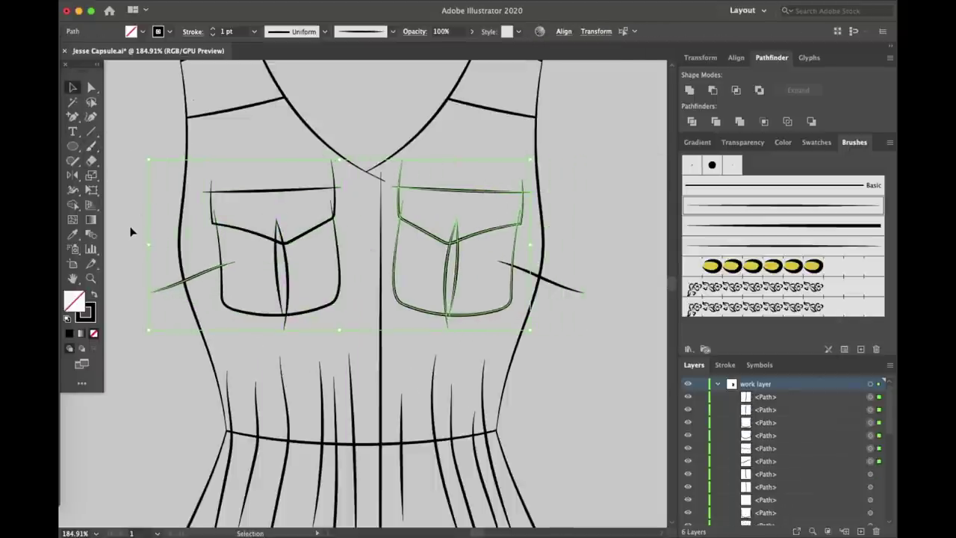
{"action": "left_click", "coordinate": [128, 246]}
Step: Reshape the button loop and blend button copies down the placket with set spacing
{"action": "scroll", "coordinate": [368, 171], "scroll_direction": "up", "scroll_amount": 10}
{"action": "key", "text": "a"}
{"action": "left_click", "coordinate": [367, 171]}
{"action": "left_click_drag", "start_coordinate": [274, 215], "coordinate": [275, 216]}
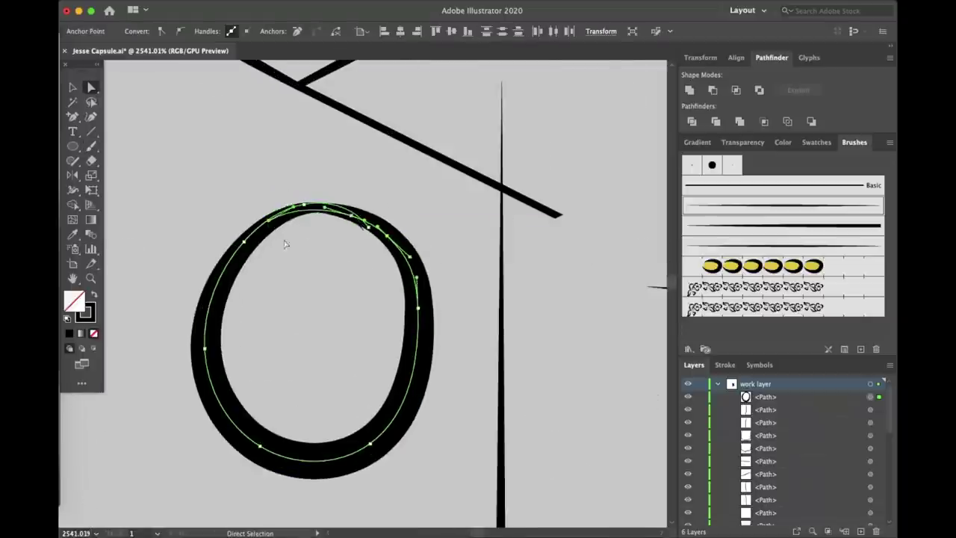
{"action": "scroll", "coordinate": [275, 217], "scroll_direction": "down", "scroll_amount": 12}
{"action": "key", "text": "v"}
{"action": "key", "text": "alt+ctrl+b"}
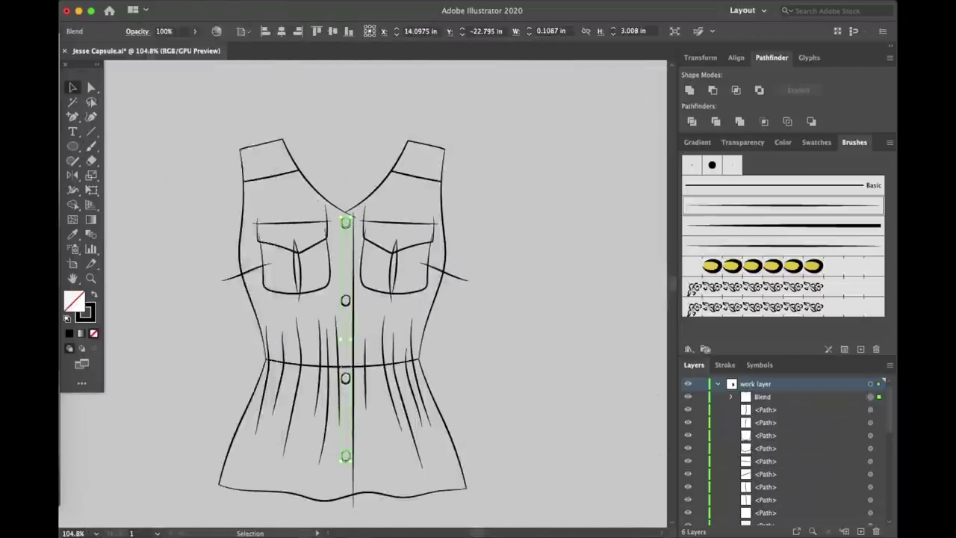
{"action": "left_click", "coordinate": [265, 35]}
{"action": "key", "text": "Return"}
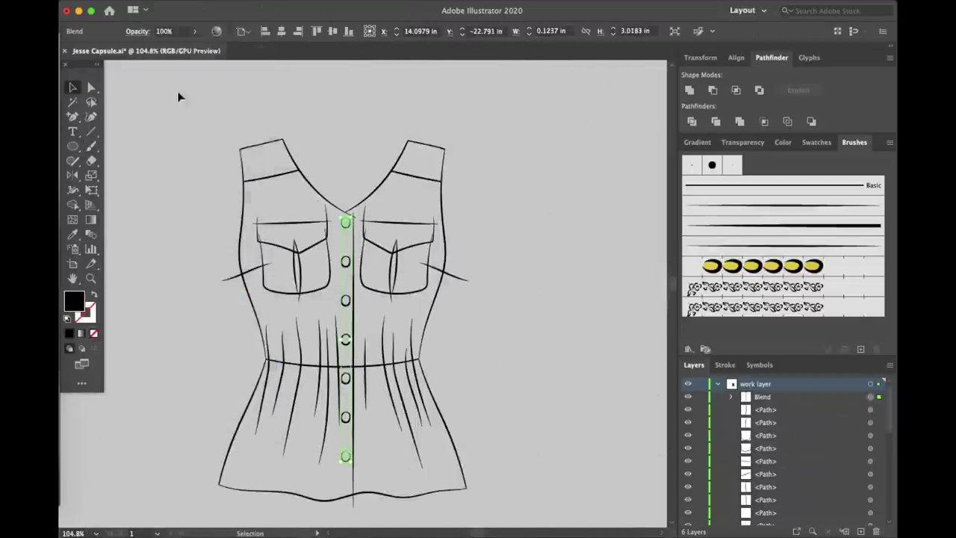
{"action": "scroll", "coordinate": [330, 230], "scroll_direction": "up", "scroll_amount": 5}
{"action": "key", "text": "a"}
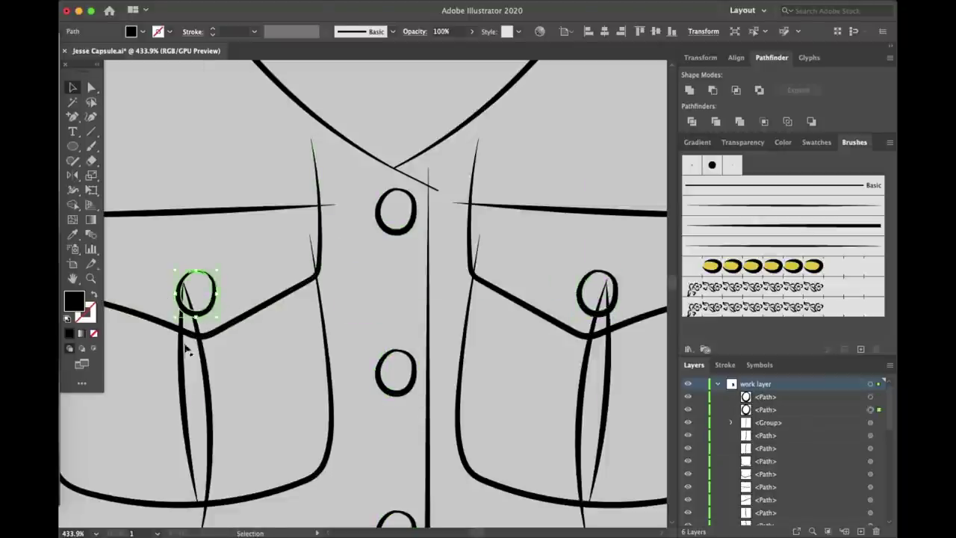
Step: Group the pocket pieces and select the entire pocketed shirt
{"action": "key", "text": "ctrl+0"}
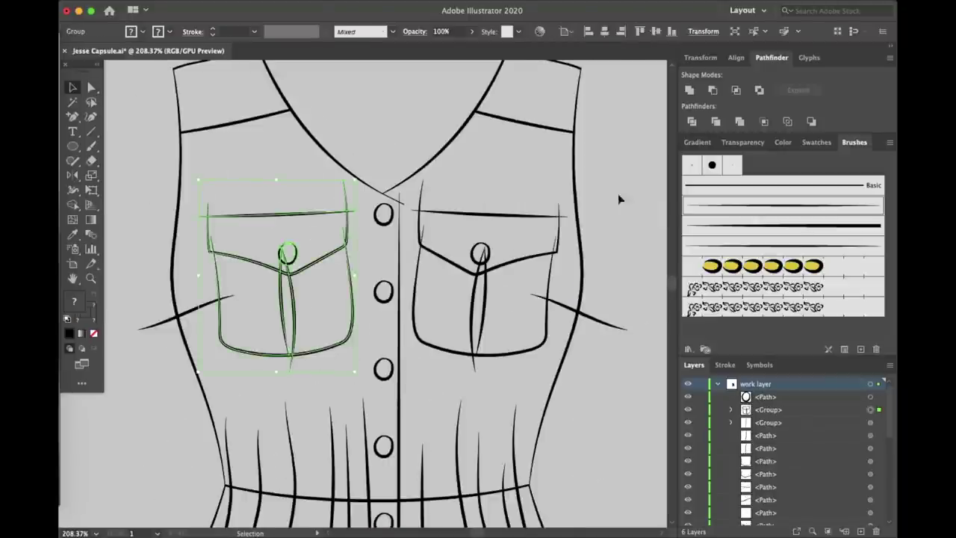
{"action": "left_click", "coordinate": [485, 222]}
{"action": "left_click", "coordinate": [280, 213], "text": "shift"}
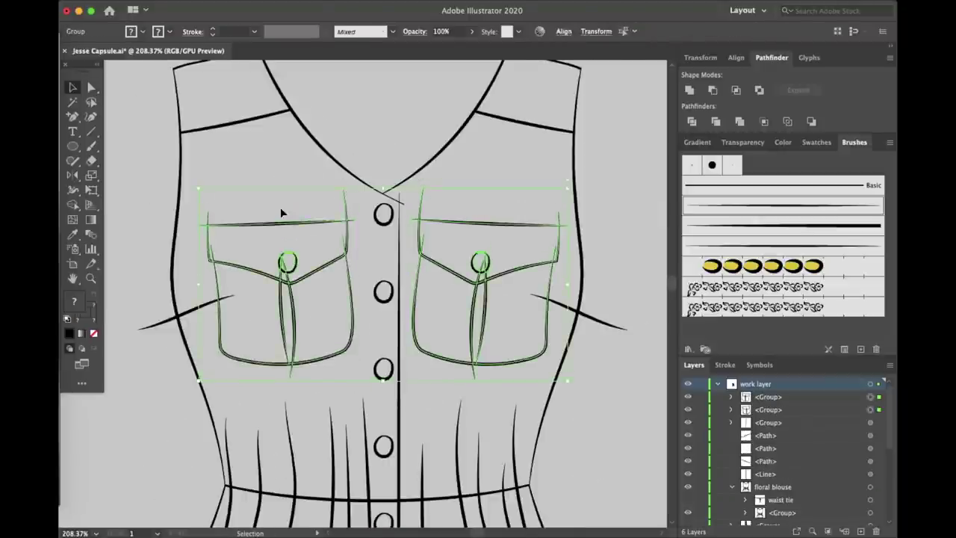
{"action": "left_click", "coordinate": [280, 213], "text": "shift"}
{"action": "left_click", "coordinate": [288, 177]}
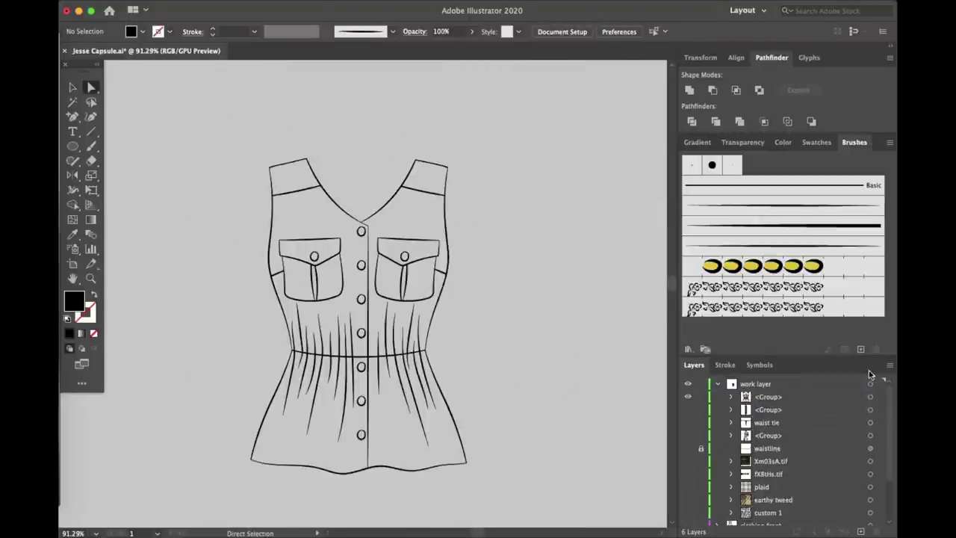
{"action": "key", "text": "ctrl+a"}
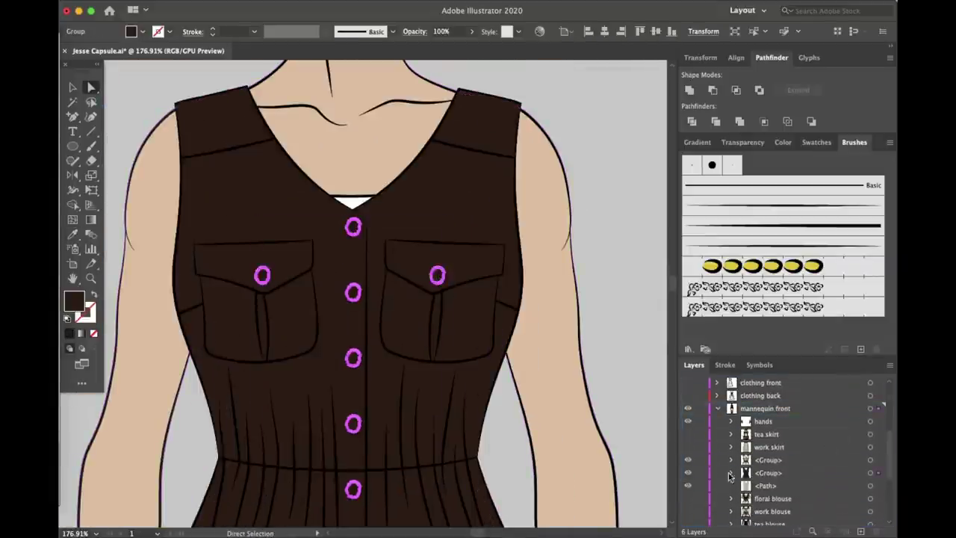
Step: Rename the shirt's layer to 'pocketed shirt' in the Layers panel
{"action": "scroll", "coordinate": [784, 456], "scroll_direction": "up", "scroll_amount": 5}
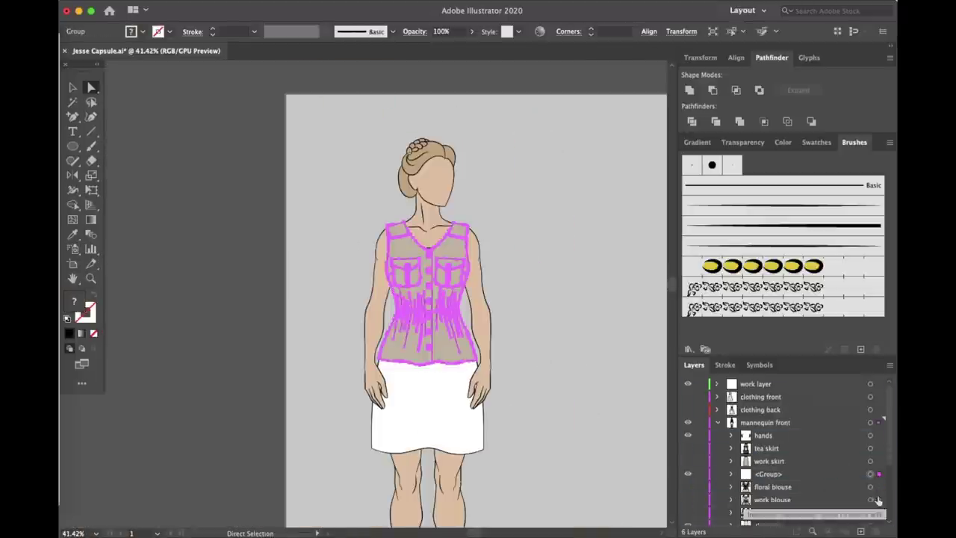
{"action": "double_click", "coordinate": [777, 473]}
{"action": "key", "text": "Tab"}
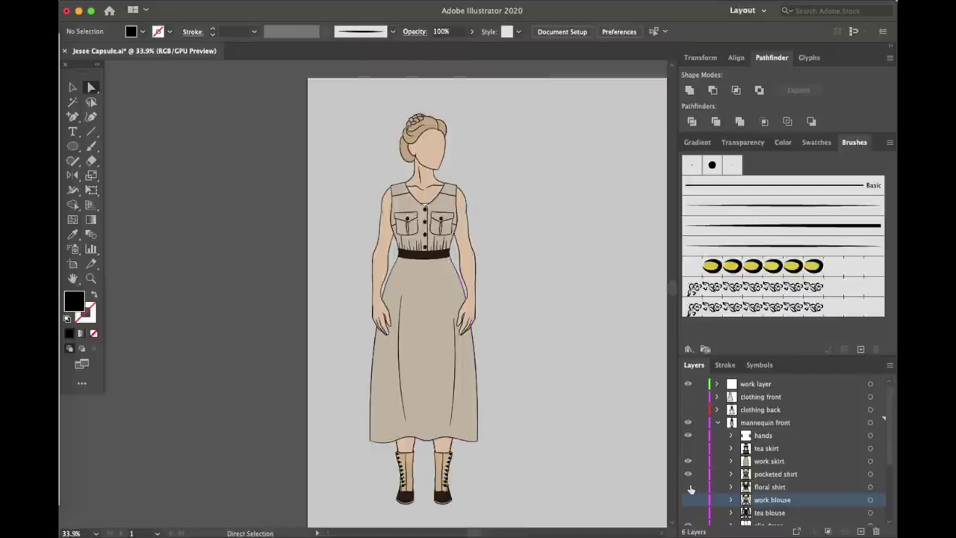
{"action": "left_click", "coordinate": [688, 486]}
{"action": "left_click", "coordinate": [687, 487]}
{"action": "left_click", "coordinate": [687, 448]}
{"action": "left_click", "coordinate": [687, 448]}
{"action": "left_click", "coordinate": [688, 474]}
{"action": "left_click", "coordinate": [688, 500]}
{"action": "left_click", "coordinate": [688, 460]}
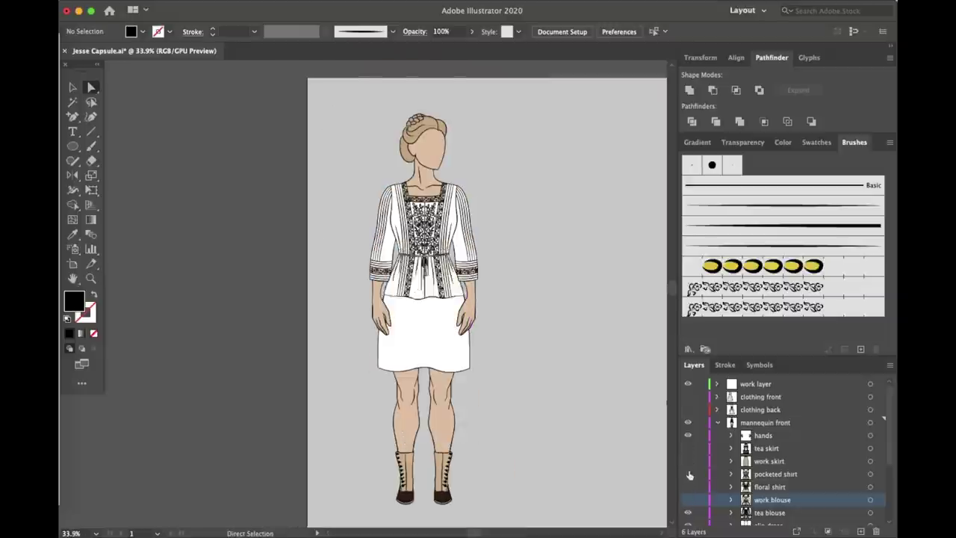
{"action": "left_click", "coordinate": [688, 486]}
{"action": "left_click", "coordinate": [688, 499]}
{"action": "left_click", "coordinate": [690, 514]}
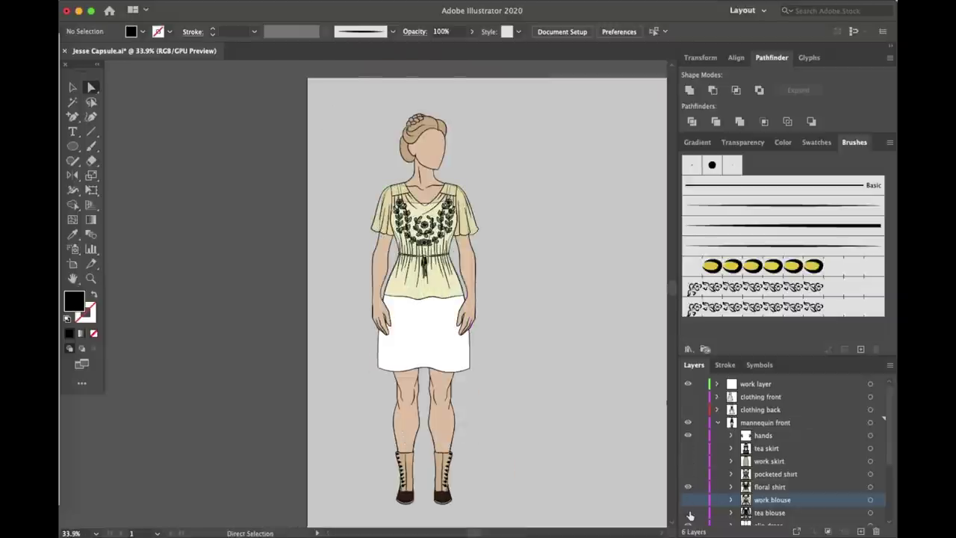
{"action": "left_click", "coordinate": [688, 474]}
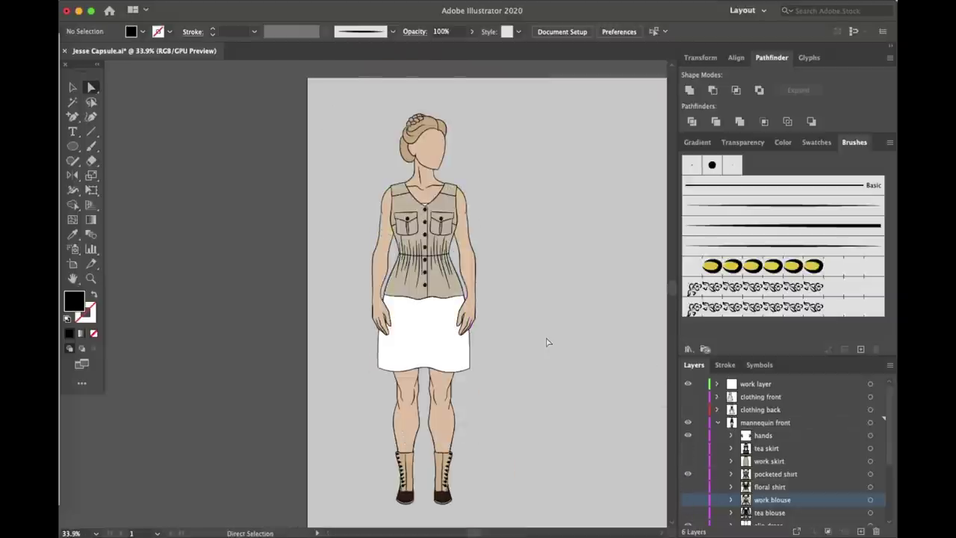
{"action": "left_click", "coordinate": [688, 461]}
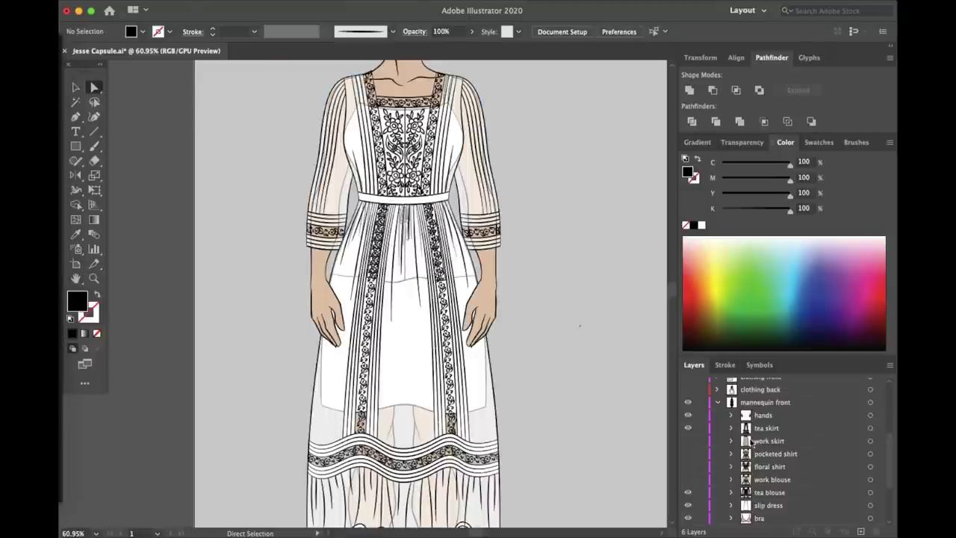
Step: Select the tea skirt artwork and delete its translucent 65% opacity overlay group
{"action": "left_click", "coordinate": [752, 441]}
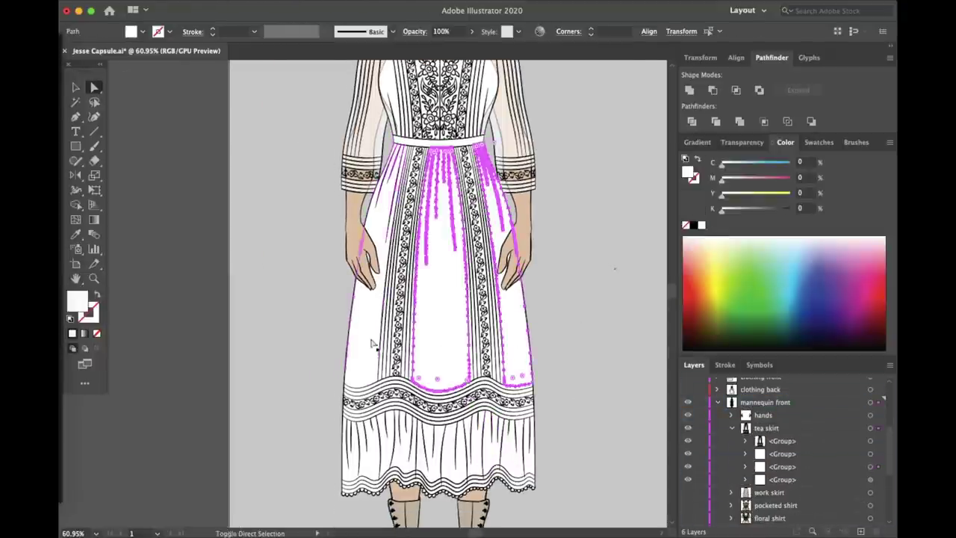
{"action": "scroll", "coordinate": [889, 400], "scroll_direction": "up", "scroll_amount": 10}
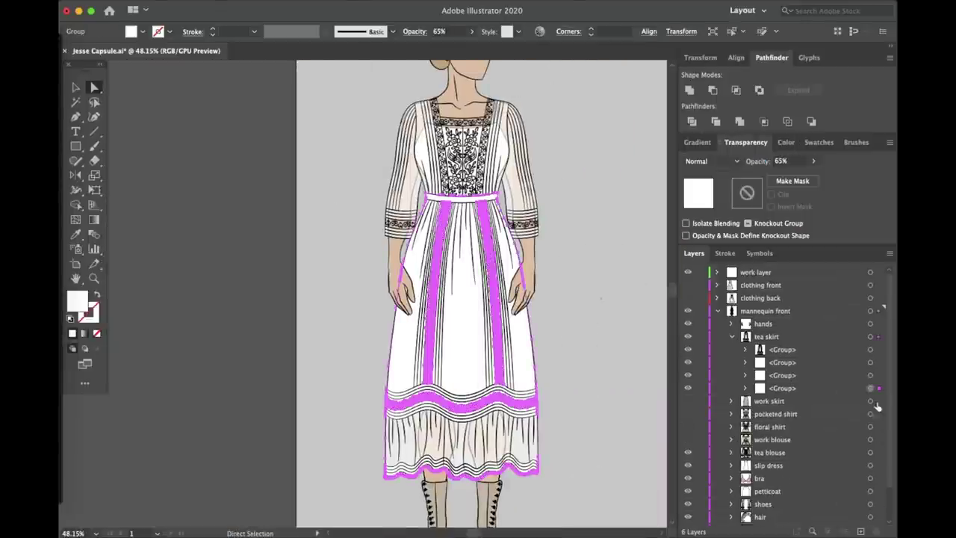
{"action": "key", "text": "Delete"}
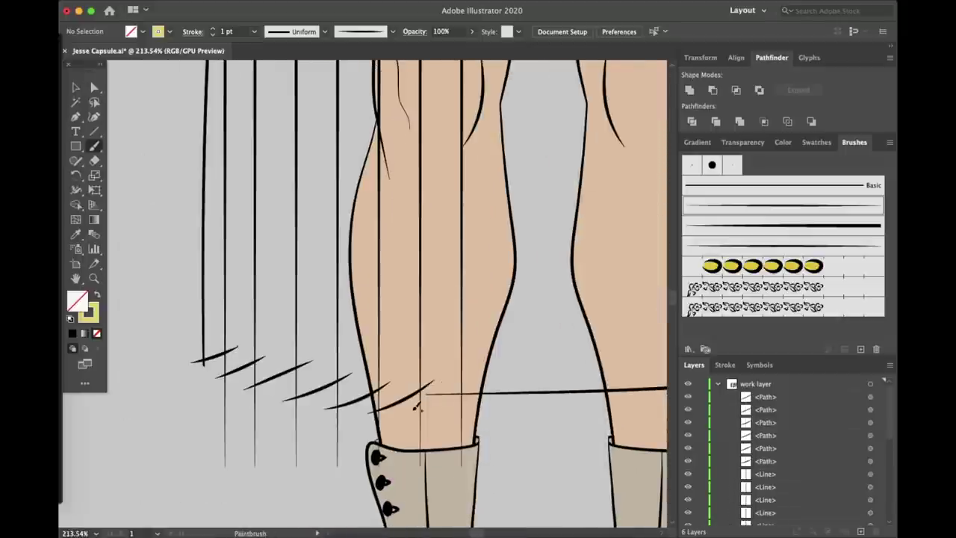
Step: Deselect the hem stroke and marquee-select all the kilt construction lines
{"action": "key", "text": "ctrl+shift+a"}
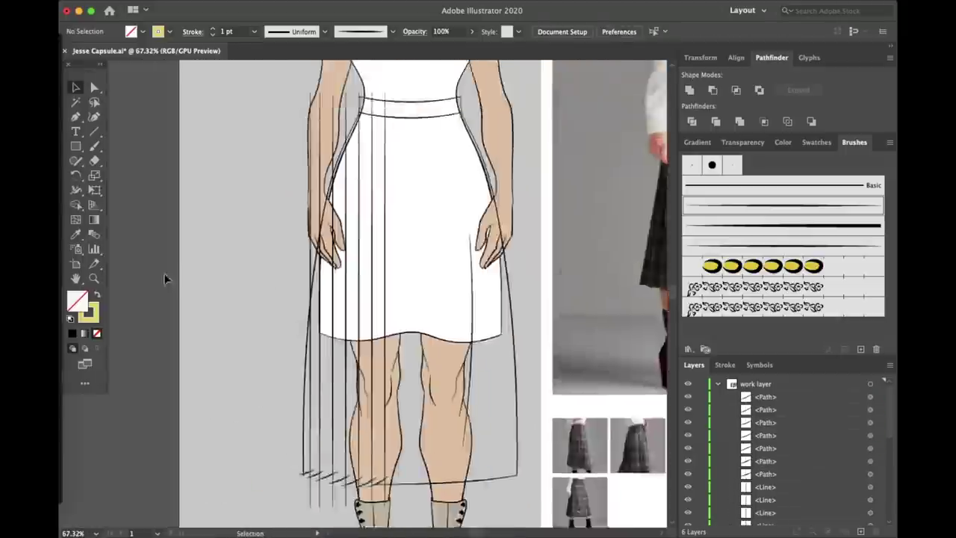
{"action": "scroll", "coordinate": [268, 168], "scroll_direction": "down", "scroll_amount": 5}
{"action": "left_click_drag", "start_coordinate": [390, 381], "coordinate": [216, 132]}
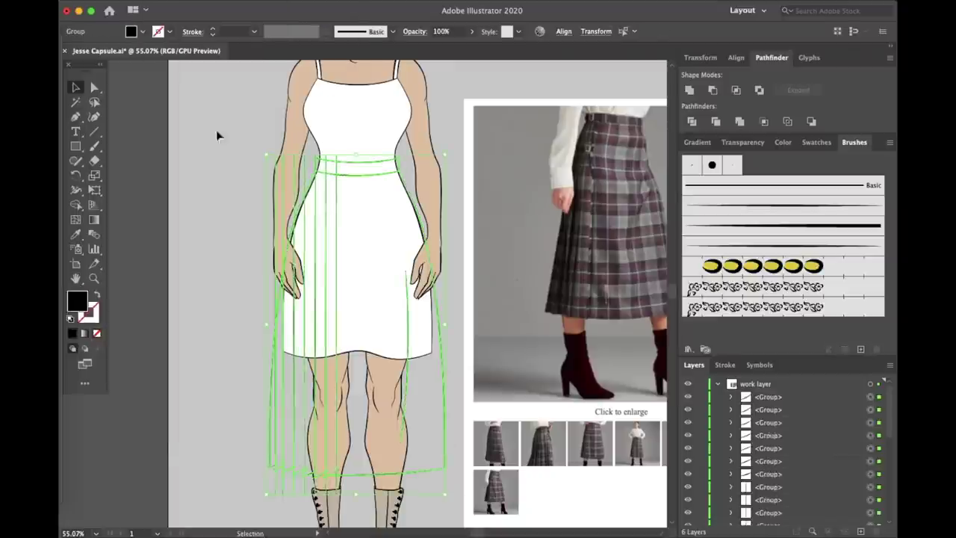
{"action": "scroll", "coordinate": [402, 346], "scroll_direction": "up", "scroll_amount": 10}
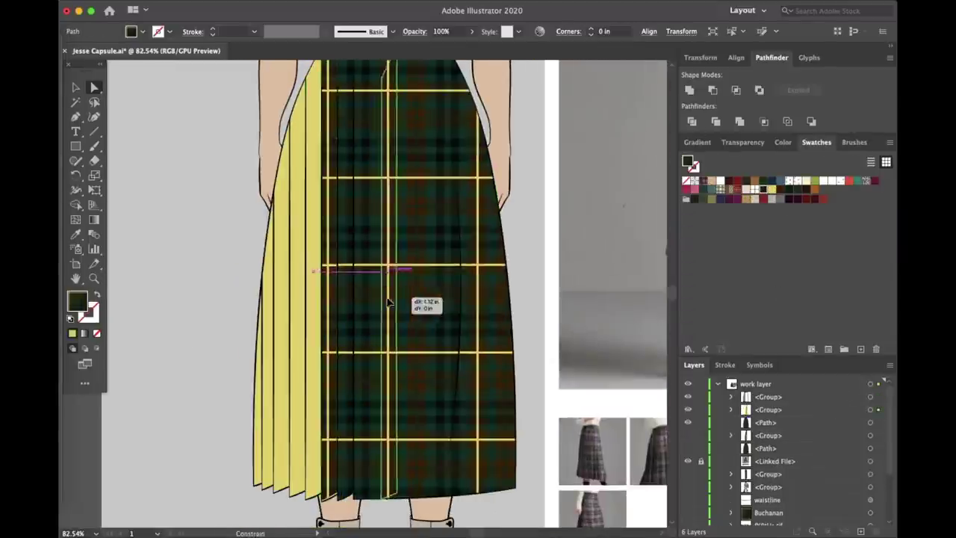
Step: Slide the tartan plaid panel so it lines up over the yellow pleats
{"action": "left_click_drag", "start_coordinate": [299, 321], "coordinate": [308, 320]}
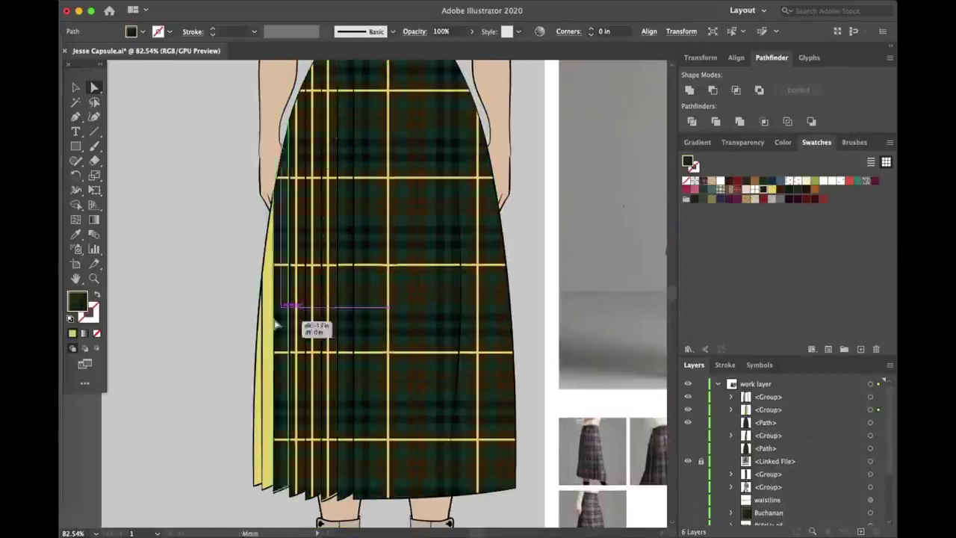
{"action": "left_click_drag", "start_coordinate": [387, 412], "coordinate": [384, 415]}
{"action": "scroll", "coordinate": [306, 523], "scroll_direction": "up", "scroll_amount": 10}
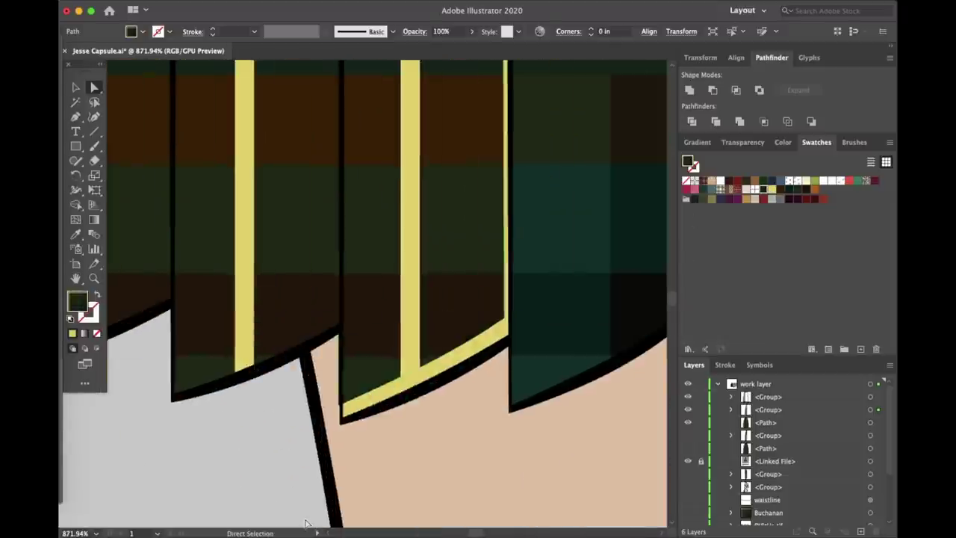
{"action": "scroll", "coordinate": [474, 301], "scroll_direction": "down", "scroll_amount": 10}
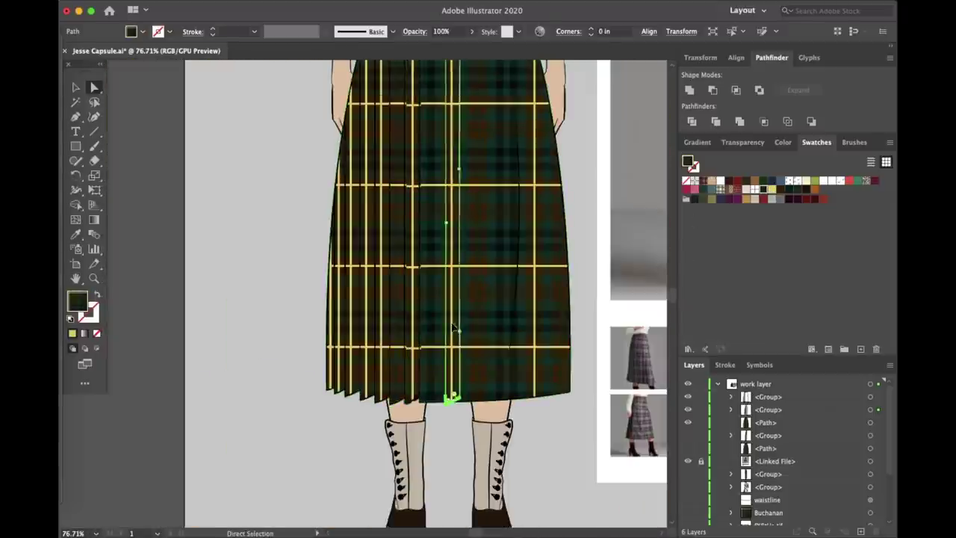
{"action": "scroll", "coordinate": [452, 326], "scroll_direction": "up", "scroll_amount": 10}
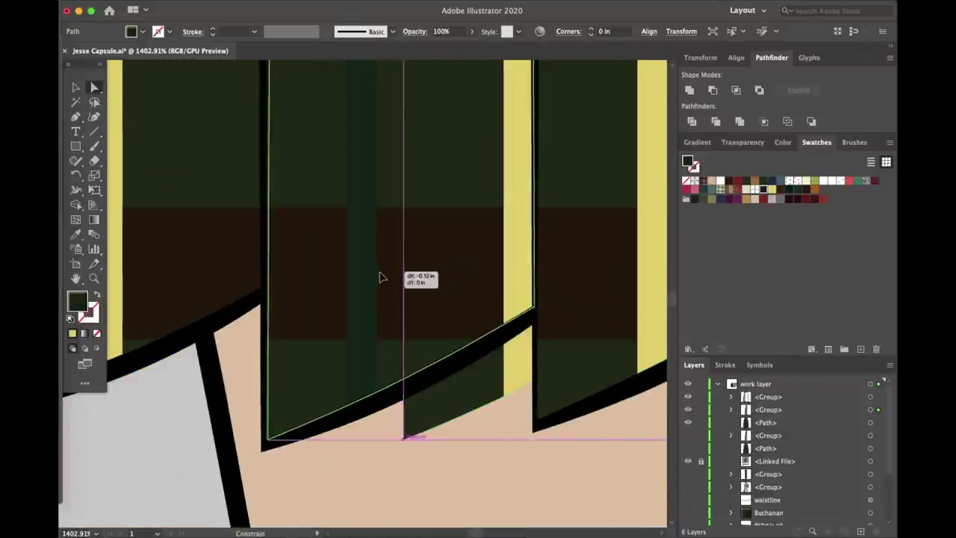
{"action": "scroll", "coordinate": [380, 273], "scroll_direction": "up", "scroll_amount": 5}
{"action": "scroll", "coordinate": [401, 256], "scroll_direction": "down", "scroll_amount": 2}
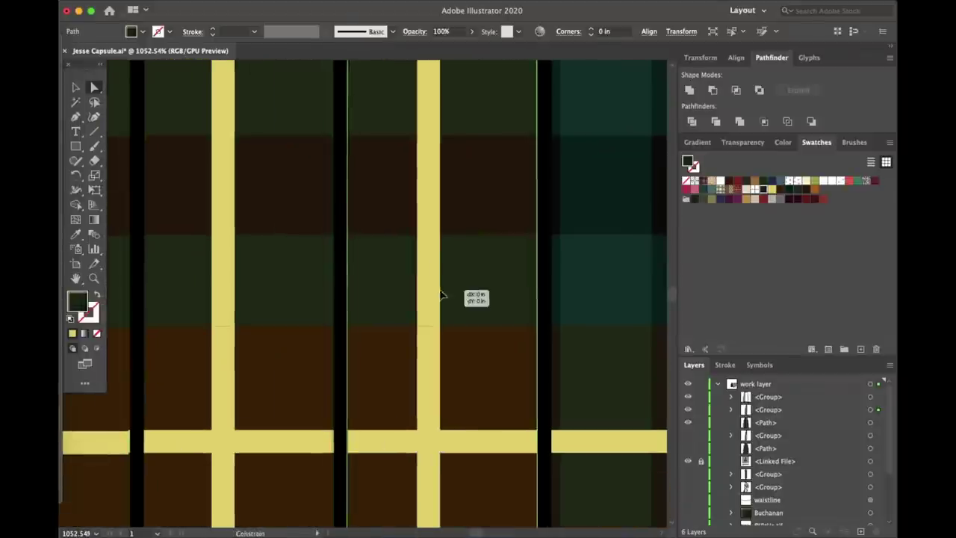
{"action": "scroll", "coordinate": [441, 296], "scroll_direction": "down", "scroll_amount": 3}
{"action": "scroll", "coordinate": [470, 244], "scroll_direction": "left", "scroll_amount": 10}
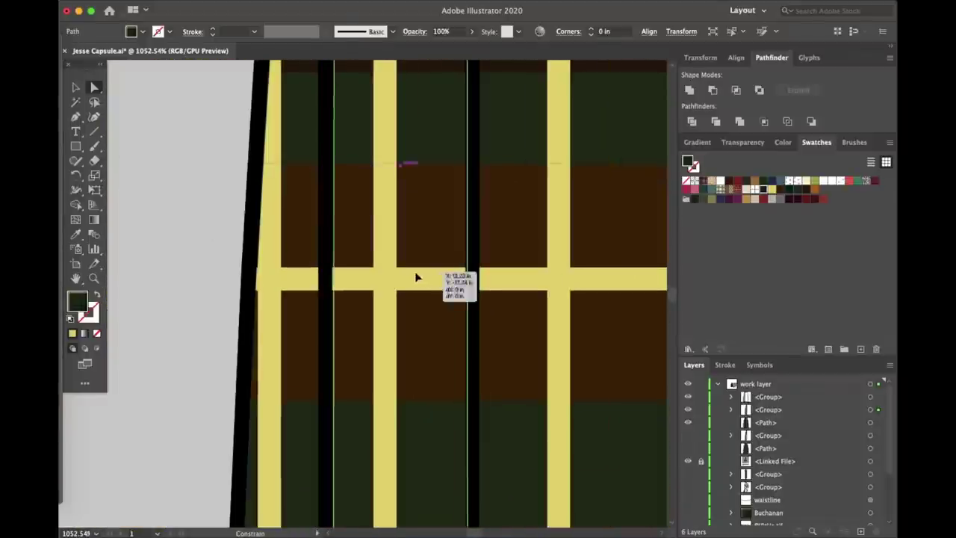
{"action": "left_click", "coordinate": [217, 218]}
Step: Select the brown belt in the mannequin layer
{"action": "scroll", "coordinate": [396, 299], "scroll_direction": "down", "scroll_amount": 15}
{"action": "scroll", "coordinate": [269, 198], "scroll_direction": "up", "scroll_amount": 4}
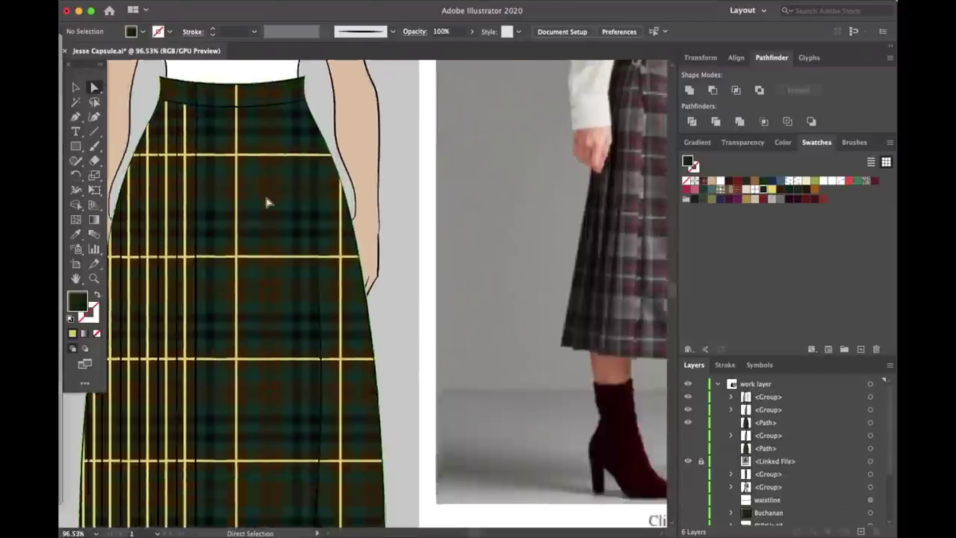
{"action": "scroll", "coordinate": [269, 201], "scroll_direction": "down", "scroll_amount": 3}
{"action": "scroll", "coordinate": [333, 182], "scroll_direction": "up", "scroll_amount": 6}
{"action": "scroll", "coordinate": [777, 448], "scroll_direction": "down", "scroll_amount": 3}
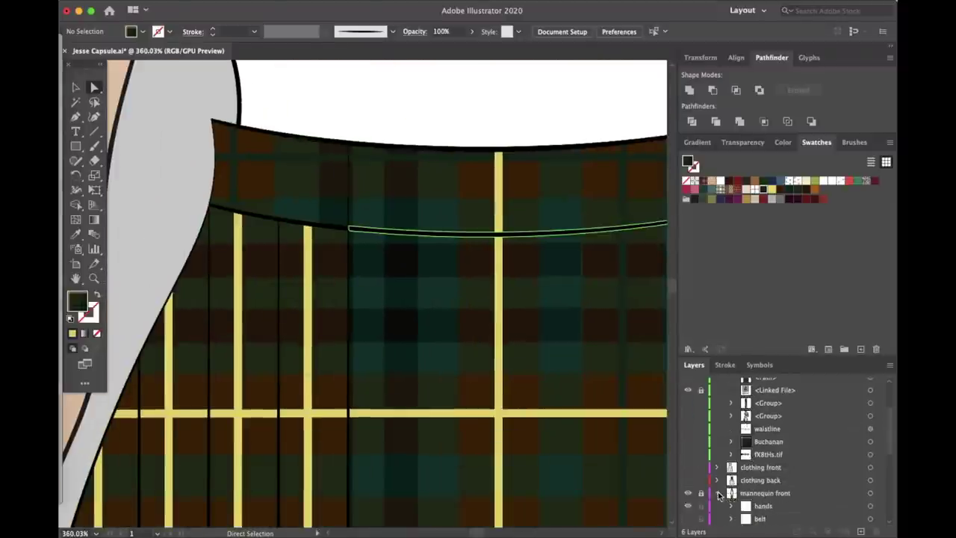
{"action": "left_click", "coordinate": [687, 454]}
Step: Move the belt strap into the working layer and brush a pointed tip onto its end, filled brown
{"action": "left_click_drag", "start_coordinate": [759, 454], "coordinate": [754, 396]}
{"action": "scroll", "coordinate": [292, 320], "scroll_direction": "down", "scroll_amount": 2}
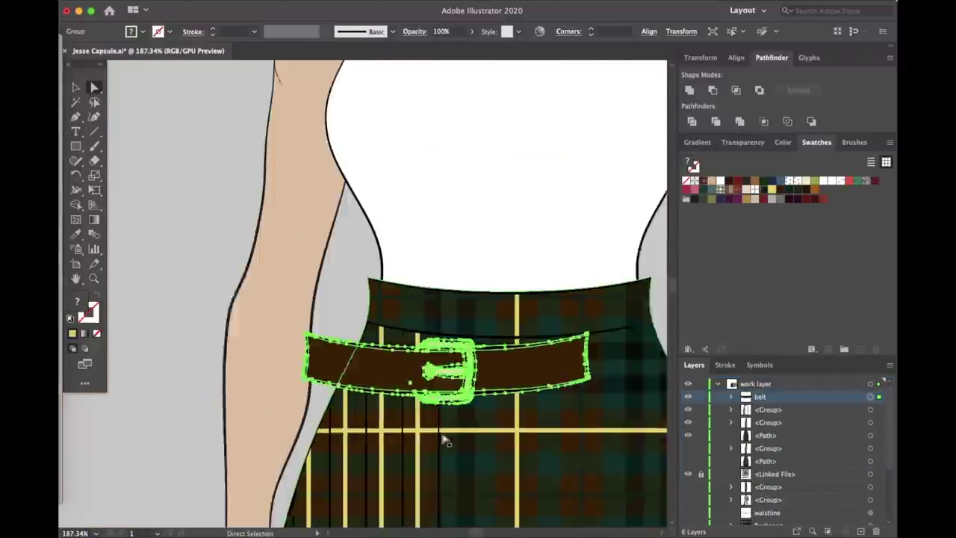
{"action": "scroll", "coordinate": [444, 438], "scroll_direction": "up", "scroll_amount": 4}
{"action": "left_click", "coordinate": [326, 356]}
{"action": "scroll", "coordinate": [422, 262], "scroll_direction": "up", "scroll_amount": 3}
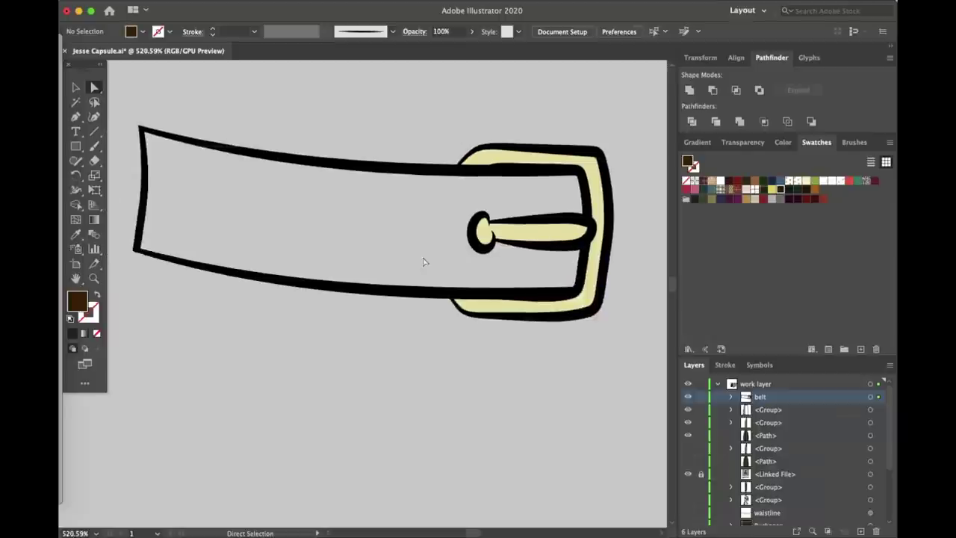
{"action": "key", "text": "b"}
{"action": "left_click_drag", "start_coordinate": [403, 150], "coordinate": [411, 314]}
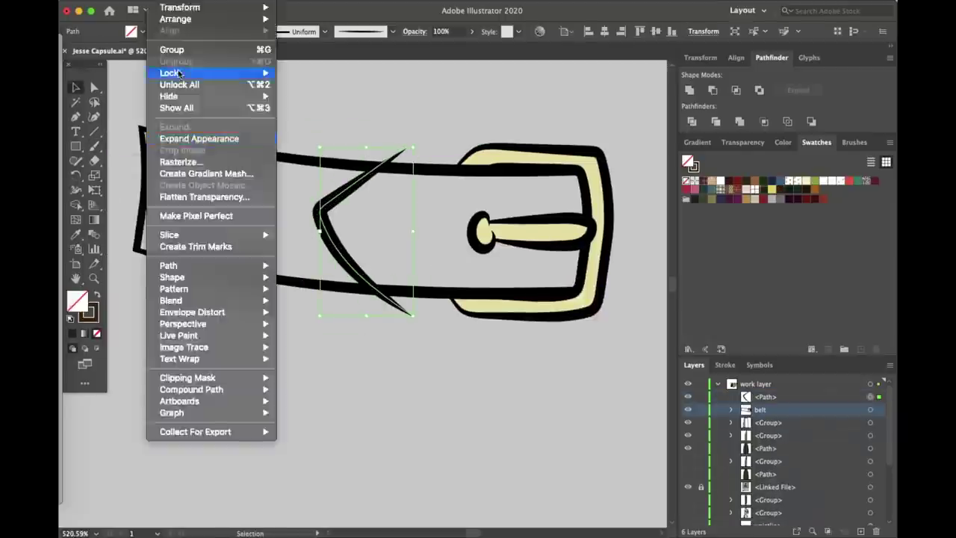
{"action": "left_click", "coordinate": [171, 47]}
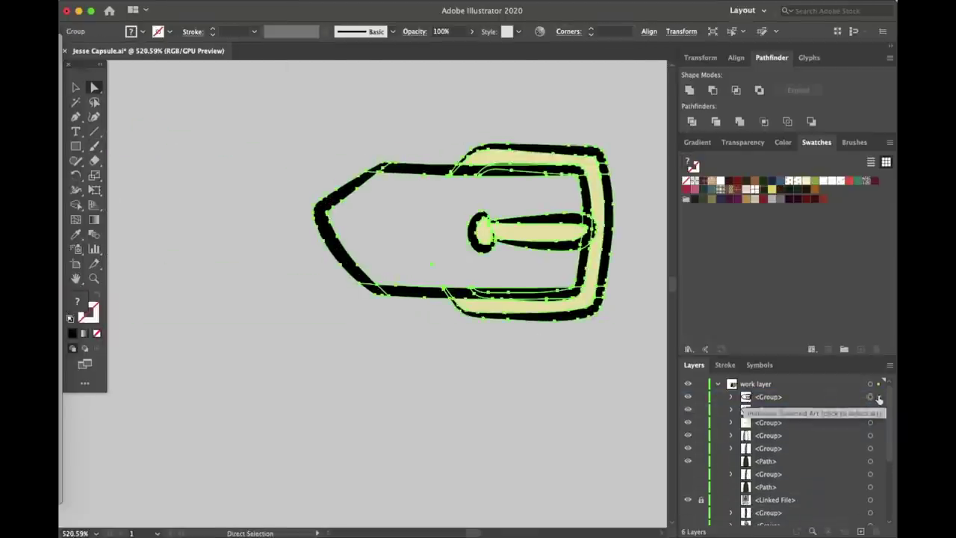
{"action": "left_click", "coordinate": [282, 223]}
{"action": "scroll", "coordinate": [283, 222], "scroll_direction": "down", "scroll_amount": 5}
{"action": "scroll", "coordinate": [282, 223], "scroll_direction": "up", "scroll_amount": 4}
Step: Expand the belt's brushed outlines and select all shapes sharing its fill and stroke
{"action": "left_click", "coordinate": [94, 145]}
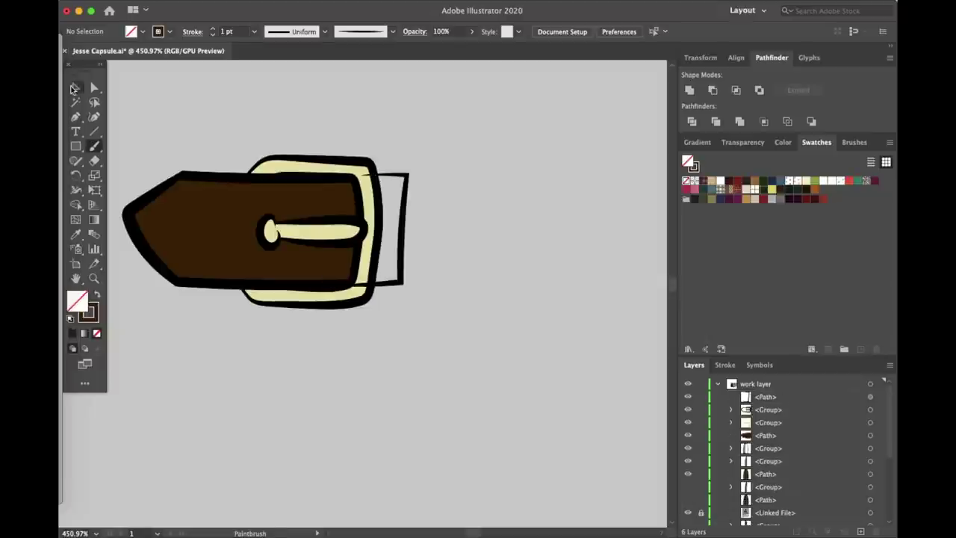
{"action": "left_click", "coordinate": [73, 88]}
{"action": "left_click", "coordinate": [153, 3]}
{"action": "left_click", "coordinate": [201, 139]}
{"action": "scroll", "coordinate": [351, 284], "scroll_direction": "up", "scroll_amount": 3}
{"action": "left_click", "coordinate": [94, 87]}
{"action": "left_click", "coordinate": [388, 283]}
{"action": "left_click", "coordinate": [232, 2]}
{"action": "mouse_move", "coordinate": [239, 103]}
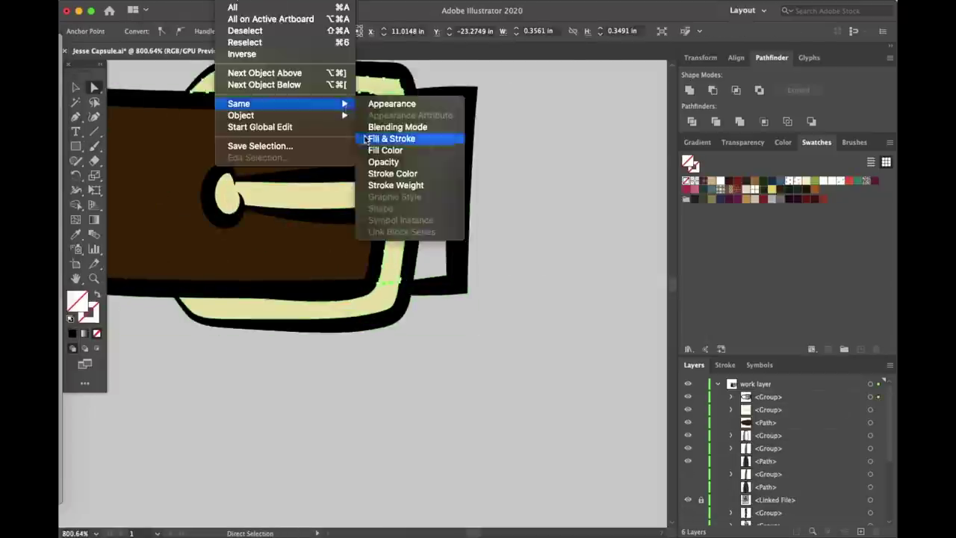
{"action": "left_click", "coordinate": [365, 139]}
{"action": "scroll", "coordinate": [366, 139], "scroll_direction": "down", "scroll_amount": 3}
{"action": "scroll", "coordinate": [579, 247], "scroll_direction": "down", "scroll_amount": 5}
Step: Rotate the buckle onto the belt and place a second buckle lower on the kilt
{"action": "left_click", "coordinate": [579, 246]}
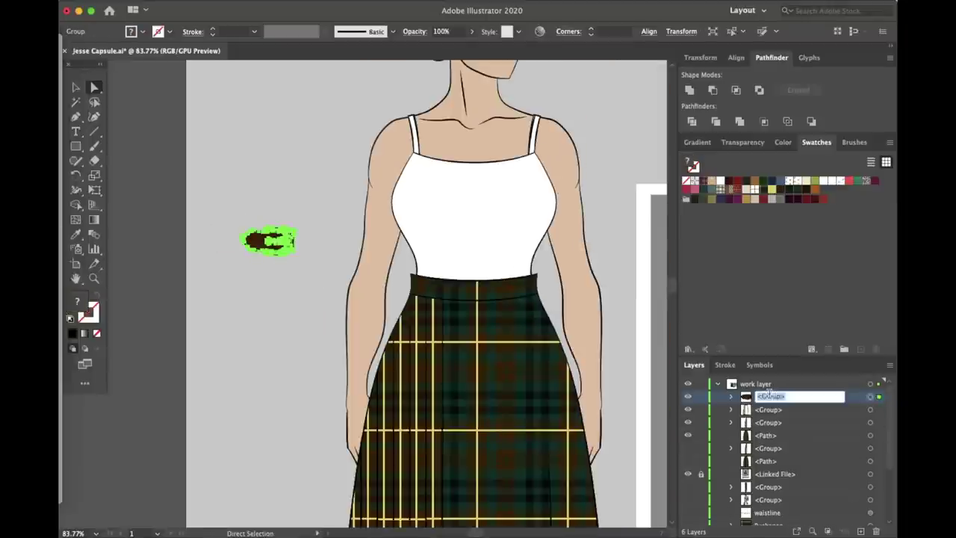
{"action": "scroll", "coordinate": [426, 284], "scroll_direction": "up", "scroll_amount": 5}
{"action": "left_click_drag", "start_coordinate": [419, 284], "coordinate": [502, 375]}
{"action": "scroll", "coordinate": [502, 375], "scroll_direction": "down", "scroll_amount": 5}
{"action": "left_click_drag", "start_coordinate": [438, 117], "coordinate": [438, 309]}
{"action": "scroll", "coordinate": [438, 309], "scroll_direction": "up", "scroll_amount": 4}
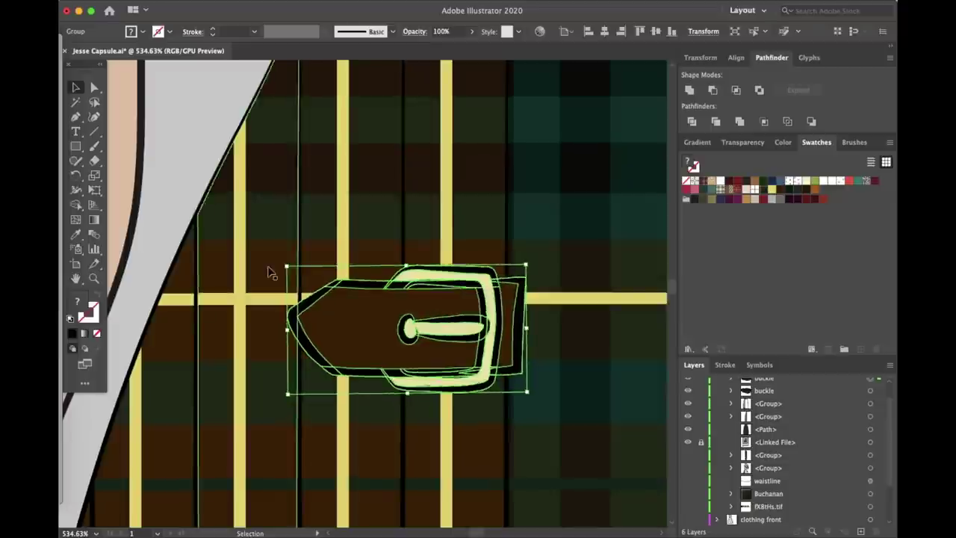
{"action": "scroll", "coordinate": [273, 274], "scroll_direction": "down", "scroll_amount": 5}
{"action": "left_click", "coordinate": [242, 239]}
{"action": "scroll", "coordinate": [243, 238], "scroll_direction": "up", "scroll_amount": 5}
{"action": "scroll", "coordinate": [243, 239], "scroll_direction": "down", "scroll_amount": 5}
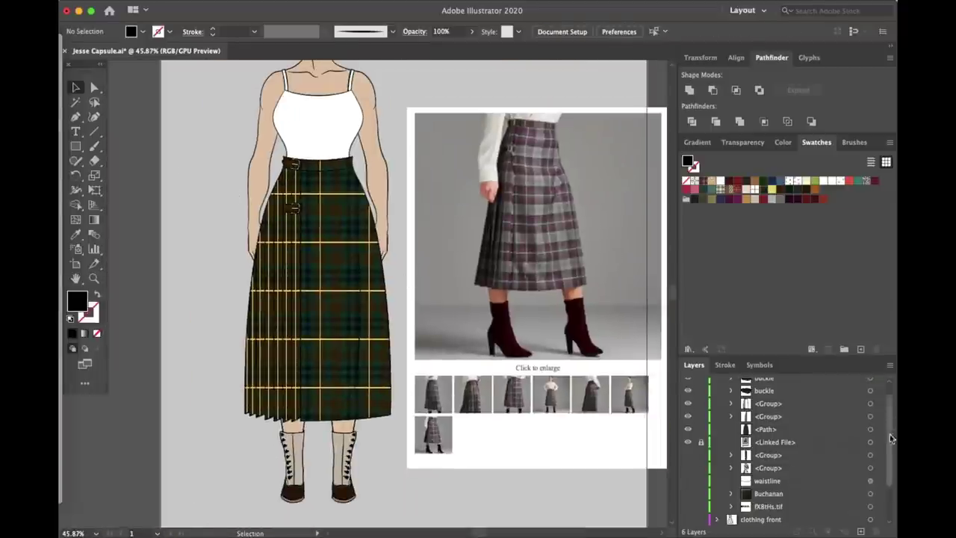
Step: Group the kilt, both buckles and its lines together as one group
{"action": "left_click_drag", "start_coordinate": [185, 169], "coordinate": [396, 336]}
{"action": "key", "text": "ctrl+g"}
{"action": "scroll", "coordinate": [209, 216], "scroll_direction": "down", "scroll_amount": 2}
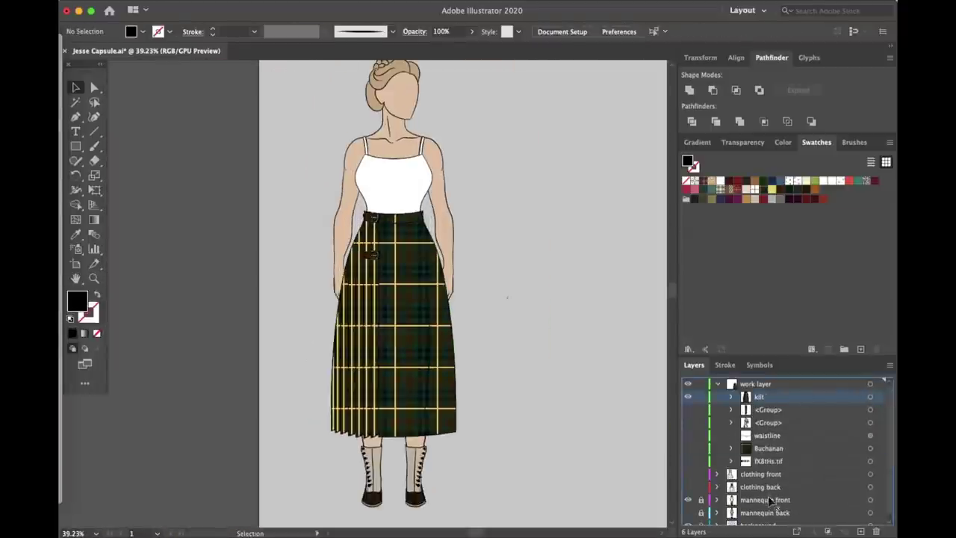
{"action": "scroll", "coordinate": [758, 478], "scroll_direction": "down", "scroll_amount": 5}
Step: Show the work blouse on the figure and check the lower buckle with Direct Selection
{"action": "left_click", "coordinate": [688, 423]}
{"action": "left_click", "coordinate": [688, 423]}
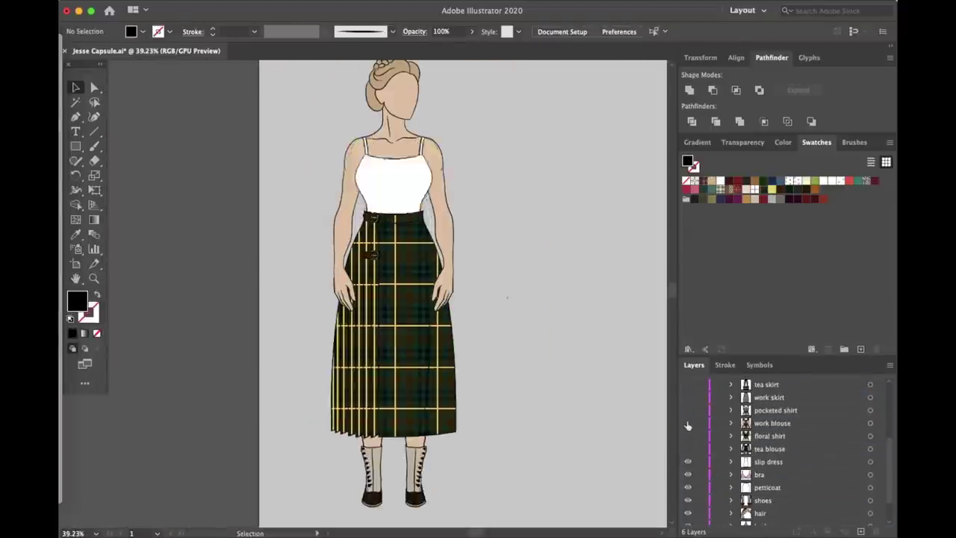
{"action": "left_click", "coordinate": [688, 422]}
{"action": "scroll", "coordinate": [465, 306], "scroll_direction": "up", "scroll_amount": 10}
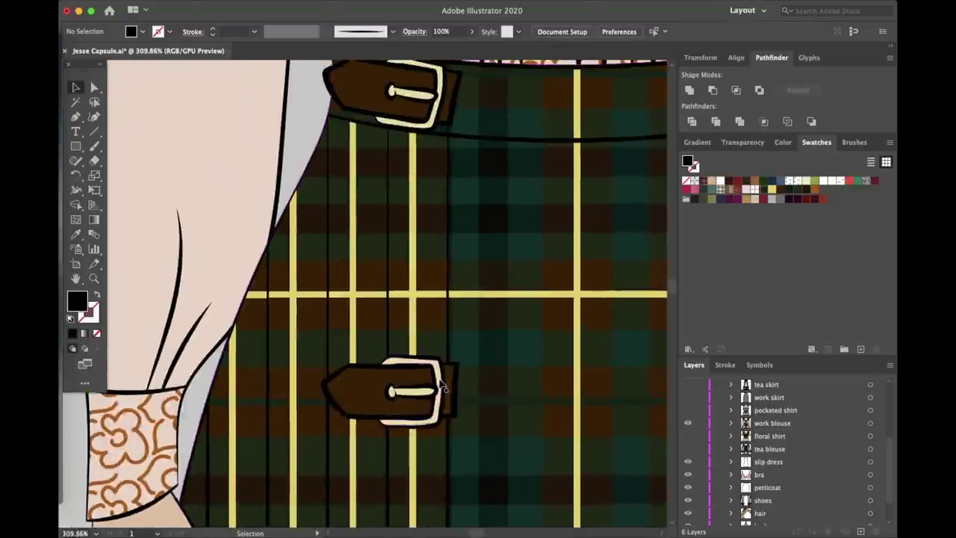
{"action": "key", "text": "a"}
{"action": "left_click", "coordinate": [364, 361]}
{"action": "left_click", "coordinate": [474, 202]}
{"action": "scroll", "coordinate": [171, 188], "scroll_direction": "down", "scroll_amount": 5}
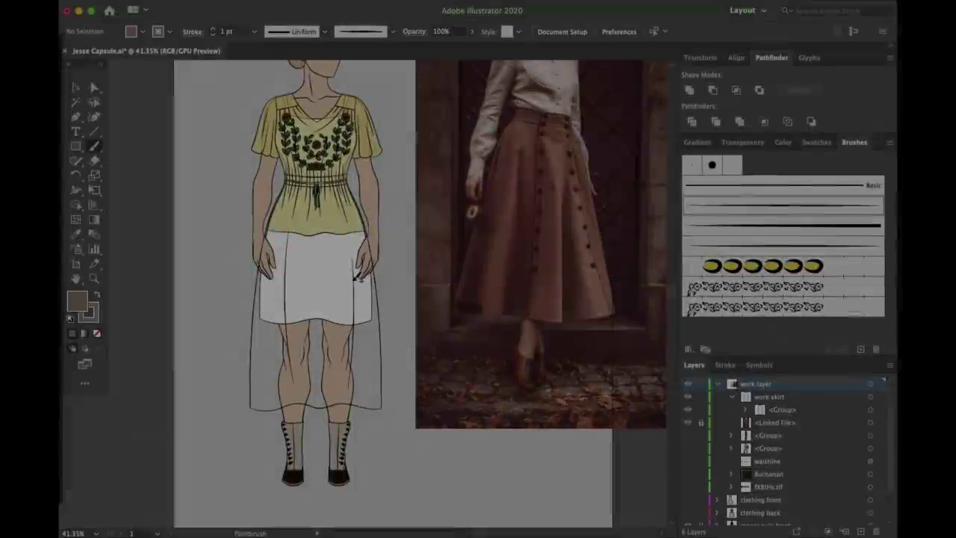
Step: Draw the skirt's curved right side and apply the Basic brush to the skirt lines
{"action": "left_click_drag", "start_coordinate": [372, 256], "coordinate": [414, 377]}
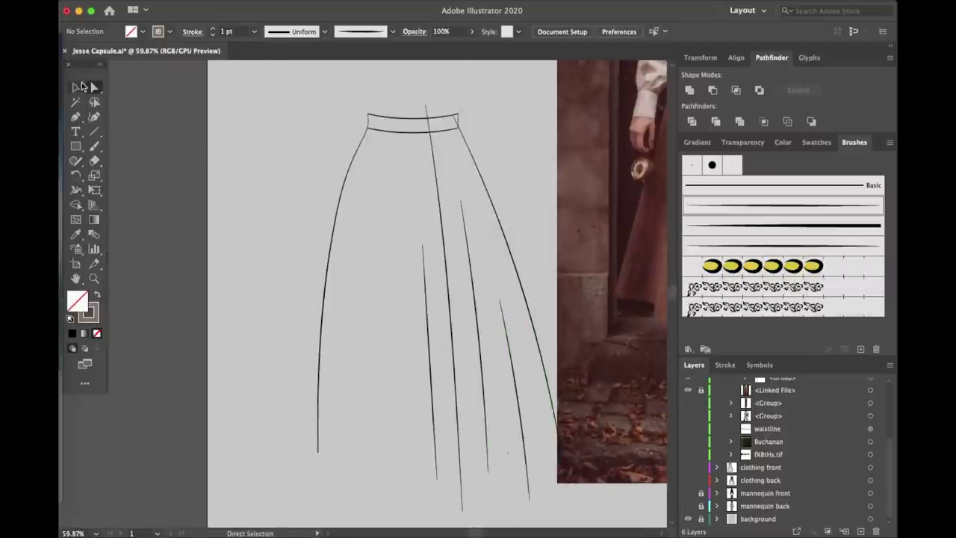
{"action": "left_click", "coordinate": [75, 86]}
{"action": "left_click", "coordinate": [500, 389]}
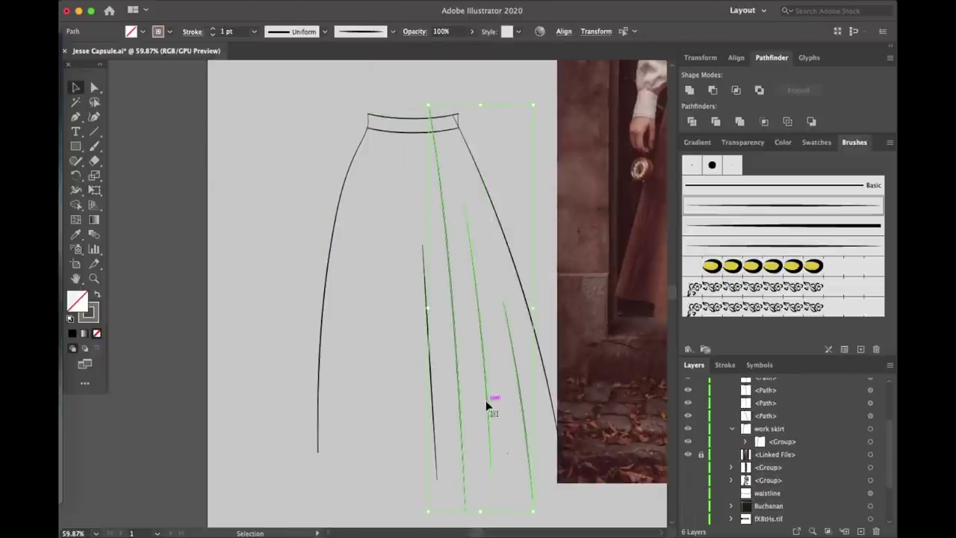
{"action": "left_click", "coordinate": [76, 86]}
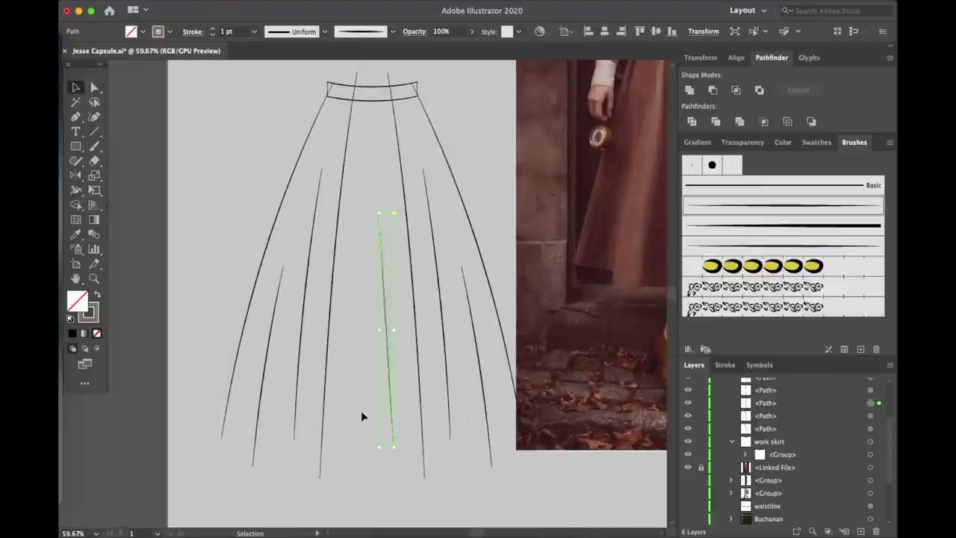
{"action": "left_click", "coordinate": [688, 493]}
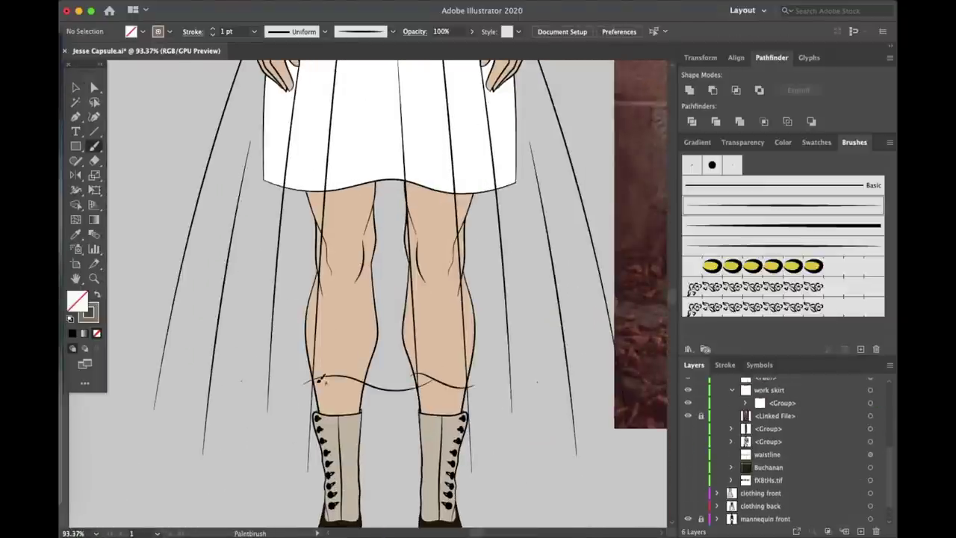
Step: Draw a wavy hem across the bottom of the skirt
{"action": "scroll", "coordinate": [269, 384], "scroll_direction": "up", "scroll_amount": 2}
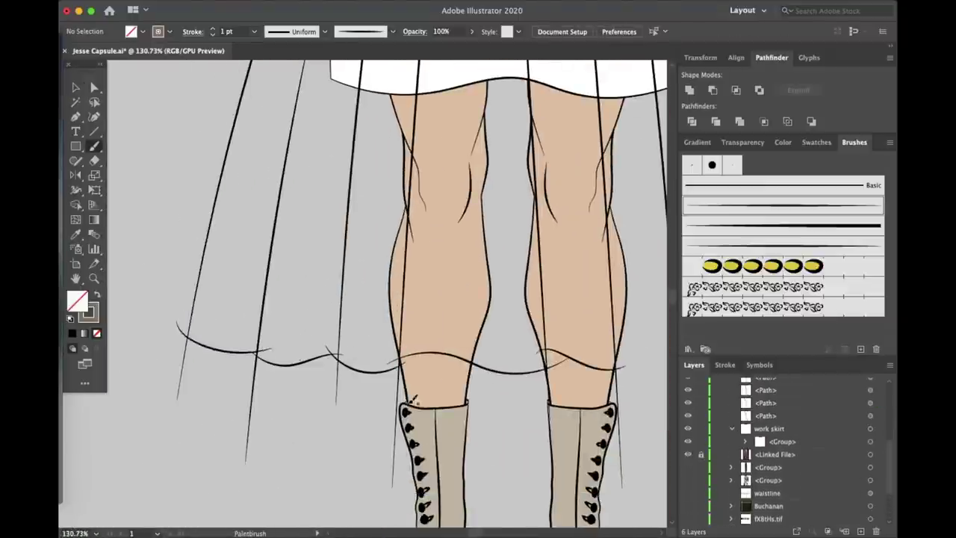
{"action": "scroll", "coordinate": [413, 400], "scroll_direction": "right", "scroll_amount": 5}
{"action": "left_click_drag", "start_coordinate": [463, 362], "coordinate": [553, 351]}
{"action": "scroll", "coordinate": [546, 360], "scroll_direction": "down", "scroll_amount": 5}
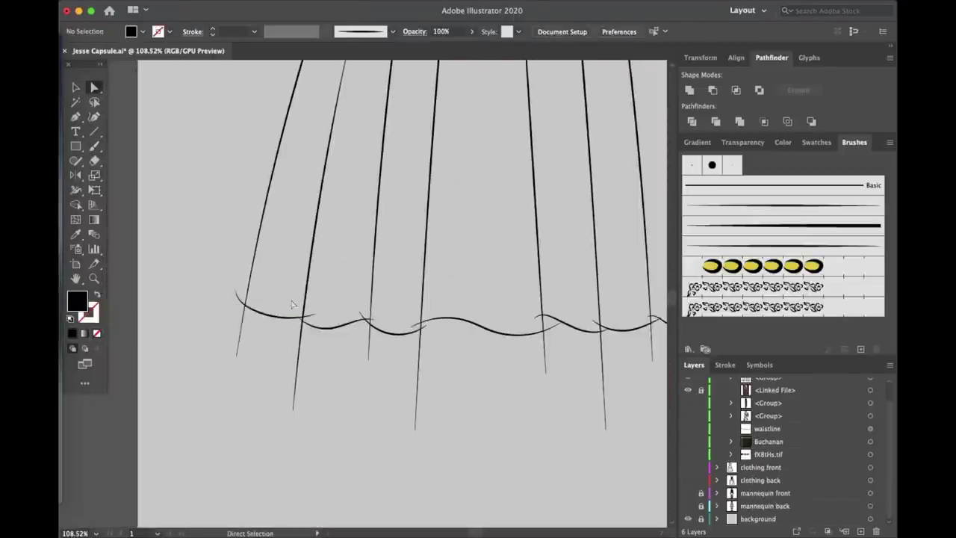
{"action": "scroll", "coordinate": [231, 258], "scroll_direction": "up", "scroll_amount": 5}
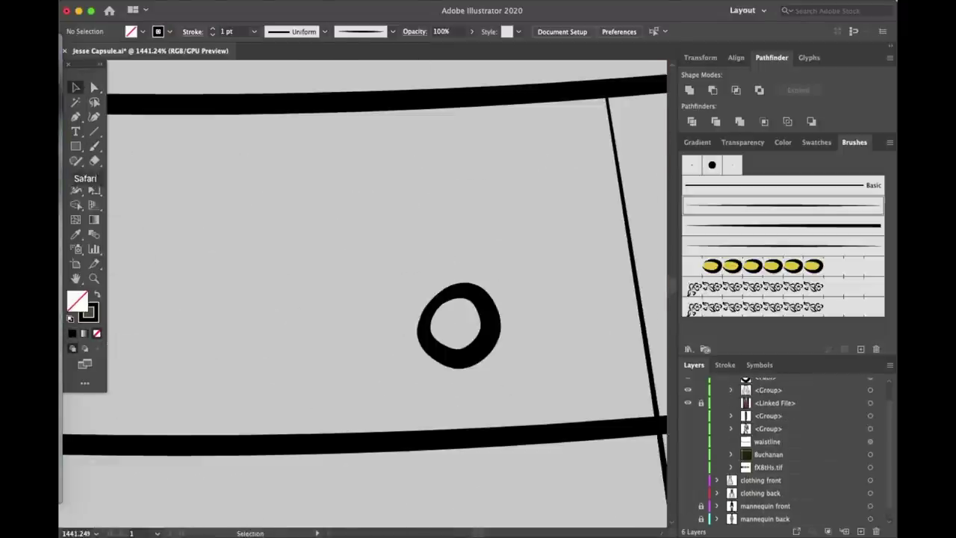
Step: Duplicate the round button above the first and blend them into a button row
{"action": "scroll", "coordinate": [433, 329], "scroll_direction": "down", "scroll_amount": 2}
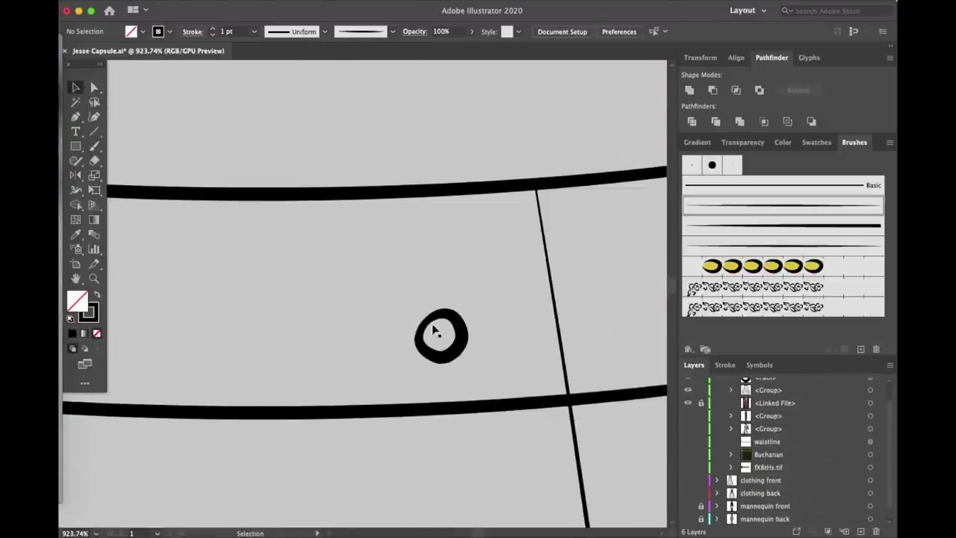
{"action": "left_click_drag", "start_coordinate": [527, 331], "coordinate": [528, 332]}
{"action": "left_click_drag", "start_coordinate": [537, 351], "coordinate": [532, 234]}
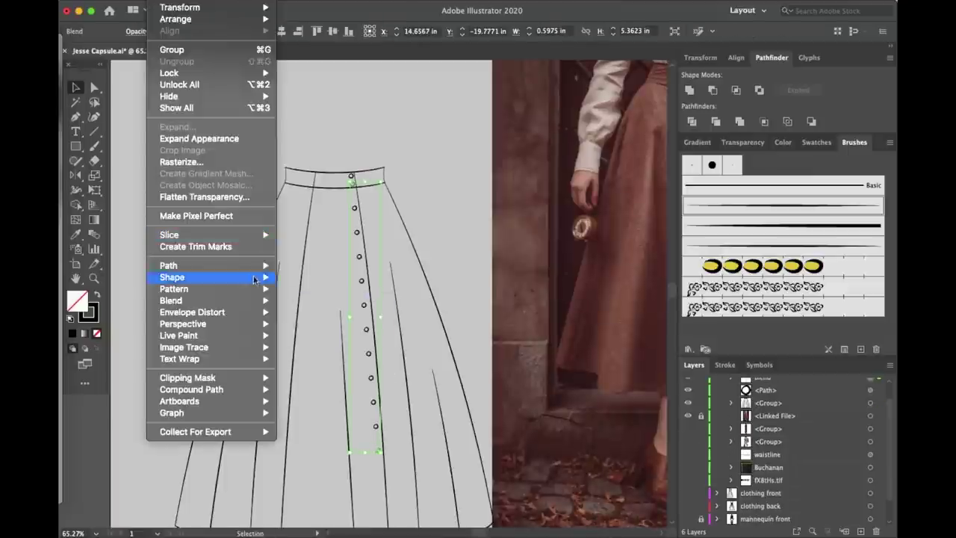
{"action": "left_click", "coordinate": [314, 329]}
{"action": "key", "text": "Return"}
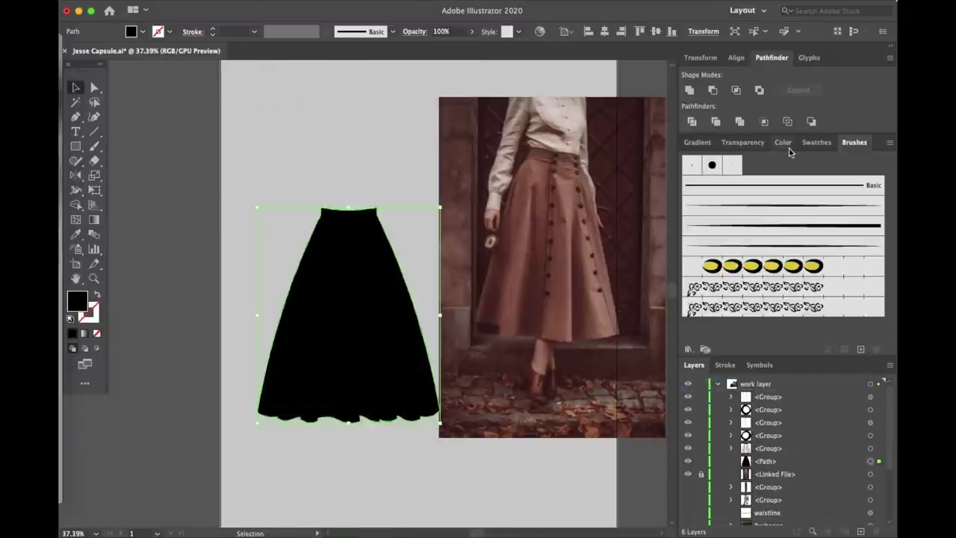
Step: Fill the skirt dark green and select the upper and lower buttons
{"action": "left_click", "coordinate": [816, 142]}
{"action": "left_click", "coordinate": [788, 189]}
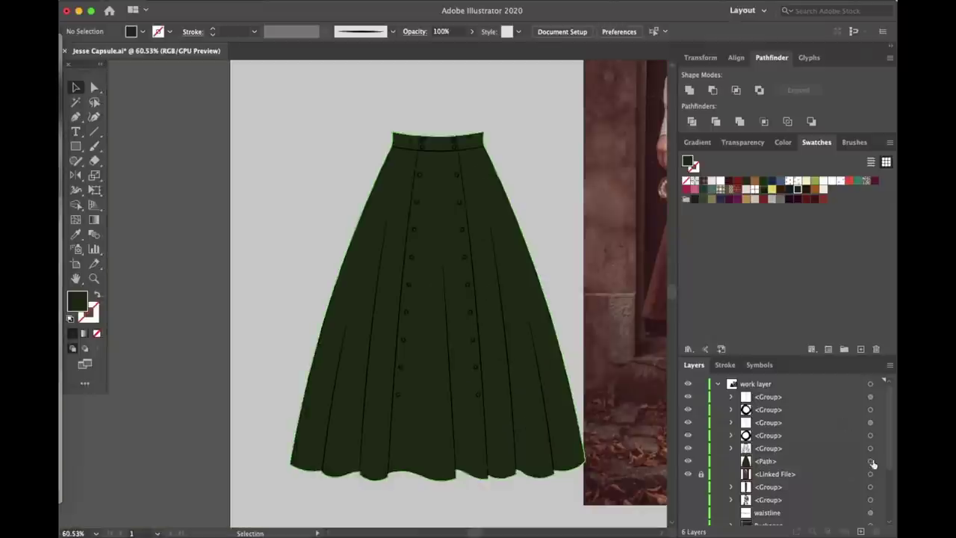
{"action": "left_click", "coordinate": [870, 461]}
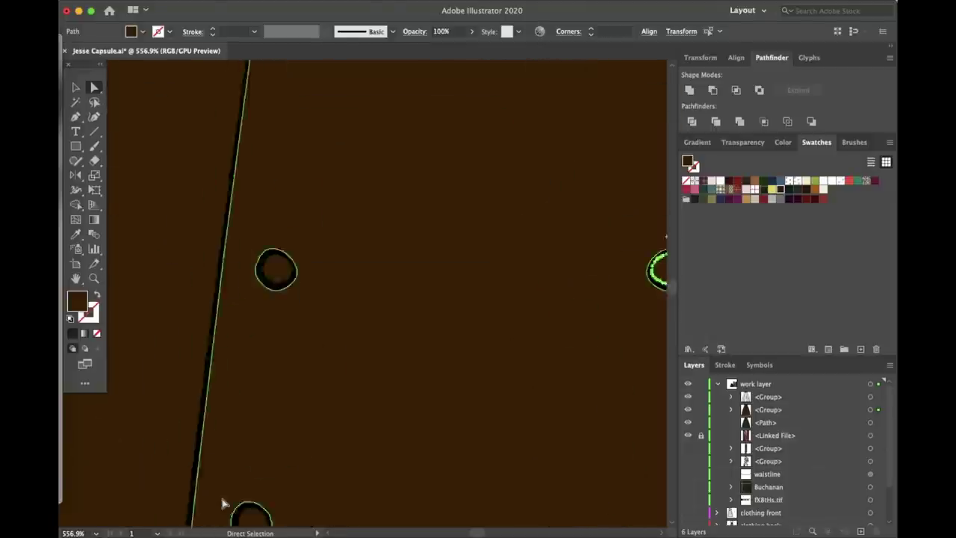
{"action": "left_click", "coordinate": [337, 207]}
{"action": "left_click", "coordinate": [318, 449], "text": "shift"}
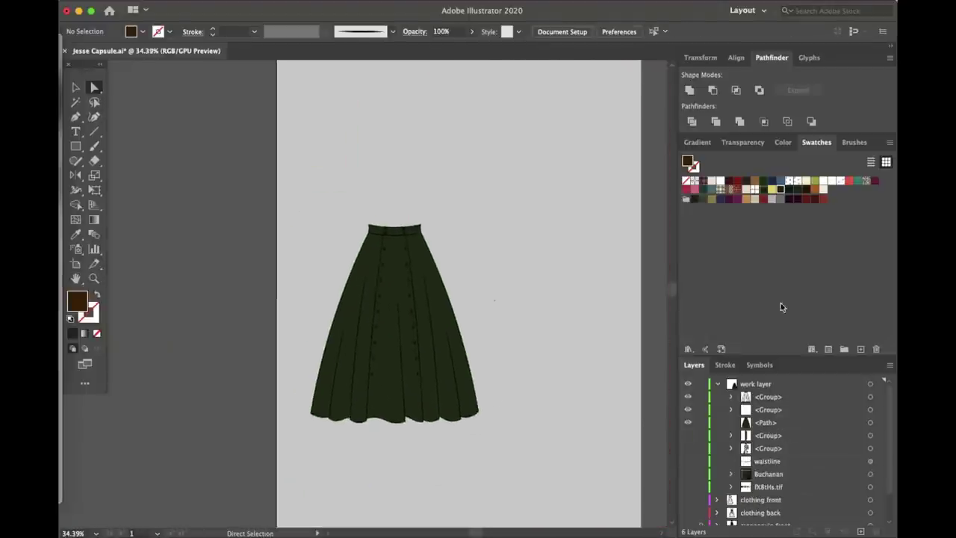
Step: Rename the skirt group and bring the body group in front of the clothes
{"action": "left_click", "coordinate": [871, 396]}
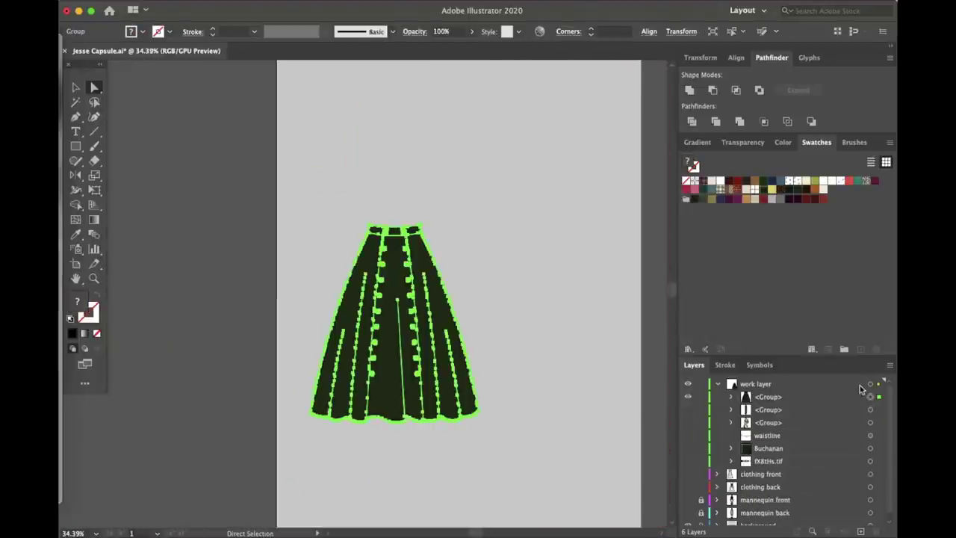
{"action": "double_click", "coordinate": [761, 399]}
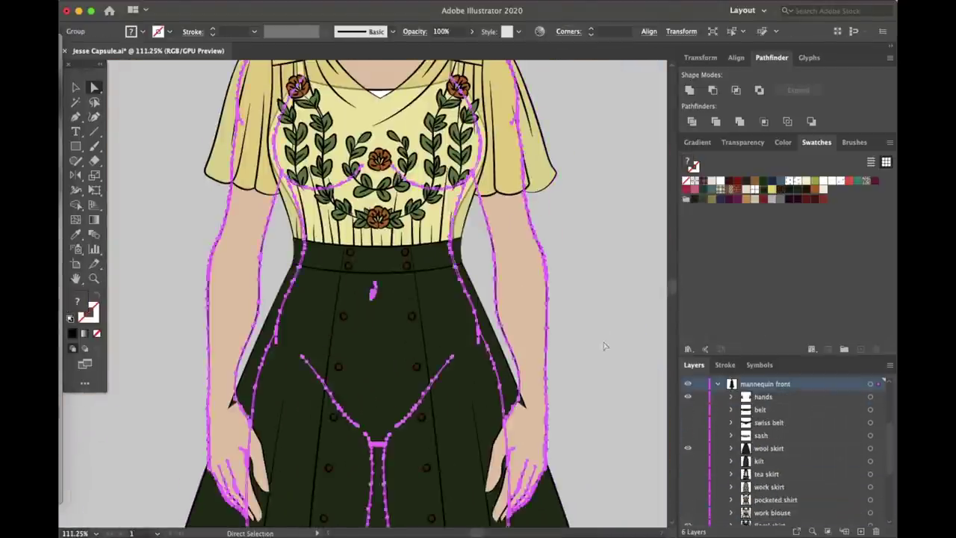
{"action": "key", "text": "super+shift+bracketright"}
{"action": "key", "text": "shift+e"}
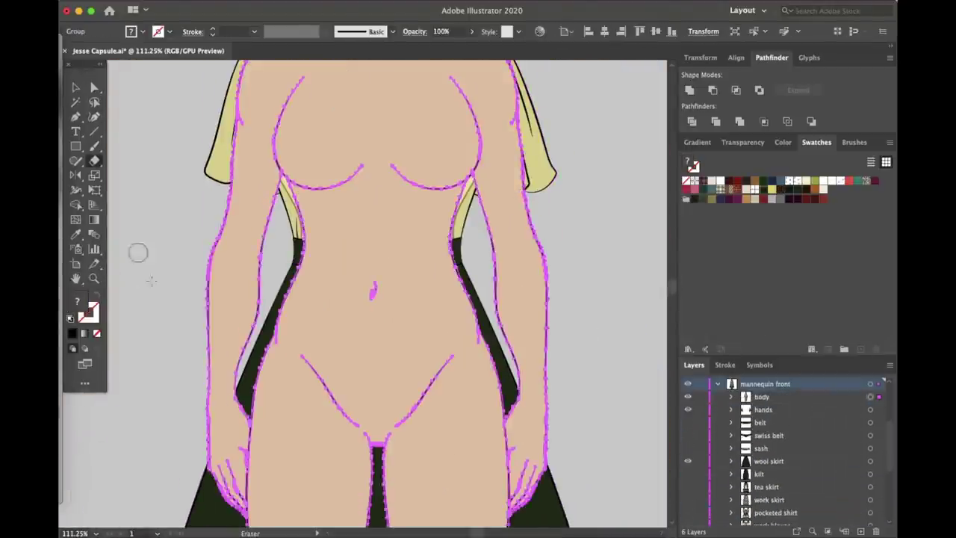
{"action": "key", "text": "super+0"}
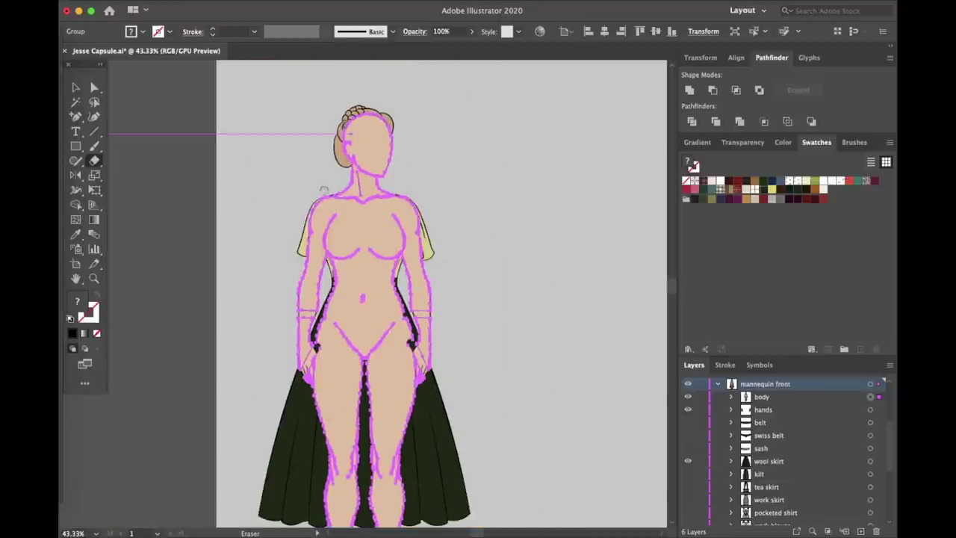
Step: Erase the body where it covers the torso, legs and skirt
{"action": "mouse_move", "coordinate": [358, 131]}
{"action": "left_mouse_down"}
{"action": "mouse_move", "coordinate": [262, 260]}
{"action": "mouse_move", "coordinate": [312, 286]}
{"action": "left_mouse_up"}
{"action": "scroll", "coordinate": [312, 286], "scroll_direction": "up", "scroll_amount": 3}
{"action": "left_click_drag", "start_coordinate": [359, 455], "coordinate": [390, 348]}
{"action": "scroll", "coordinate": [427, 346], "scroll_direction": "up", "scroll_amount": 3}
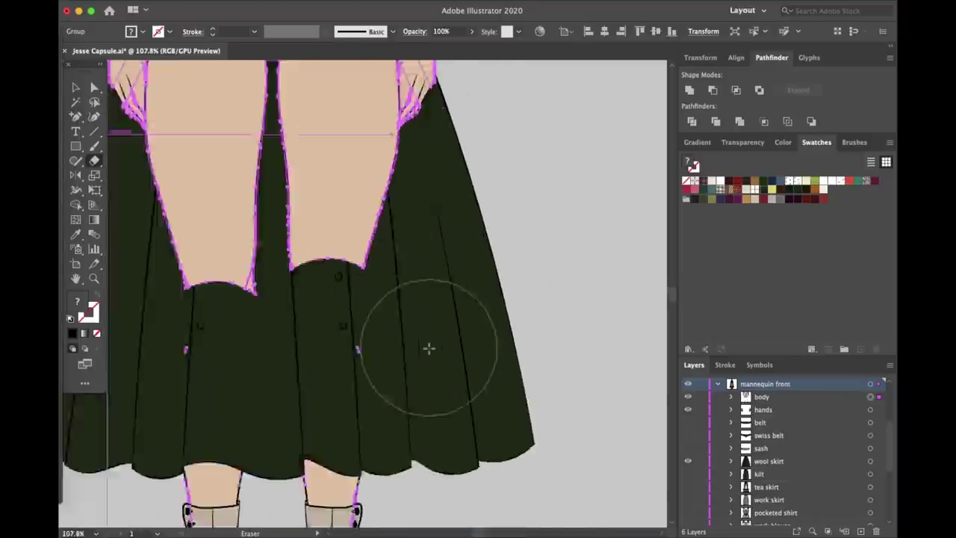
{"action": "scroll", "coordinate": [359, 247], "scroll_direction": "up", "scroll_amount": 5}
{"action": "mouse_move", "coordinate": [294, 149]}
{"action": "left_mouse_down"}
{"action": "mouse_move", "coordinate": [408, 157]}
{"action": "mouse_move", "coordinate": [420, 397]}
{"action": "left_mouse_up"}
{"action": "scroll", "coordinate": [277, 45], "scroll_direction": "down", "scroll_amount": 8}
Step: Move the wrists into the mannequin front layer
{"action": "left_click_drag", "start_coordinate": [761, 397], "coordinate": [721, 407]}
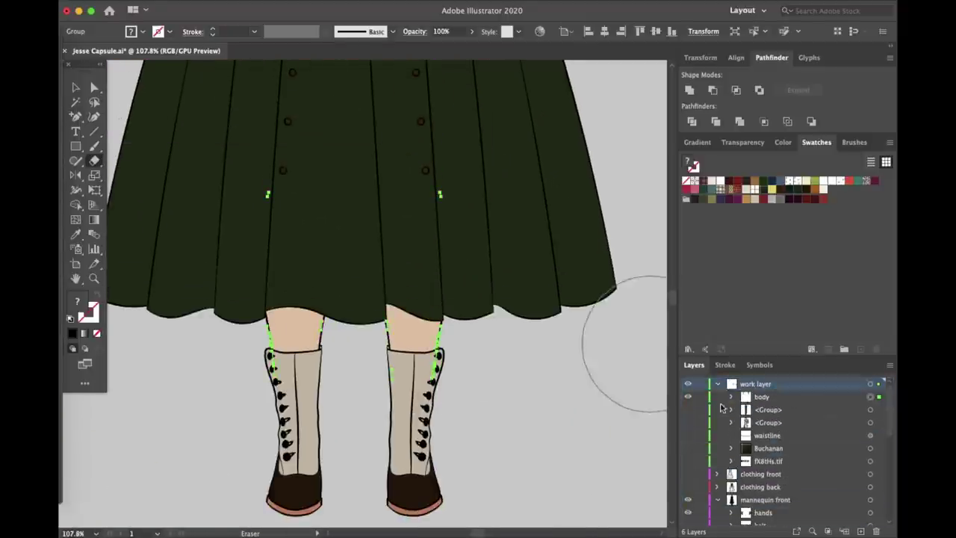
{"action": "scroll", "coordinate": [239, 174], "scroll_direction": "up", "scroll_amount": 8}
{"action": "scroll", "coordinate": [463, 322], "scroll_direction": "down", "scroll_amount": 5}
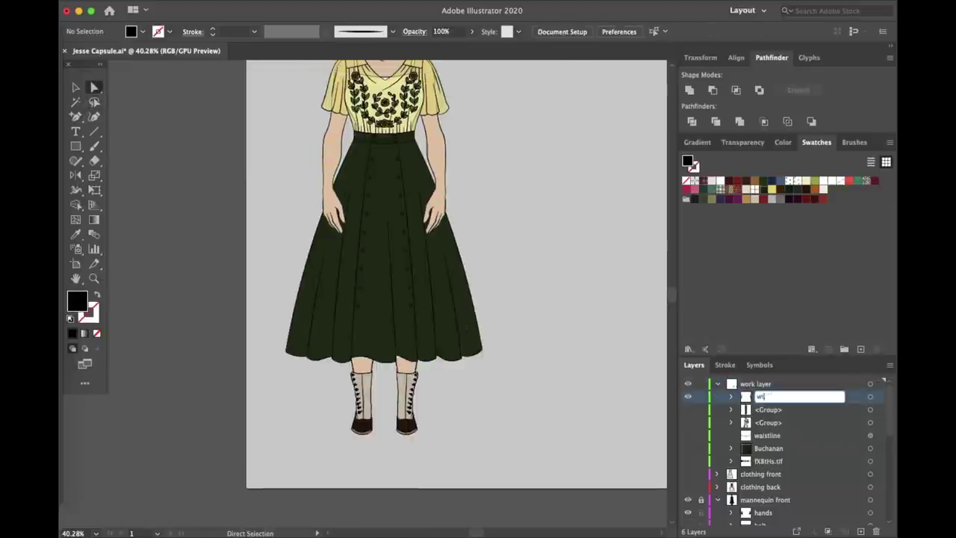
{"action": "left_click_drag", "start_coordinate": [711, 502], "coordinate": [714, 499]}
{"action": "scroll", "coordinate": [568, 326], "scroll_direction": "up", "scroll_amount": 2}
{"action": "scroll", "coordinate": [565, 327], "scroll_direction": "up", "scroll_amount": 6}
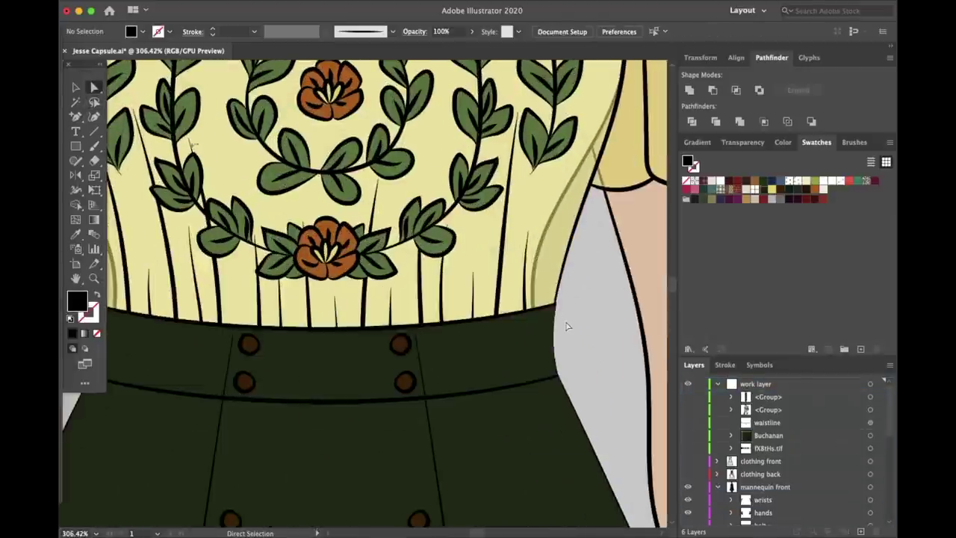
Step: Sample a colour onto the skirt shape with the Eyedropper and select the wrists layer
{"action": "left_click", "coordinate": [563, 326]}
{"action": "key", "text": "i"}
{"action": "scroll", "coordinate": [584, 327], "scroll_direction": "down", "scroll_amount": 10}
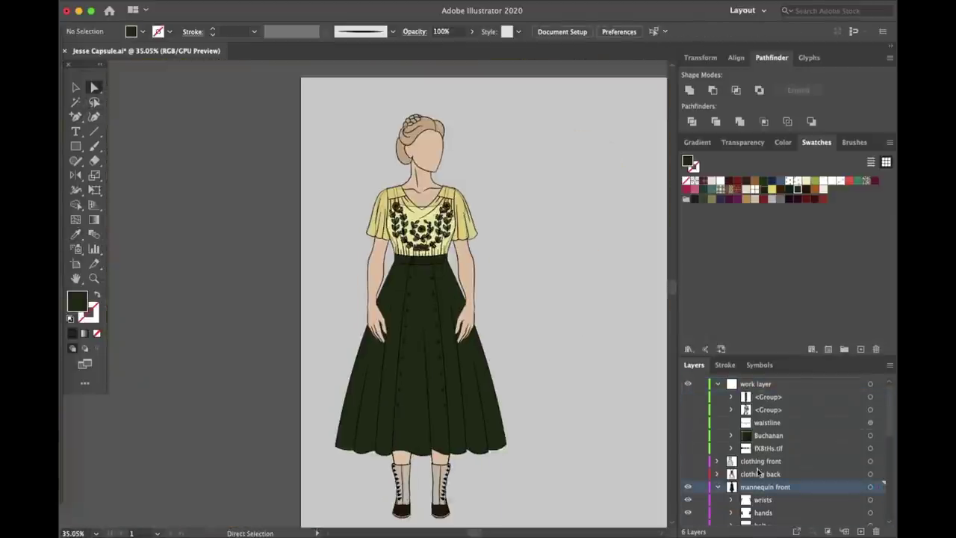
{"action": "scroll", "coordinate": [882, 442], "scroll_direction": "down", "scroll_amount": 5}
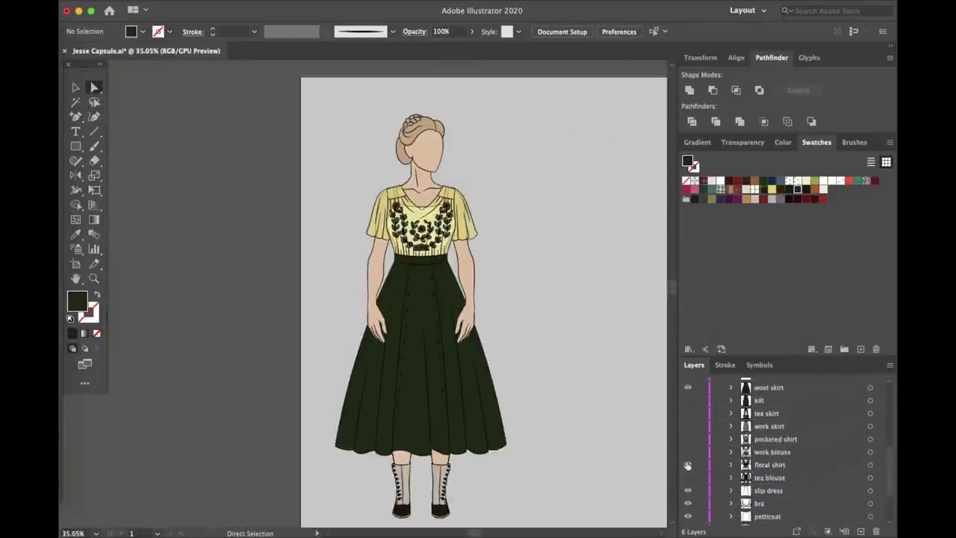
{"action": "scroll", "coordinate": [463, 307], "scroll_direction": "up", "scroll_amount": 6}
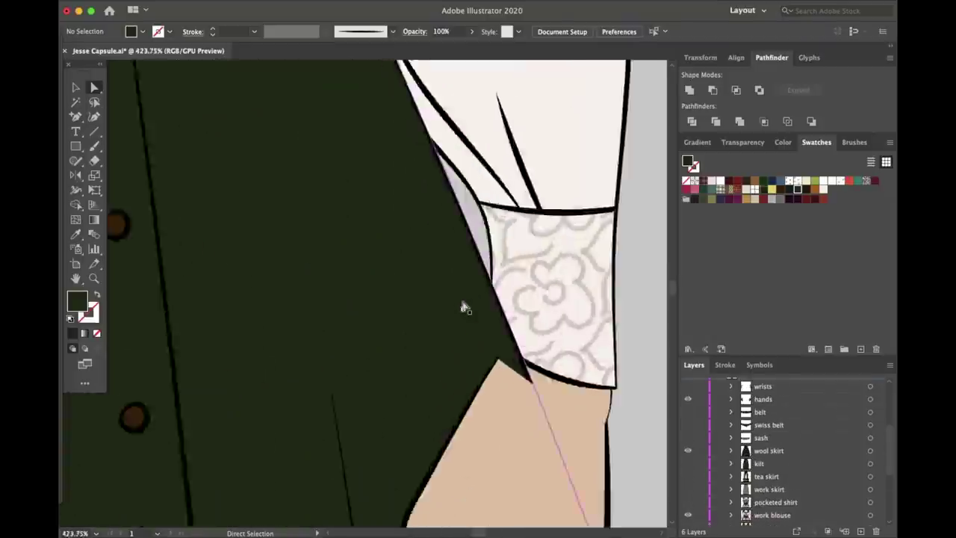
{"action": "scroll", "coordinate": [463, 307], "scroll_direction": "down", "scroll_amount": 4}
{"action": "scroll", "coordinate": [769, 448], "scroll_direction": "up", "scroll_amount": 2}
{"action": "left_click", "coordinate": [770, 429]}
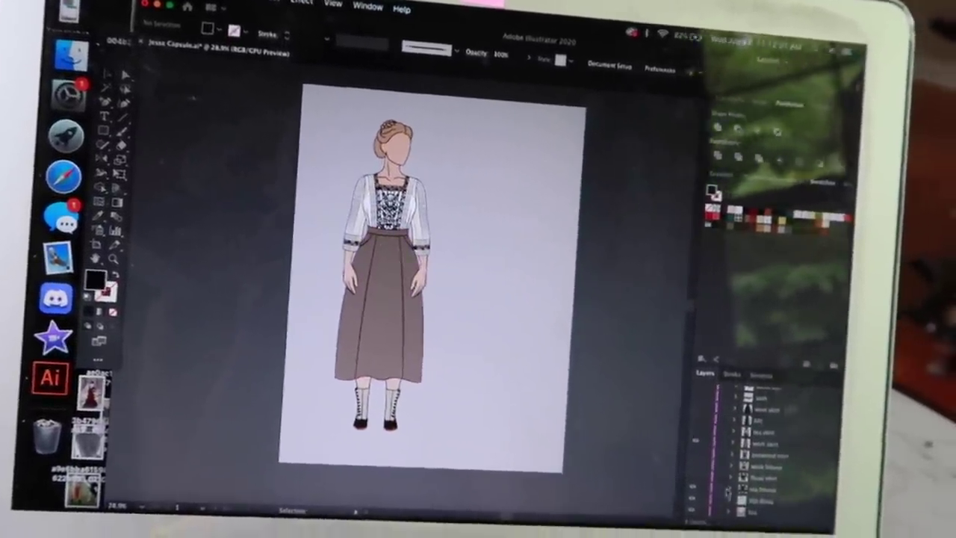
Step: Hide the long brown skirt, try the white embroidered dress, and preview the dress-form photo
{"action": "left_click", "coordinate": [711, 445]}
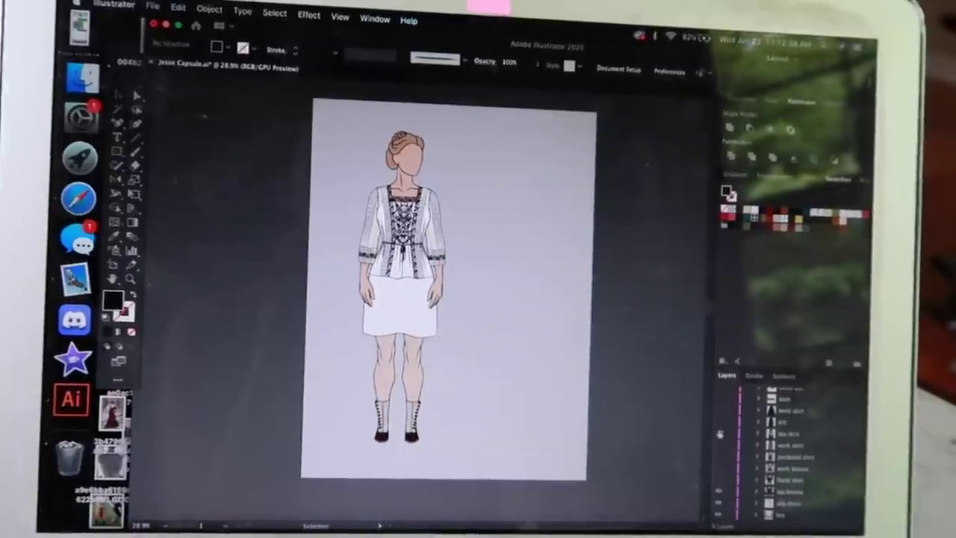
{"action": "left_click", "coordinate": [719, 433]}
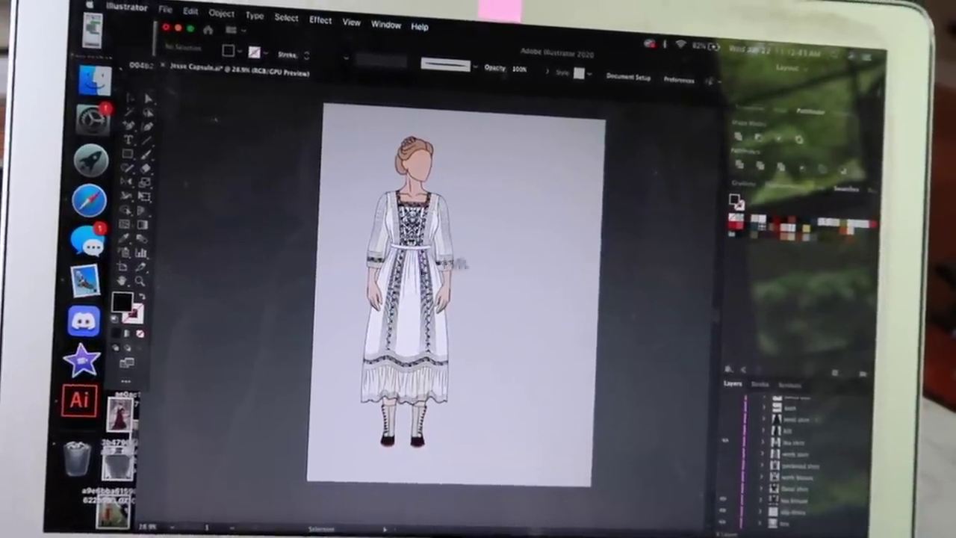
{"action": "left_click", "coordinate": [723, 419]}
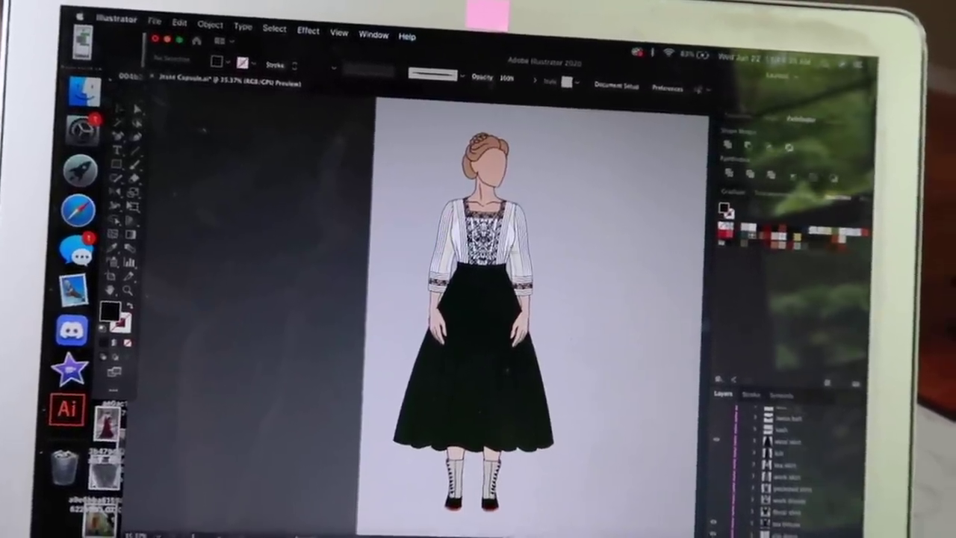
{"action": "left_click", "coordinate": [516, 257]}
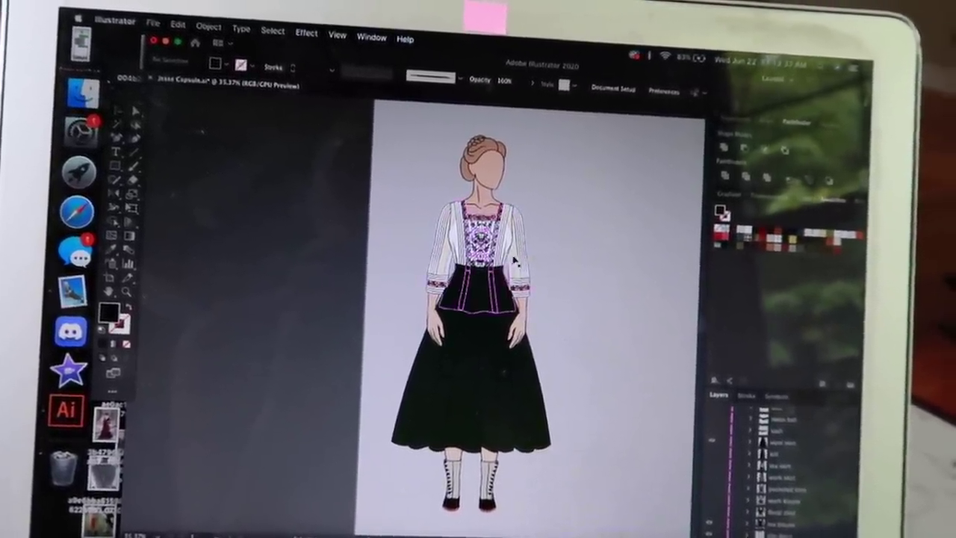
{"action": "left_click", "coordinate": [605, 397]}
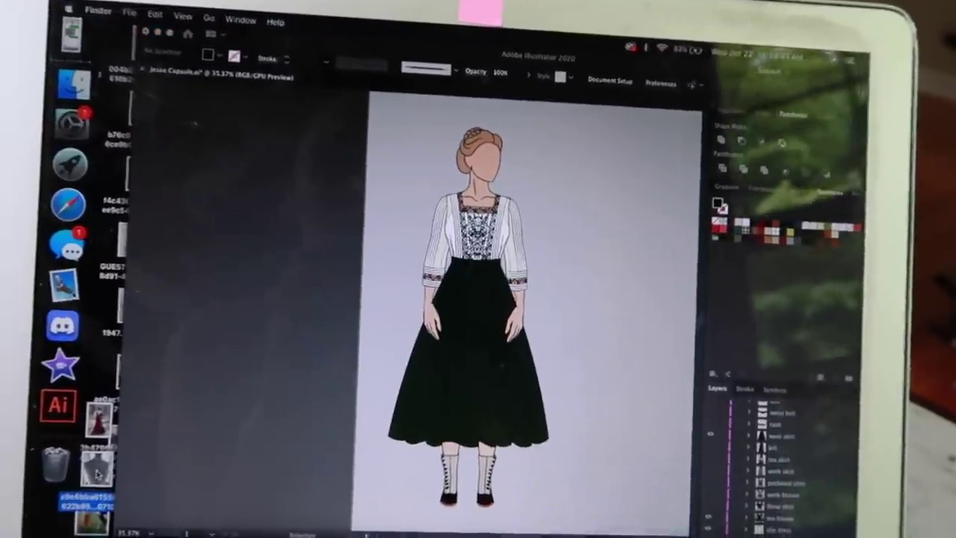
{"action": "key", "text": "space"}
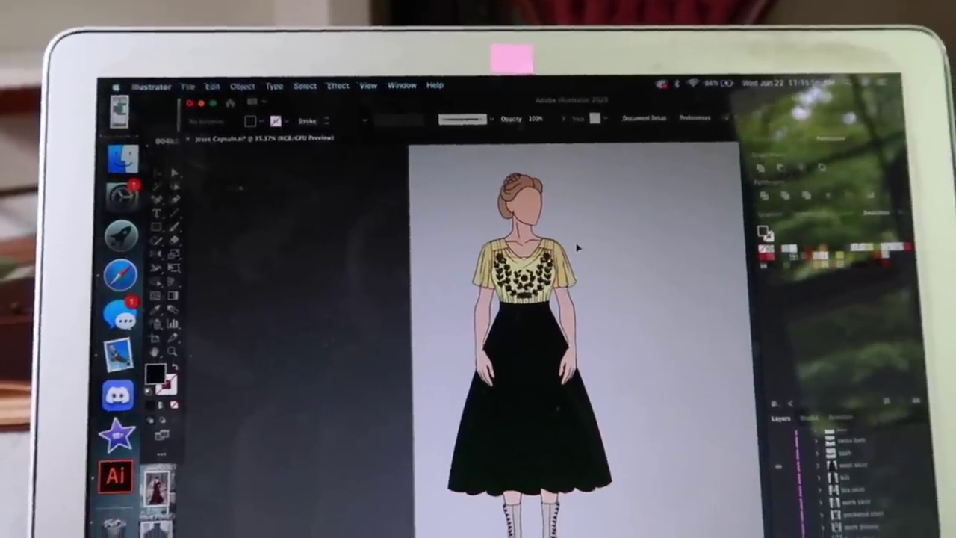
Step: Swap through the plaid kilt and black flared skirt, ending with the long brown flared skirt
{"action": "scroll", "coordinate": [577, 249], "scroll_direction": "up", "scroll_amount": 3}
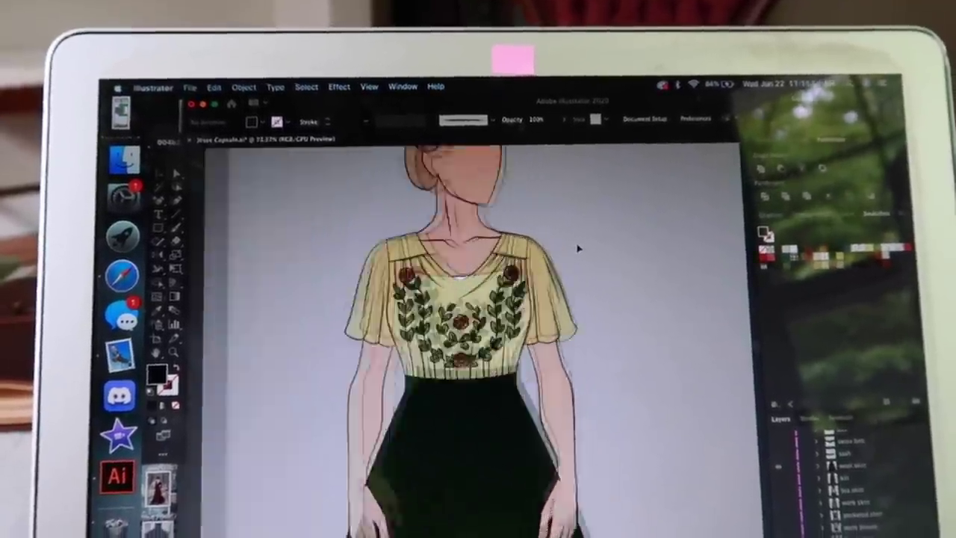
{"action": "scroll", "coordinate": [577, 249], "scroll_direction": "up", "scroll_amount": 3}
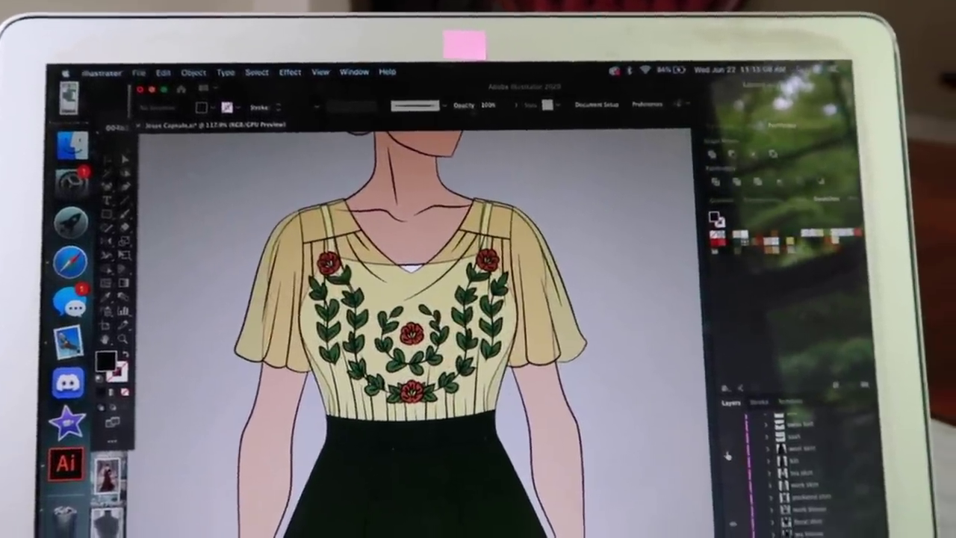
{"action": "left_click", "coordinate": [728, 448]}
{"action": "left_click", "coordinate": [729, 460]}
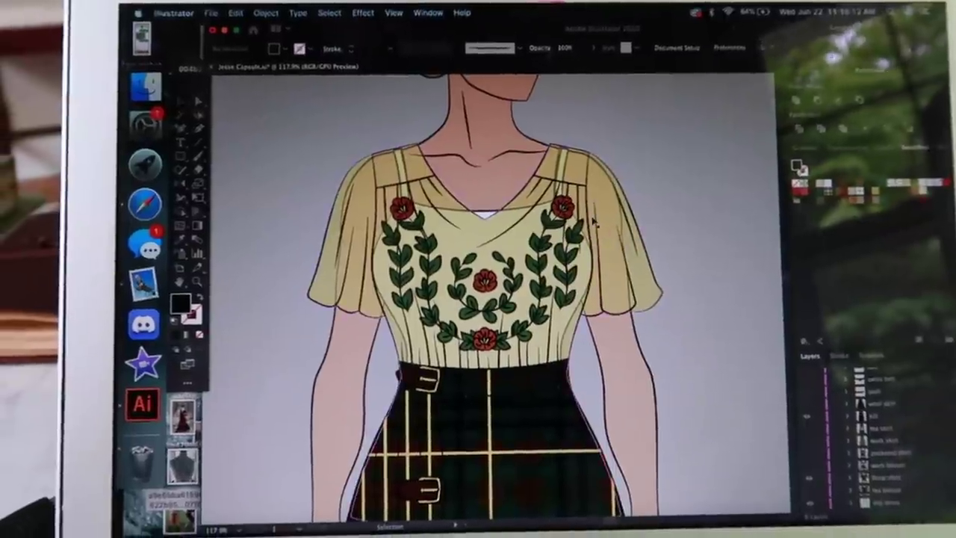
{"action": "key", "text": "super+0"}
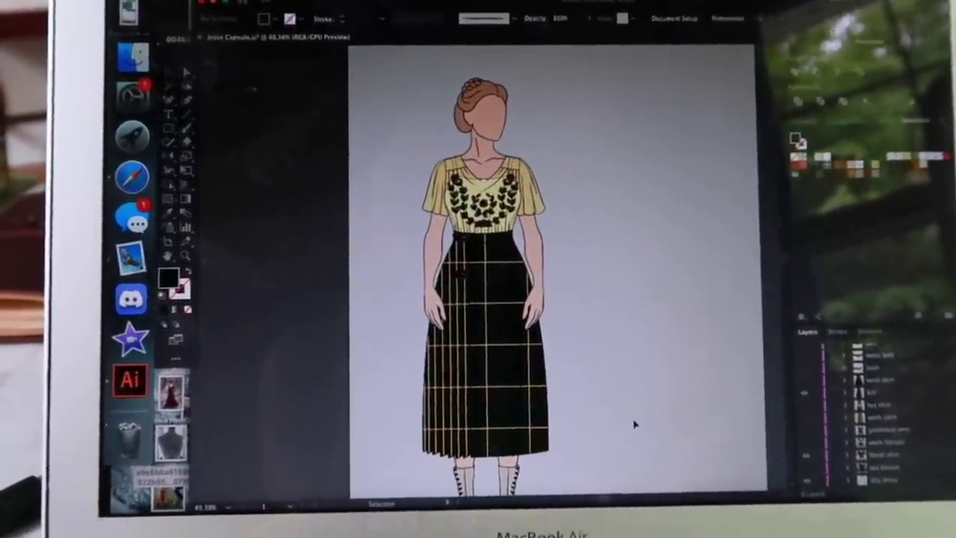
{"action": "scroll", "coordinate": [490, 130], "scroll_direction": "up", "scroll_amount": 3}
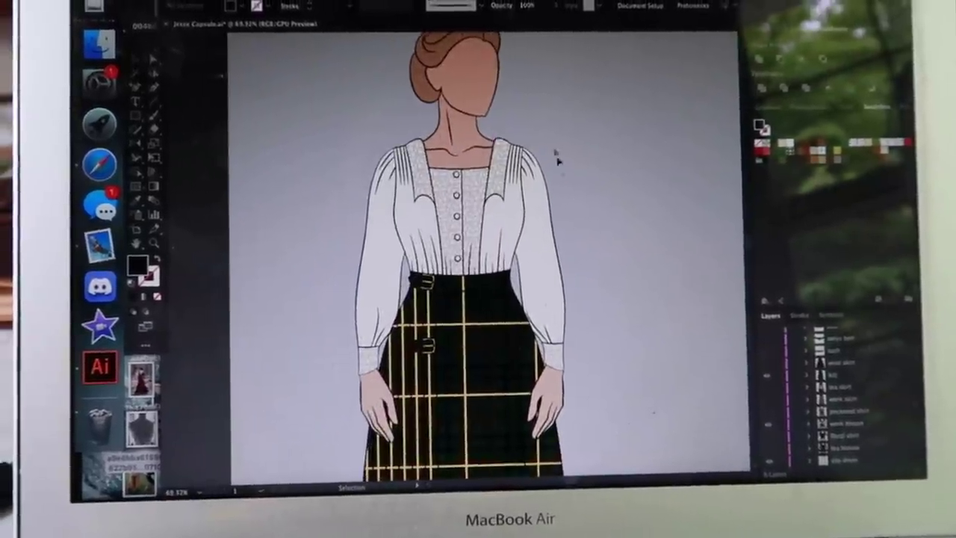
{"action": "scroll", "coordinate": [570, 229], "scroll_direction": "left", "scroll_amount": 2}
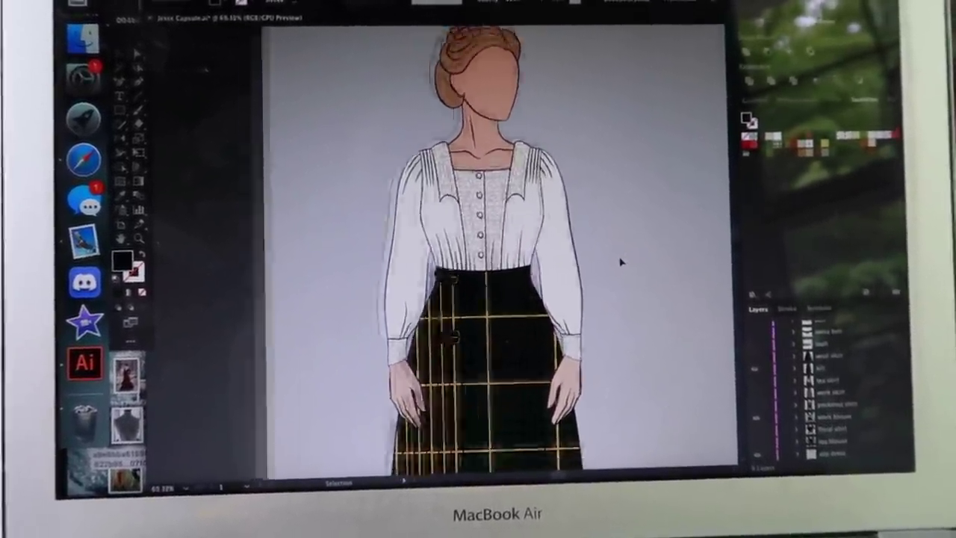
{"action": "scroll", "coordinate": [619, 262], "scroll_direction": "down", "scroll_amount": 3}
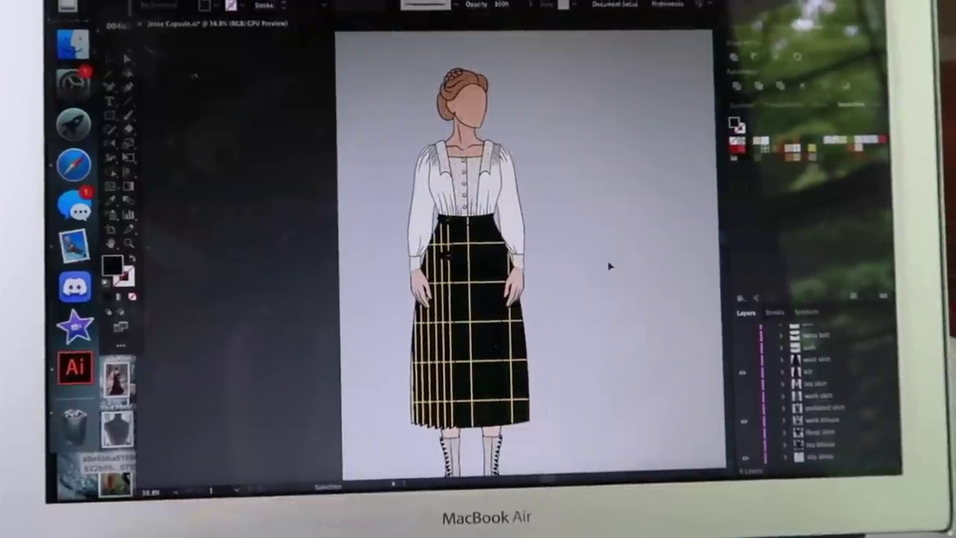
{"action": "scroll", "coordinate": [615, 272], "scroll_direction": "down", "scroll_amount": 2}
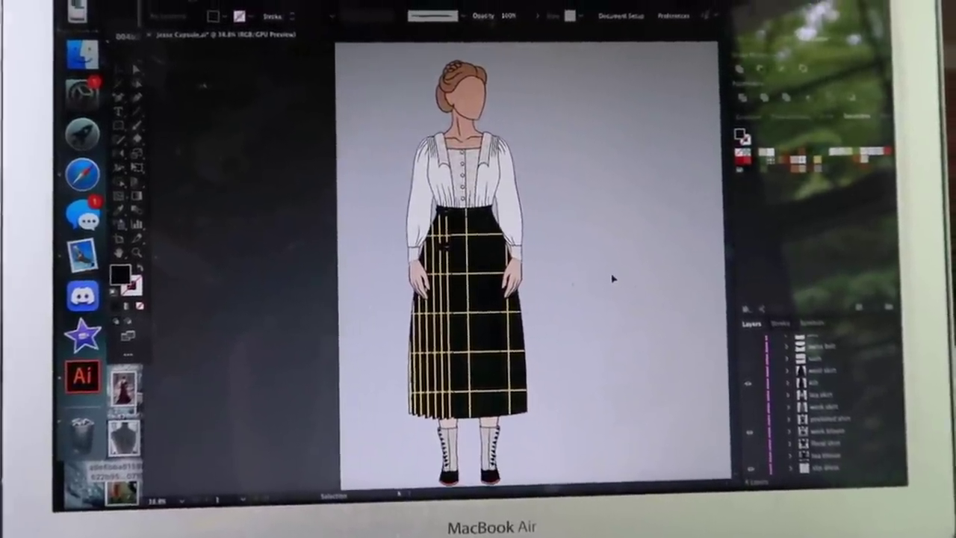
{"action": "mouse_move", "coordinate": [751, 389]}
{"action": "left_mouse_down"}
{"action": "mouse_move", "coordinate": [749, 376]}
{"action": "mouse_move", "coordinate": [766, 392]}
{"action": "left_mouse_up"}
{"action": "left_click", "coordinate": [772, 415]}
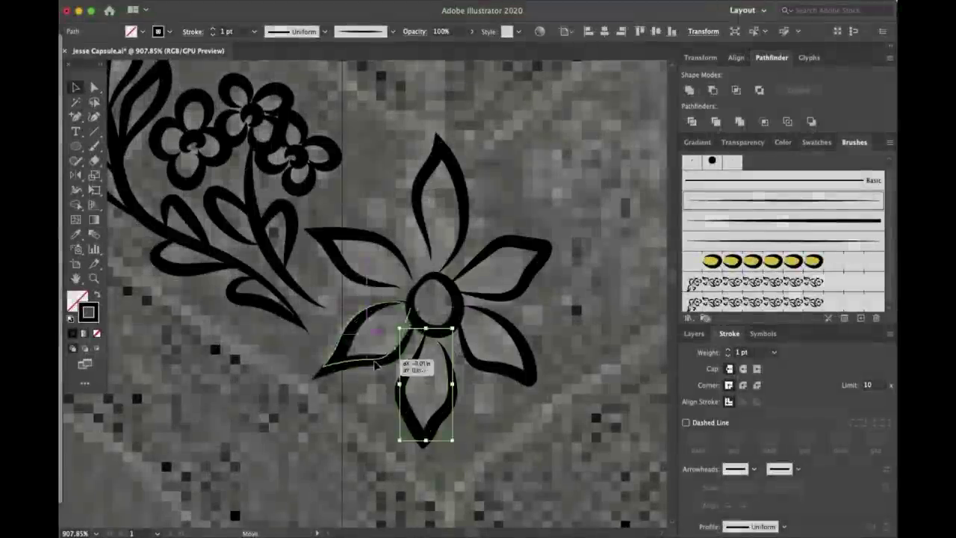
Step: Move the floral motif into the blouse chevron and ungroup it
{"action": "left_click", "coordinate": [375, 364]}
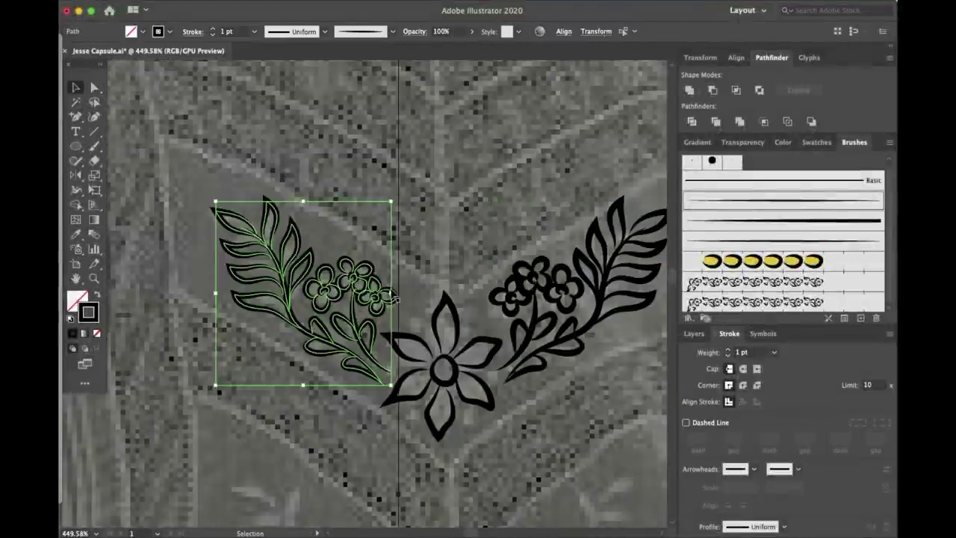
{"action": "left_click", "coordinate": [443, 470]}
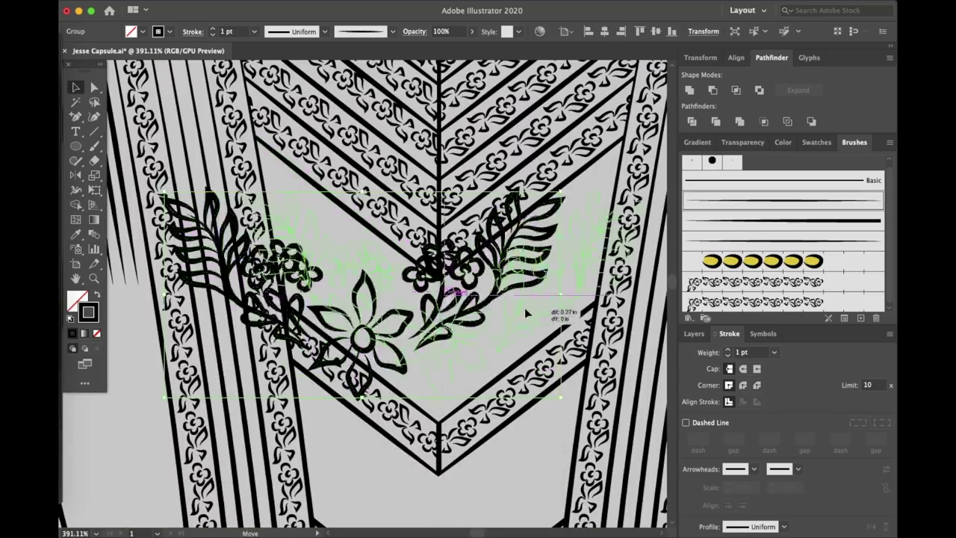
{"action": "left_click_drag", "start_coordinate": [523, 306], "coordinate": [440, 372]}
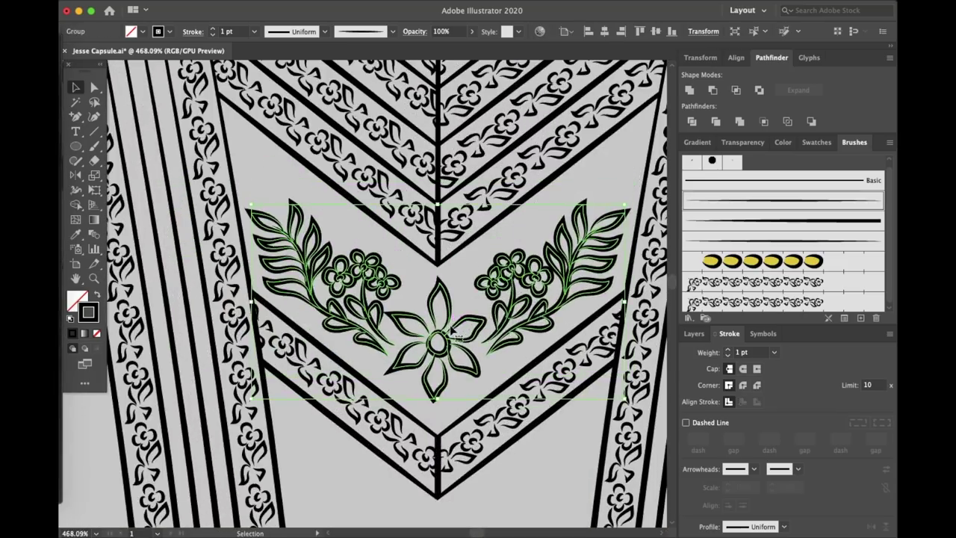
{"action": "left_click", "coordinate": [694, 333]}
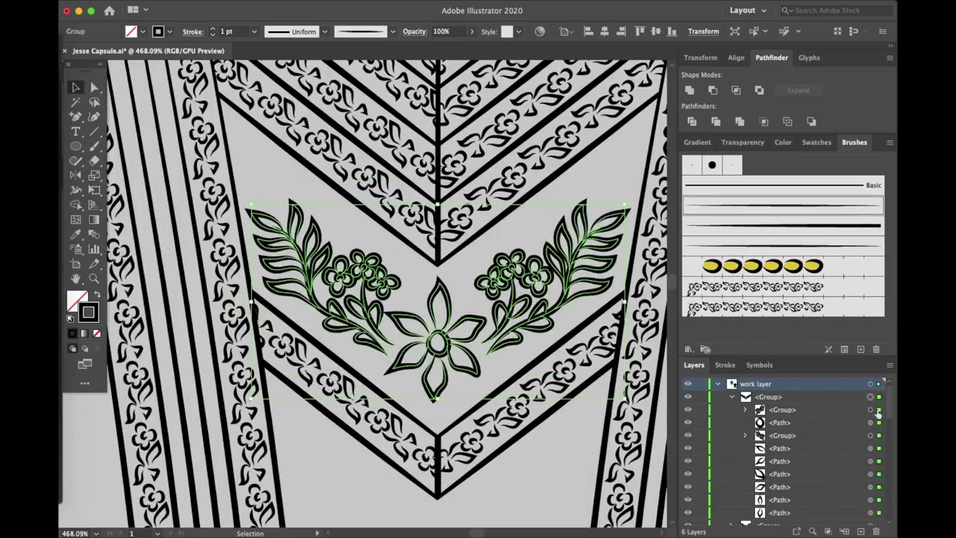
{"action": "left_click", "coordinate": [878, 409]}
{"action": "left_click", "coordinate": [453, 365]}
{"action": "key", "text": "super+shift+g"}
{"action": "left_click", "coordinate": [471, 370]}
{"action": "scroll", "coordinate": [478, 401], "scroll_direction": "up", "scroll_amount": 3}
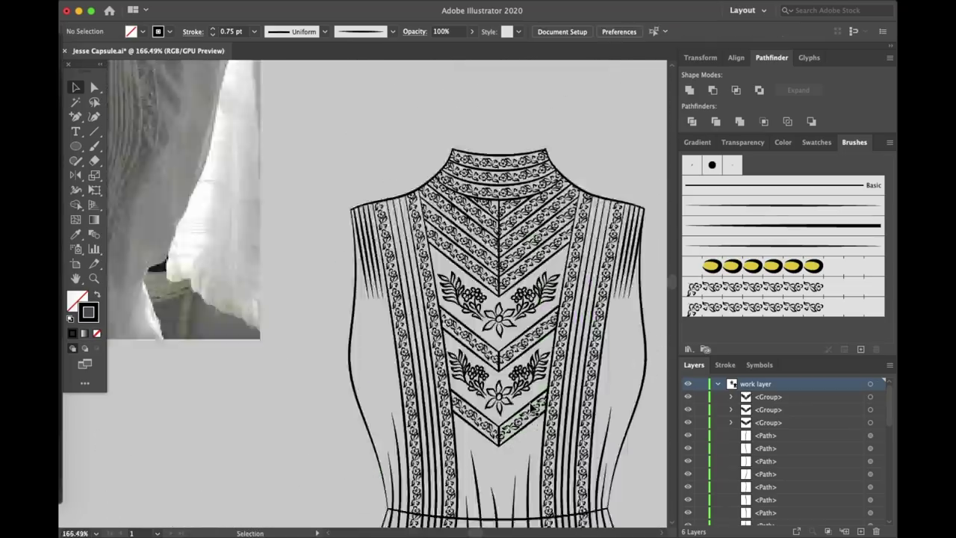
{"action": "scroll", "coordinate": [531, 409], "scroll_direction": "up", "scroll_amount": 5}
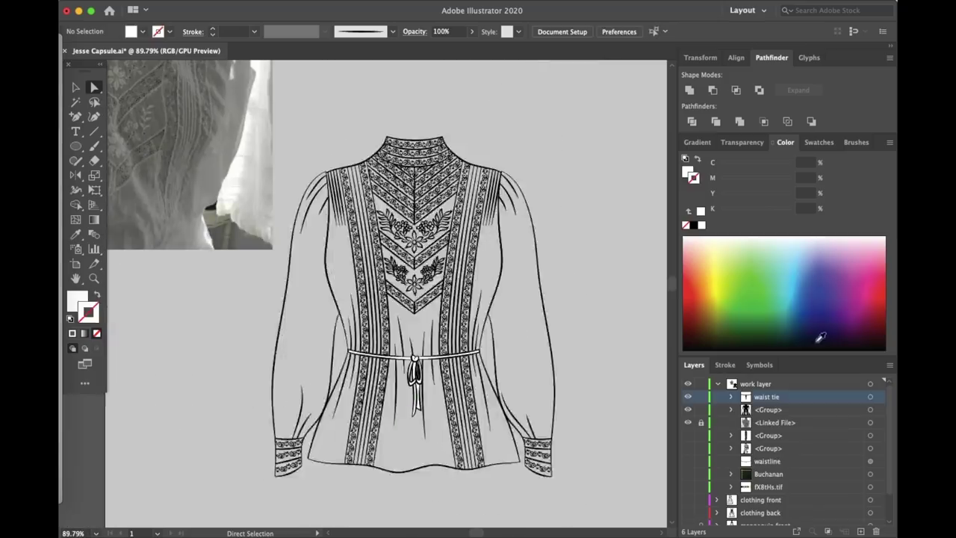
Step: Unite all the blouse shapes with Pathfinder and fill the blouse white
{"action": "key", "text": "super+a"}
{"action": "left_click", "coordinate": [691, 121]}
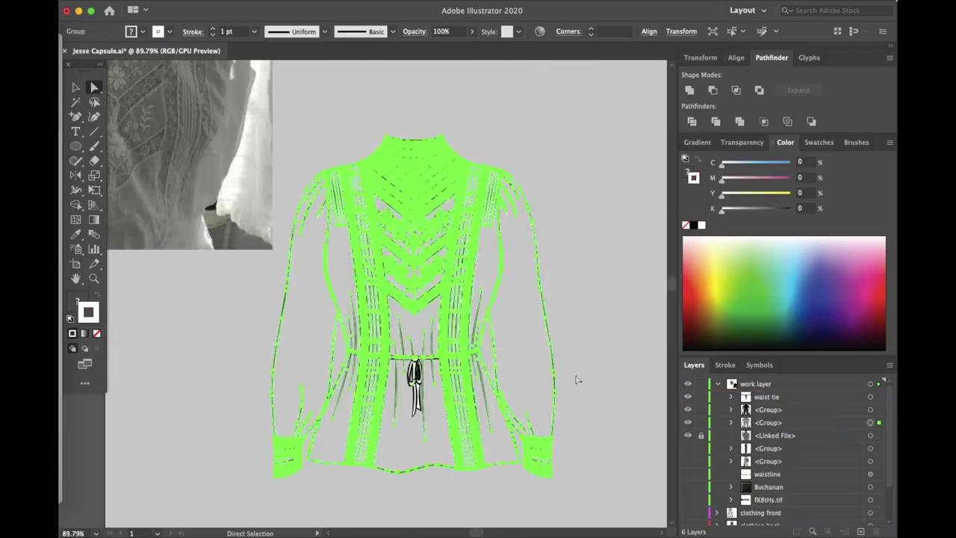
{"action": "scroll", "coordinate": [575, 380], "scroll_direction": "up", "scroll_amount": 1}
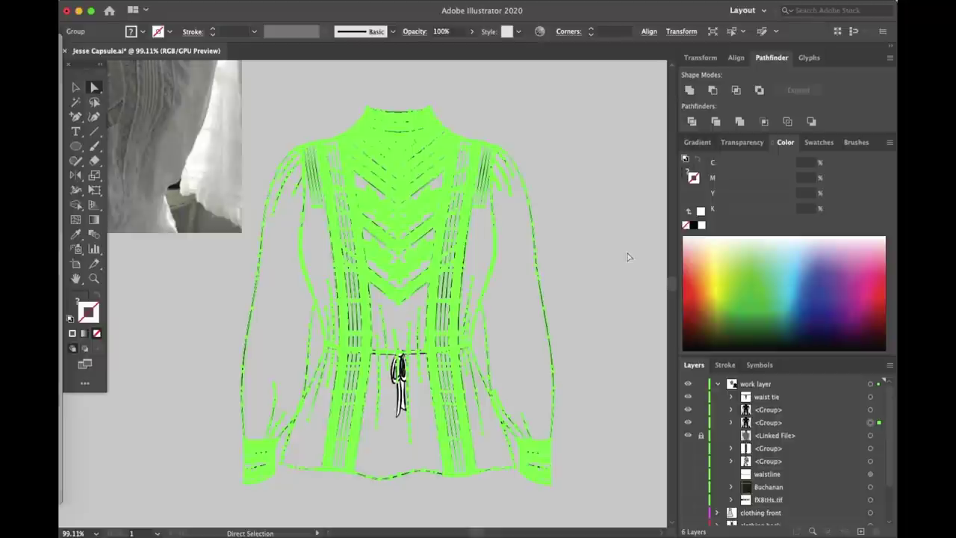
{"action": "left_click", "coordinate": [73, 333]}
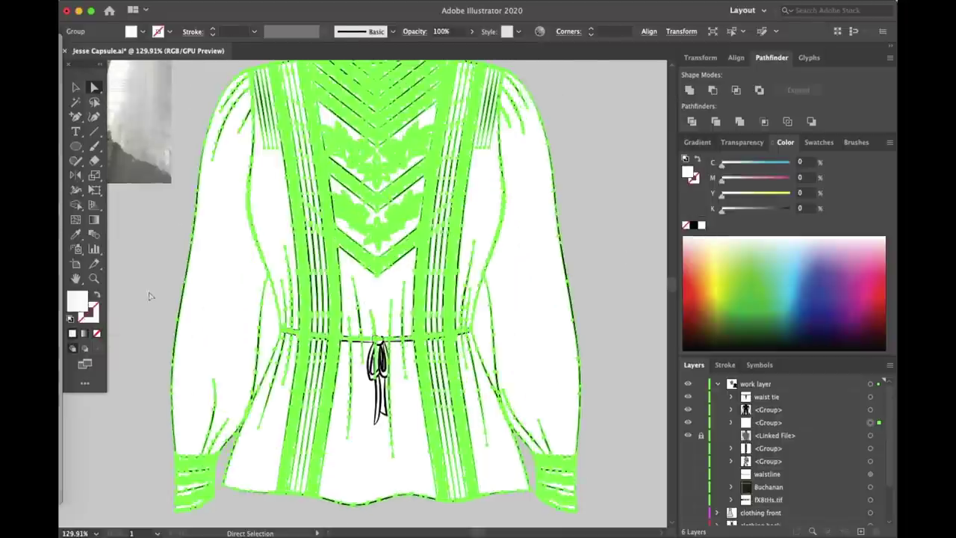
{"action": "scroll", "coordinate": [275, 234], "scroll_direction": "up", "scroll_amount": 2}
{"action": "scroll", "coordinate": [379, 314], "scroll_direction": "up", "scroll_amount": 3}
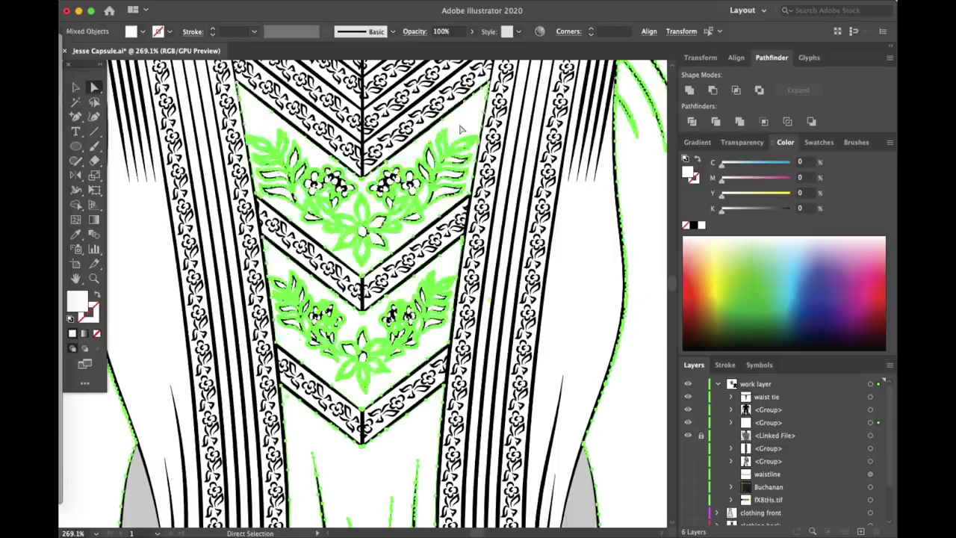
{"action": "scroll", "coordinate": [299, 262], "scroll_direction": "down", "scroll_amount": 4}
{"action": "scroll", "coordinate": [224, 224], "scroll_direction": "up", "scroll_amount": 2}
{"action": "scroll", "coordinate": [173, 182], "scroll_direction": "up", "scroll_amount": 5}
Step: Show the waist tie layer on the blouse
{"action": "key", "text": "shift+e"}
{"action": "scroll", "coordinate": [258, 239], "scroll_direction": "up", "scroll_amount": 5}
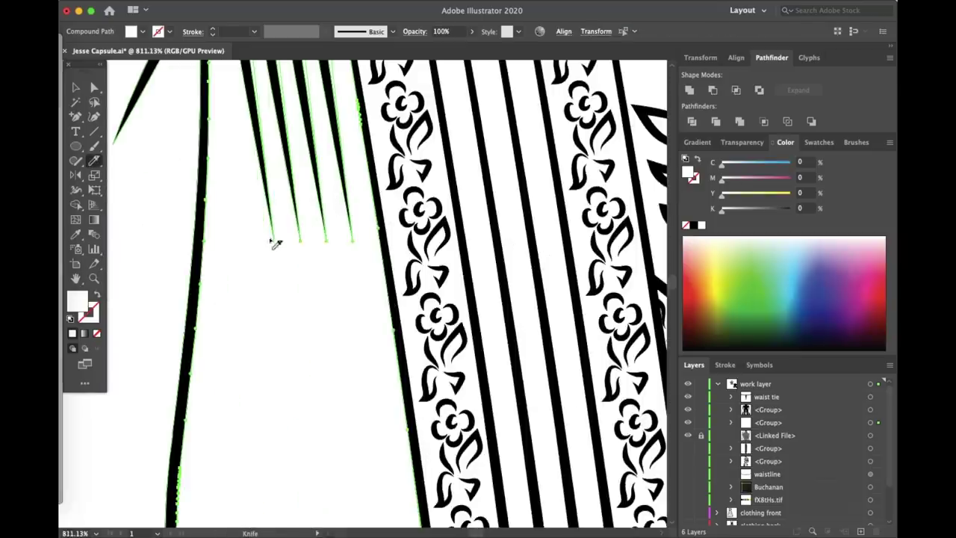
{"action": "scroll", "coordinate": [336, 249], "scroll_direction": "right", "scroll_amount": 3}
{"action": "left_click", "coordinate": [93, 88]}
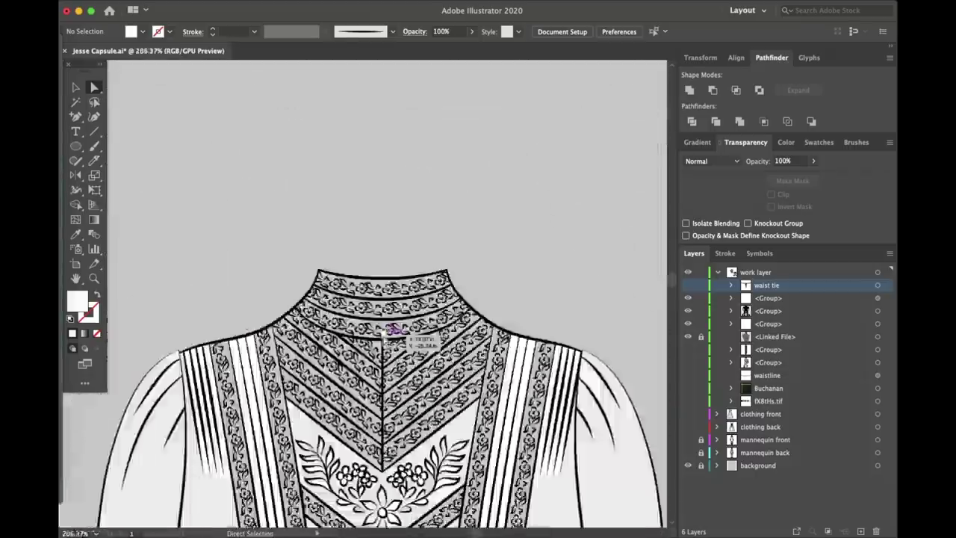
{"action": "scroll", "coordinate": [440, 247], "scroll_direction": "up", "scroll_amount": 3}
{"action": "scroll", "coordinate": [440, 247], "scroll_direction": "down", "scroll_amount": 4}
{"action": "scroll", "coordinate": [624, 356], "scroll_direction": "down", "scroll_amount": 1}
{"action": "scroll", "coordinate": [624, 355], "scroll_direction": "down", "scroll_amount": 2}
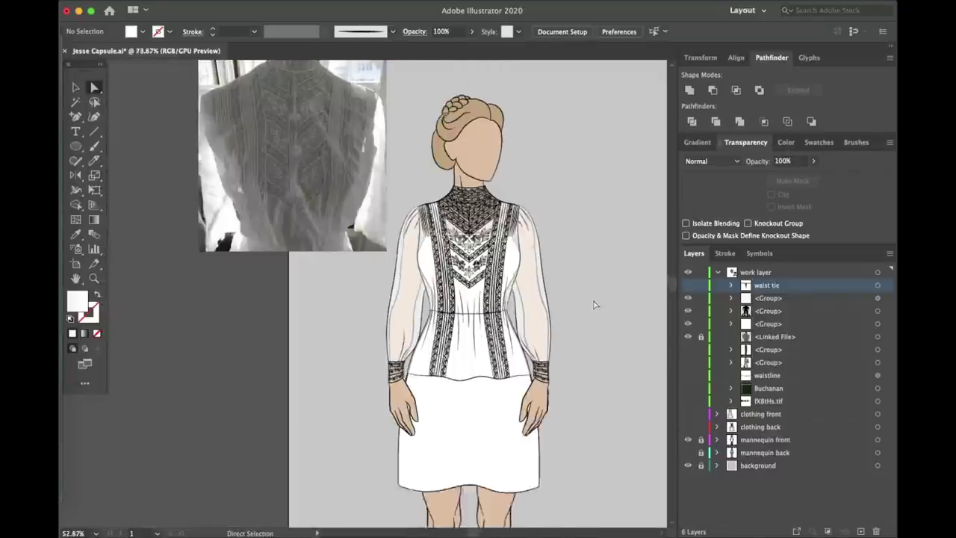
{"action": "left_click", "coordinate": [688, 285]}
Step: Group the blouse parts and rename the group 'insertion lace blouse'
{"action": "scroll", "coordinate": [580, 301], "scroll_direction": "up", "scroll_amount": 3}
{"action": "scroll", "coordinate": [627, 261], "scroll_direction": "down", "scroll_amount": 1}
{"action": "left_click", "coordinate": [878, 285]}
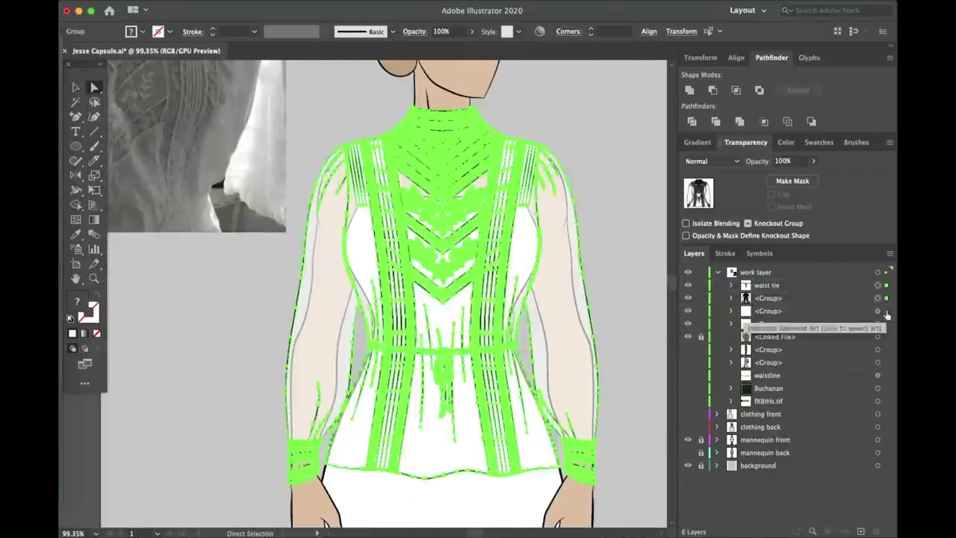
{"action": "key", "text": "ctrl+g"}
{"action": "key", "text": "ctrl+shift+a"}
{"action": "double_click", "coordinate": [764, 284]}
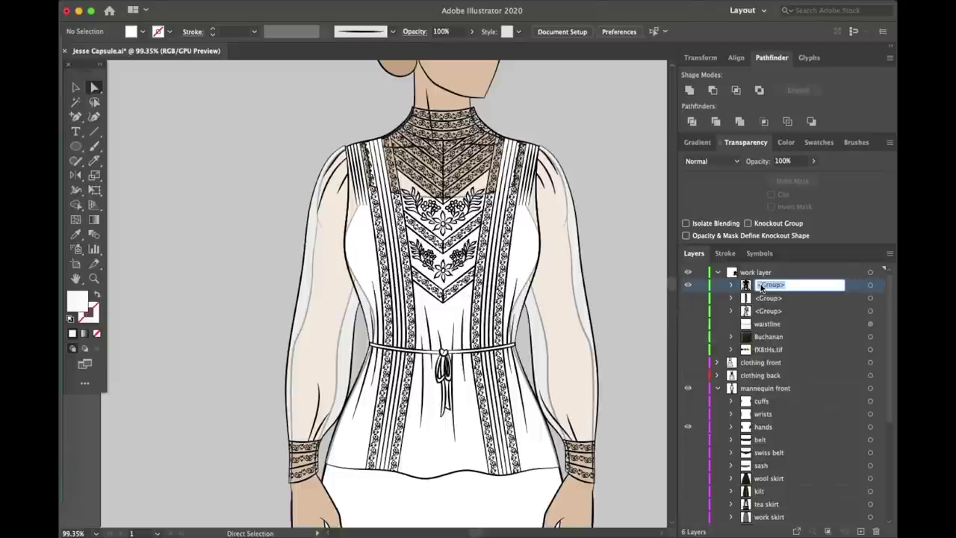
{"action": "key", "text": "Return"}
{"action": "scroll", "coordinate": [784, 411], "scroll_direction": "down", "scroll_amount": 6}
{"action": "scroll", "coordinate": [605, 448], "scroll_direction": "down", "scroll_amount": 3}
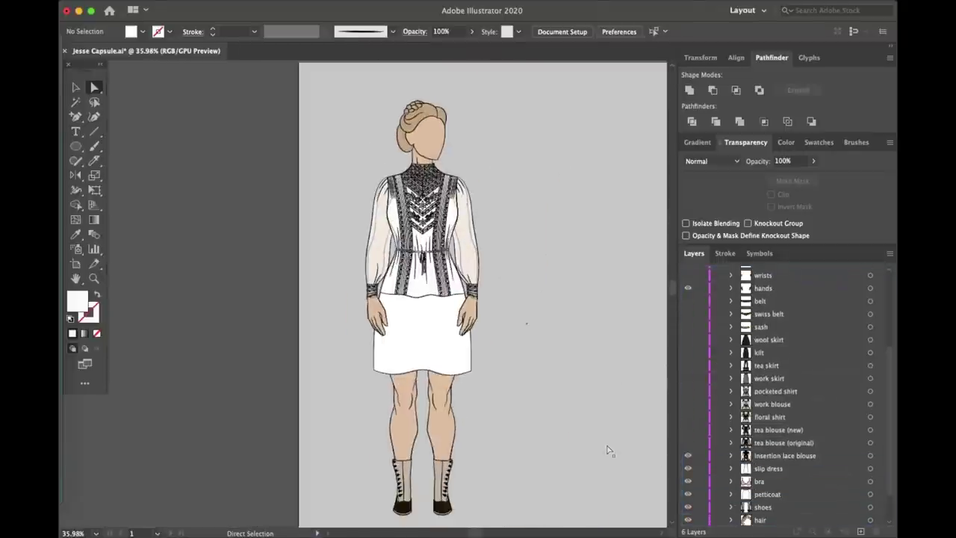
Step: Show the black skirt layer under the blouse
{"action": "left_click", "coordinate": [688, 378]}
{"action": "scroll", "coordinate": [568, 299], "scroll_direction": "up", "scroll_amount": 2}
{"action": "left_click", "coordinate": [687, 378]}
{"action": "scroll", "coordinate": [564, 366], "scroll_direction": "down", "scroll_amount": 2}
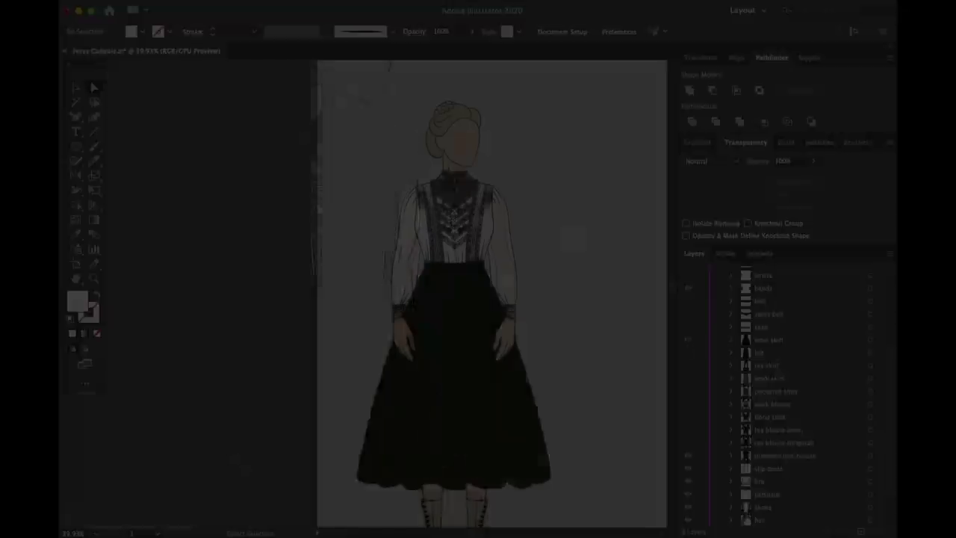
Step: Paintbrush guide strokes at the boot and a long vertical line from waist to right boot
{"action": "scroll", "coordinate": [469, 364], "scroll_direction": "down", "scroll_amount": 3}
{"action": "scroll", "coordinate": [469, 364], "scroll_direction": "up", "scroll_amount": 3}
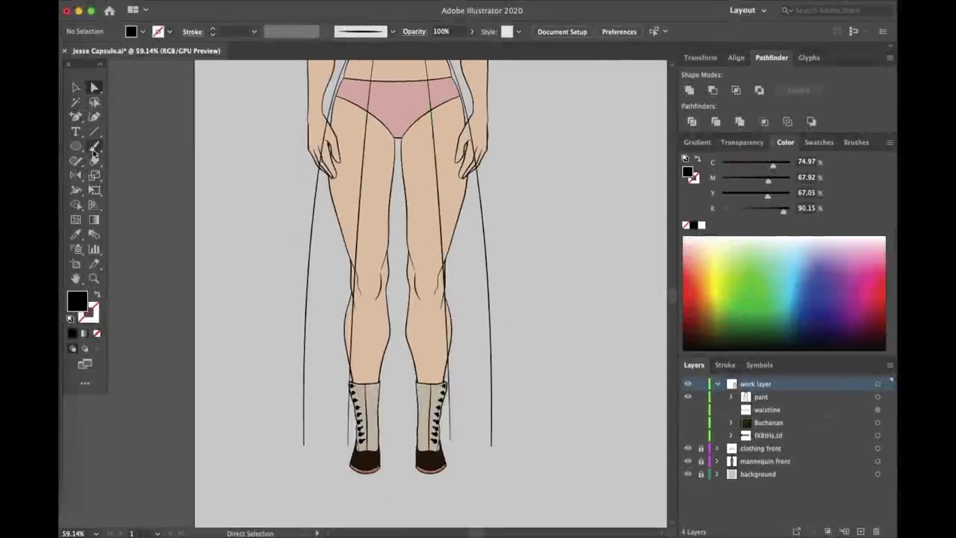
{"action": "key", "text": "b"}
{"action": "left_click_drag", "start_coordinate": [436, 269], "coordinate": [439, 292]}
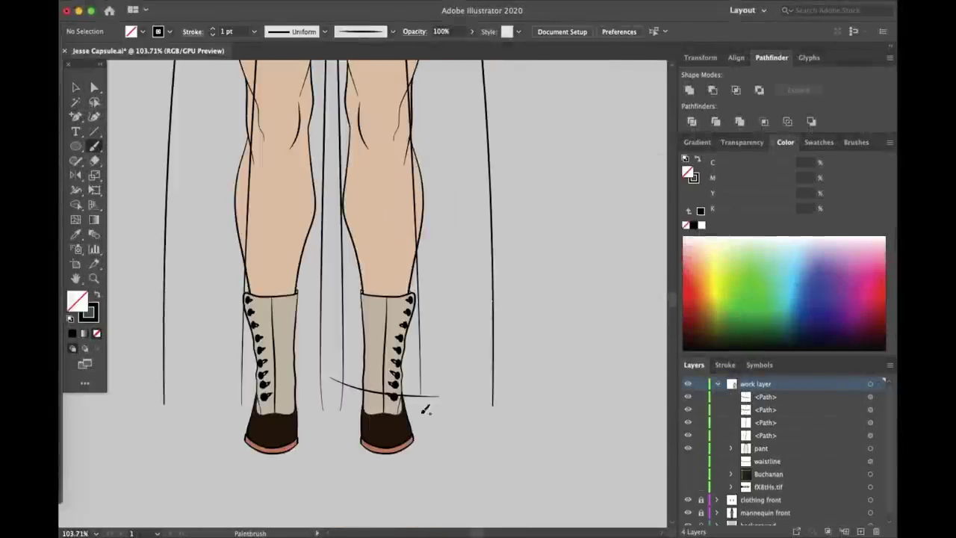
{"action": "left_click_drag", "start_coordinate": [425, 395], "coordinate": [502, 391]}
{"action": "scroll", "coordinate": [501, 366], "scroll_direction": "up", "scroll_amount": 3}
{"action": "left_click", "coordinate": [373, 387], "text": "super"}
{"action": "scroll", "coordinate": [380, 348], "scroll_direction": "down", "scroll_amount": 2}
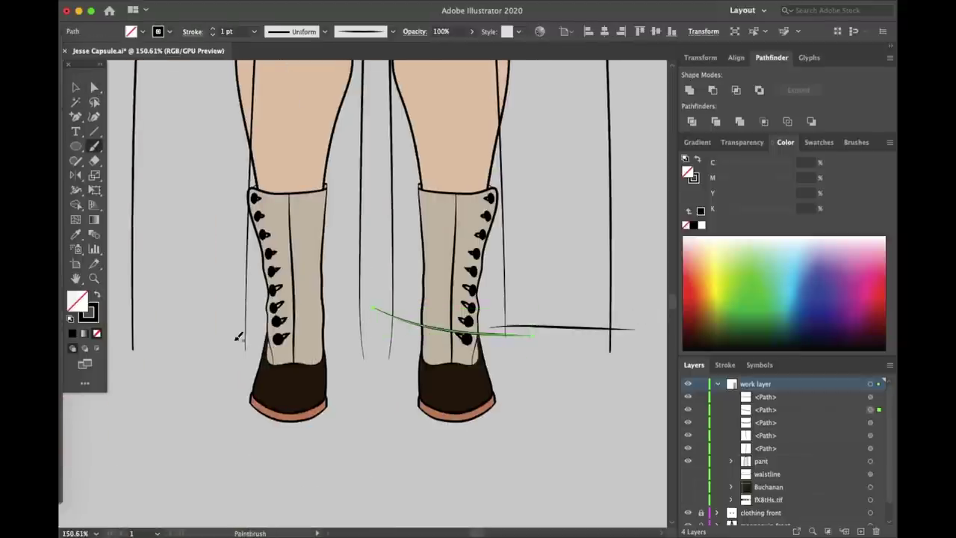
{"action": "scroll", "coordinate": [197, 150], "scroll_direction": "down", "scroll_amount": 5}
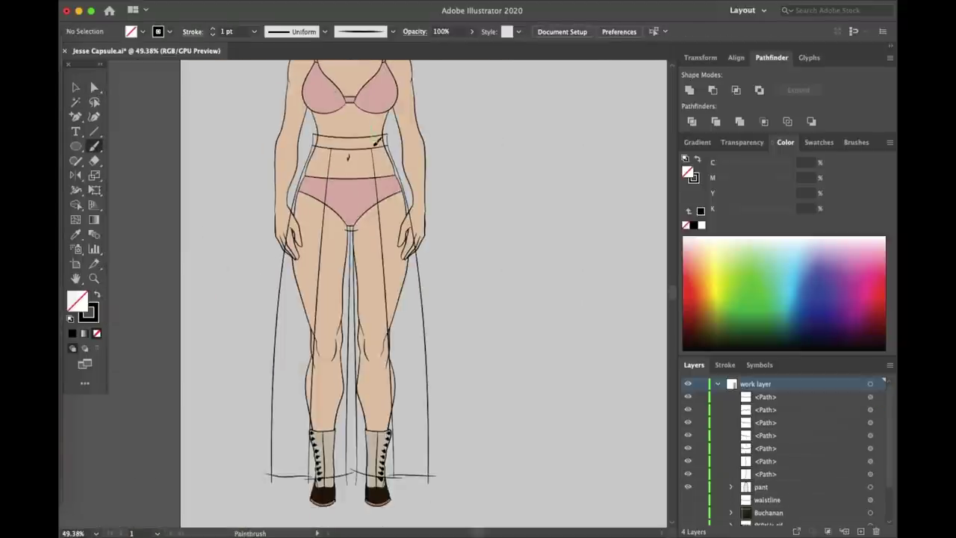
{"action": "left_click_drag", "start_coordinate": [370, 125], "coordinate": [391, 505]}
{"action": "scroll", "coordinate": [430, 386], "scroll_direction": "up", "scroll_amount": 3}
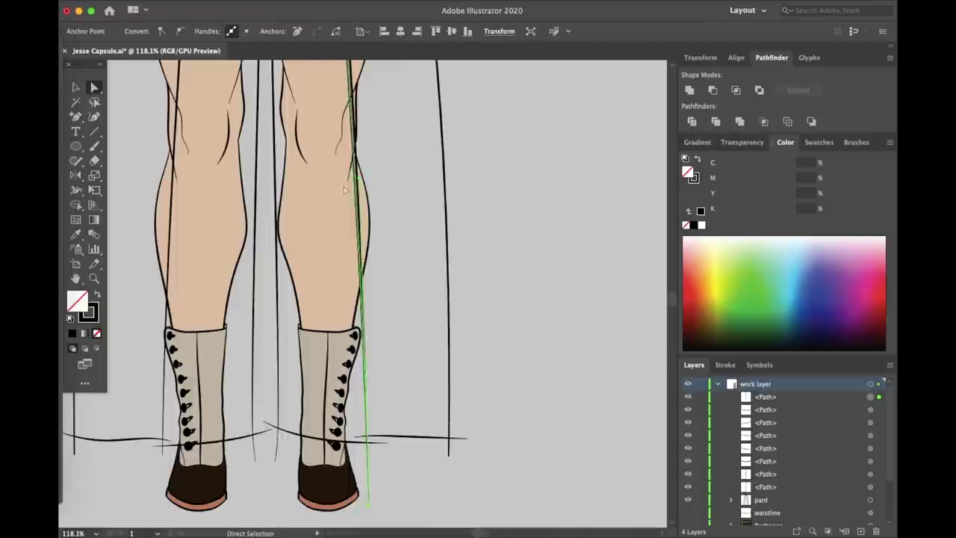
{"action": "scroll", "coordinate": [486, 286], "scroll_direction": "up", "scroll_amount": 3}
{"action": "scroll", "coordinate": [500, 375], "scroll_direction": "down", "scroll_amount": 4}
{"action": "left_click", "coordinate": [501, 376]}
{"action": "scroll", "coordinate": [500, 375], "scroll_direction": "down", "scroll_amount": 1}
Step: Paintbrush guide lines down the right and left sides of the torso
{"action": "key", "text": "v"}
{"action": "left_click", "coordinate": [471, 357]}
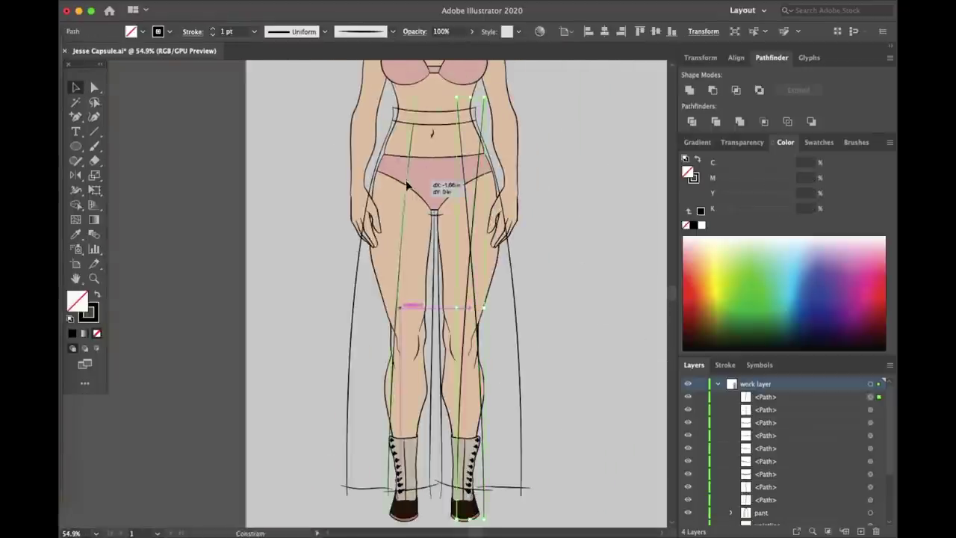
{"action": "scroll", "coordinate": [296, 378], "scroll_direction": "up", "scroll_amount": 5}
{"action": "scroll", "coordinate": [297, 378], "scroll_direction": "down", "scroll_amount": 3}
{"action": "scroll", "coordinate": [418, 224], "scroll_direction": "down", "scroll_amount": 3}
{"action": "left_click", "coordinate": [568, 299]}
{"action": "key", "text": "b"}
{"action": "scroll", "coordinate": [422, 197], "scroll_direction": "up", "scroll_amount": 3}
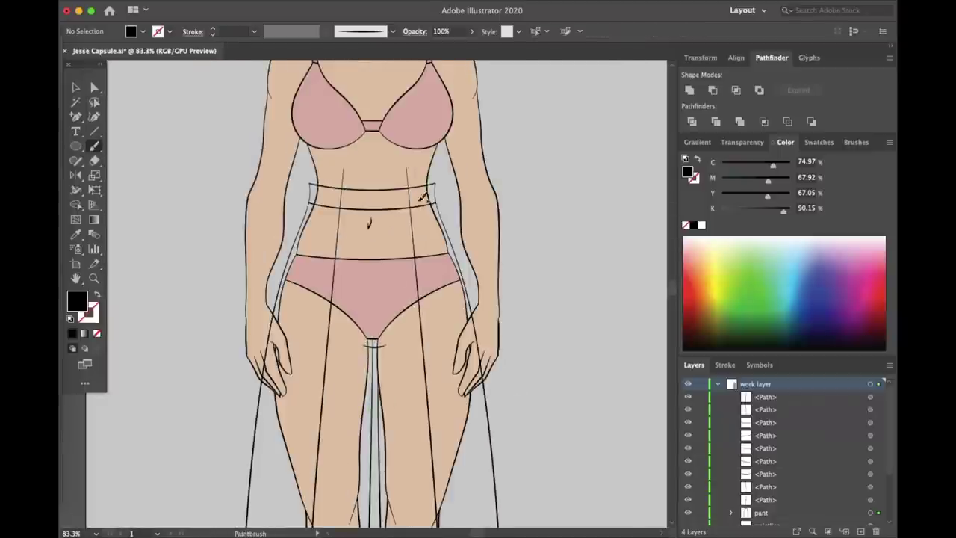
{"action": "left_click_drag", "start_coordinate": [422, 197], "coordinate": [435, 344]}
{"action": "left_click_drag", "start_coordinate": [320, 199], "coordinate": [325, 299]}
{"action": "scroll", "coordinate": [334, 323], "scroll_direction": "up", "scroll_amount": 1}
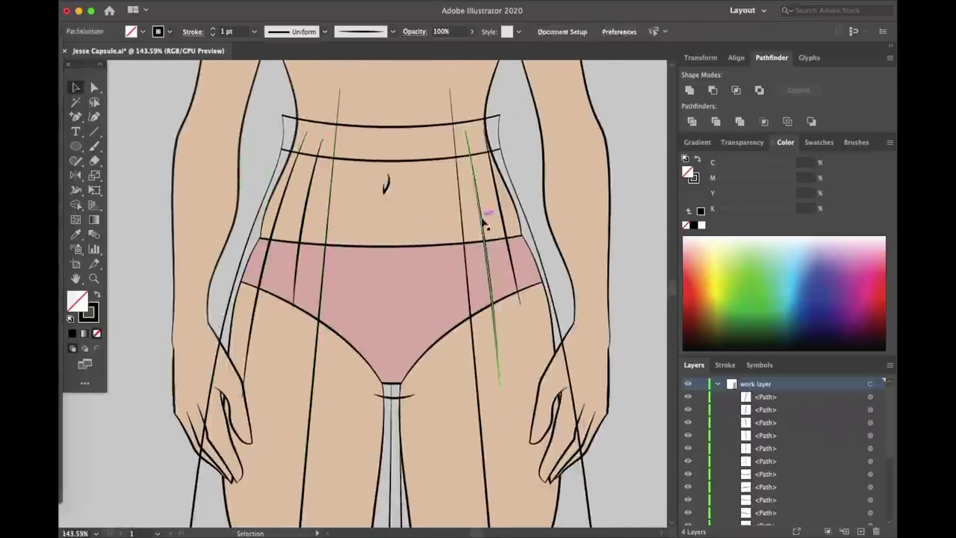
{"action": "scroll", "coordinate": [480, 277], "scroll_direction": "down", "scroll_amount": 3}
{"action": "scroll", "coordinate": [390, 325], "scroll_direction": "up", "scroll_amount": 6}
{"action": "scroll", "coordinate": [374, 276], "scroll_direction": "up", "scroll_amount": 3}
Step: Draw a loop button at the waistband, blend it down the leg, and break the blend apart
{"action": "mouse_move", "coordinate": [321, 307]}
{"action": "left_mouse_down"}
{"action": "mouse_move", "coordinate": [314, 316]}
{"action": "mouse_move", "coordinate": [346, 107]}
{"action": "left_mouse_up"}
{"action": "key", "text": "v"}
{"action": "scroll", "coordinate": [341, 145], "scroll_direction": "down", "scroll_amount": 8}
{"action": "scroll", "coordinate": [360, 334], "scroll_direction": "down", "scroll_amount": 1}
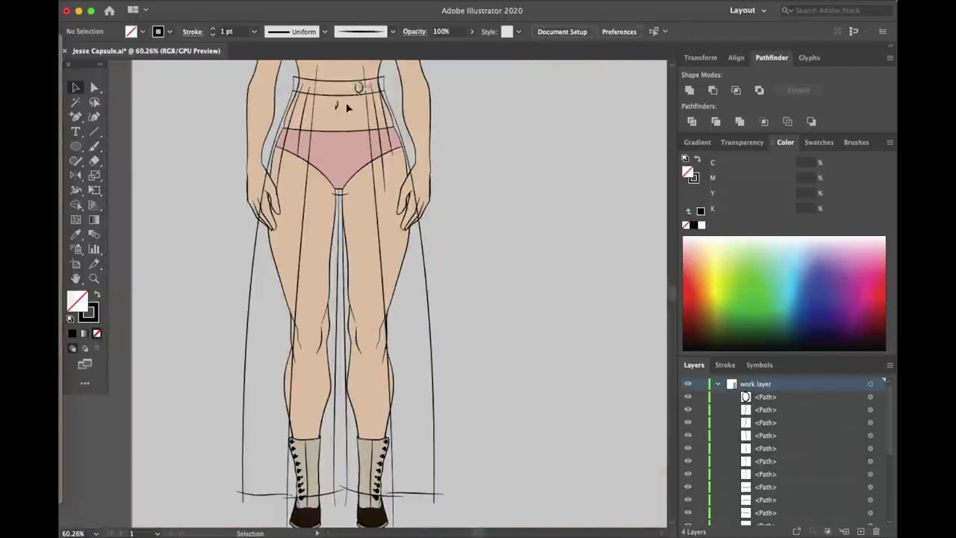
{"action": "left_click", "coordinate": [164, 2]}
{"action": "left_click", "coordinate": [310, 301]}
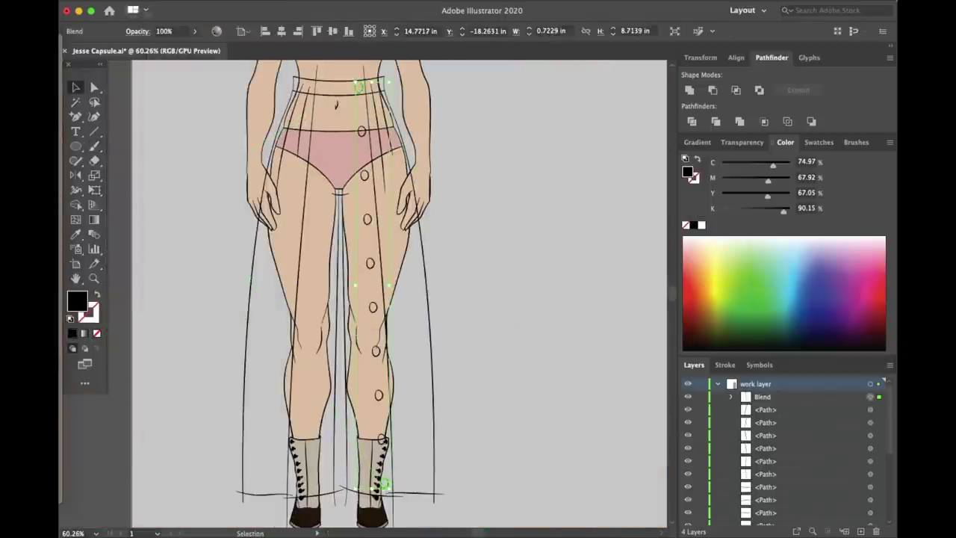
{"action": "scroll", "coordinate": [336, 284], "scroll_direction": "up", "scroll_amount": 5}
{"action": "left_click", "coordinate": [165, 2]}
{"action": "left_click", "coordinate": [177, 61]}
Step: Select all the loop buttons and guide lines and group them together
{"action": "left_click", "coordinate": [351, 403]}
{"action": "scroll", "coordinate": [359, 299], "scroll_direction": "down", "scroll_amount": 3}
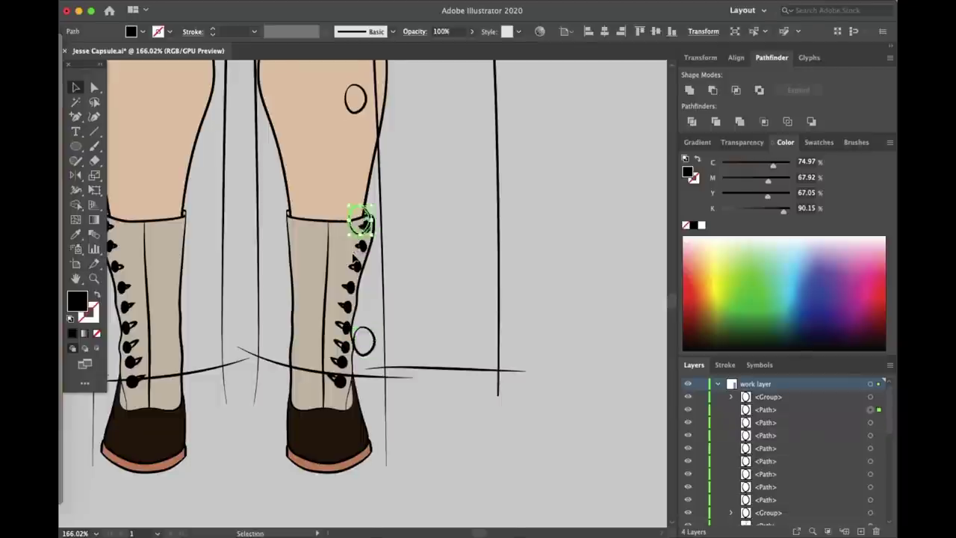
{"action": "scroll", "coordinate": [343, 284], "scroll_direction": "up", "scroll_amount": 6}
{"action": "scroll", "coordinate": [338, 277], "scroll_direction": "down", "scroll_amount": 5}
{"action": "key", "text": "super+a"}
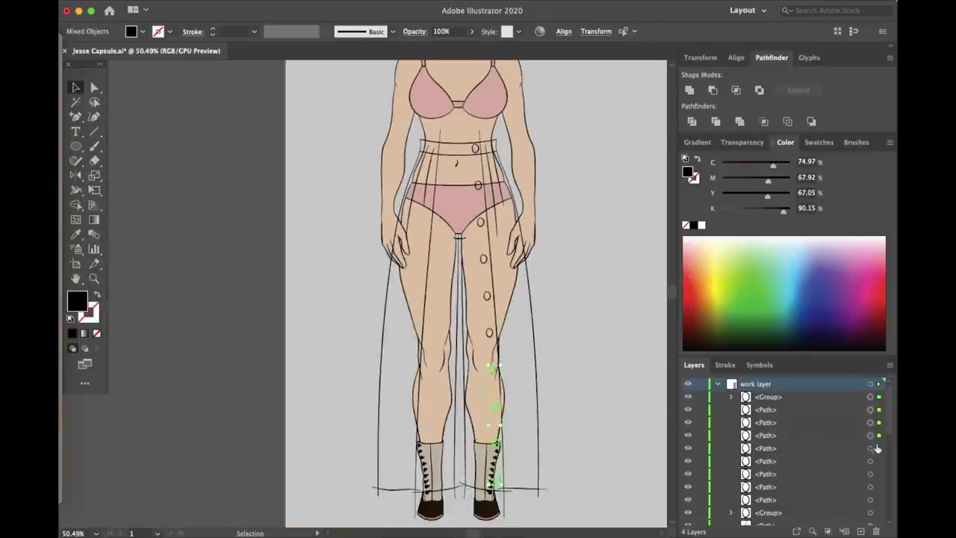
{"action": "scroll", "coordinate": [885, 434], "scroll_direction": "down", "scroll_amount": 1}
{"action": "scroll", "coordinate": [463, 374], "scroll_direction": "up", "scroll_amount": 5}
{"action": "scroll", "coordinate": [435, 435], "scroll_direction": "down", "scroll_amount": 6}
{"action": "key", "text": "super+shift+a"}
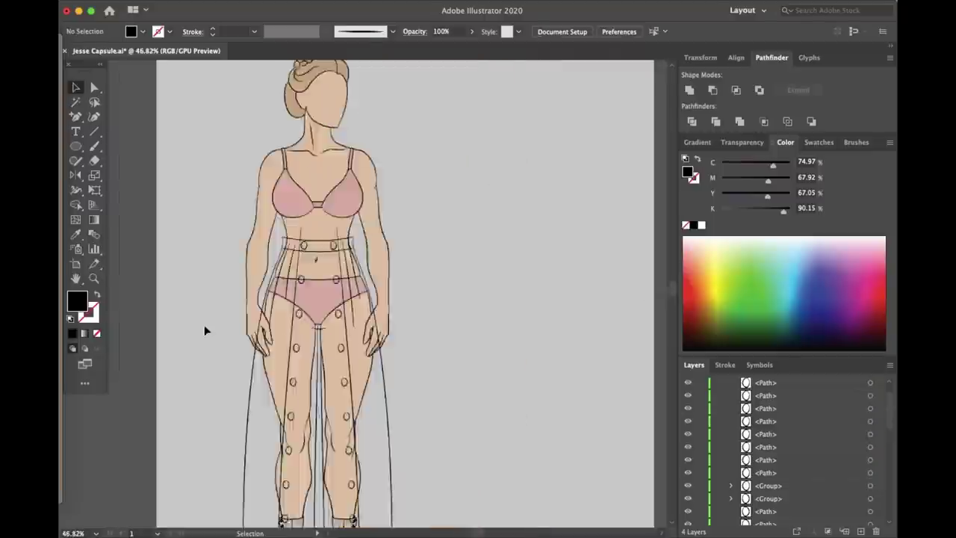
{"action": "scroll", "coordinate": [224, 419], "scroll_direction": "up", "scroll_amount": 5}
{"action": "key", "text": "b"}
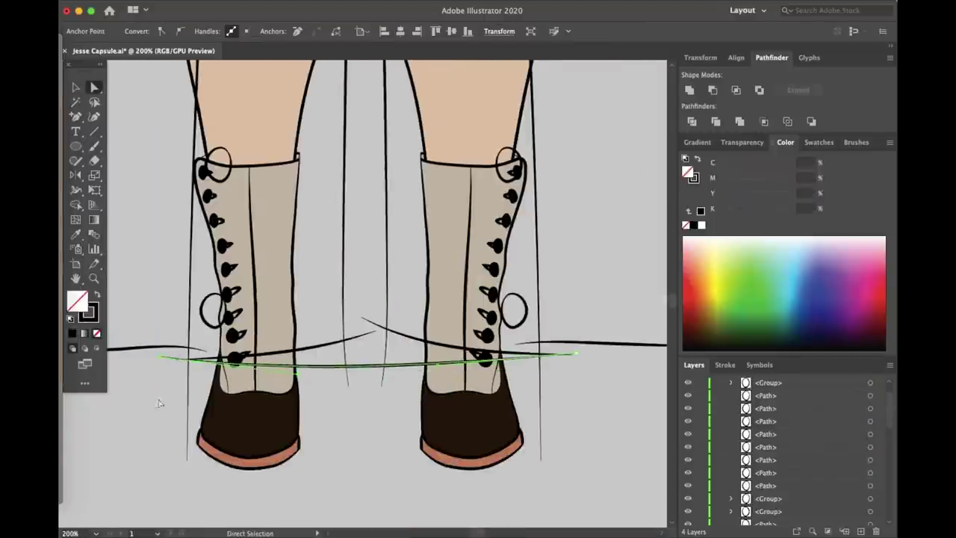
{"action": "scroll", "coordinate": [388, 437], "scroll_direction": "down", "scroll_amount": 5}
{"action": "right_click", "coordinate": [369, 280]}
{"action": "key", "text": "super+a"}
{"action": "left_click", "coordinate": [146, 8]}
{"action": "key", "text": "Escape"}
{"action": "key", "text": "super+shift+a"}
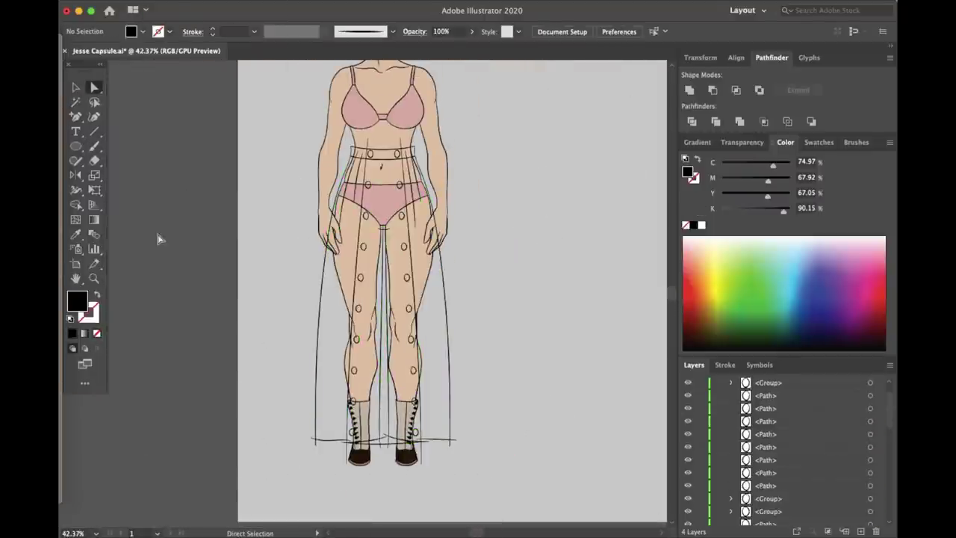
{"action": "key", "text": "super+a"}
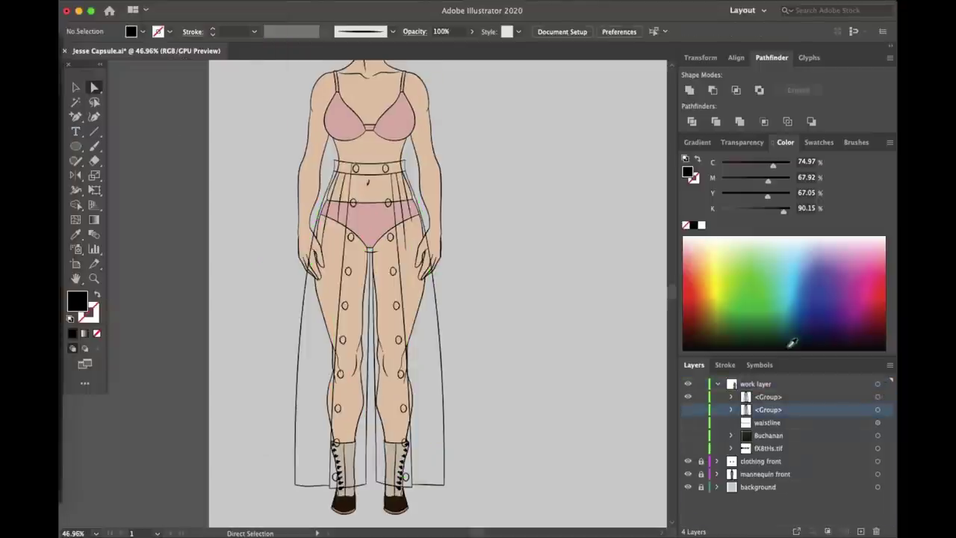
Step: Rename the trousers group to 'pants open'
{"action": "scroll", "coordinate": [714, 502], "scroll_direction": "down", "scroll_amount": 5}
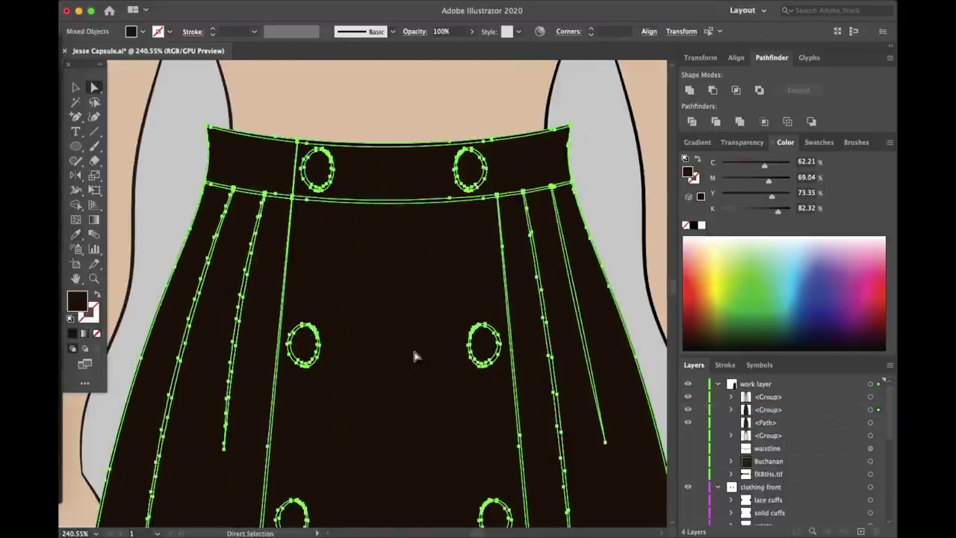
{"action": "scroll", "coordinate": [416, 356], "scroll_direction": "down", "scroll_amount": 15}
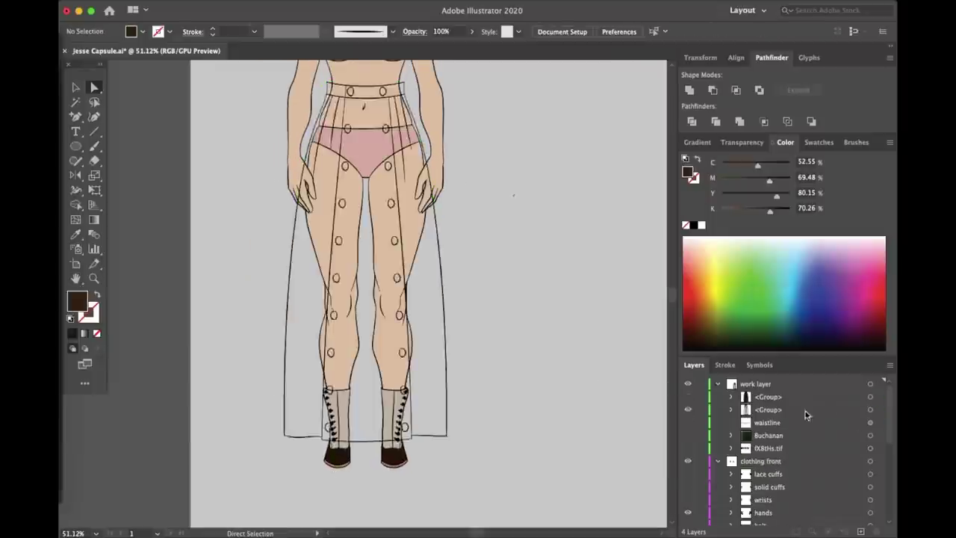
{"action": "left_click", "coordinate": [880, 410]}
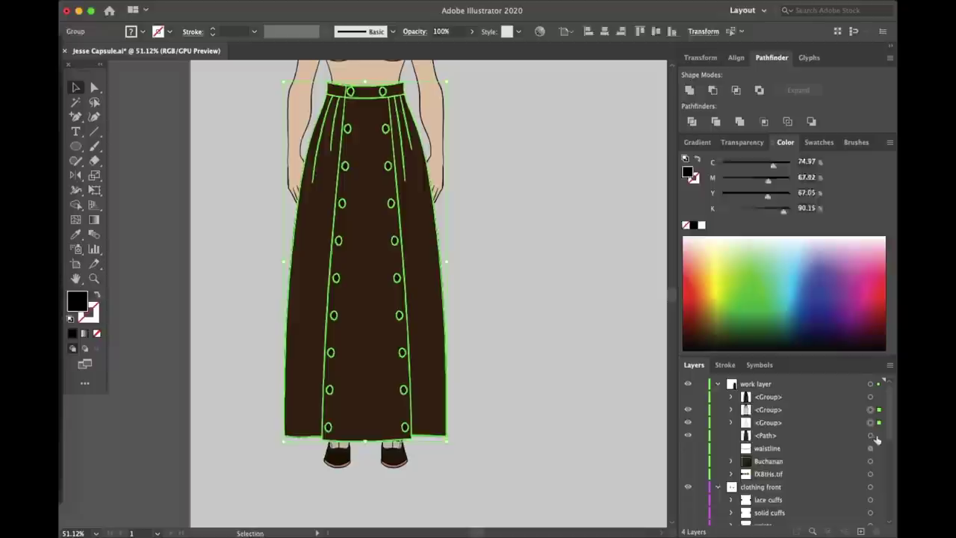
{"action": "double_click", "coordinate": [769, 409]}
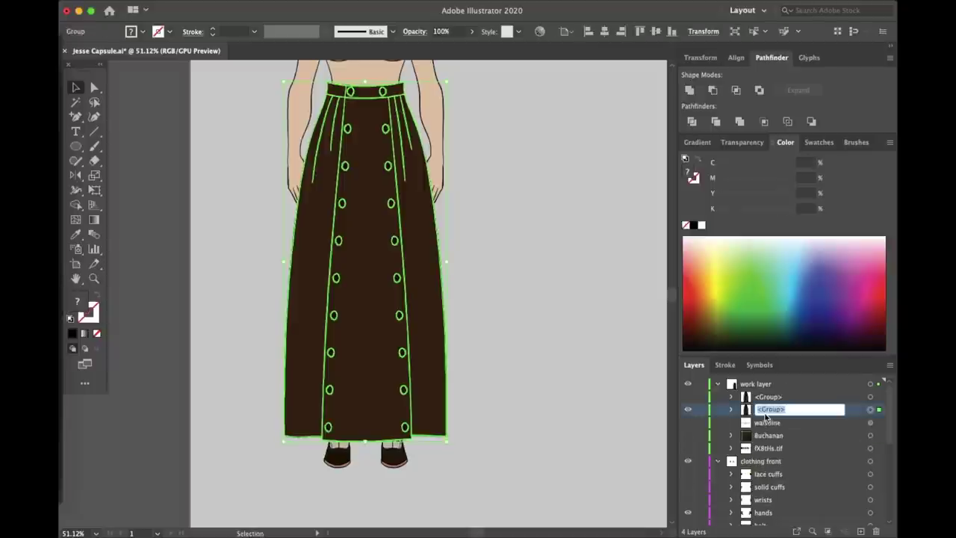
{"action": "type", "text": "pants open"}
{"action": "left_click", "coordinate": [544, 389]}
{"action": "scroll", "coordinate": [544, 389], "scroll_direction": "down", "scroll_amount": 2}
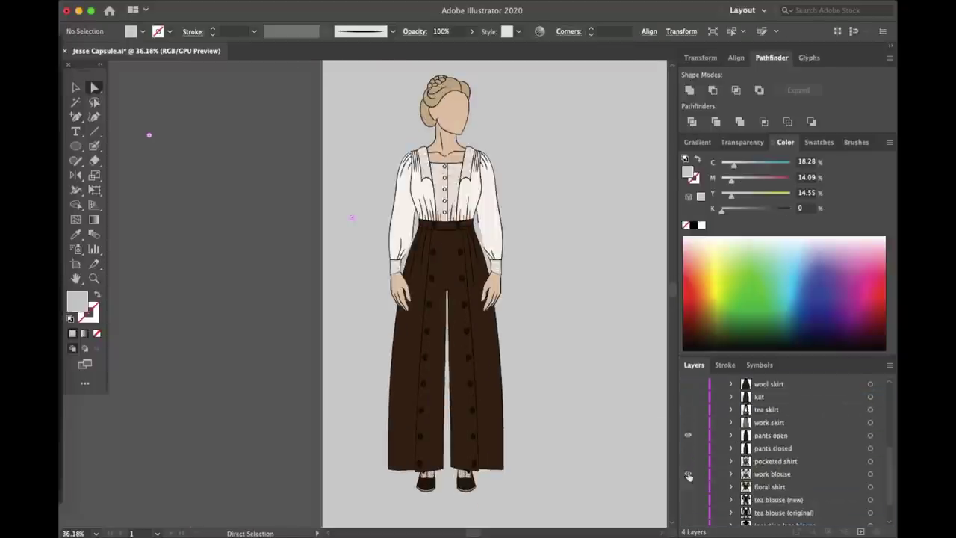
Step: Toggle blouse layers on and off to try different blouses over the trousers
{"action": "left_click", "coordinate": [688, 474]}
{"action": "left_click", "coordinate": [688, 486]}
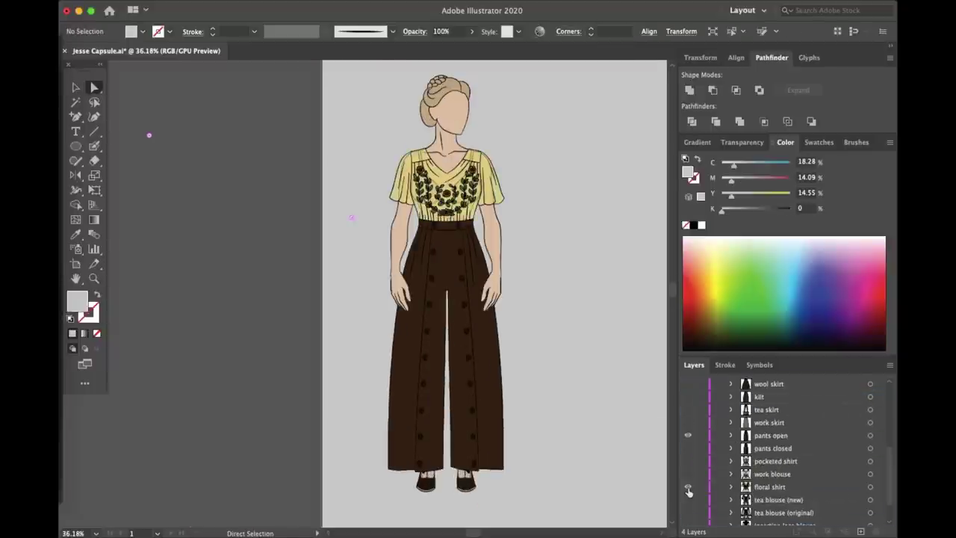
{"action": "left_click", "coordinate": [688, 486]}
{"action": "left_click", "coordinate": [688, 499]}
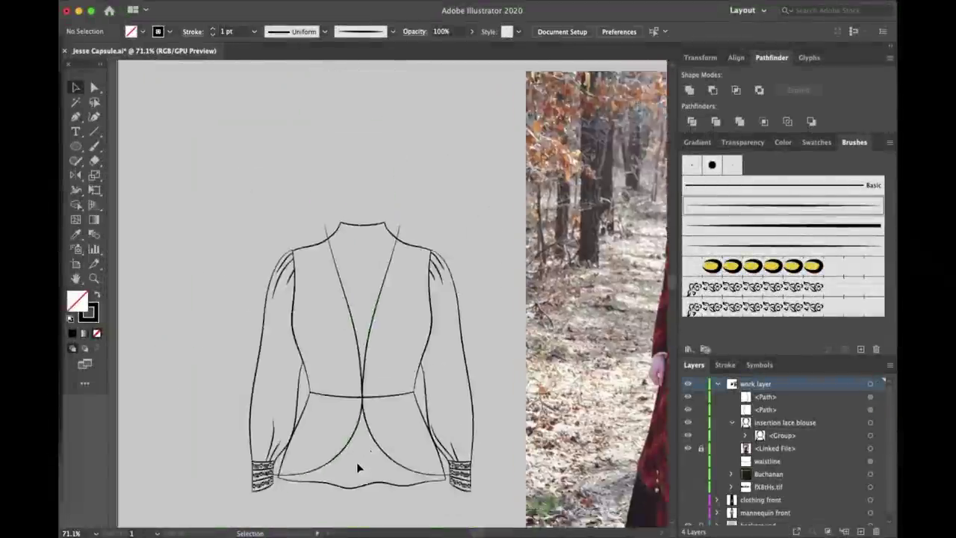
Step: Draw a lapel curve at the jacket's right shoulder and mirror a copy onto the left shoulder
{"action": "scroll", "coordinate": [215, 189], "scroll_direction": "right", "scroll_amount": 5}
{"action": "key", "text": "shift+x"}
{"action": "key", "text": "b"}
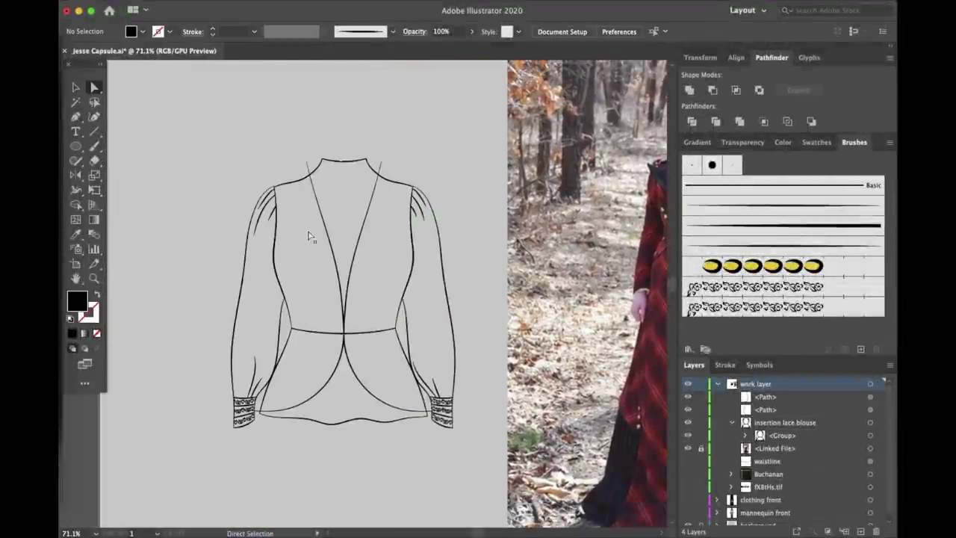
{"action": "scroll", "coordinate": [332, 298], "scroll_direction": "up", "scroll_amount": 5}
{"action": "key", "text": "shift+x"}
{"action": "left_click_drag", "start_coordinate": [404, 413], "coordinate": [556, 228]}
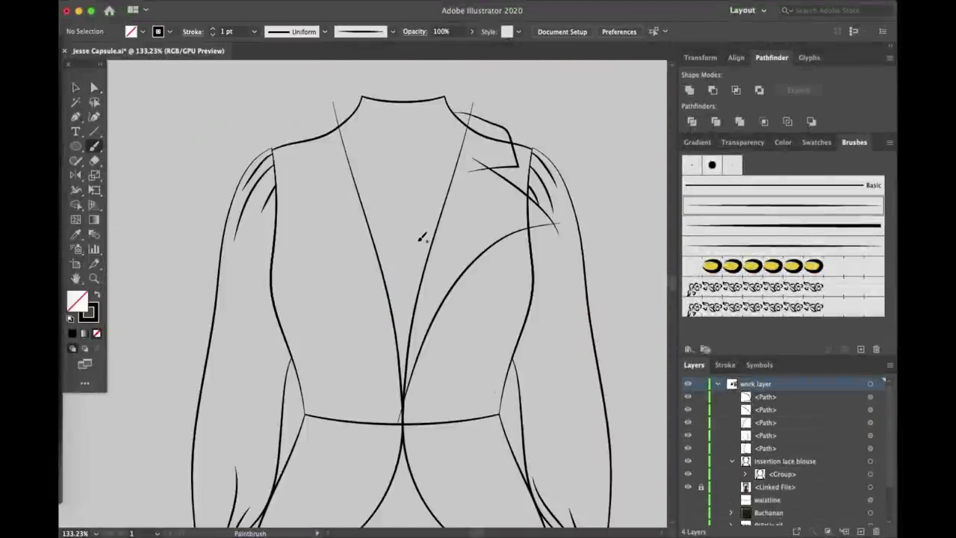
{"action": "key", "text": "ctrl+z"}
{"action": "scroll", "coordinate": [498, 212], "scroll_direction": "right", "scroll_amount": 2}
{"action": "scroll", "coordinate": [498, 212], "scroll_direction": "up", "scroll_amount": 2}
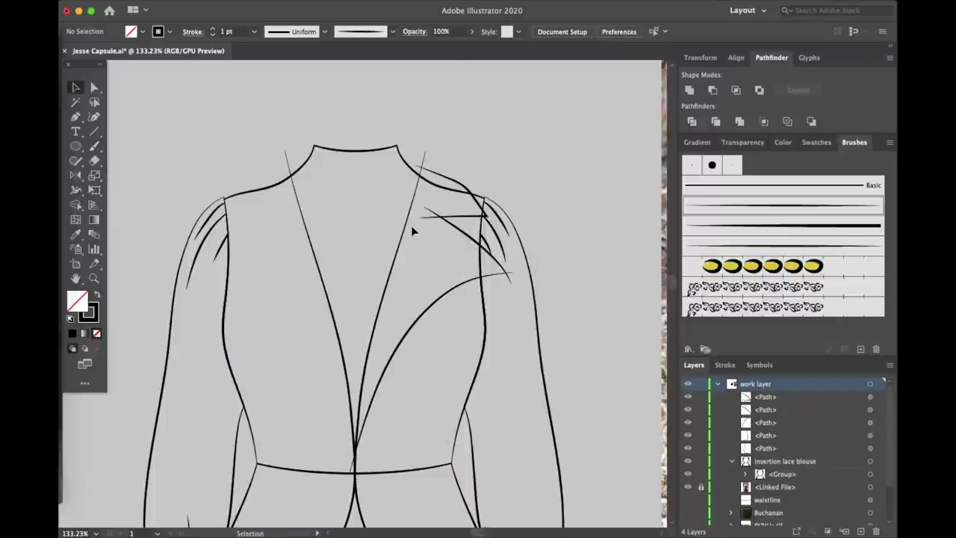
{"action": "key", "text": "o"}
{"action": "left_click_drag", "start_coordinate": [353, 135], "coordinate": [353, 448]}
{"action": "key", "text": "v"}
{"action": "scroll", "coordinate": [512, 229], "scroll_direction": "down", "scroll_amount": 3}
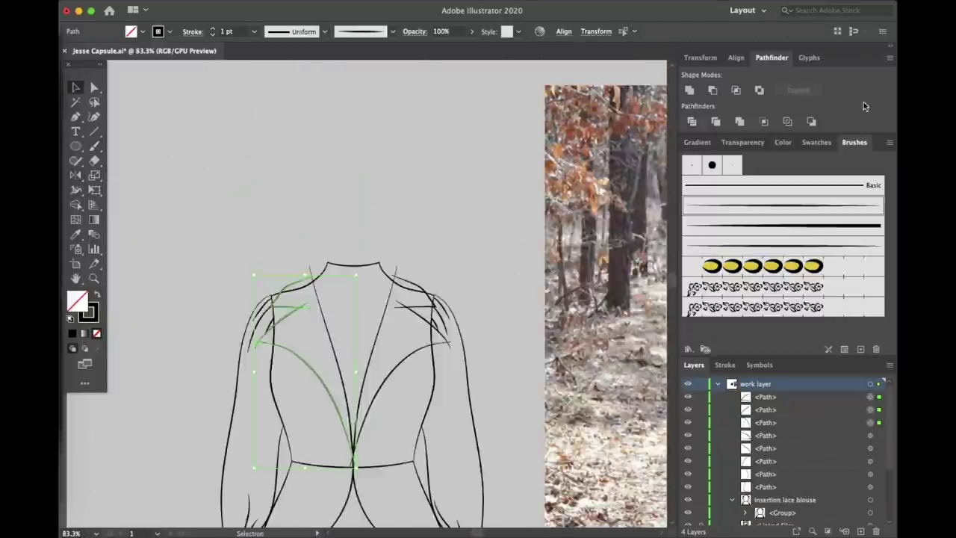
{"action": "scroll", "coordinate": [512, 229], "scroll_direction": "up", "scroll_amount": 3}
{"action": "key", "text": "ctrl+shift+a"}
Step: Draw a fold line down the jacket's right side and reflect a copy to the left side
{"action": "key", "text": "a"}
{"action": "scroll", "coordinate": [512, 230], "scroll_direction": "up", "scroll_amount": 3}
{"action": "scroll", "coordinate": [338, 475], "scroll_direction": "down", "scroll_amount": 5}
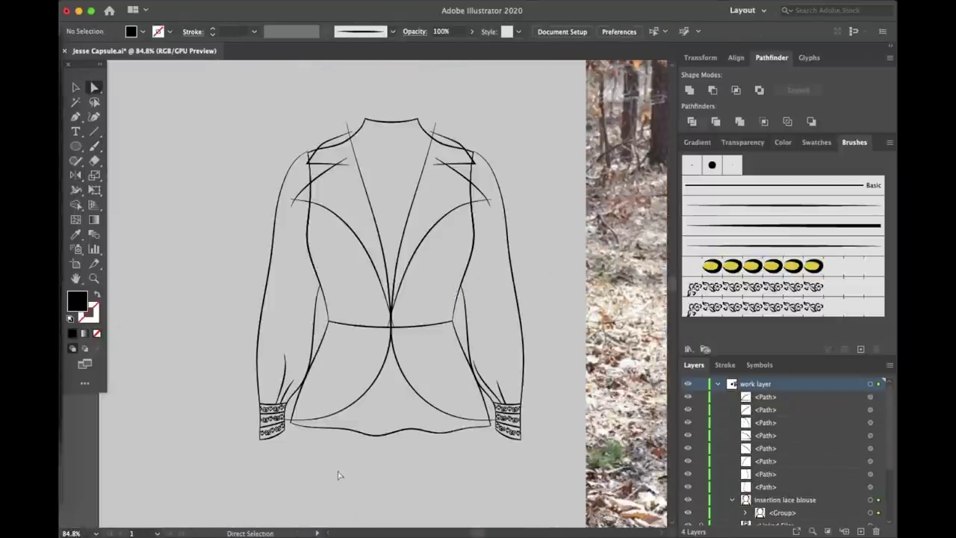
{"action": "scroll", "coordinate": [417, 146], "scroll_direction": "up", "scroll_amount": 3}
{"action": "left_click_drag", "start_coordinate": [452, 245], "coordinate": [558, 487]}
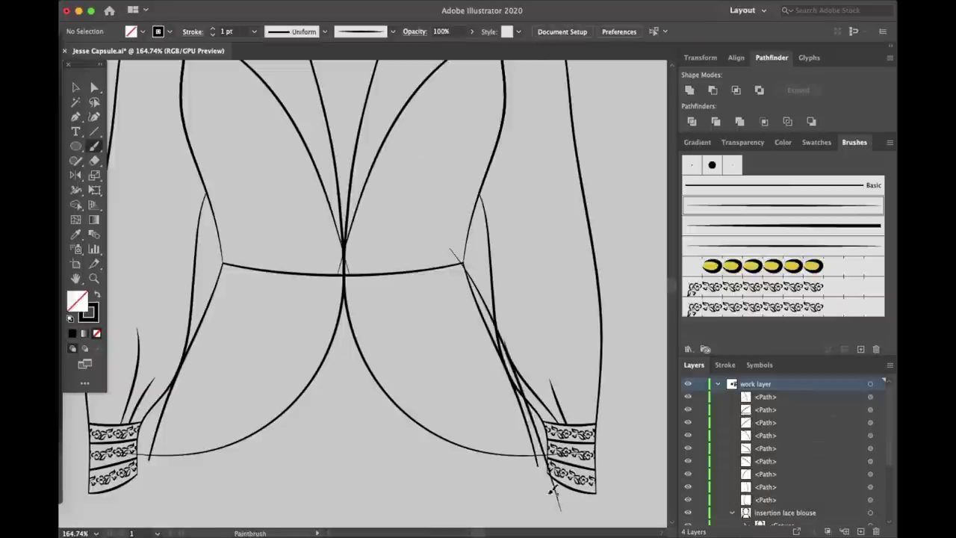
{"action": "key", "text": "v"}
{"action": "scroll", "coordinate": [360, 158], "scroll_direction": "up", "scroll_amount": 2}
{"action": "left_click", "coordinate": [460, 174]}
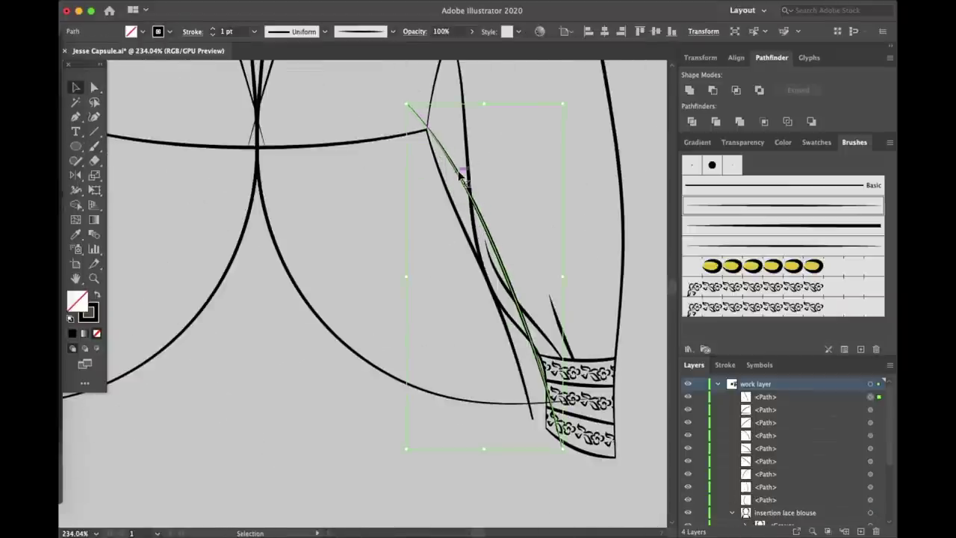
{"action": "key", "text": "o"}
{"action": "left_click", "coordinate": [459, 171], "text": "alt"}
{"action": "key", "text": "Return"}
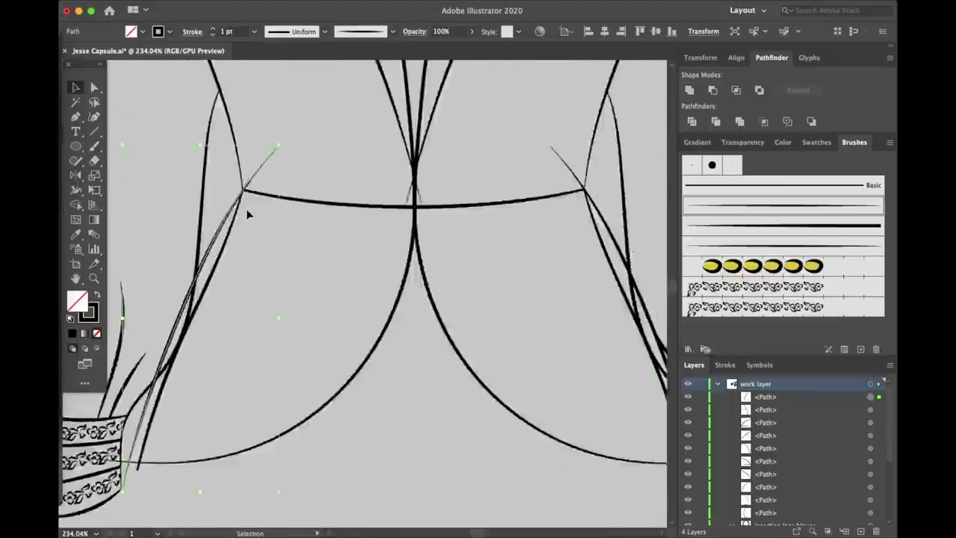
{"action": "scroll", "coordinate": [246, 203], "scroll_direction": "up", "scroll_amount": 8}
{"action": "left_click", "coordinate": [345, 308]}
Step: Select the left-side fold strokes and bring up the jacket's object commands
{"action": "scroll", "coordinate": [336, 329], "scroll_direction": "down", "scroll_amount": 10}
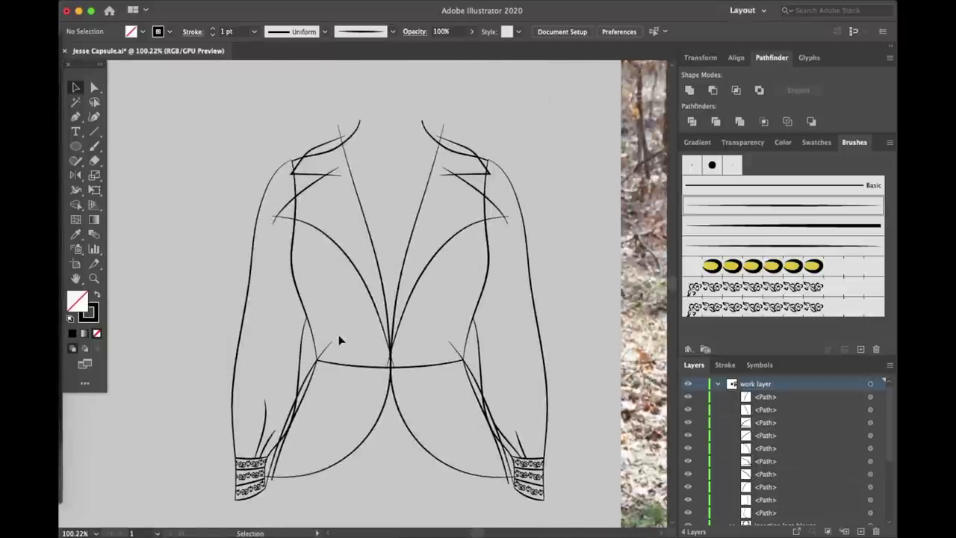
{"action": "scroll", "coordinate": [688, 510], "scroll_direction": "down", "scroll_amount": 4}
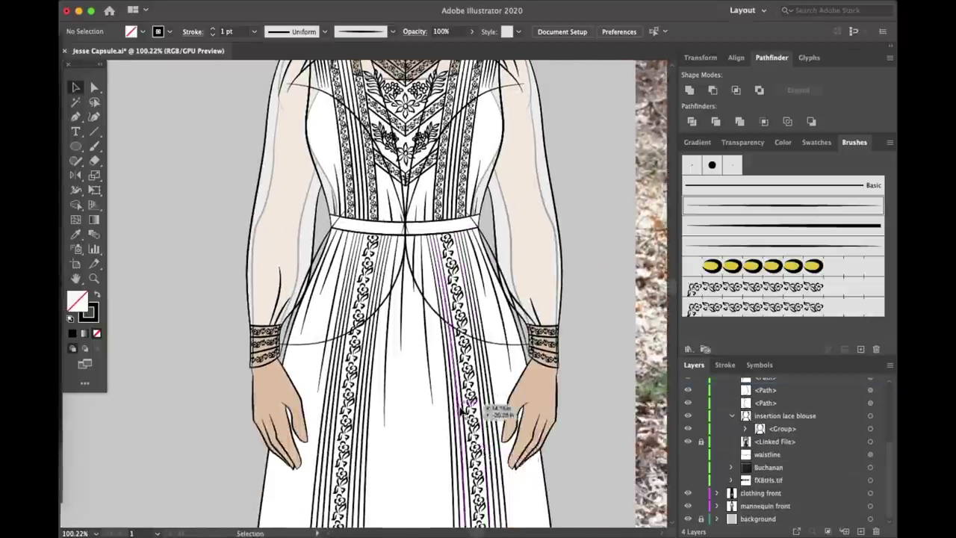
{"action": "scroll", "coordinate": [769, 388], "scroll_direction": "up", "scroll_amount": 5}
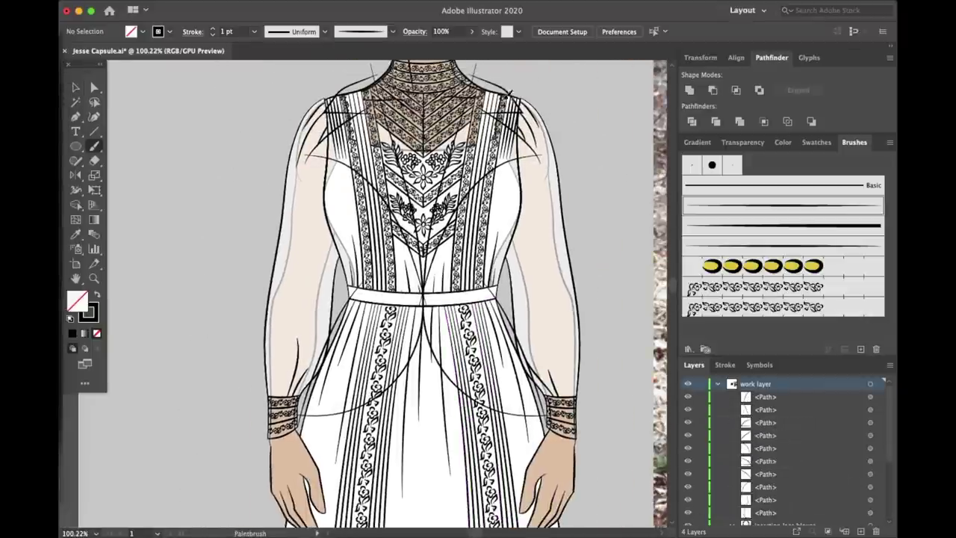
{"action": "scroll", "coordinate": [602, 442], "scroll_direction": "right", "scroll_amount": 3}
{"action": "scroll", "coordinate": [507, 221], "scroll_direction": "up", "scroll_amount": 2}
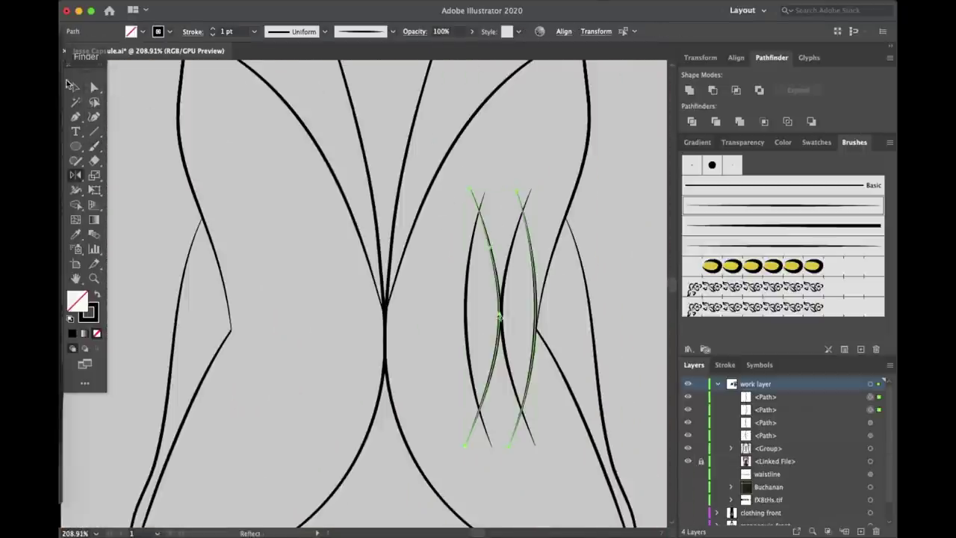
{"action": "left_click", "coordinate": [288, 233]}
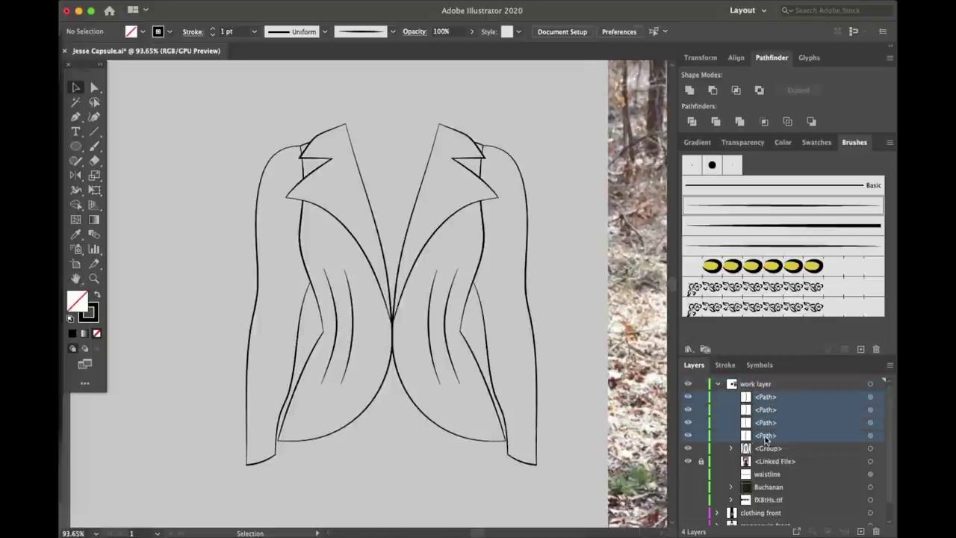
{"action": "left_click", "coordinate": [815, 142]}
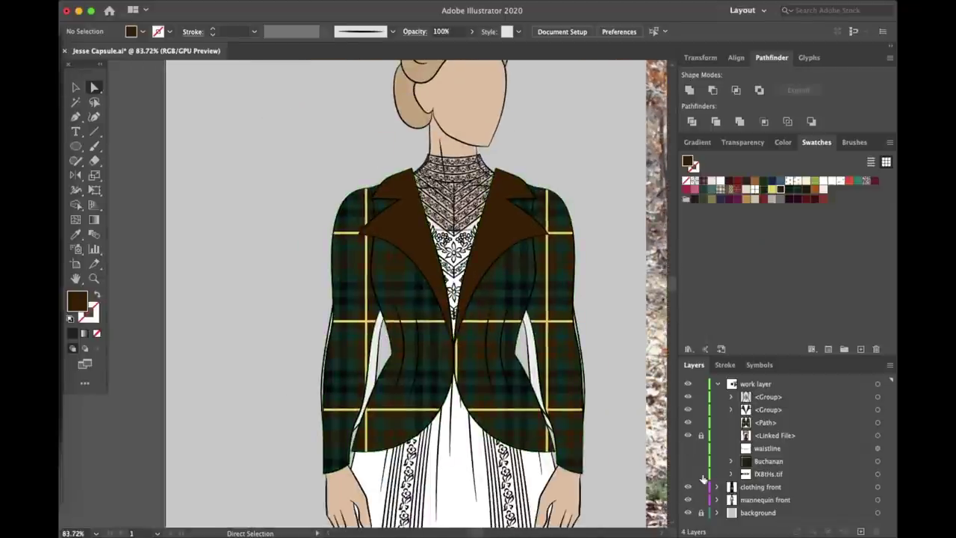
Step: Rotate the jacket's lapel tartan to an angle and fill the jacket with a darker green
{"action": "left_click", "coordinate": [717, 486]}
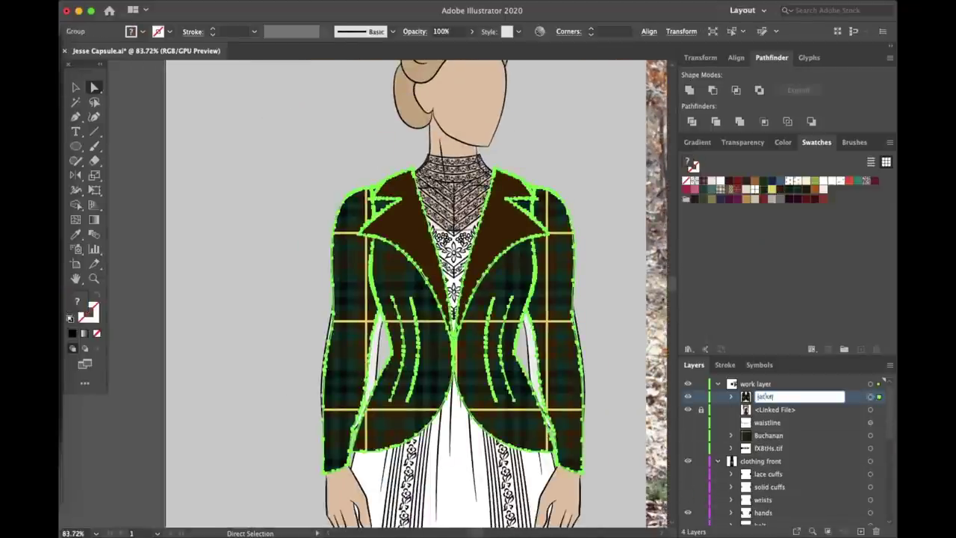
{"action": "scroll", "coordinate": [776, 448], "scroll_direction": "down", "scroll_amount": 3}
{"action": "left_click", "coordinate": [764, 440]}
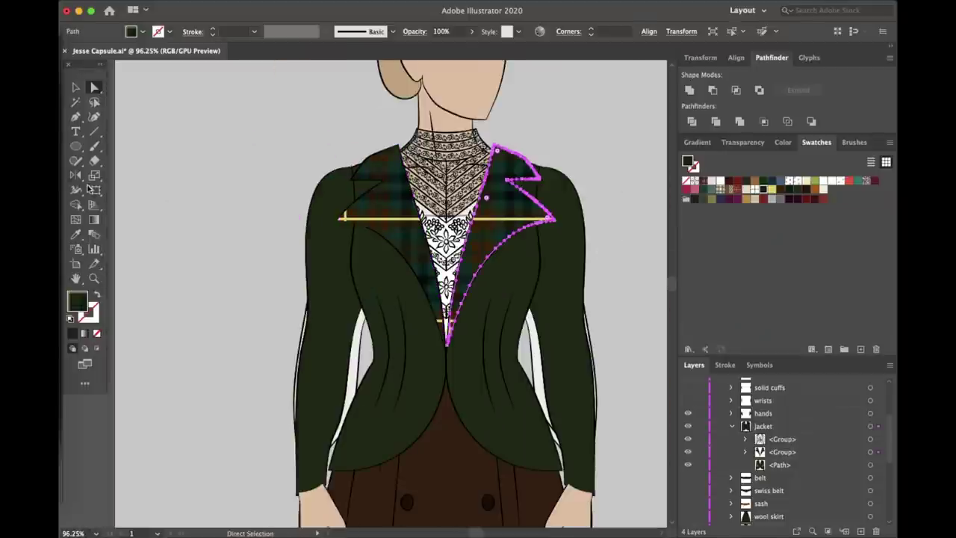
{"action": "left_click", "coordinate": [75, 174]}
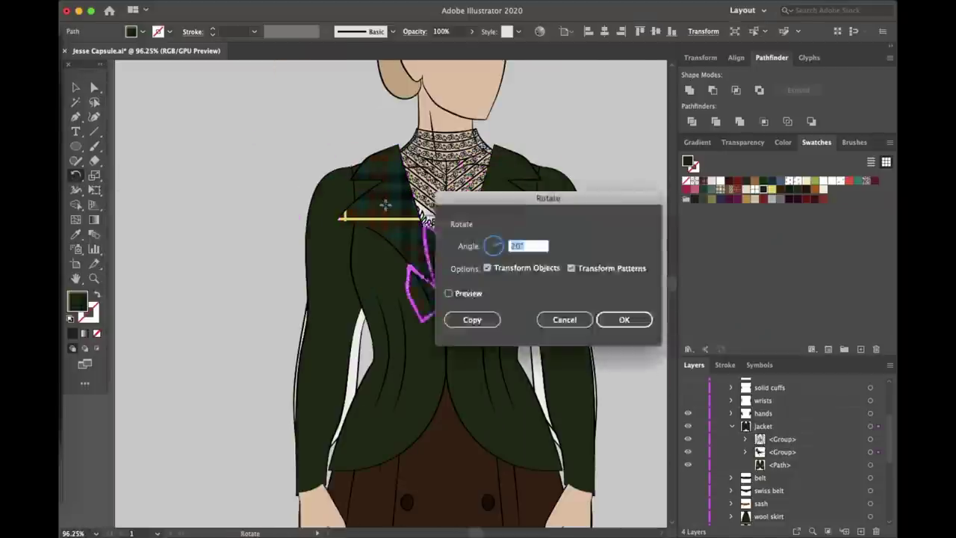
{"action": "left_click", "coordinate": [75, 175]}
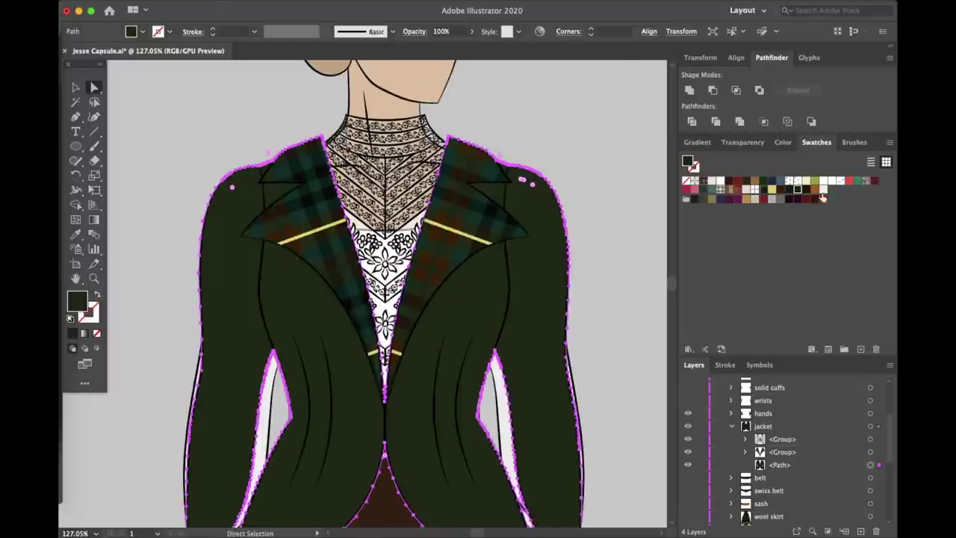
{"action": "left_click", "coordinate": [821, 197]}
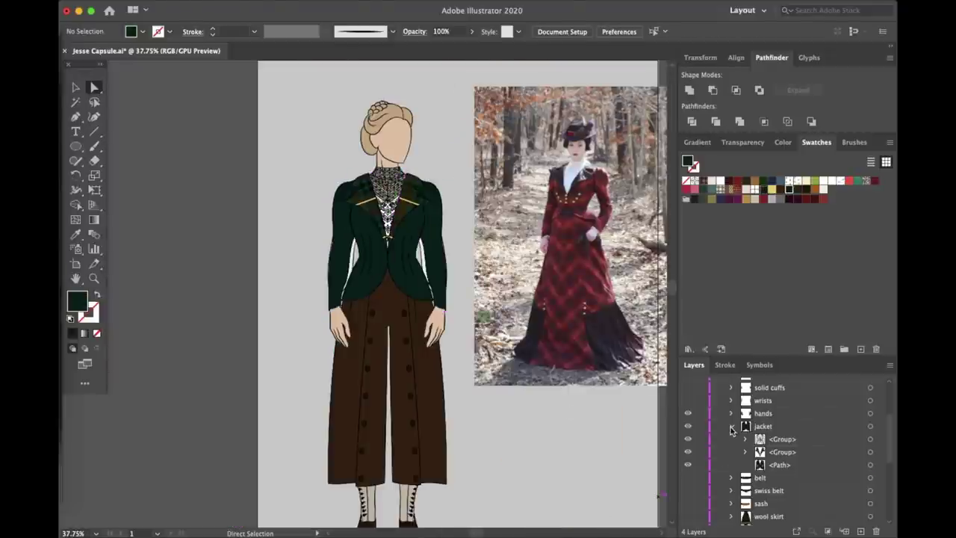
Step: Hide the brown pants and wool skirt layers, and show the tea blouse and plaid kilt
{"action": "scroll", "coordinate": [728, 433], "scroll_direction": "down", "scroll_amount": 3}
{"action": "left_click", "coordinate": [688, 452]}
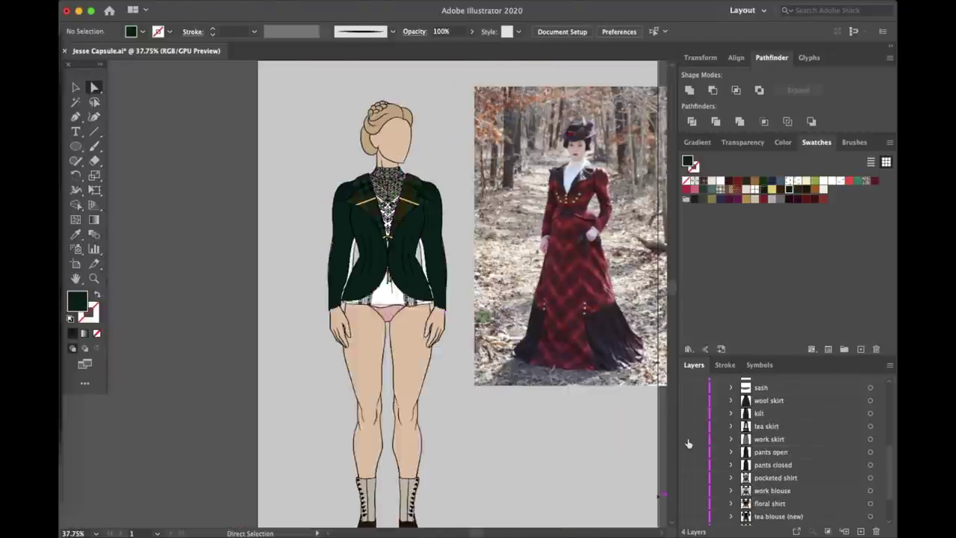
{"action": "scroll", "coordinate": [470, 269], "scroll_direction": "up", "scroll_amount": 3}
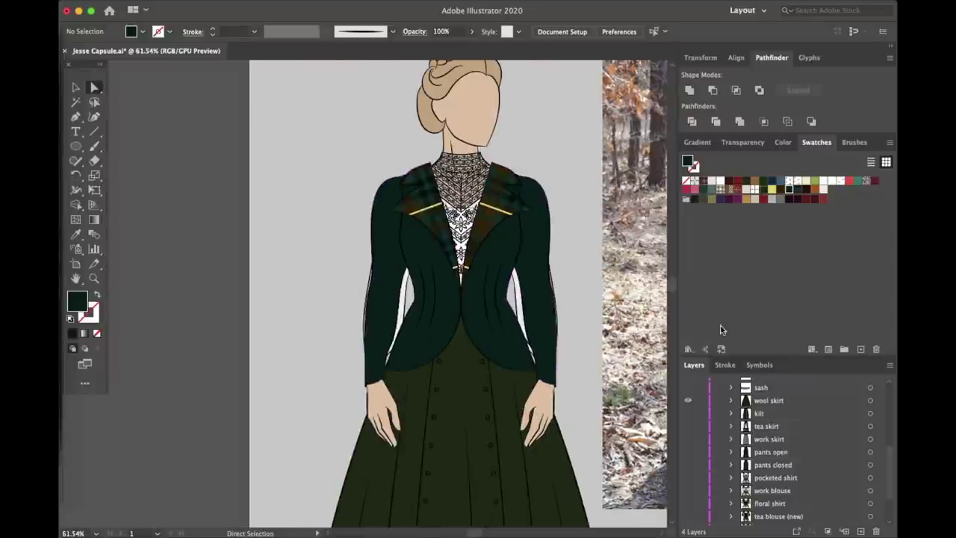
{"action": "scroll", "coordinate": [728, 448], "scroll_direction": "down", "scroll_amount": 2}
{"action": "left_click", "coordinate": [688, 482]}
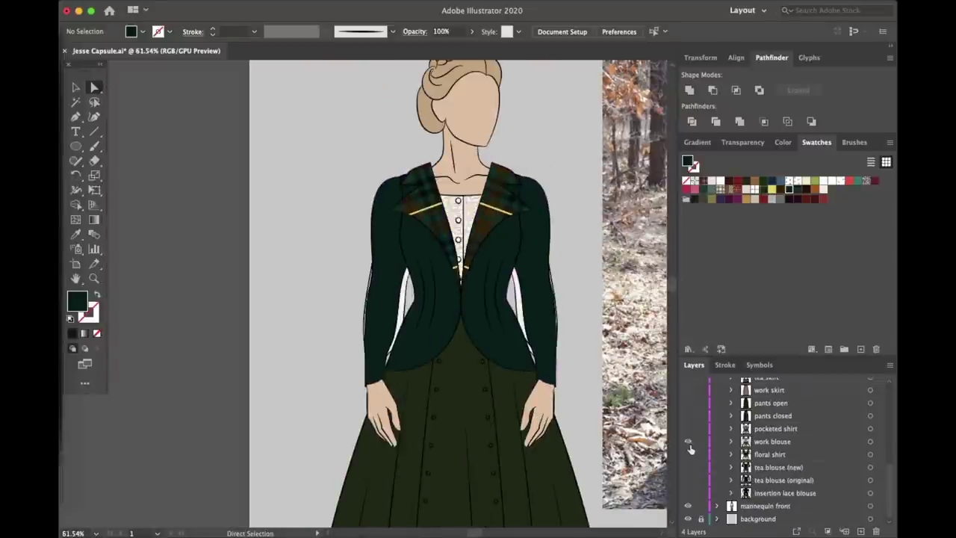
{"action": "scroll", "coordinate": [582, 413], "scroll_direction": "down", "scroll_amount": 3}
{"action": "scroll", "coordinate": [713, 440], "scroll_direction": "up", "scroll_amount": 2}
{"action": "left_click", "coordinate": [688, 389]}
{"action": "left_click", "coordinate": [688, 402]}
{"action": "scroll", "coordinate": [434, 298], "scroll_direction": "up", "scroll_amount": 5}
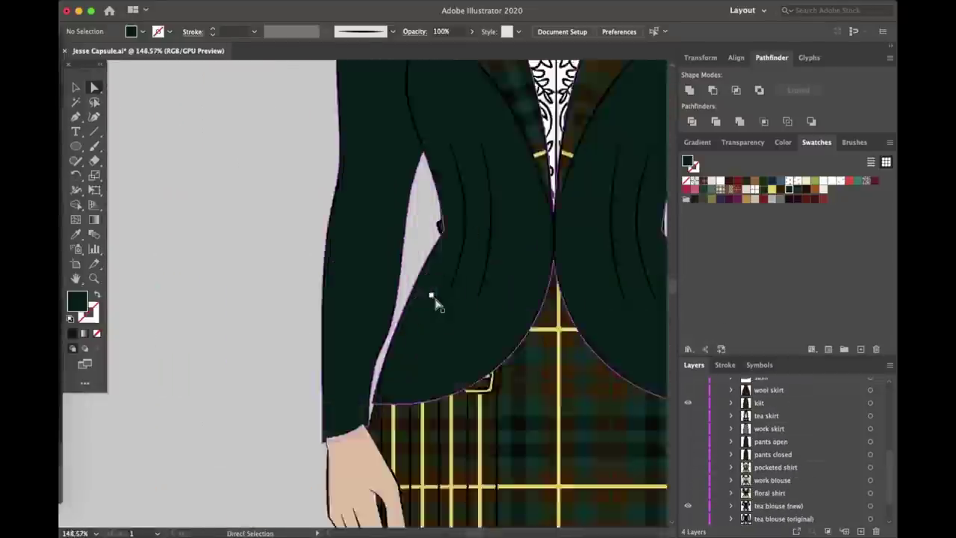
{"action": "scroll", "coordinate": [437, 306], "scroll_direction": "down", "scroll_amount": 5}
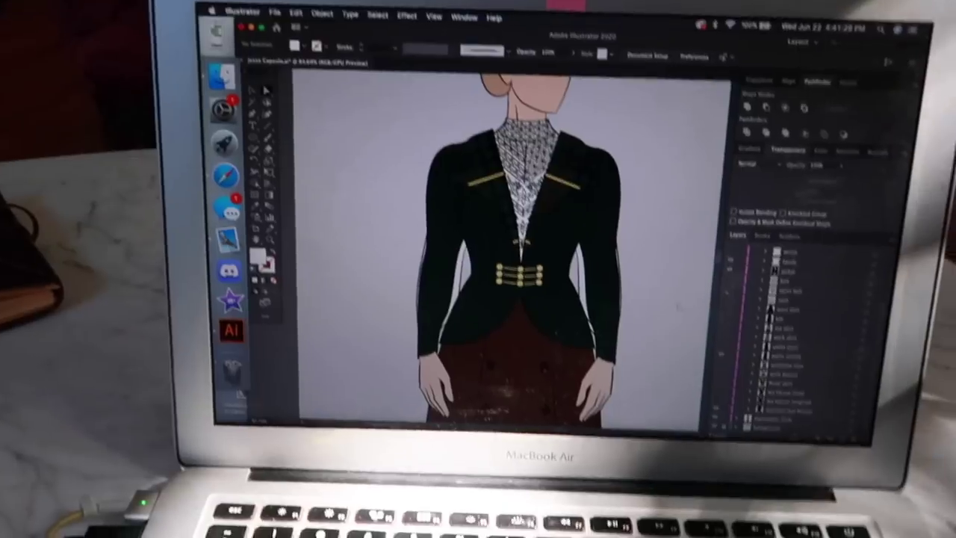
Step: Zoom out to fit the whole figure and switch which skirt layer shows under the jacket
{"action": "key", "text": "super+minus"}
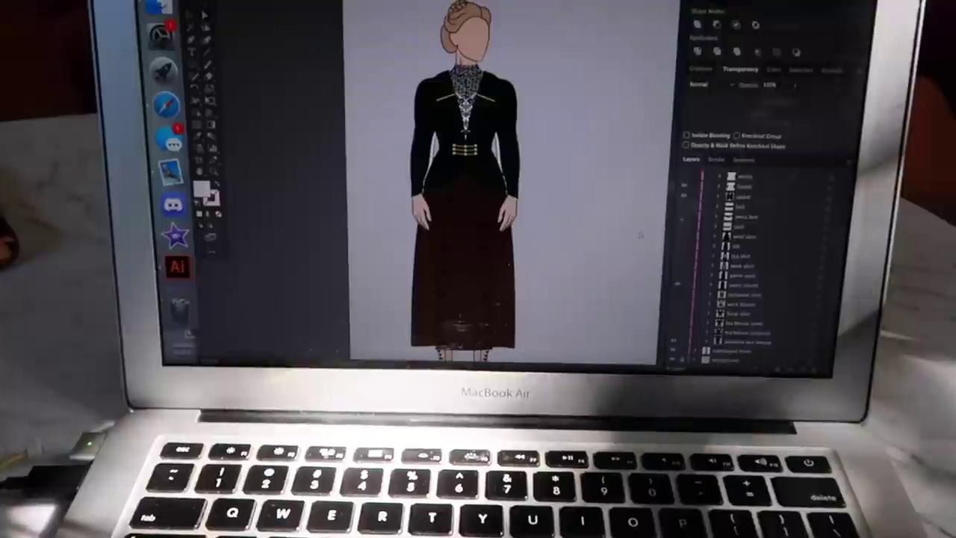
{"action": "left_click", "coordinate": [689, 293]}
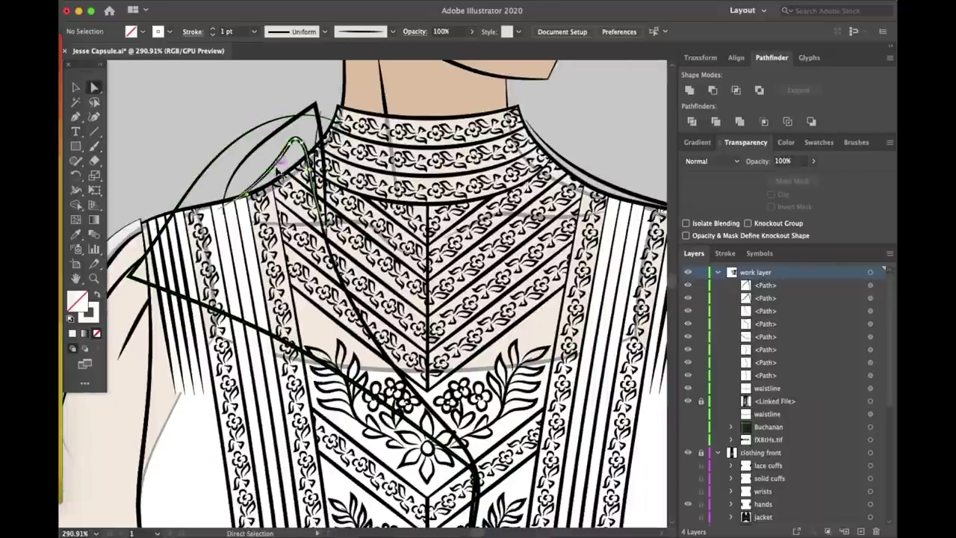
Step: Reshape the coat lines near the collar and beside the hand with Direct Selection
{"action": "left_click", "coordinate": [321, 196], "text": "ctrl"}
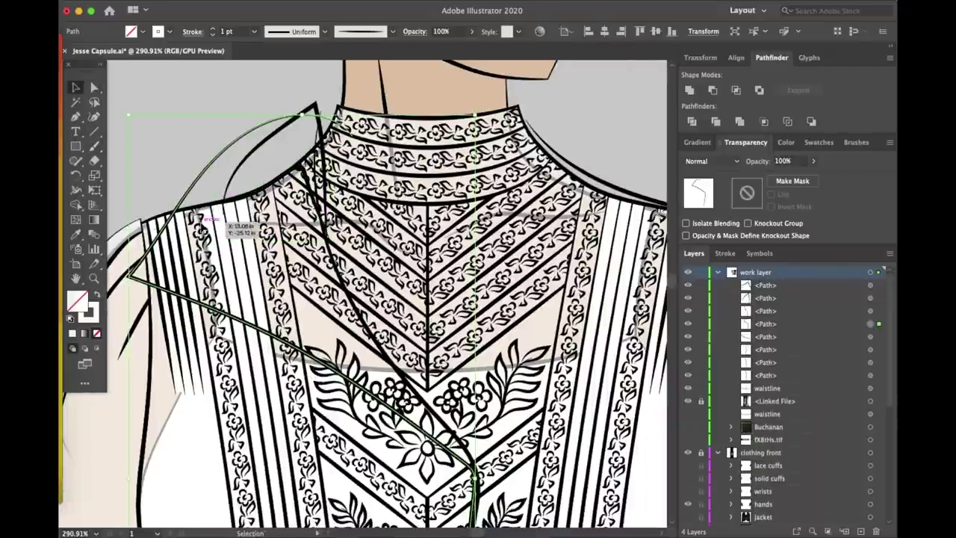
{"action": "key", "text": "a"}
{"action": "mouse_move", "coordinate": [314, 170]}
{"action": "left_mouse_down"}
{"action": "mouse_move", "coordinate": [312, 197]}
{"action": "mouse_move", "coordinate": [328, 218]}
{"action": "left_mouse_up"}
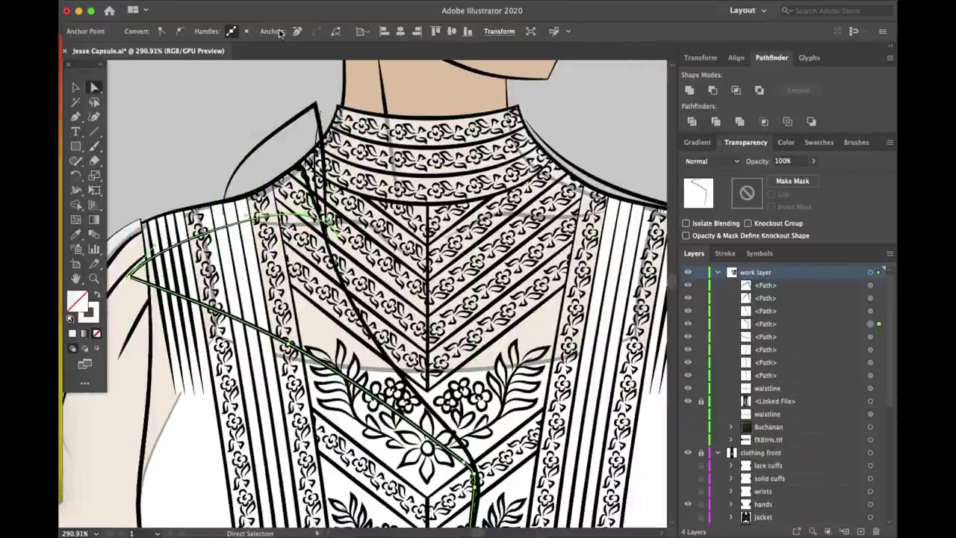
{"action": "scroll", "coordinate": [274, 97], "scroll_direction": "down", "scroll_amount": 5}
{"action": "scroll", "coordinate": [322, 224], "scroll_direction": "up", "scroll_amount": 3}
{"action": "key", "text": "v"}
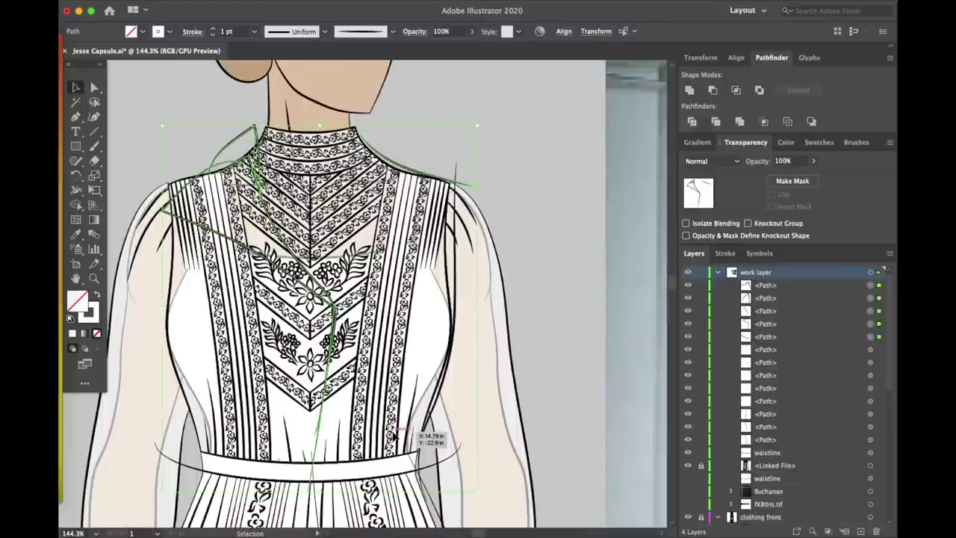
{"action": "key", "text": "ctrl+shift+a"}
{"action": "scroll", "coordinate": [373, 416], "scroll_direction": "down", "scroll_amount": 5}
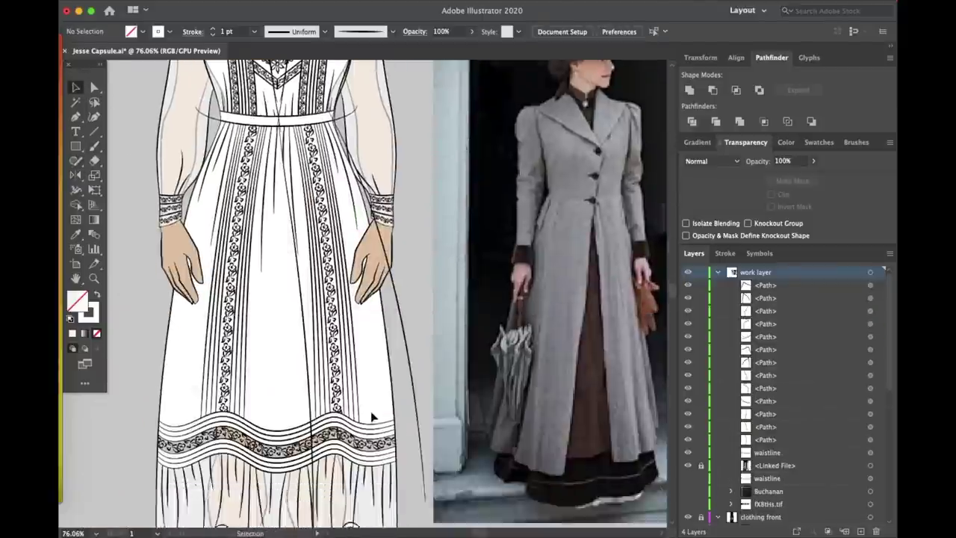
{"action": "scroll", "coordinate": [373, 416], "scroll_direction": "up", "scroll_amount": 2}
{"action": "key", "text": "a"}
{"action": "scroll", "coordinate": [323, 270], "scroll_direction": "up", "scroll_amount": 3}
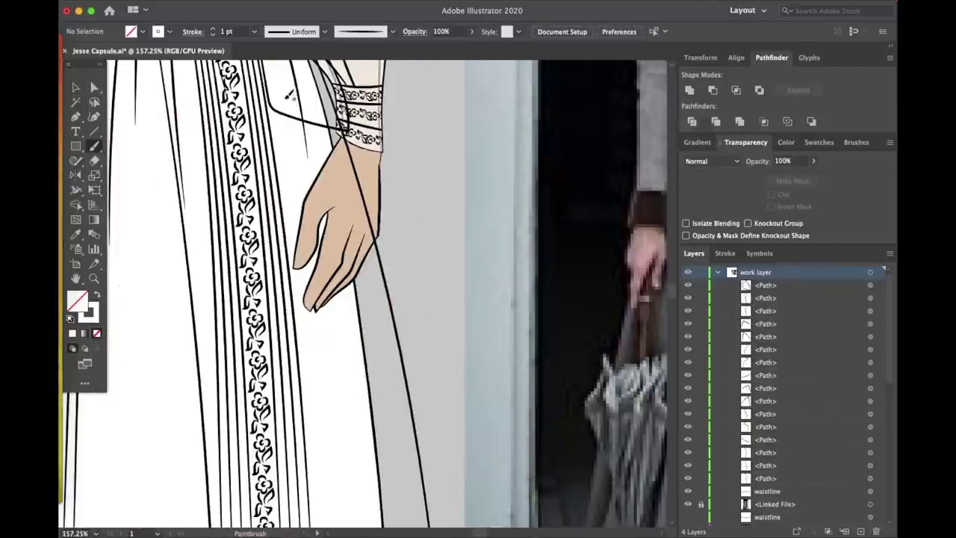
{"action": "left_click", "coordinate": [361, 181]}
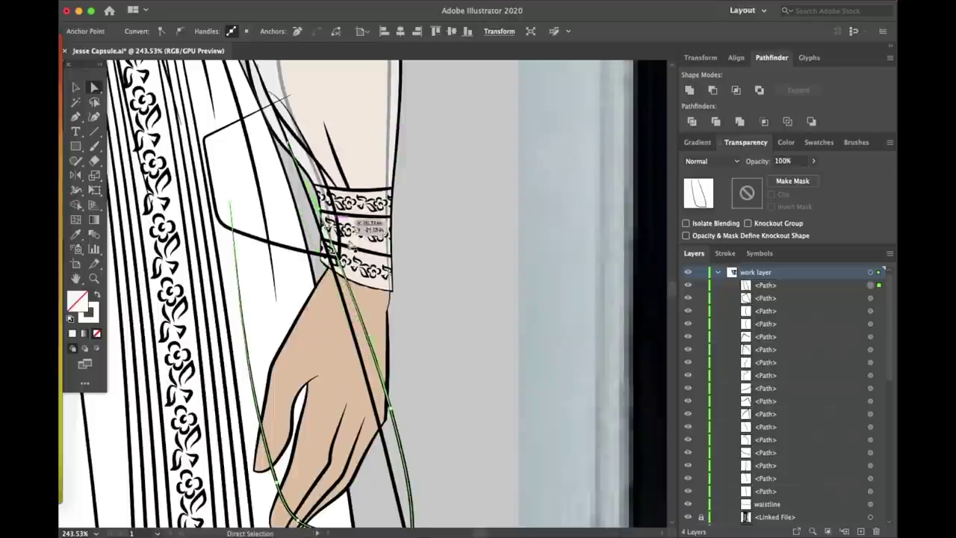
{"action": "key", "text": "ctrl+shift+a"}
{"action": "scroll", "coordinate": [427, 321], "scroll_direction": "down", "scroll_amount": 5}
{"action": "scroll", "coordinate": [384, 371], "scroll_direction": "up", "scroll_amount": 2}
{"action": "scroll", "coordinate": [359, 484], "scroll_direction": "down", "scroll_amount": 2}
Step: Draw a curved hem line across the bottom of the coat with the Paintbrush
{"action": "key", "text": "b"}
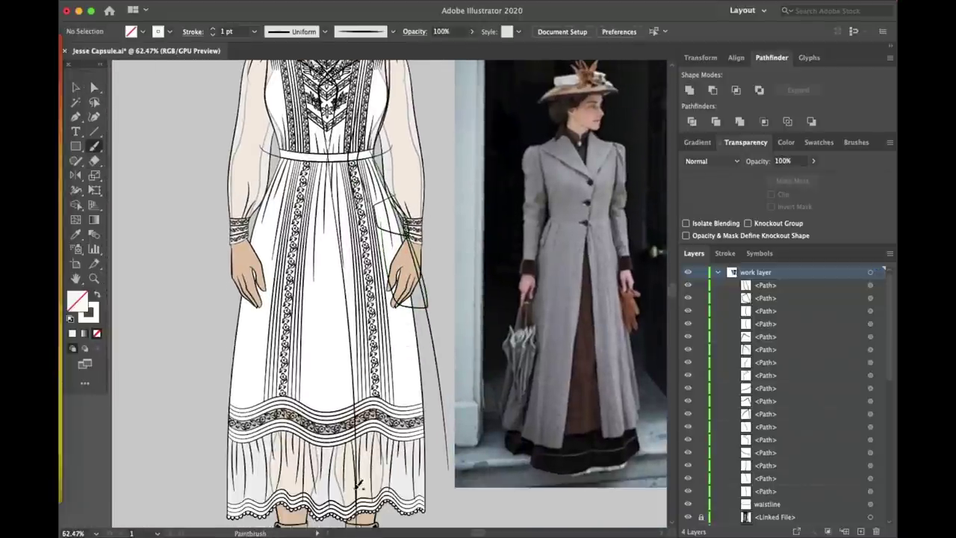
{"action": "scroll", "coordinate": [418, 467], "scroll_direction": "up", "scroll_amount": 5}
{"action": "left_click_drag", "start_coordinate": [334, 342], "coordinate": [441, 271]}
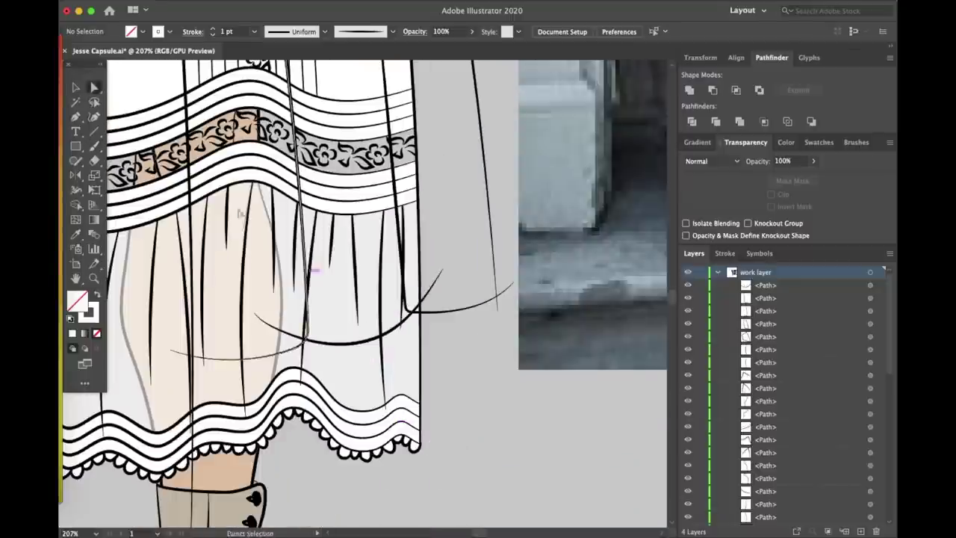
{"action": "key", "text": "ctrl+shift+a"}
{"action": "key", "text": "v"}
{"action": "scroll", "coordinate": [358, 298], "scroll_direction": "down", "scroll_amount": 6}
{"action": "scroll", "coordinate": [451, 179], "scroll_direction": "up", "scroll_amount": 5}
{"action": "scroll", "coordinate": [451, 179], "scroll_direction": "down", "scroll_amount": 2}
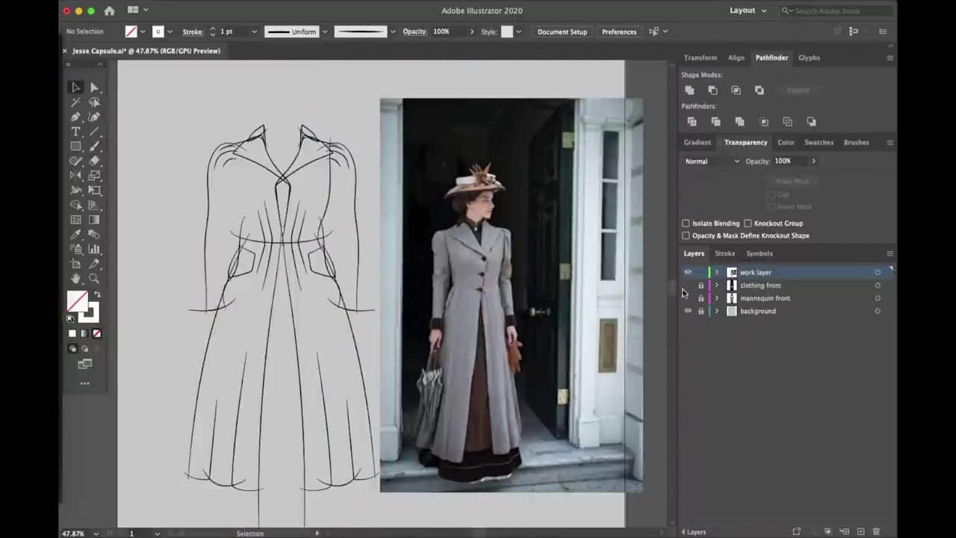
Step: Reshape the coat's side seam along the torso
{"action": "scroll", "coordinate": [239, 369], "scroll_direction": "down", "scroll_amount": 2}
{"action": "scroll", "coordinate": [239, 370], "scroll_direction": "up", "scroll_amount": 3}
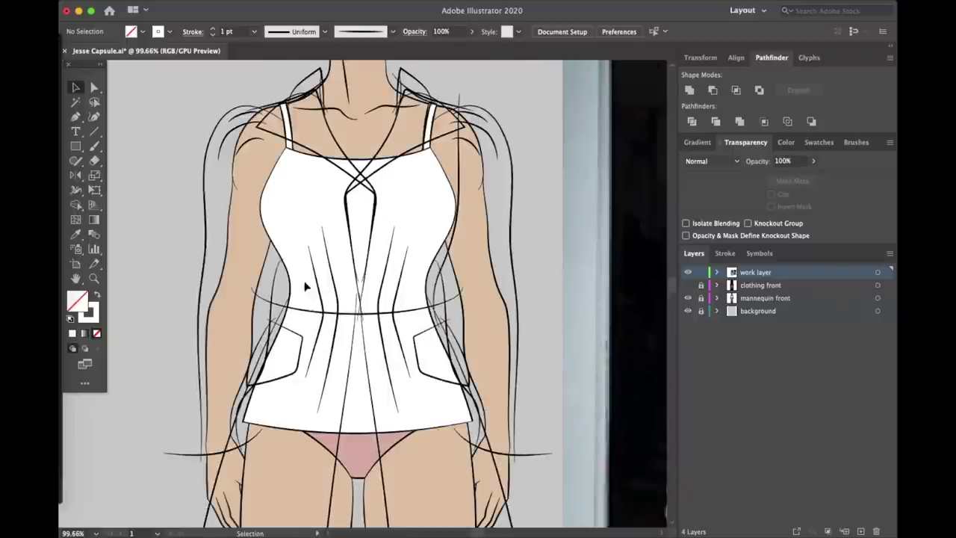
{"action": "key", "text": "a"}
{"action": "left_click_drag", "start_coordinate": [475, 387], "coordinate": [457, 95]}
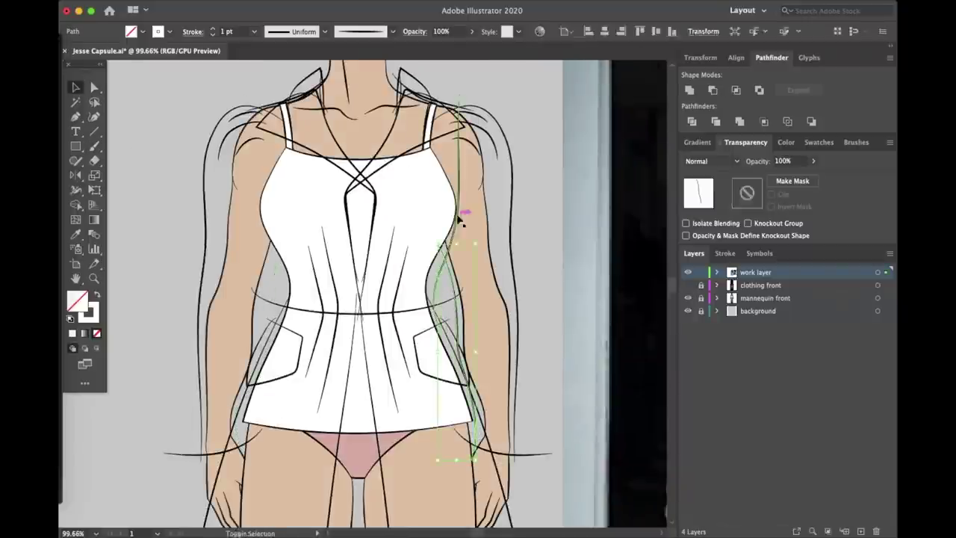
{"action": "key", "text": "v"}
{"action": "scroll", "coordinate": [156, 225], "scroll_direction": "down", "scroll_amount": 2}
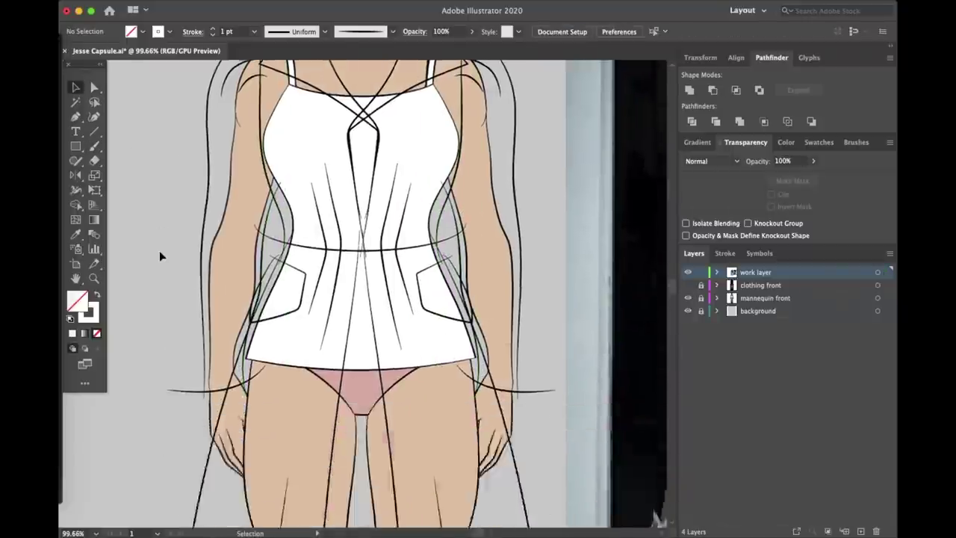
{"action": "scroll", "coordinate": [159, 256], "scroll_direction": "up", "scroll_amount": 5}
Step: Select the right and left pocket outlines together
{"action": "left_click", "coordinate": [590, 348]}
{"action": "left_click", "coordinate": [549, 377]}
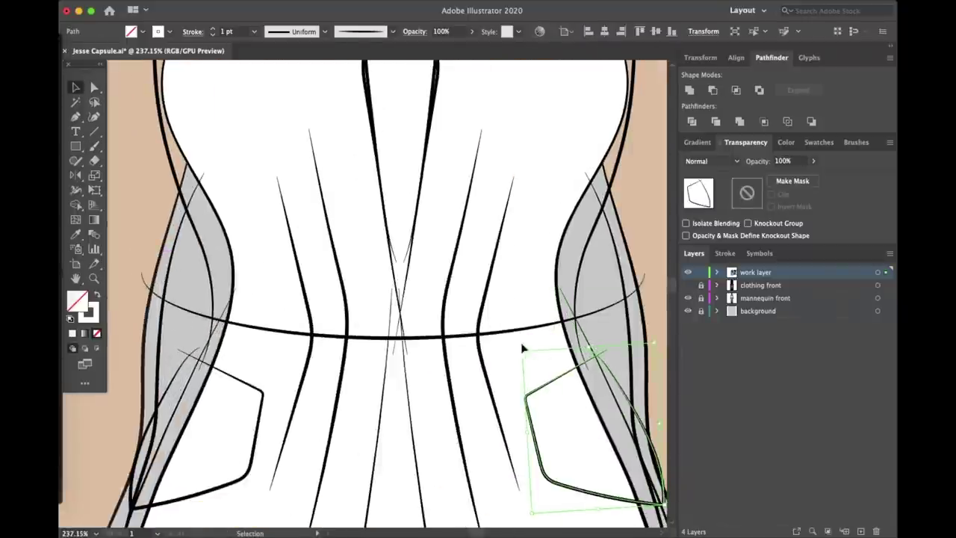
{"action": "left_click", "coordinate": [209, 363]}
{"action": "scroll", "coordinate": [284, 363], "scroll_direction": "down", "scroll_amount": 5}
Step: Hide the mannequin layer, expand the work layer and select the grouped coat sketch
{"action": "left_click", "coordinate": [179, 295]}
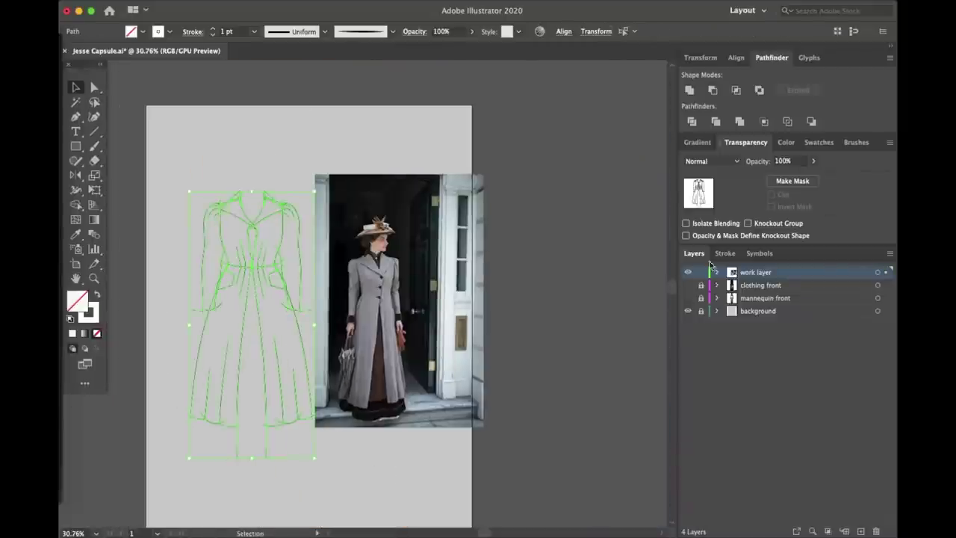
{"action": "scroll", "coordinate": [203, 484], "scroll_direction": "up", "scroll_amount": 3}
{"action": "key", "text": "a"}
{"action": "left_click", "coordinate": [304, 395]}
{"action": "scroll", "coordinate": [304, 396], "scroll_direction": "up", "scroll_amount": 4}
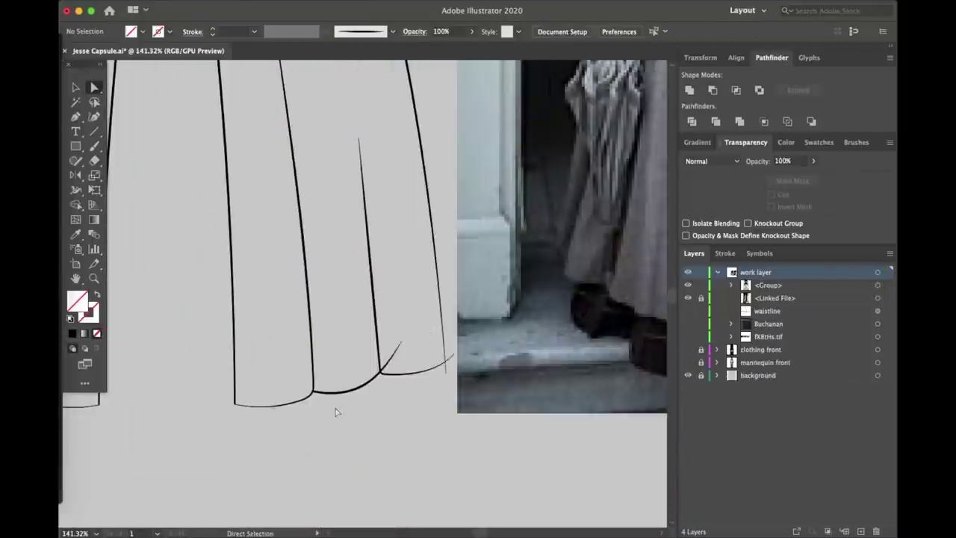
{"action": "scroll", "coordinate": [283, 366], "scroll_direction": "up", "scroll_amount": 6}
{"action": "scroll", "coordinate": [287, 312], "scroll_direction": "down", "scroll_amount": 6}
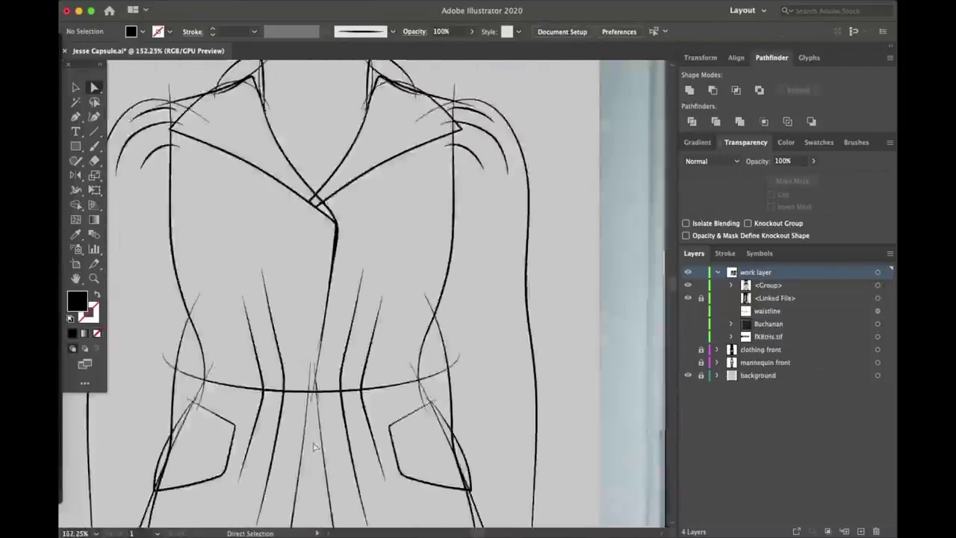
{"action": "scroll", "coordinate": [348, 263], "scroll_direction": "up", "scroll_amount": 5}
{"action": "scroll", "coordinate": [348, 262], "scroll_direction": "down", "scroll_amount": 10}
{"action": "left_click", "coordinate": [732, 286]}
{"action": "left_click", "coordinate": [877, 286]}
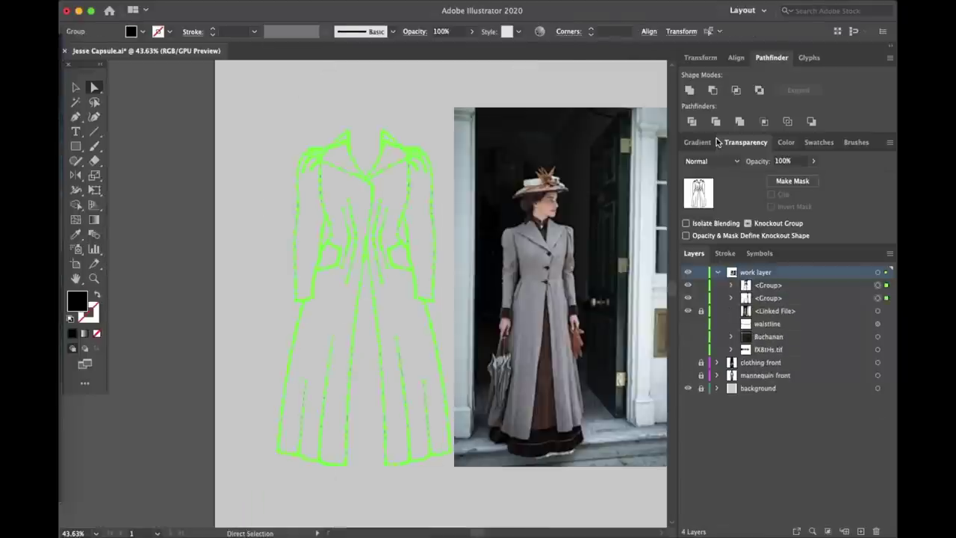
Step: Fill the coat white and combine the coat outline into a compound path
{"action": "left_click", "coordinate": [785, 142]}
{"action": "left_click", "coordinate": [694, 224]}
{"action": "key", "text": "ctrl+shift+a"}
{"action": "scroll", "coordinate": [510, 320], "scroll_direction": "up", "scroll_amount": 5}
{"action": "left_click", "coordinate": [358, 97]}
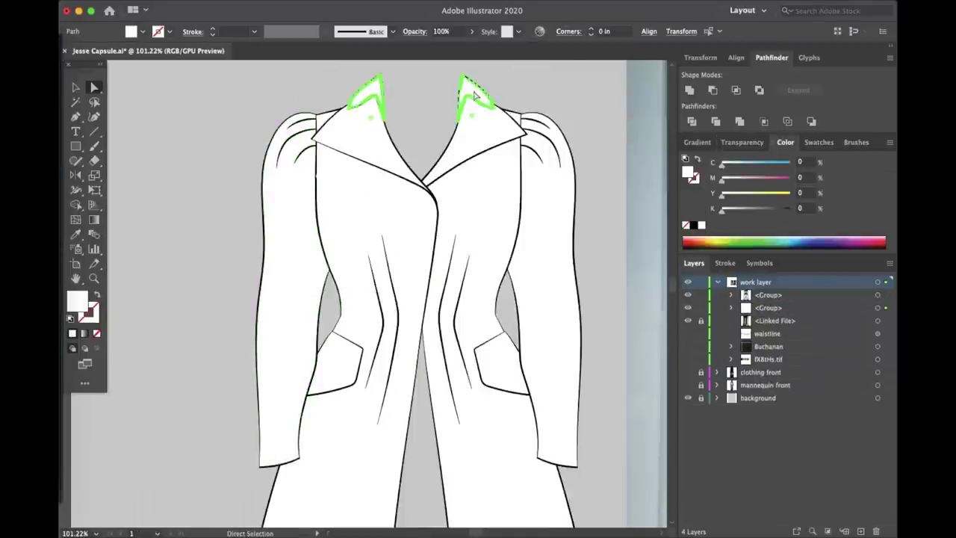
{"action": "key", "text": "ctrl+8"}
Step: Show the mannequin again and sample the jacket's dark green into the coat fill
{"action": "scroll", "coordinate": [448, 299], "scroll_direction": "down", "scroll_amount": 5}
{"action": "left_click", "coordinate": [687, 398]}
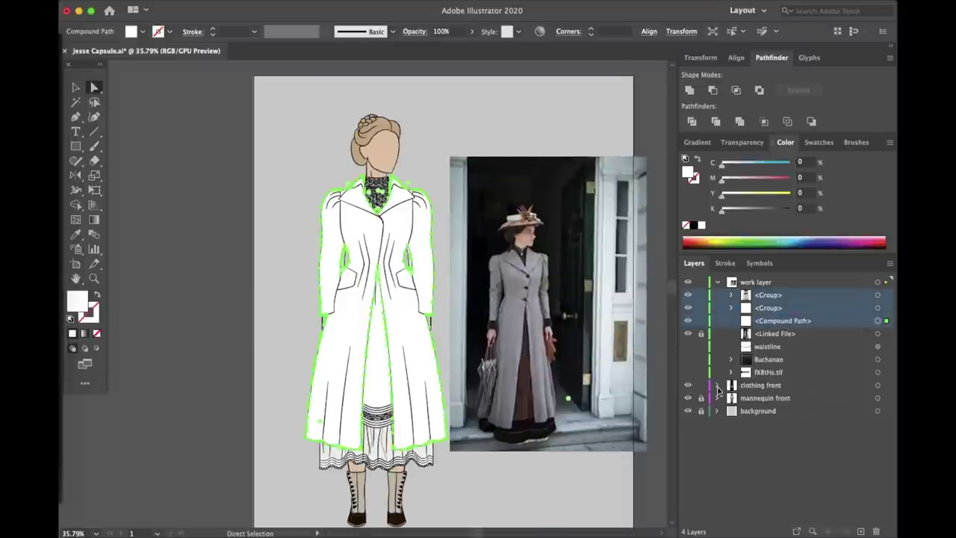
{"action": "left_click", "coordinate": [717, 384]}
{"action": "scroll", "coordinate": [373, 299], "scroll_direction": "up", "scroll_amount": 3}
{"action": "key", "text": "i"}
{"action": "left_click", "coordinate": [522, 314]}
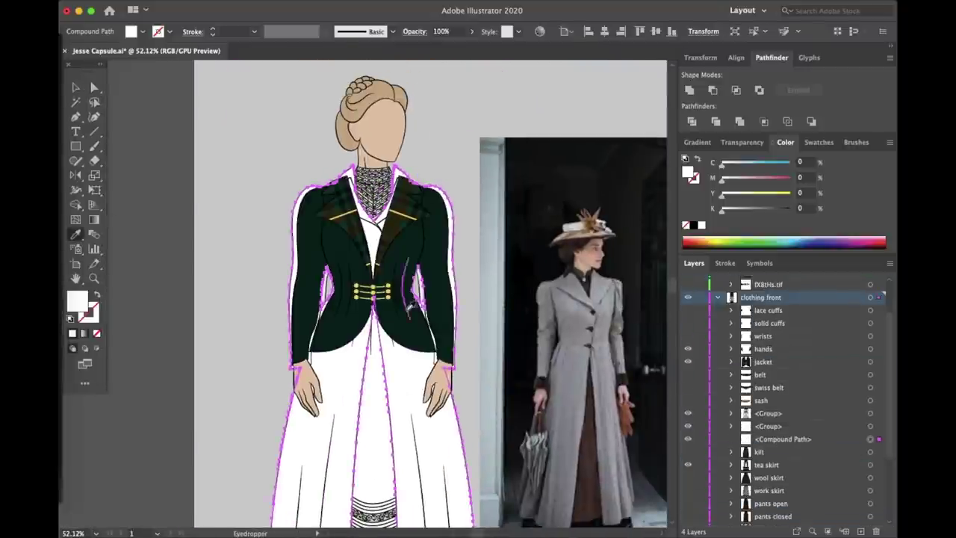
{"action": "left_click", "coordinate": [407, 205]}
{"action": "scroll", "coordinate": [756, 449], "scroll_direction": "down", "scroll_amount": 4}
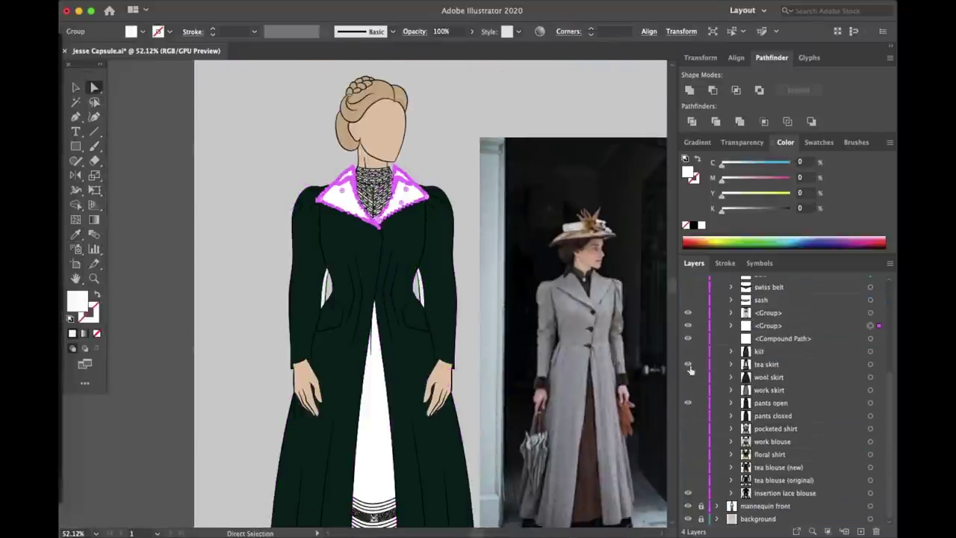
Step: Rotate the plaid lapel 2°, swing it further toward the shoulder, and mirror a copy to the left collar
{"action": "left_click", "coordinate": [688, 364]}
{"action": "key", "text": "i"}
{"action": "left_click", "coordinate": [373, 448]}
{"action": "scroll", "coordinate": [403, 209], "scroll_direction": "up", "scroll_amount": 4}
{"action": "left_click", "coordinate": [430, 202]}
{"action": "key", "text": "r"}
{"action": "key", "text": "Return"}
{"action": "type", "text": "2"}
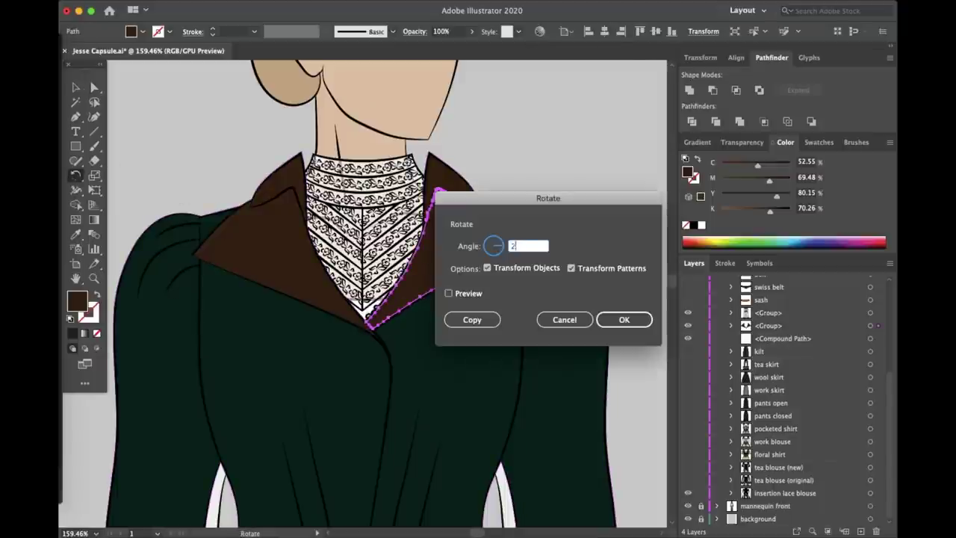
{"action": "key", "text": "Return"}
{"action": "left_click_drag", "start_coordinate": [458, 277], "coordinate": [451, 282]}
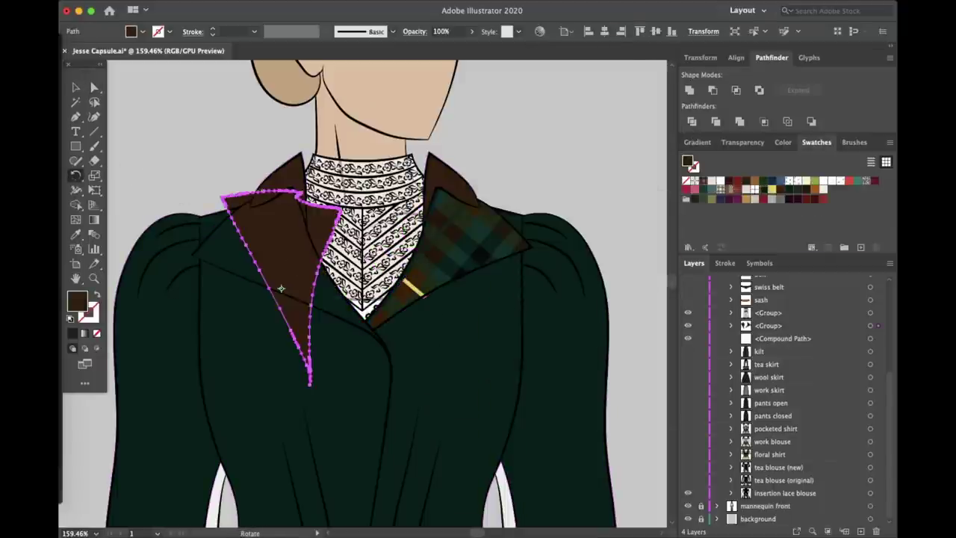
{"action": "key", "text": "Return"}
{"action": "key", "text": "Return"}
{"action": "key", "text": "a"}
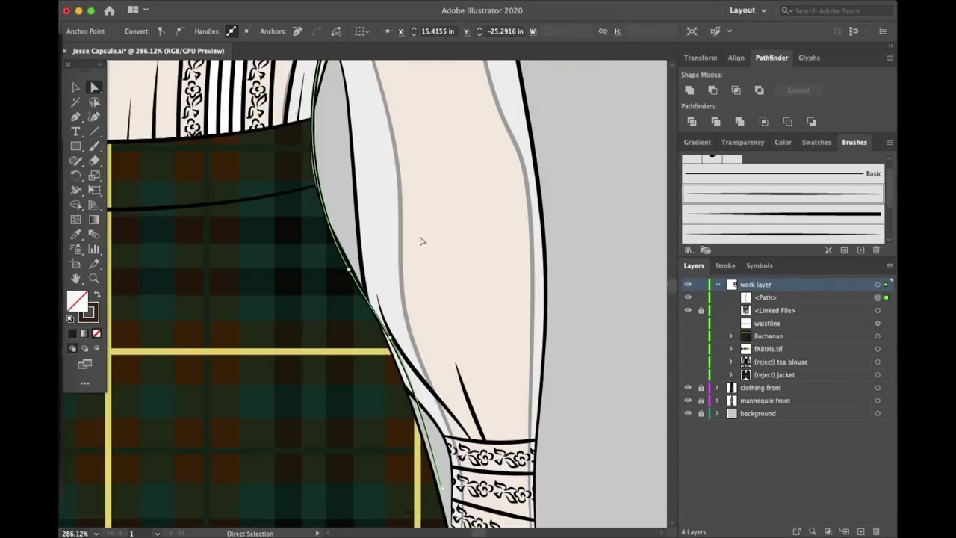
Step: Sketch vest outline strokes from the collar toward the centre and near the waist, curving the collar line
{"action": "left_click_drag", "start_coordinate": [388, 338], "coordinate": [385, 267]}
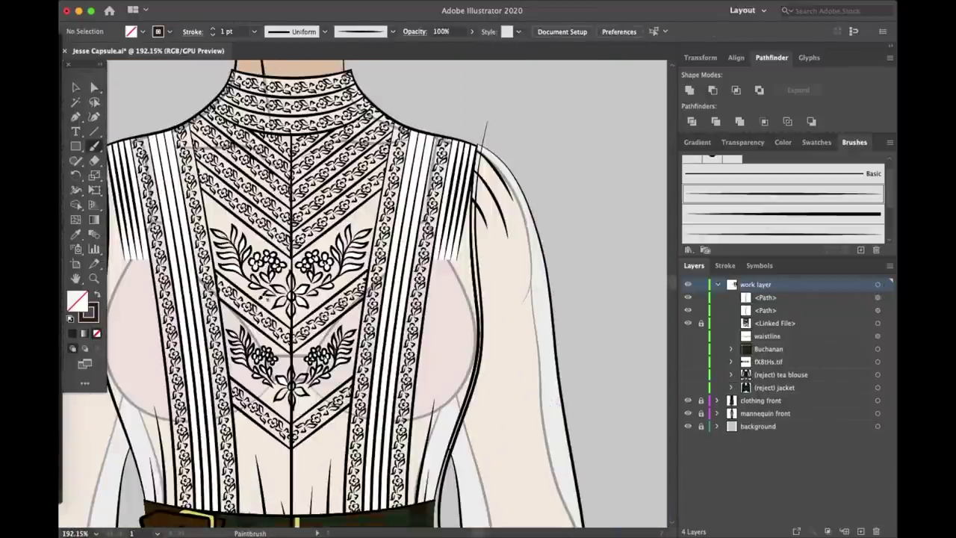
{"action": "mouse_move", "coordinate": [284, 283]}
{"action": "left_mouse_down"}
{"action": "mouse_move", "coordinate": [374, 216]}
{"action": "mouse_move", "coordinate": [403, 93]}
{"action": "left_mouse_up"}
{"action": "key", "text": "a"}
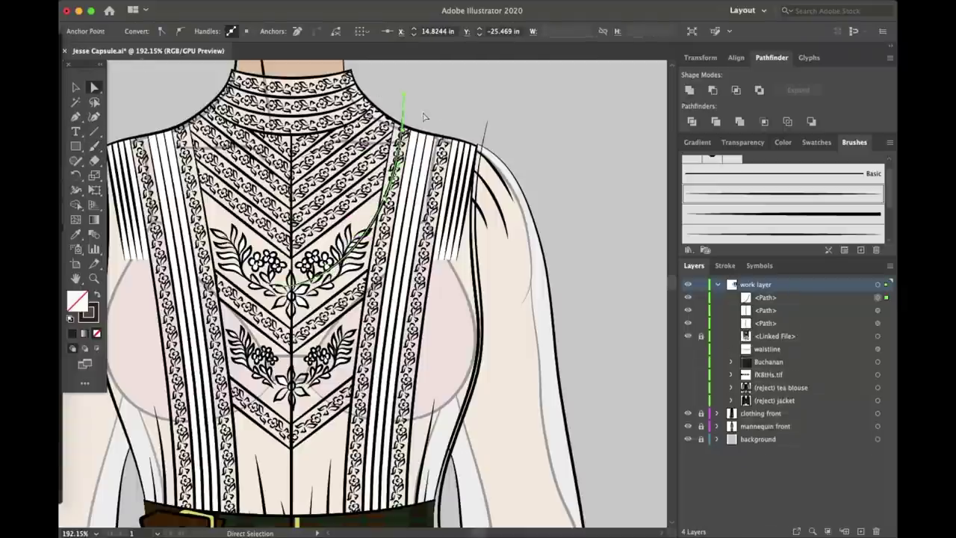
{"action": "left_click_drag", "start_coordinate": [451, 286], "coordinate": [334, 282]}
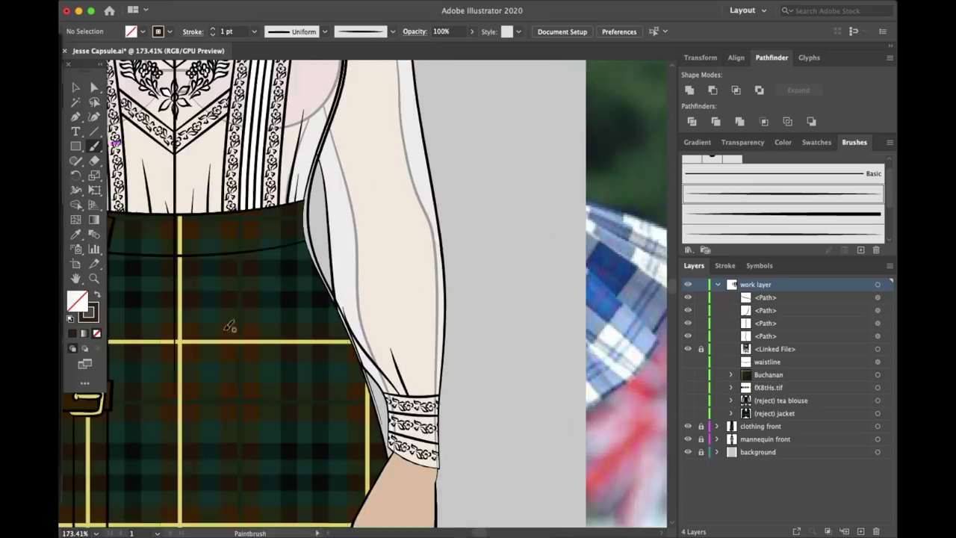
{"action": "left_click_drag", "start_coordinate": [228, 326], "coordinate": [179, 288]}
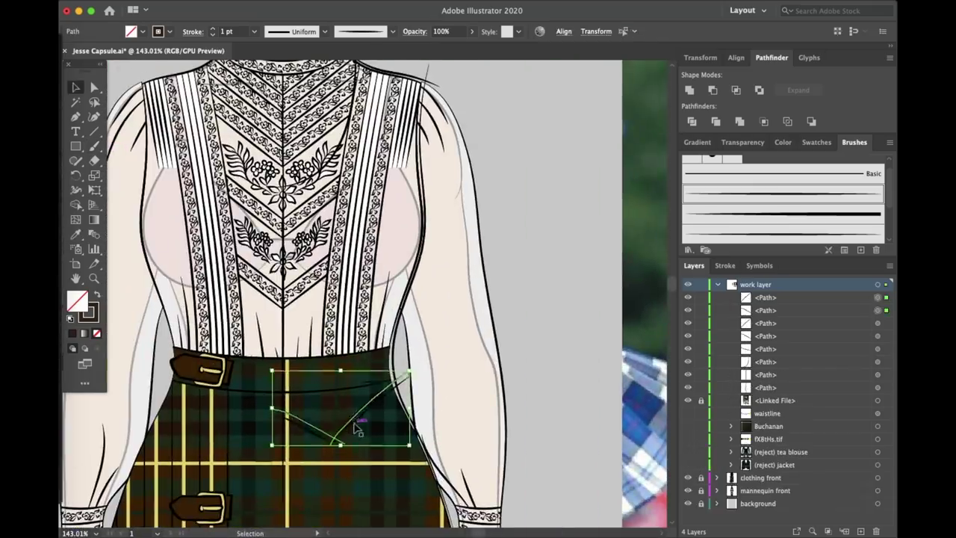
{"action": "left_click", "coordinate": [284, 329]}
{"action": "scroll", "coordinate": [352, 147], "scroll_direction": "up", "scroll_amount": 3}
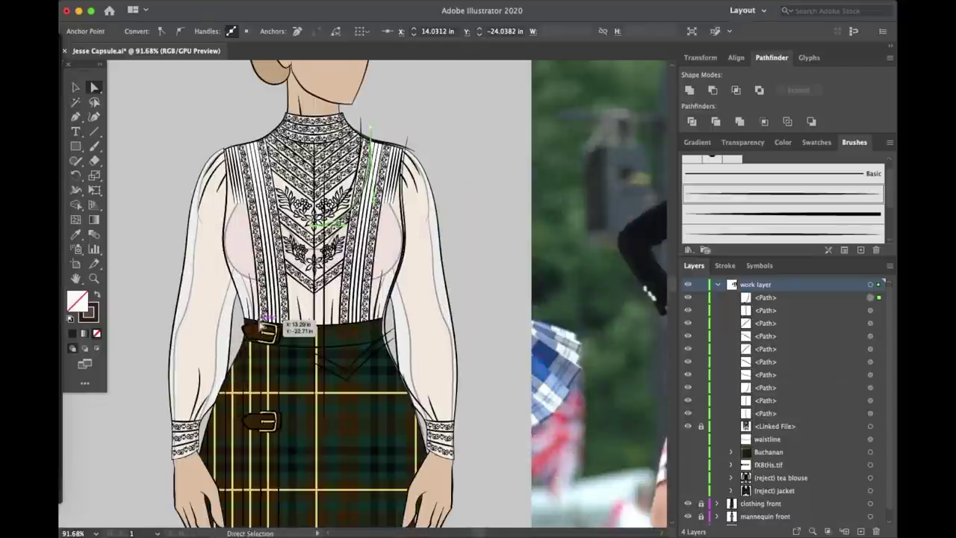
Step: Blend the diamond button from the neckline down the vest front using specified steps
{"action": "key", "text": "v"}
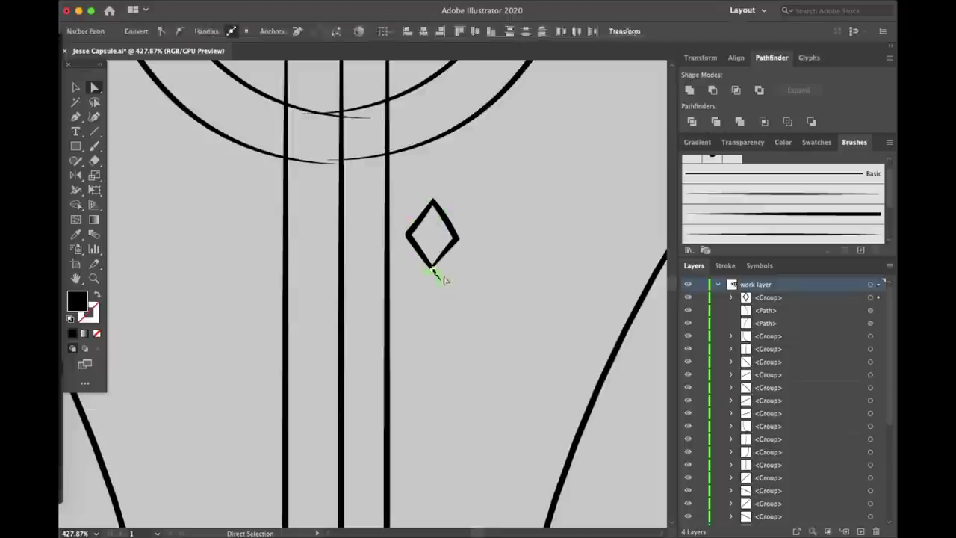
{"action": "left_click", "coordinate": [335, 166]}
{"action": "left_click_drag", "start_coordinate": [428, 224], "coordinate": [406, 182]}
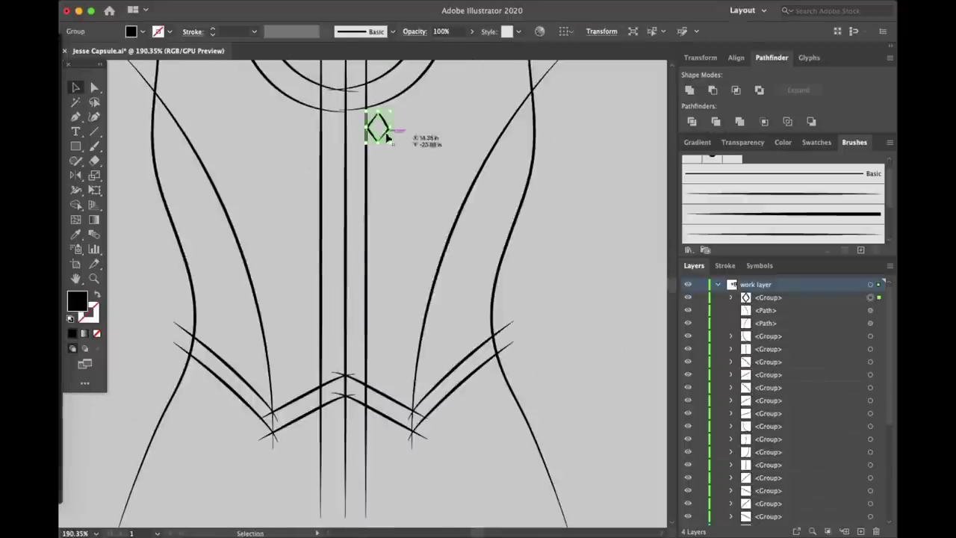
{"action": "left_click_drag", "start_coordinate": [387, 138], "coordinate": [379, 368]}
{"action": "left_click", "coordinate": [321, 358]}
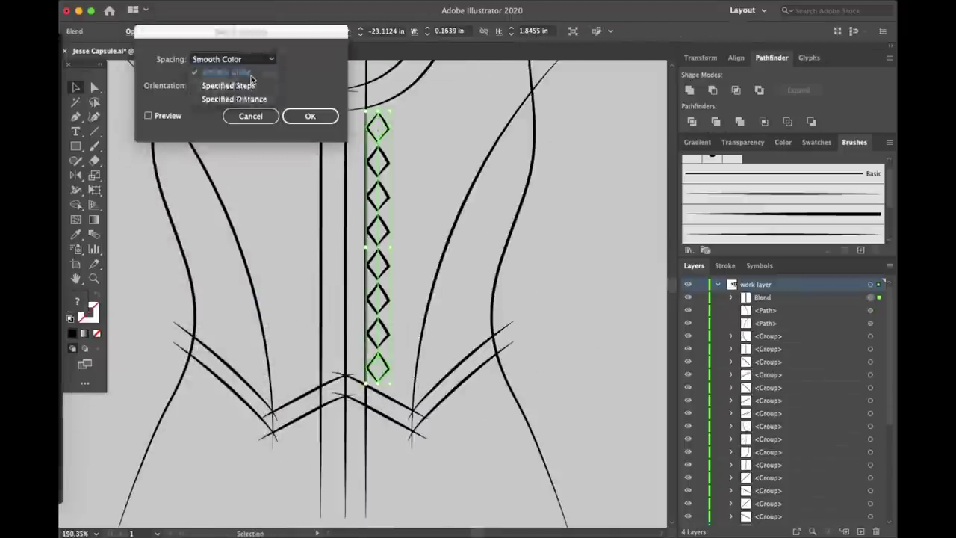
{"action": "left_click", "coordinate": [309, 115]}
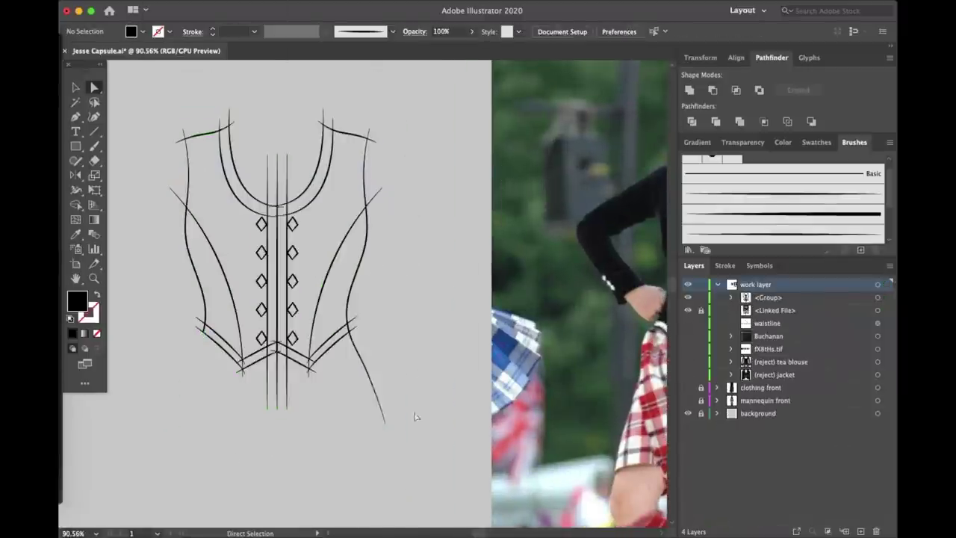
Step: Tidy the vest outline's line ends so it forms one black-filled silhouette
{"action": "left_click", "coordinate": [199, 324]}
{"action": "scroll", "coordinate": [294, 251], "scroll_direction": "up", "scroll_amount": 8}
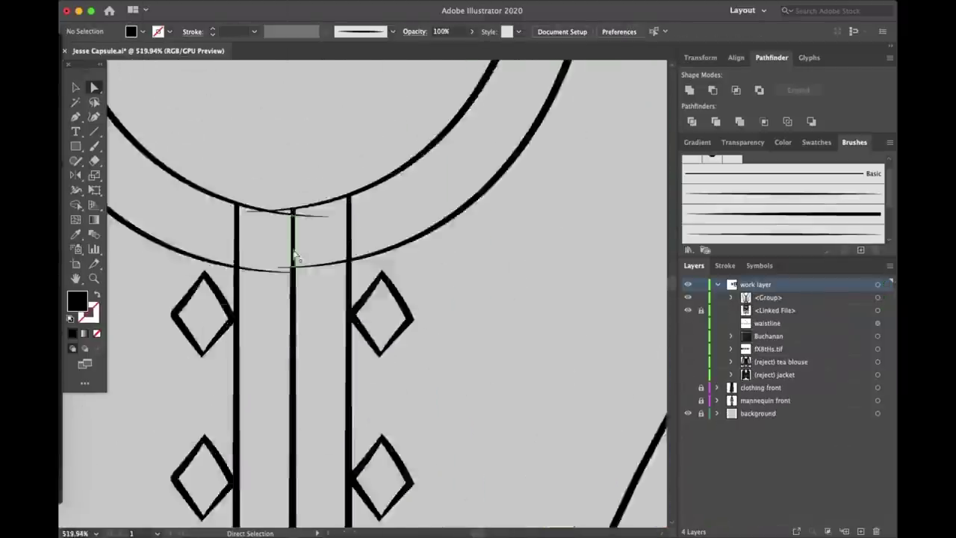
{"action": "scroll", "coordinate": [281, 277], "scroll_direction": "down", "scroll_amount": 4}
{"action": "scroll", "coordinate": [305, 327], "scroll_direction": "up", "scroll_amount": 4}
{"action": "scroll", "coordinate": [345, 160], "scroll_direction": "down", "scroll_amount": 6}
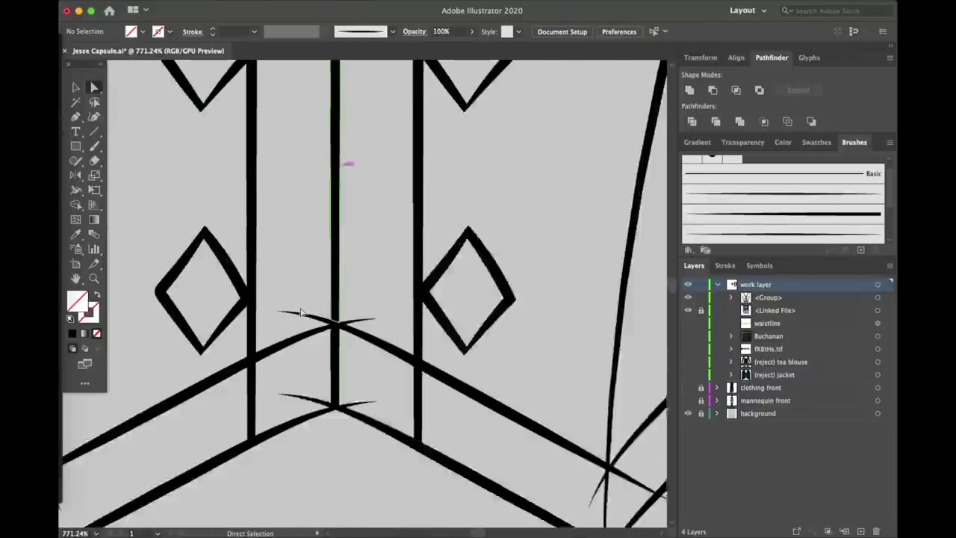
{"action": "scroll", "coordinate": [470, 246], "scroll_direction": "down", "scroll_amount": 5}
{"action": "scroll", "coordinate": [448, 277], "scroll_direction": "up", "scroll_amount": 10}
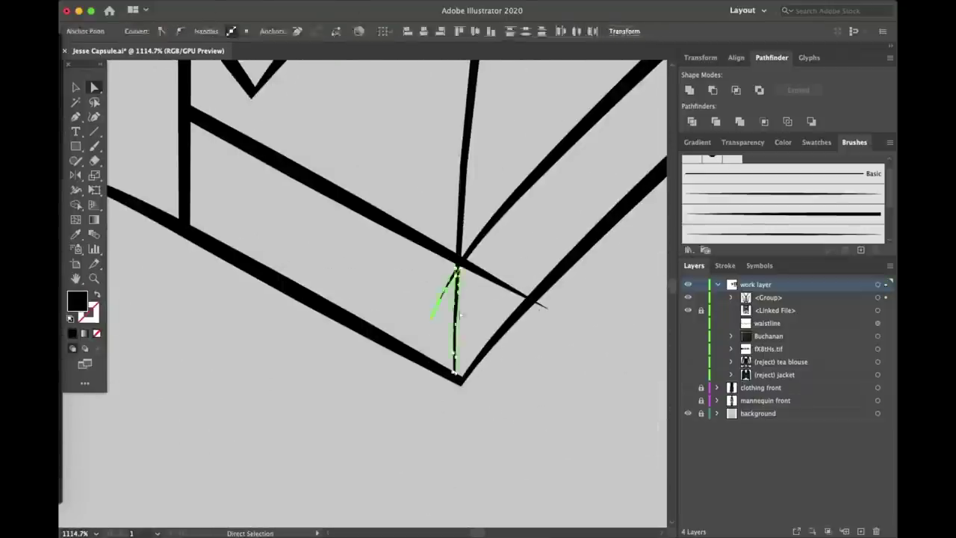
{"action": "scroll", "coordinate": [445, 274], "scroll_direction": "down", "scroll_amount": 4}
{"action": "scroll", "coordinate": [331, 299], "scroll_direction": "up", "scroll_amount": 3}
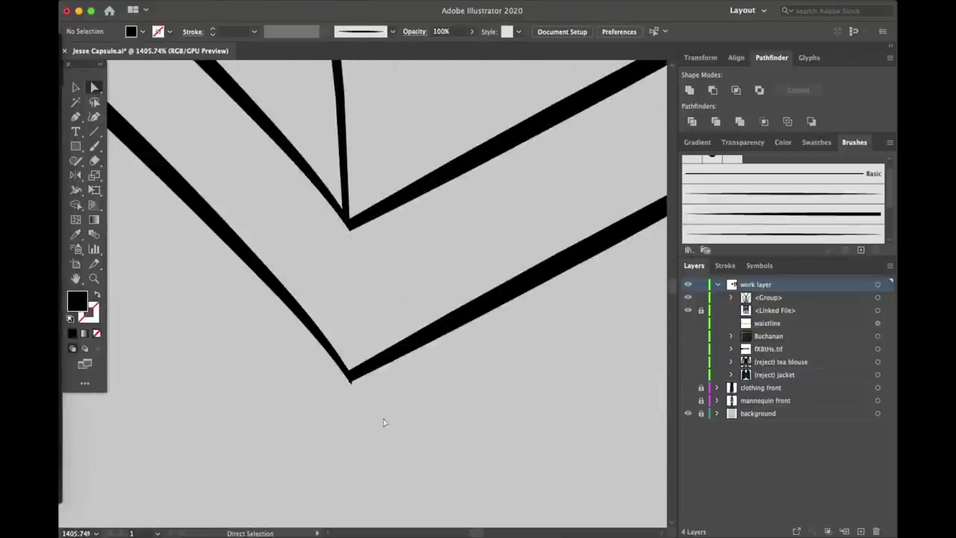
{"action": "scroll", "coordinate": [366, 389], "scroll_direction": "down", "scroll_amount": 6}
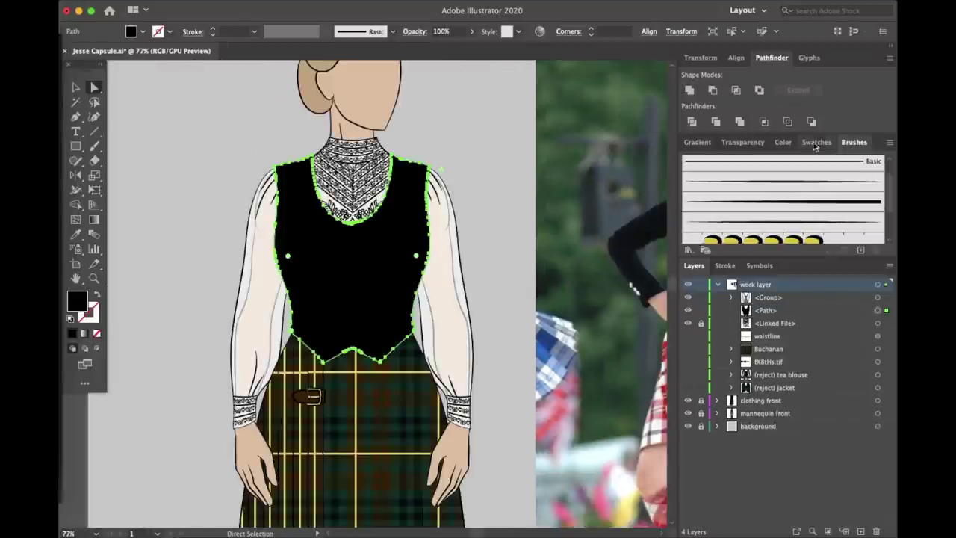
Step: Fill the vest with dark brown and group all its pieces as one object
{"action": "left_click", "coordinate": [816, 142]}
{"action": "left_click", "coordinate": [780, 189]}
{"action": "key", "text": "ctrl+f"}
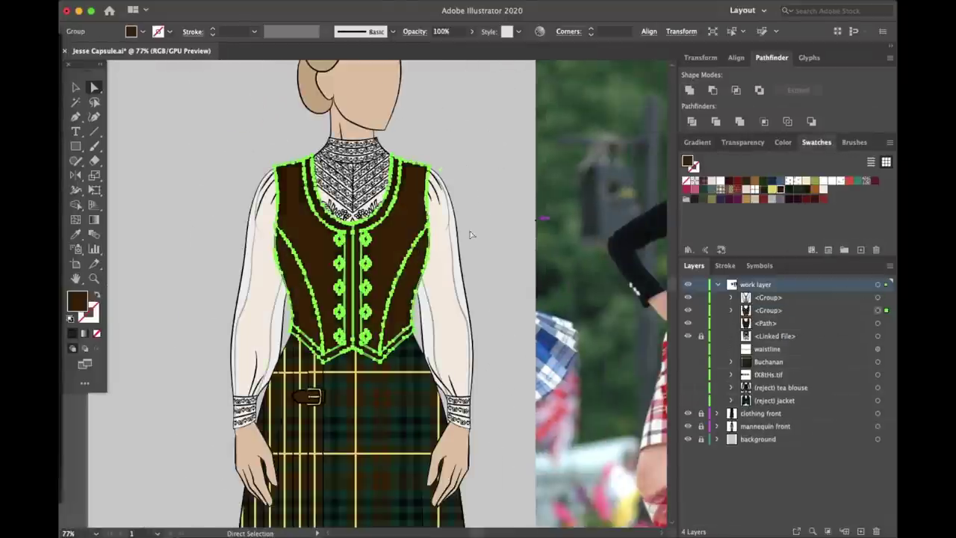
{"action": "scroll", "coordinate": [358, 247], "scroll_direction": "up", "scroll_amount": 5}
{"action": "scroll", "coordinate": [382, 269], "scroll_direction": "down", "scroll_amount": 2}
{"action": "key", "text": "ctrl+shift+a"}
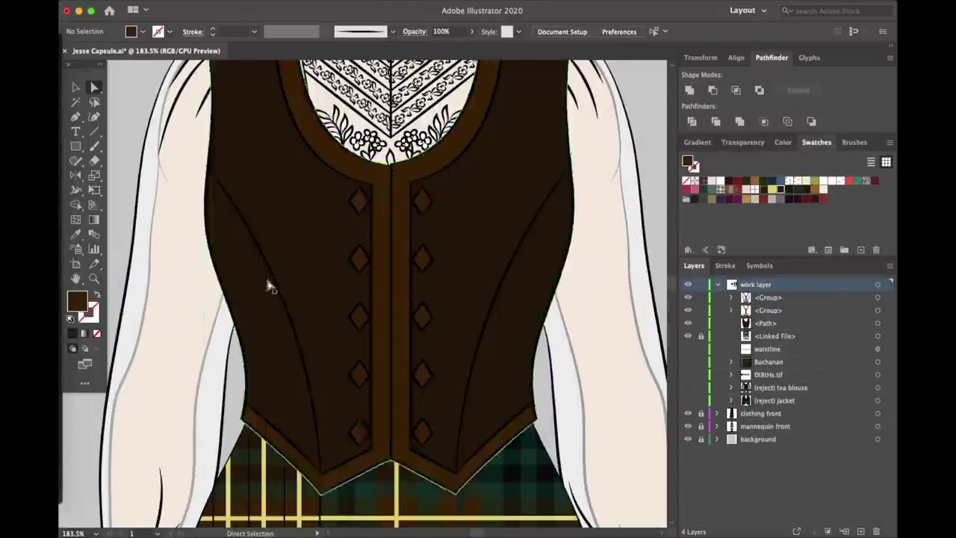
{"action": "scroll", "coordinate": [267, 284], "scroll_direction": "down", "scroll_amount": 6}
{"action": "key", "text": "ctrl+g"}
{"action": "key", "text": "ctrl+shift+a"}
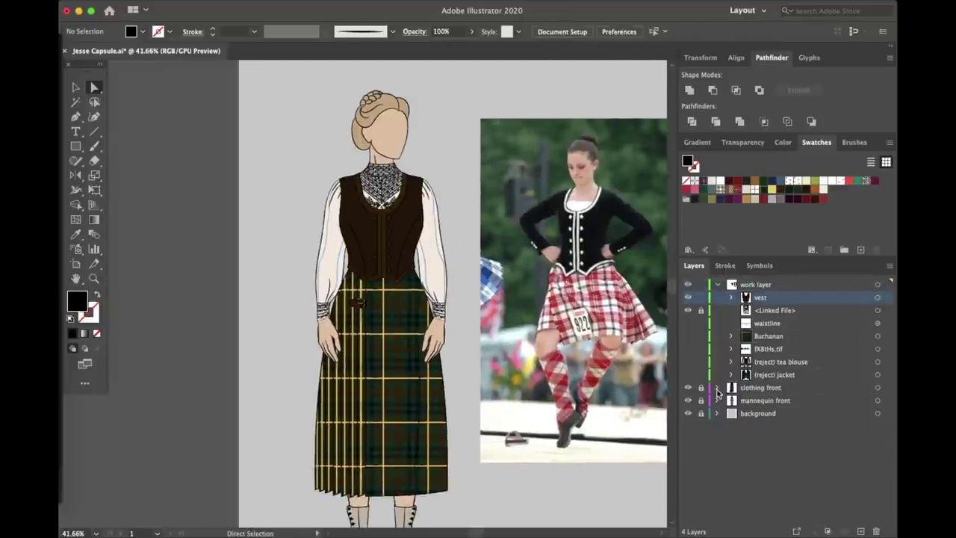
Step: Swap the work blouse for the insertion lace blouse, trial other skirts, and settle on the kilt
{"action": "left_click", "coordinate": [717, 386]}
{"action": "scroll", "coordinate": [784, 410], "scroll_direction": "down", "scroll_amount": 3}
{"action": "left_click", "coordinate": [688, 454]}
{"action": "left_click", "coordinate": [689, 454]}
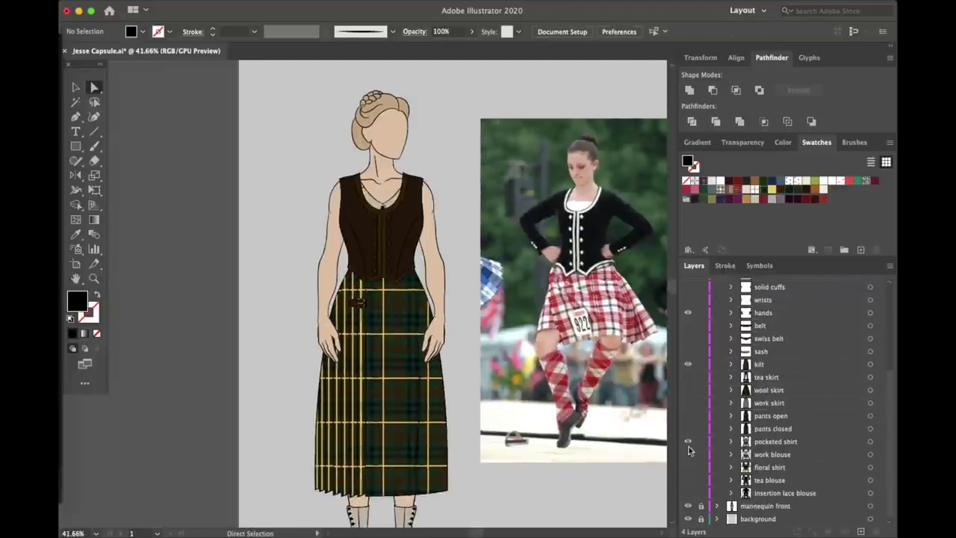
{"action": "left_click", "coordinate": [688, 493]}
{"action": "left_click", "coordinate": [689, 365]}
{"action": "left_click", "coordinate": [689, 390]}
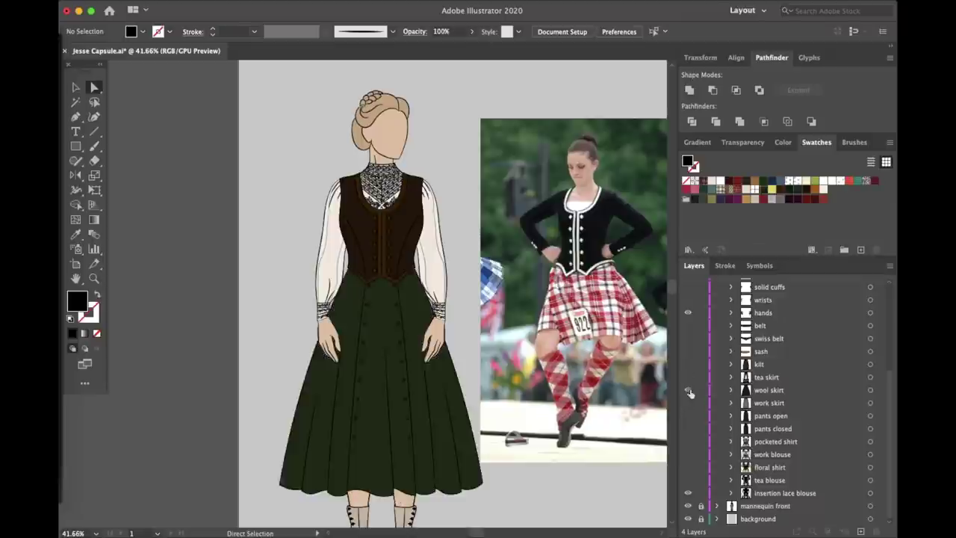
{"action": "left_click", "coordinate": [688, 390]}
{"action": "left_click", "coordinate": [689, 415]}
{"action": "left_click", "coordinate": [688, 415]}
{"action": "left_click", "coordinate": [689, 363]}
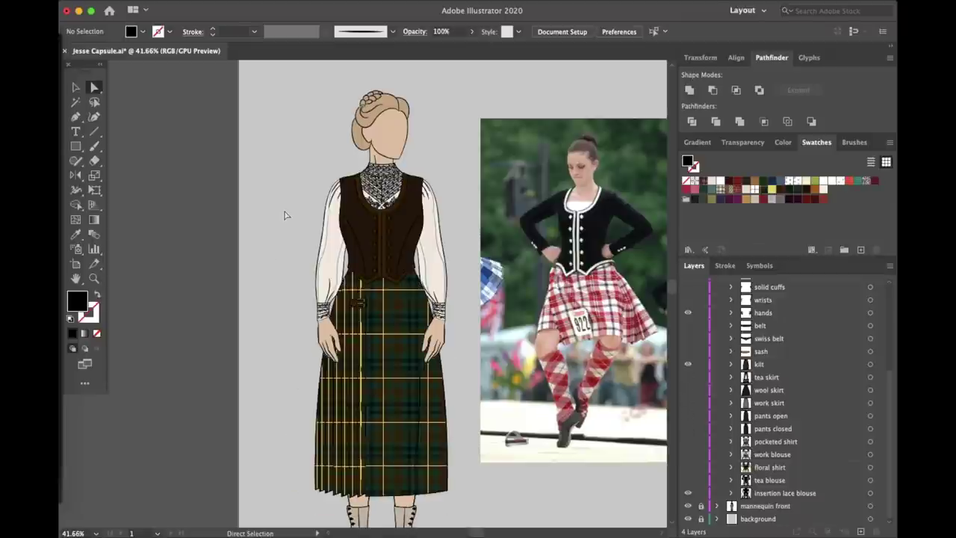